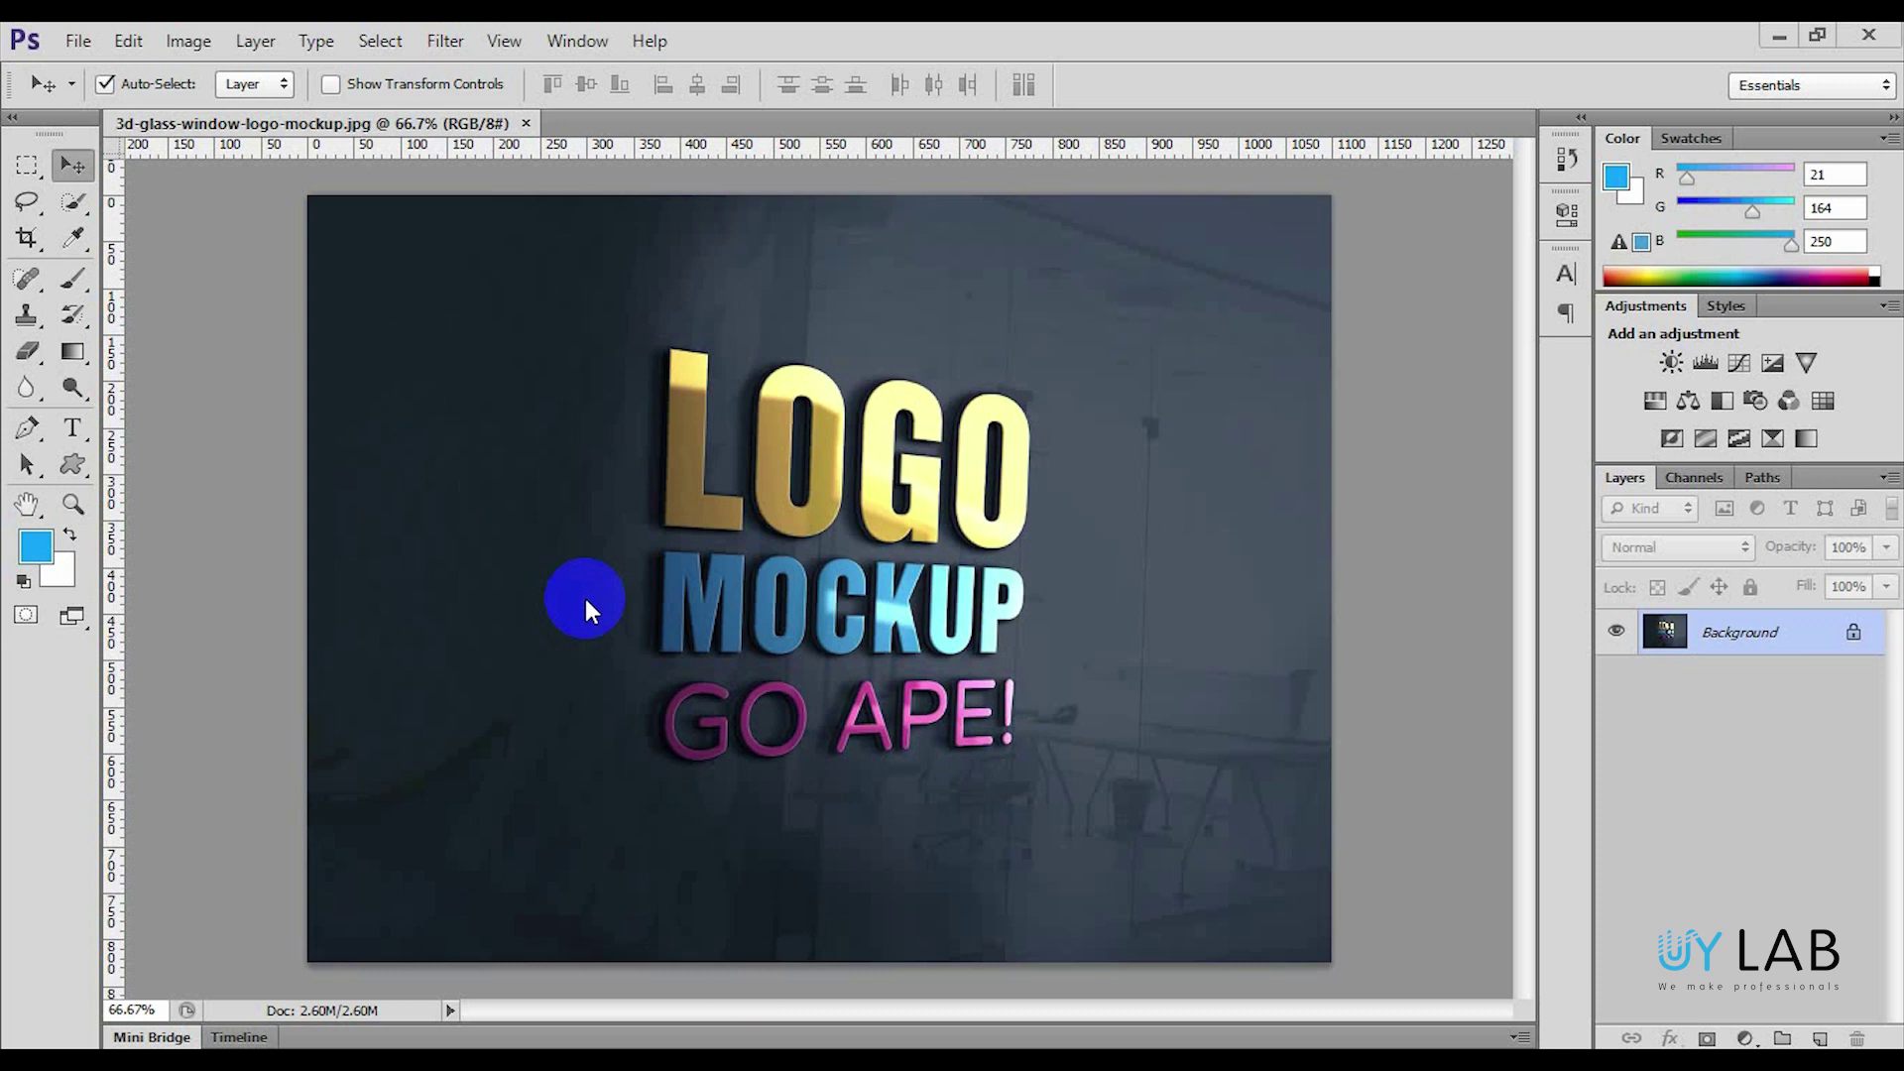
- Close the finished mockup and open bg.jpg from the Logo Mockup TUT folder
left_click(526, 123)
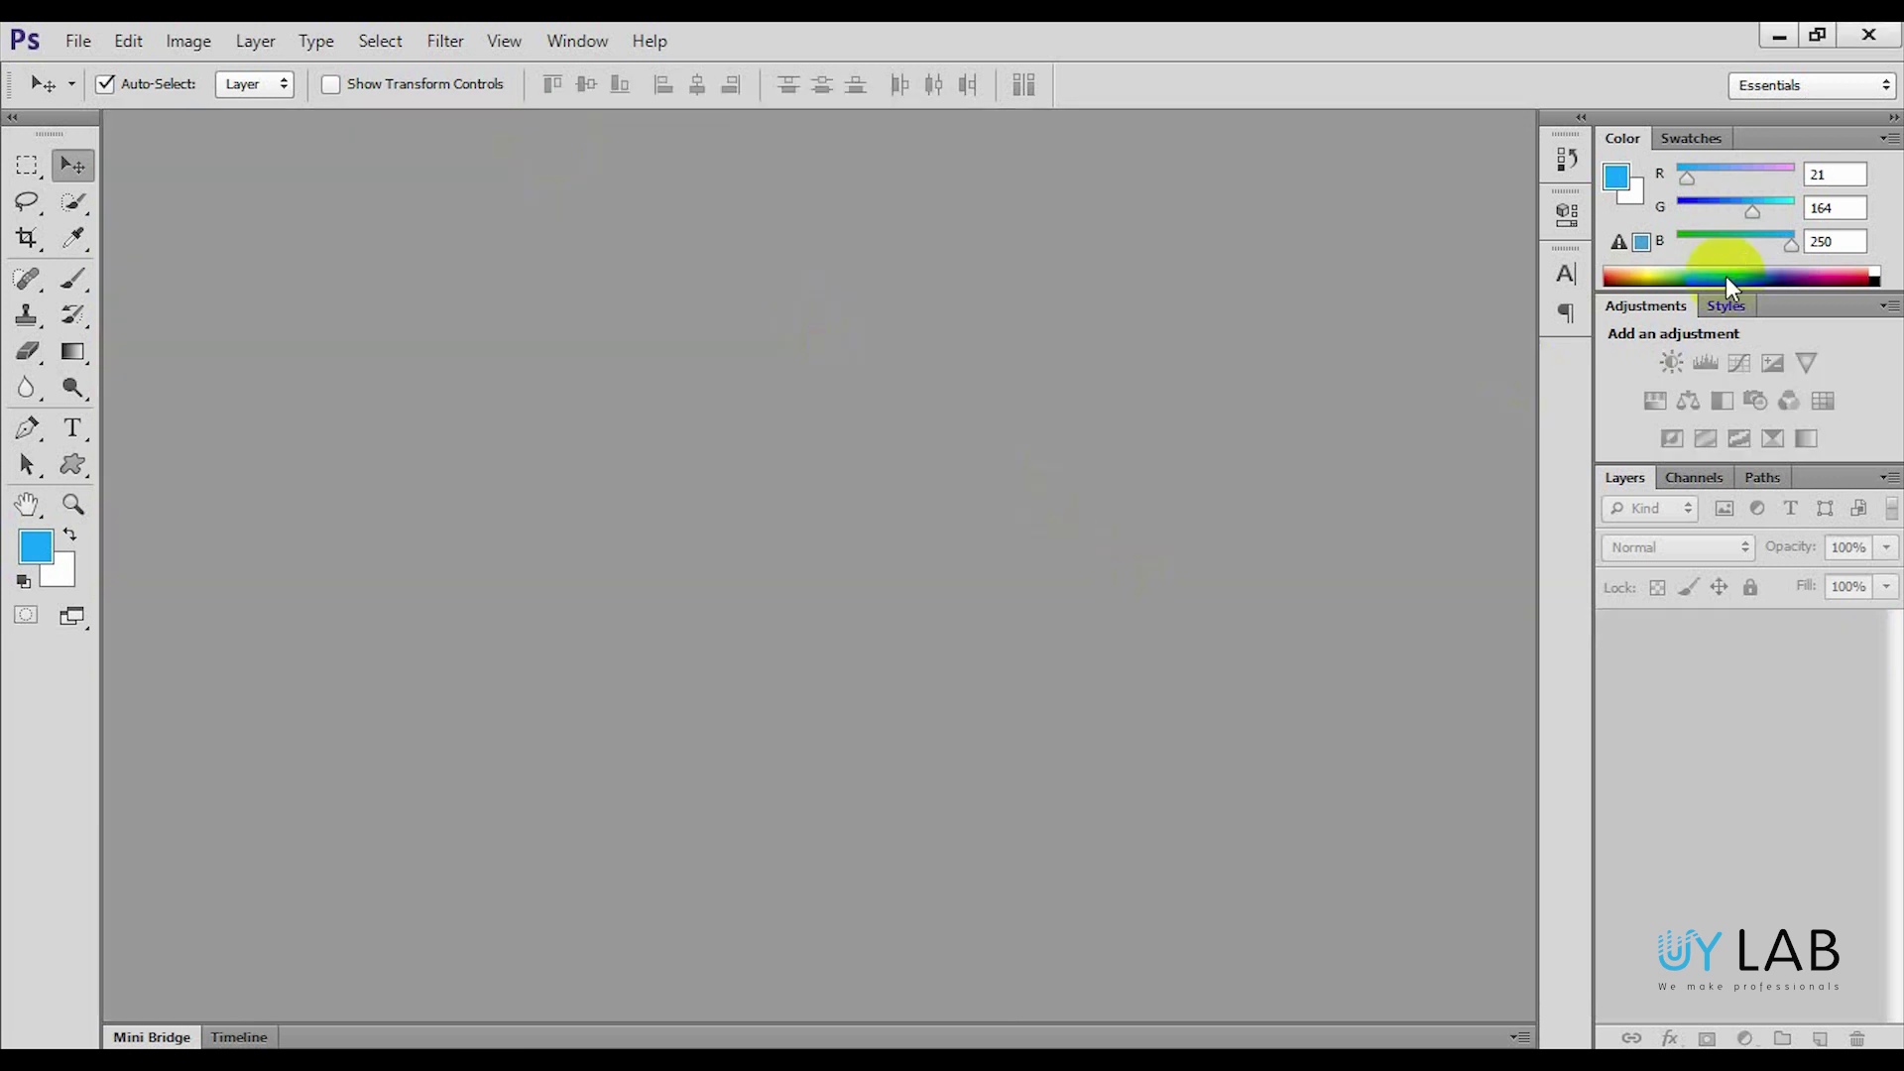
double_click(1321, 415)
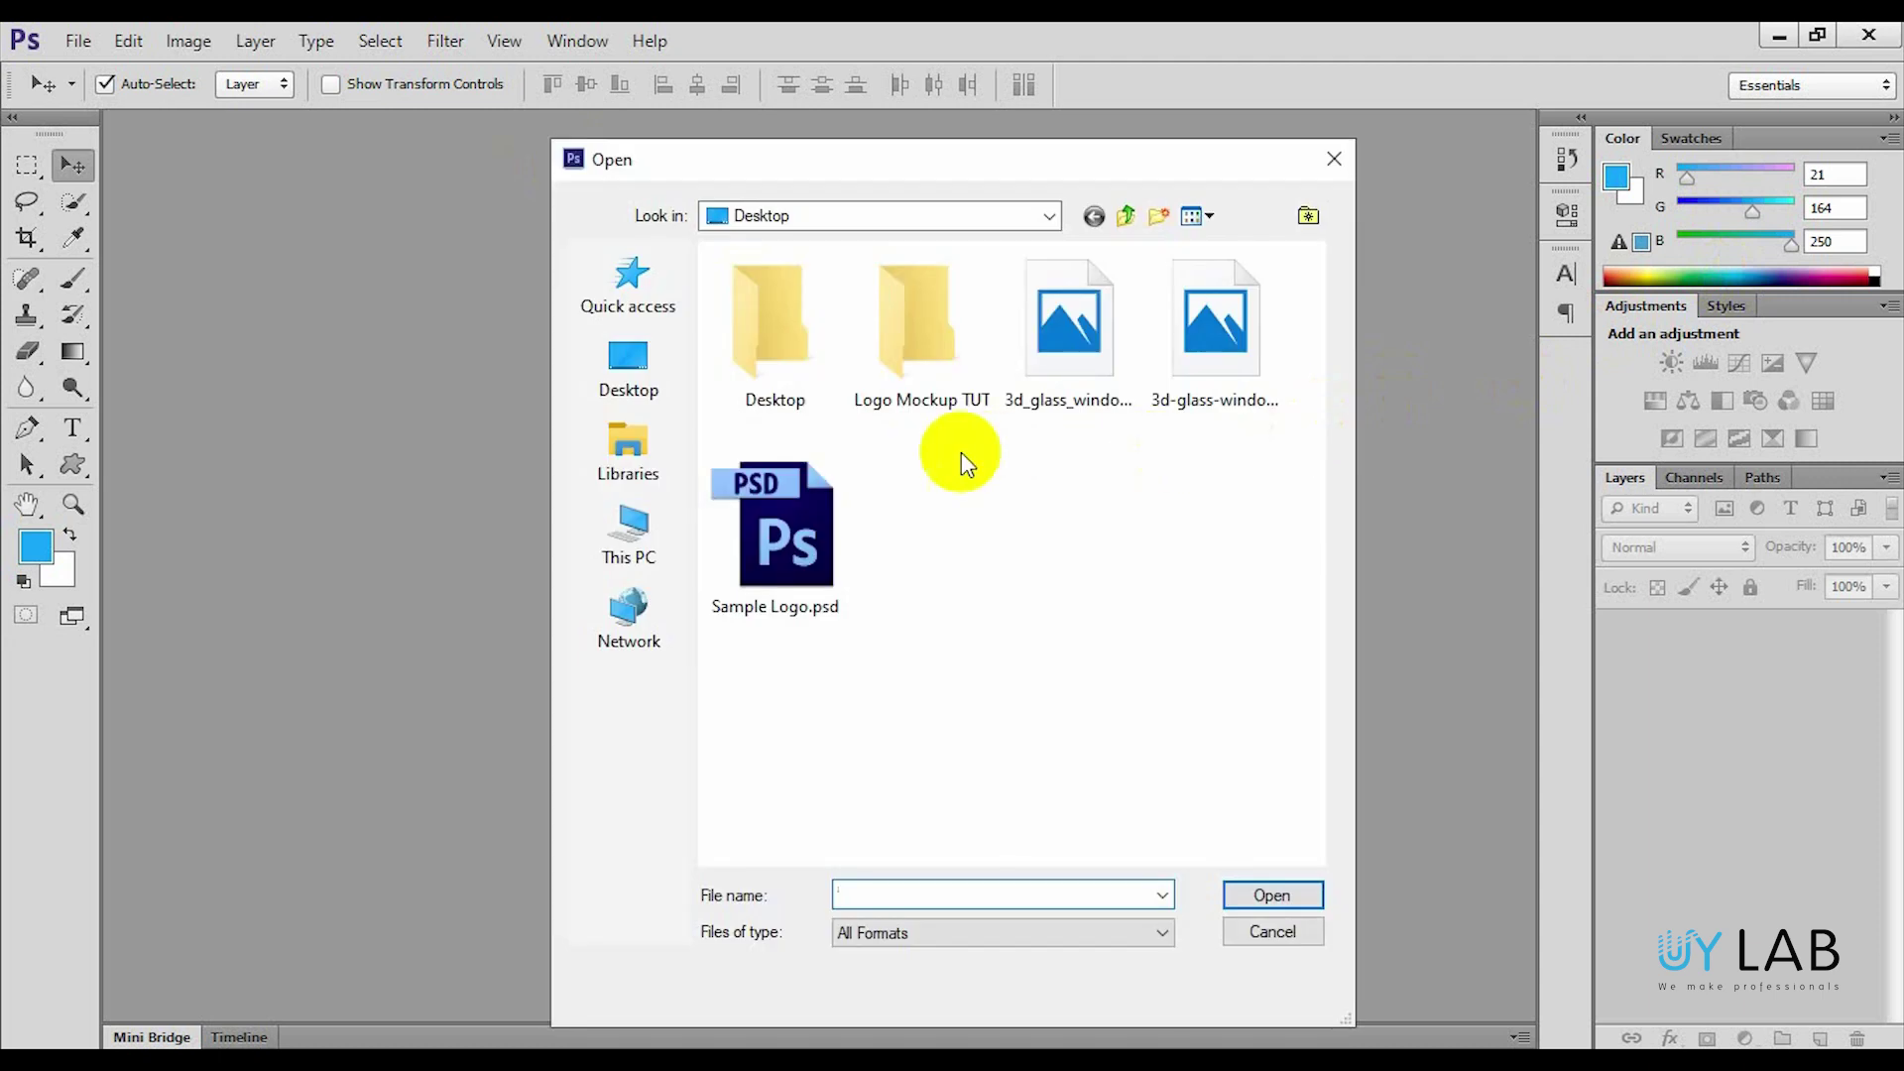
double_click(909, 369)
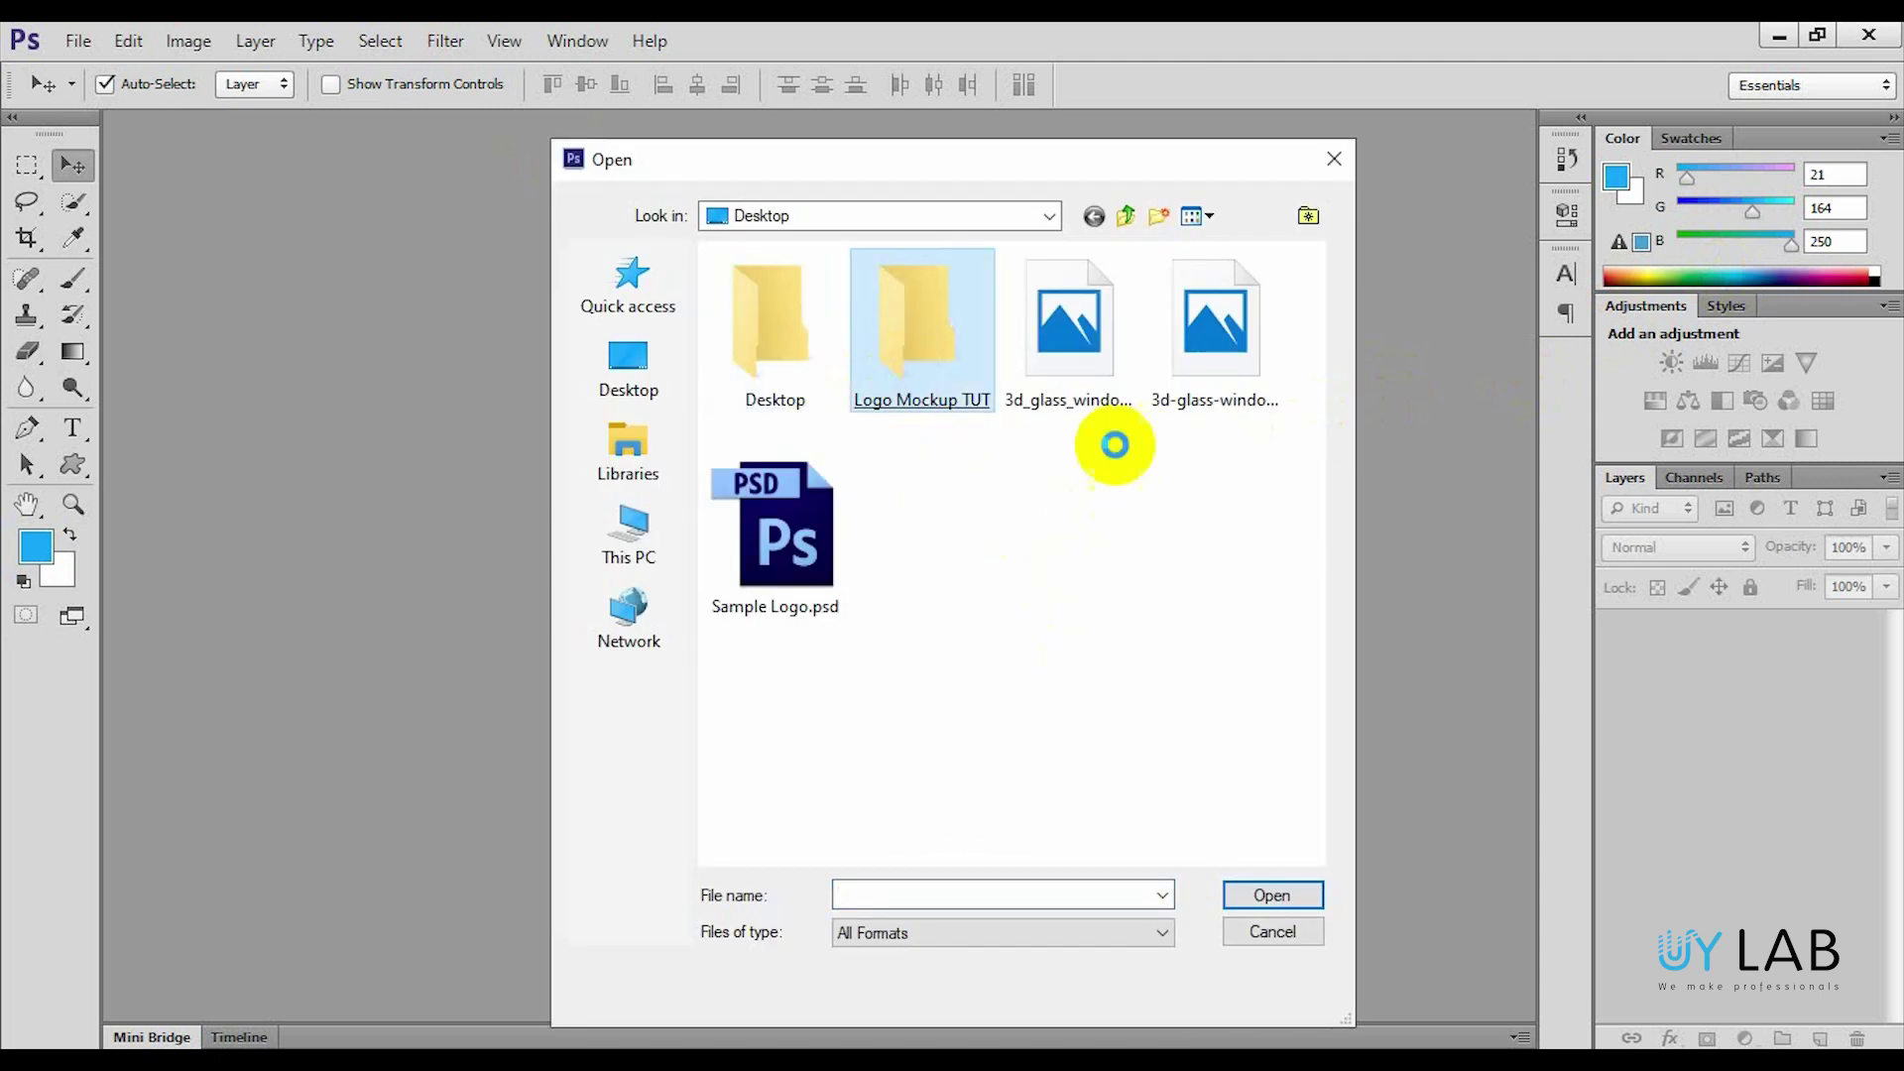
double_click(801, 357)
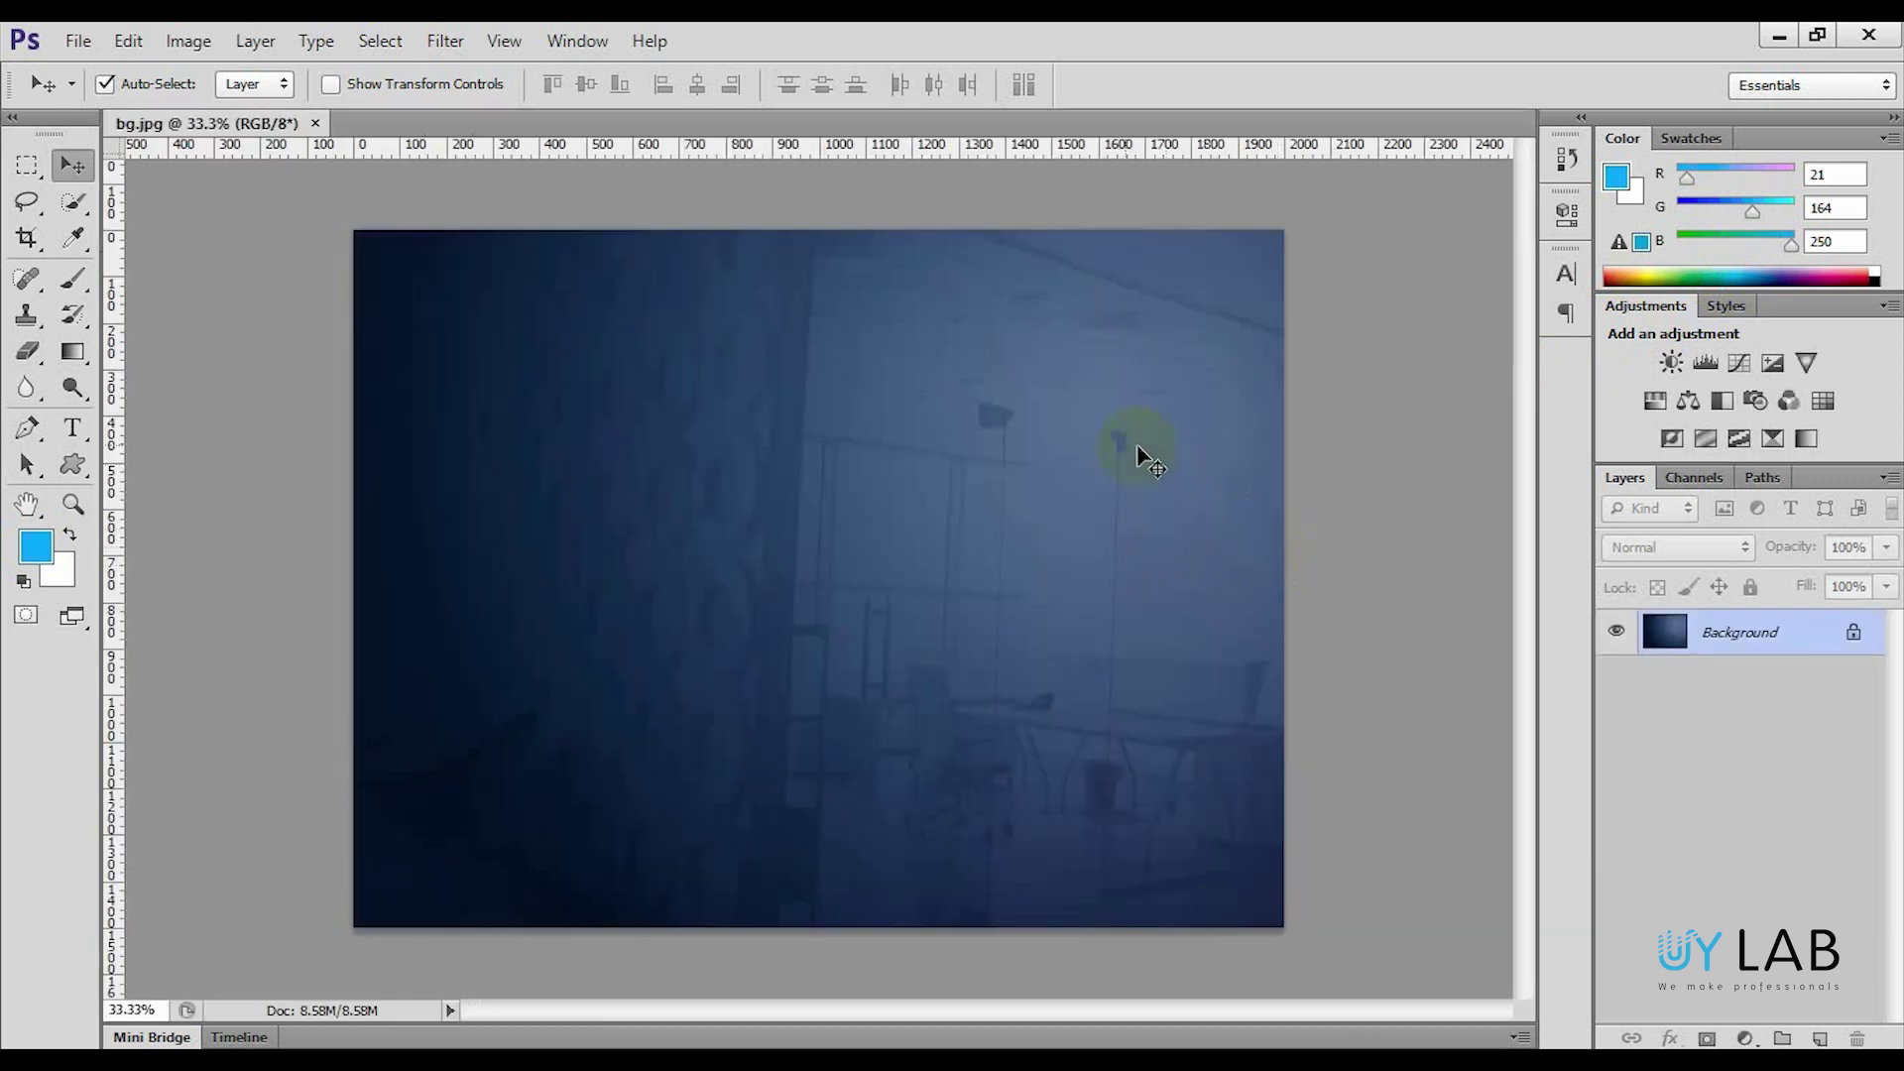
left_click(421, 254)
left_click(761, 473)
left_click(771, 686)
left_click(672, 536)
left_click(771, 432)
- Bring up the Type tool group to choose a text-entry mode
left_click(604, 565)
left_click(85, 423)
left_click_drag(87, 420, 182, 433)
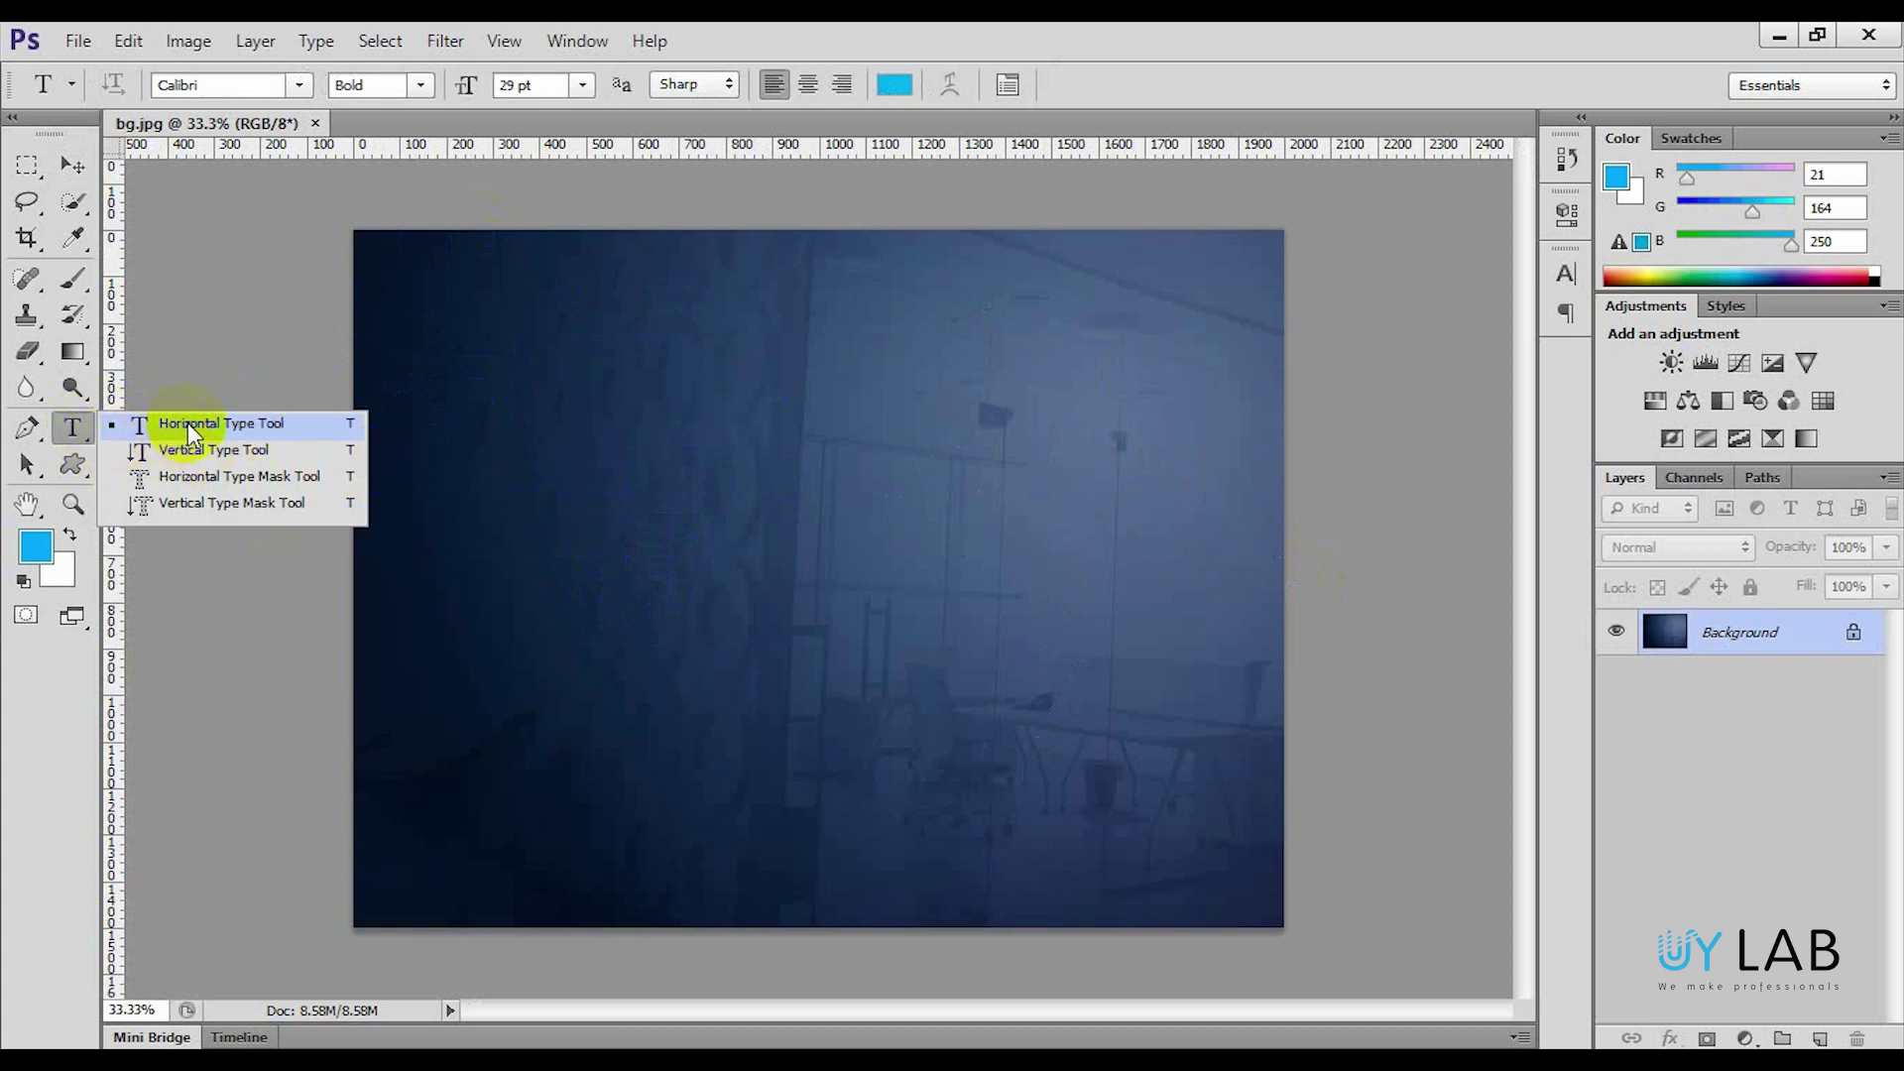
- Type LOGO DESIGN / MOCKUP on the canvas with the Horizontal Type Tool
left_click_drag(246, 423, 246, 422)
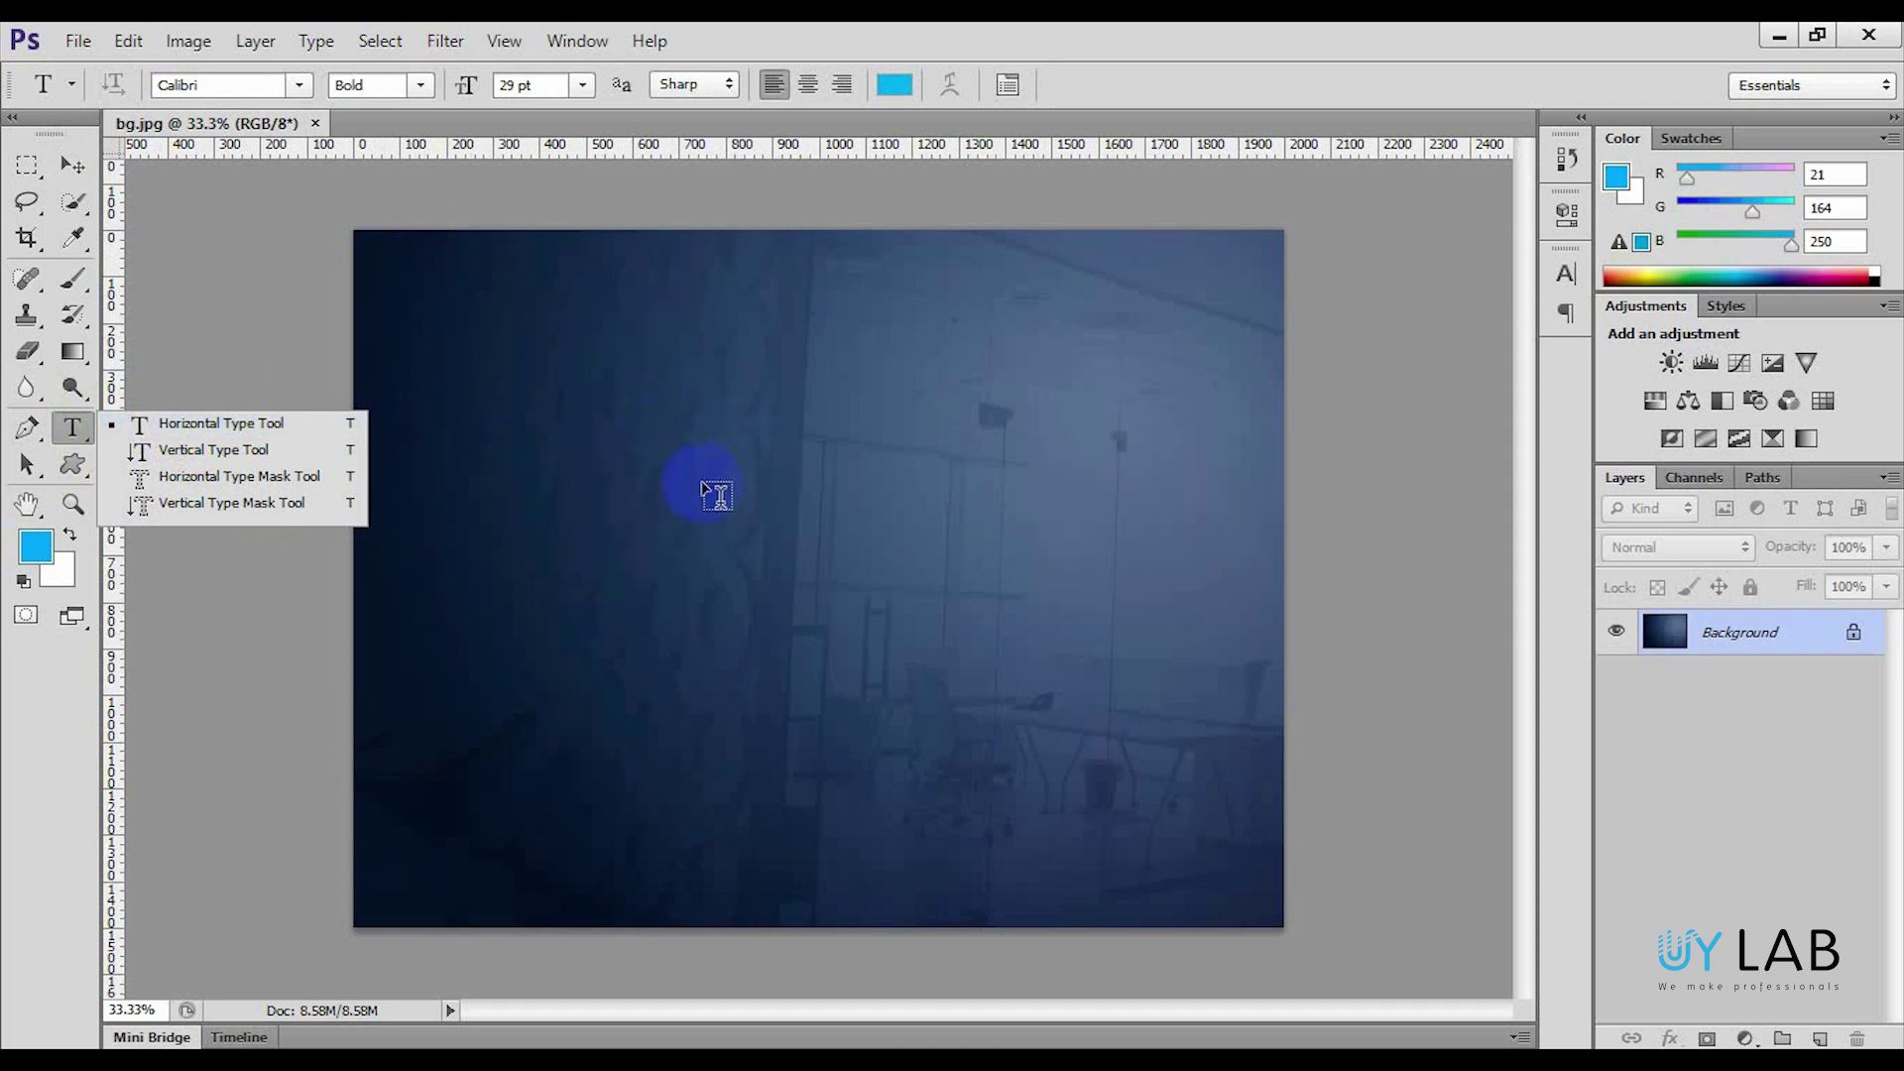
left_click(246, 426)
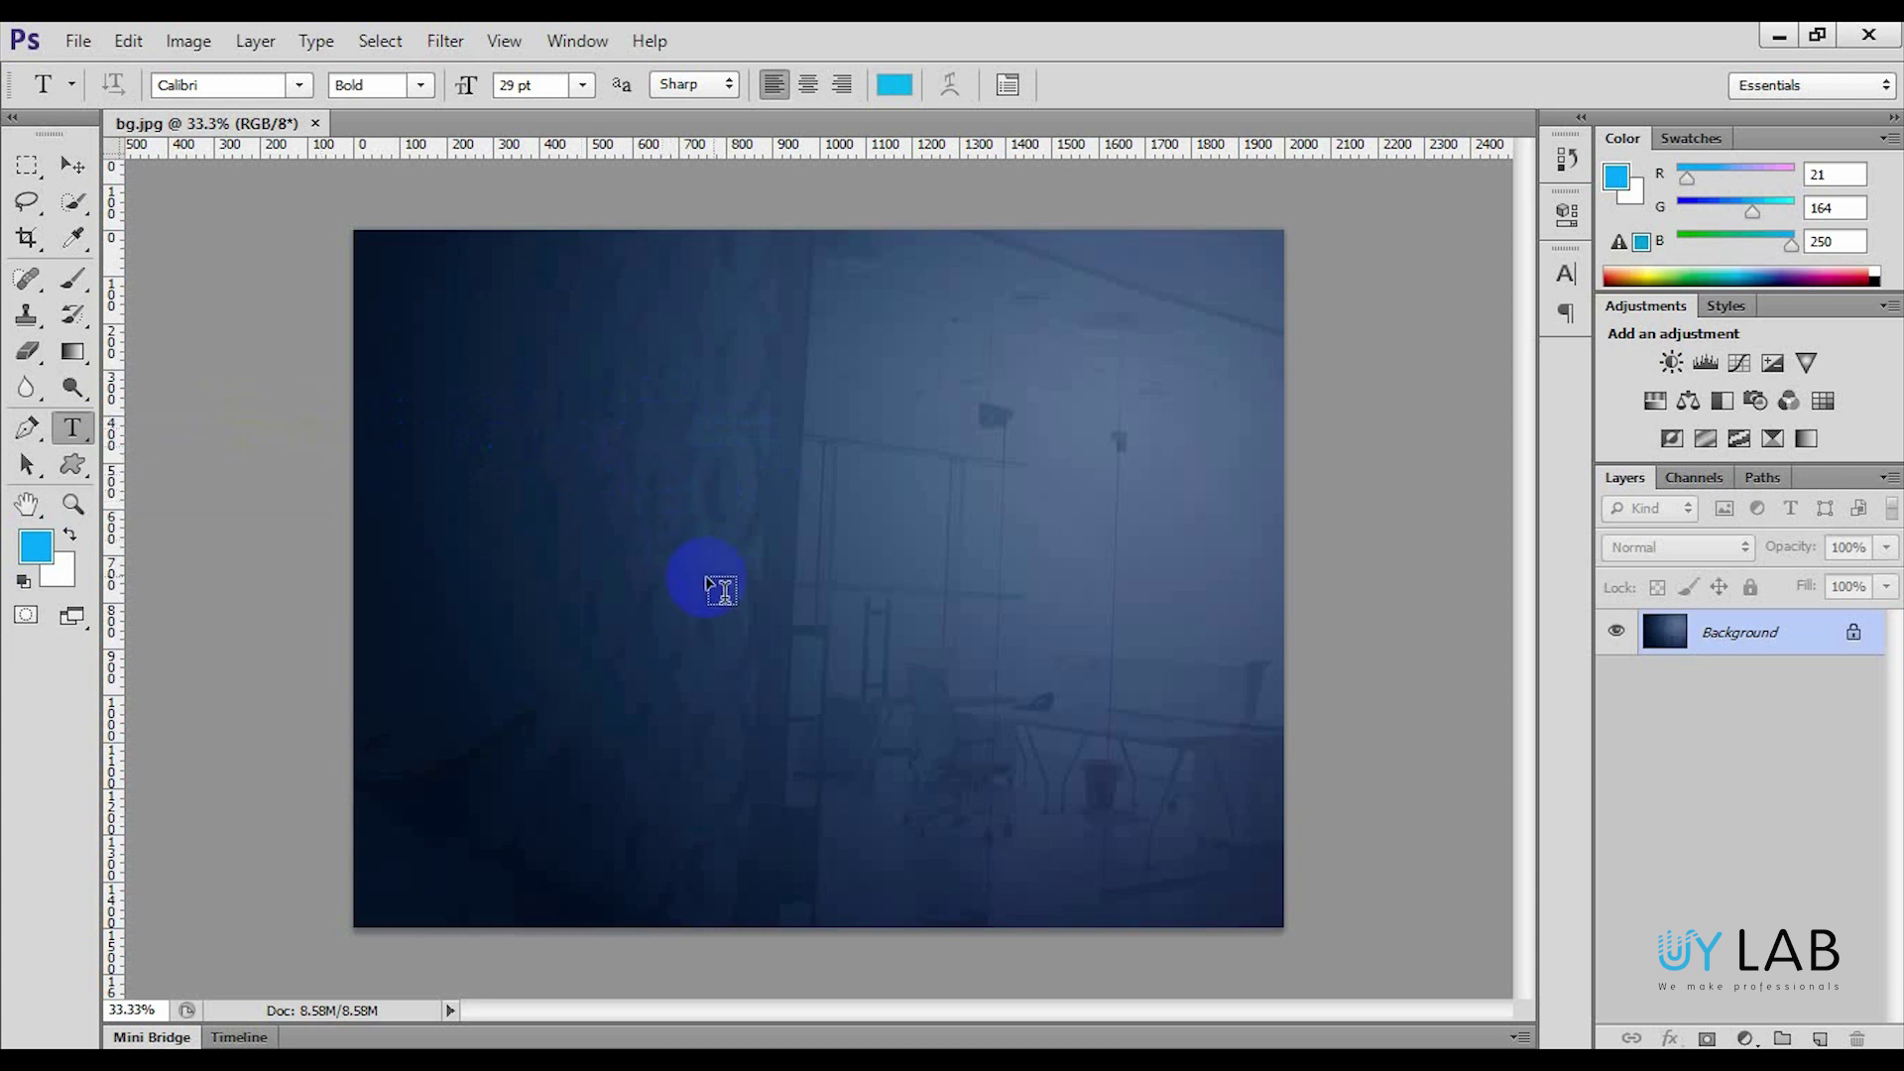
left_click(659, 558)
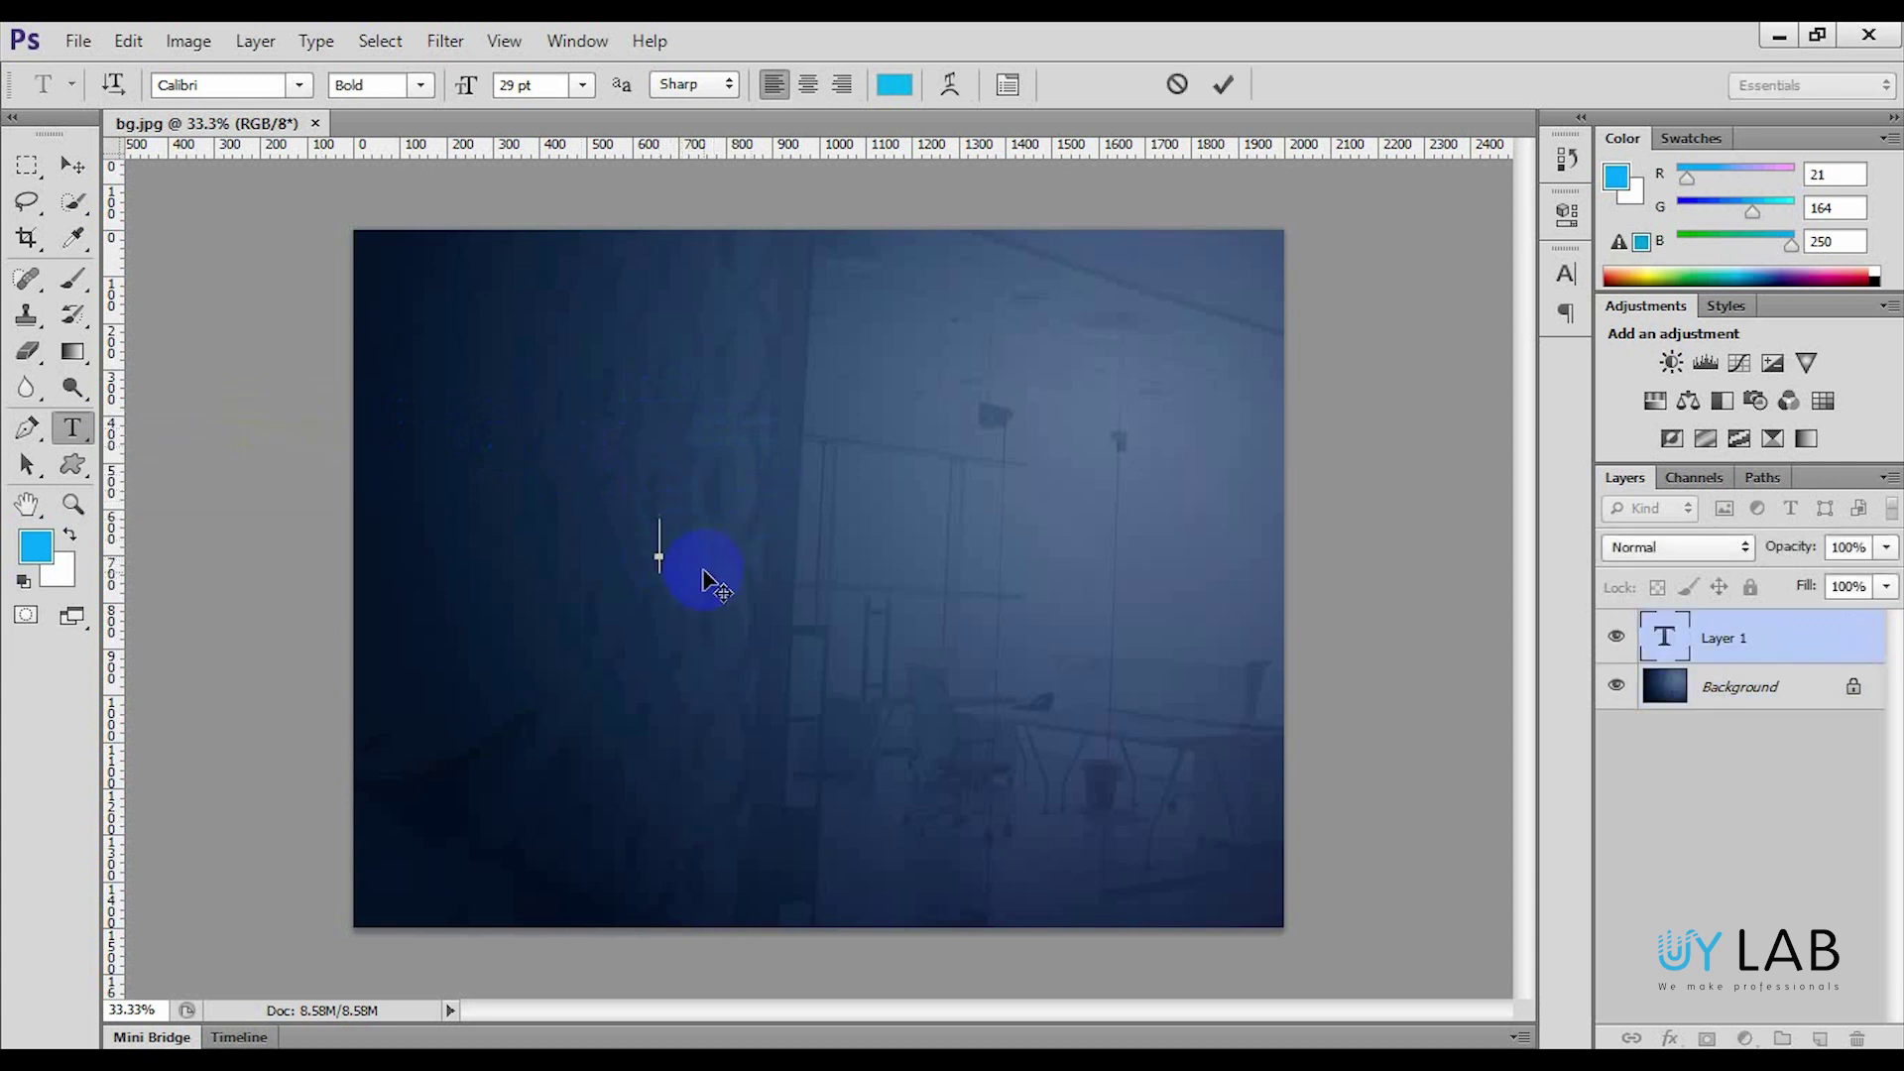
type("LO")
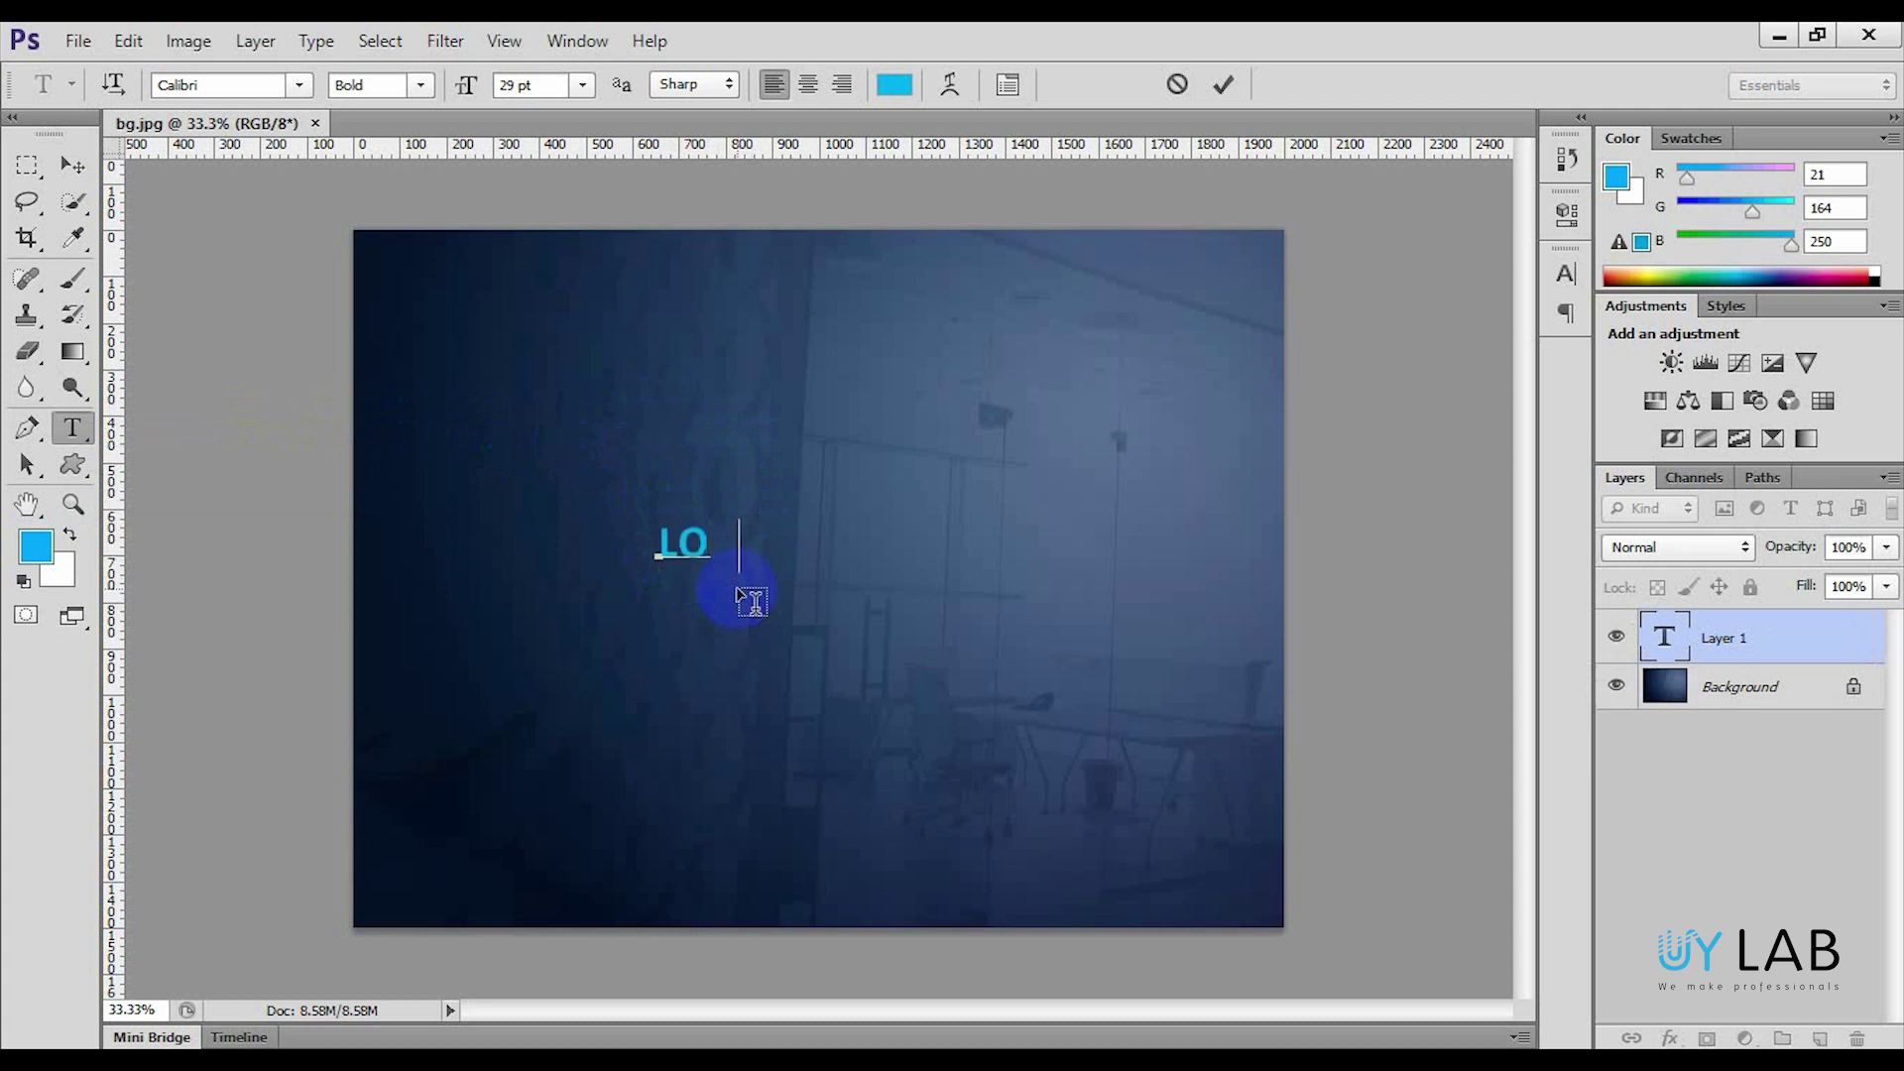
type("GO DESIGN ")
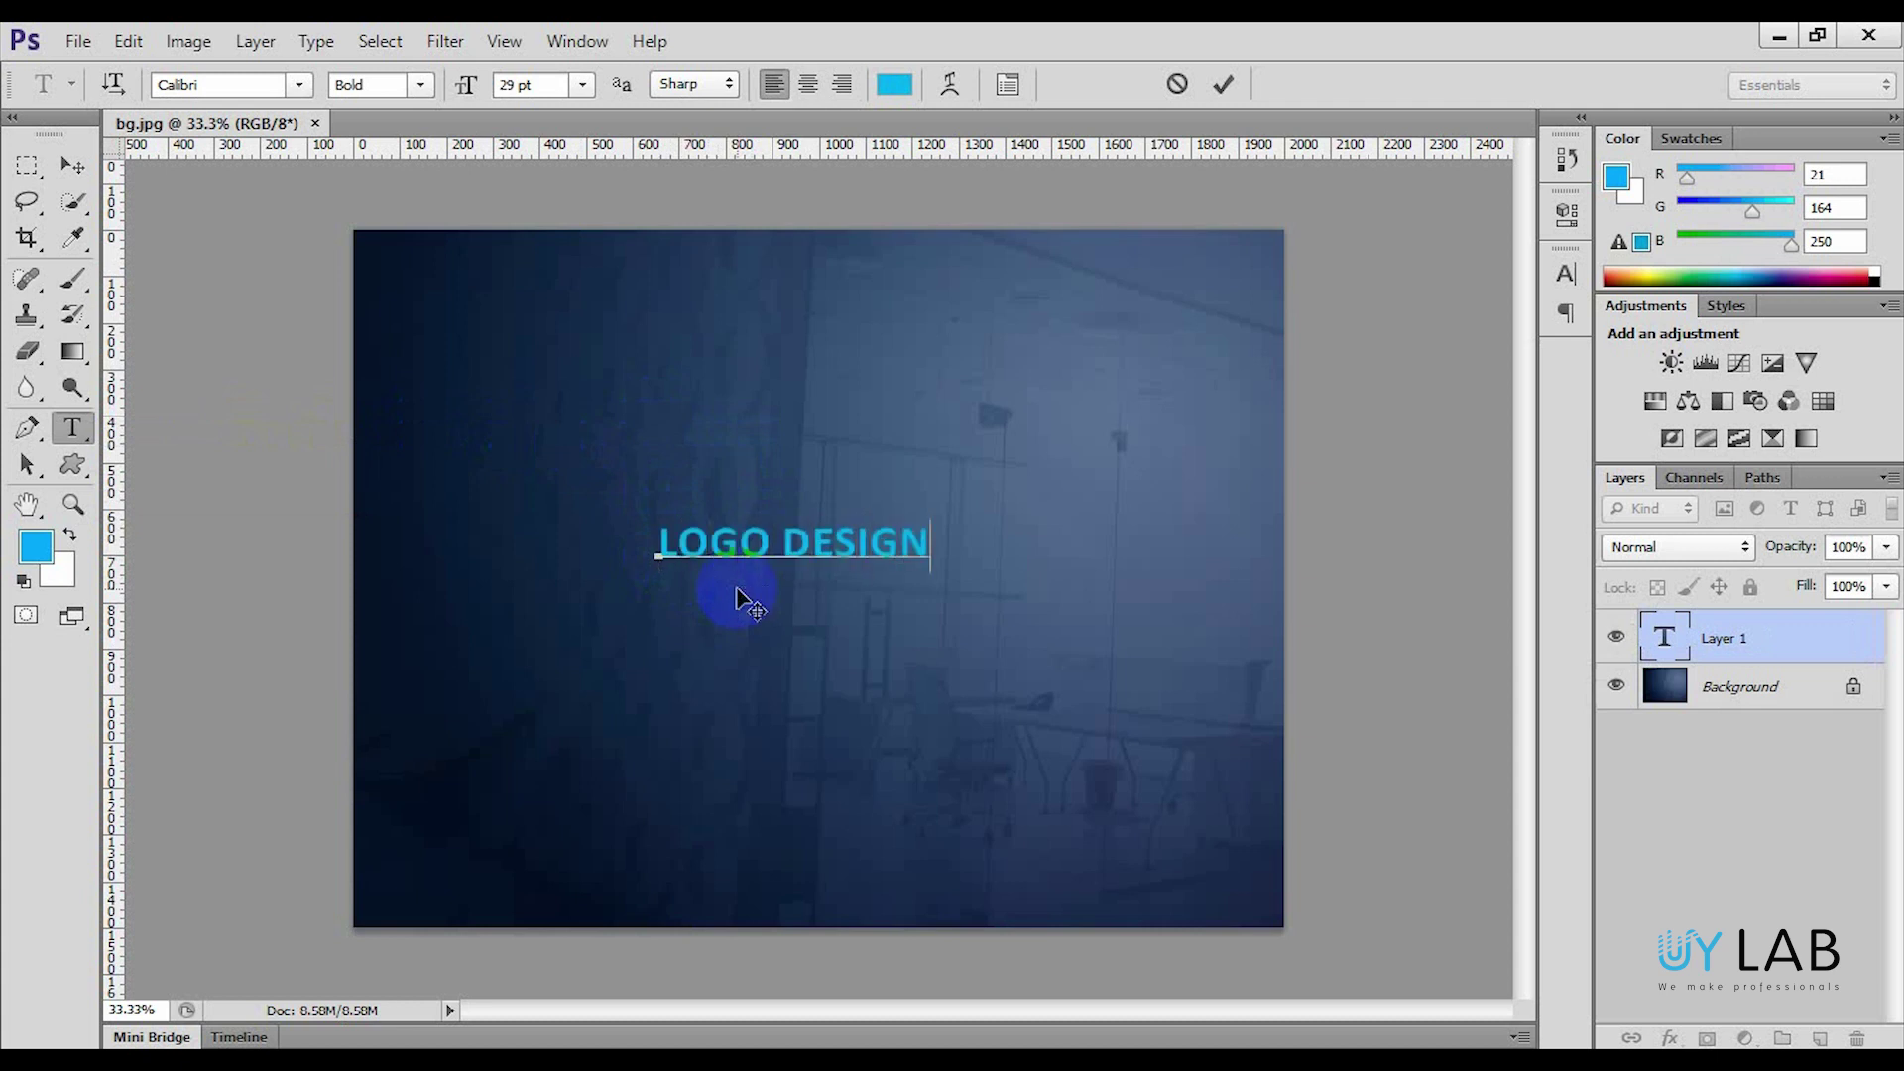
type("MOCK")
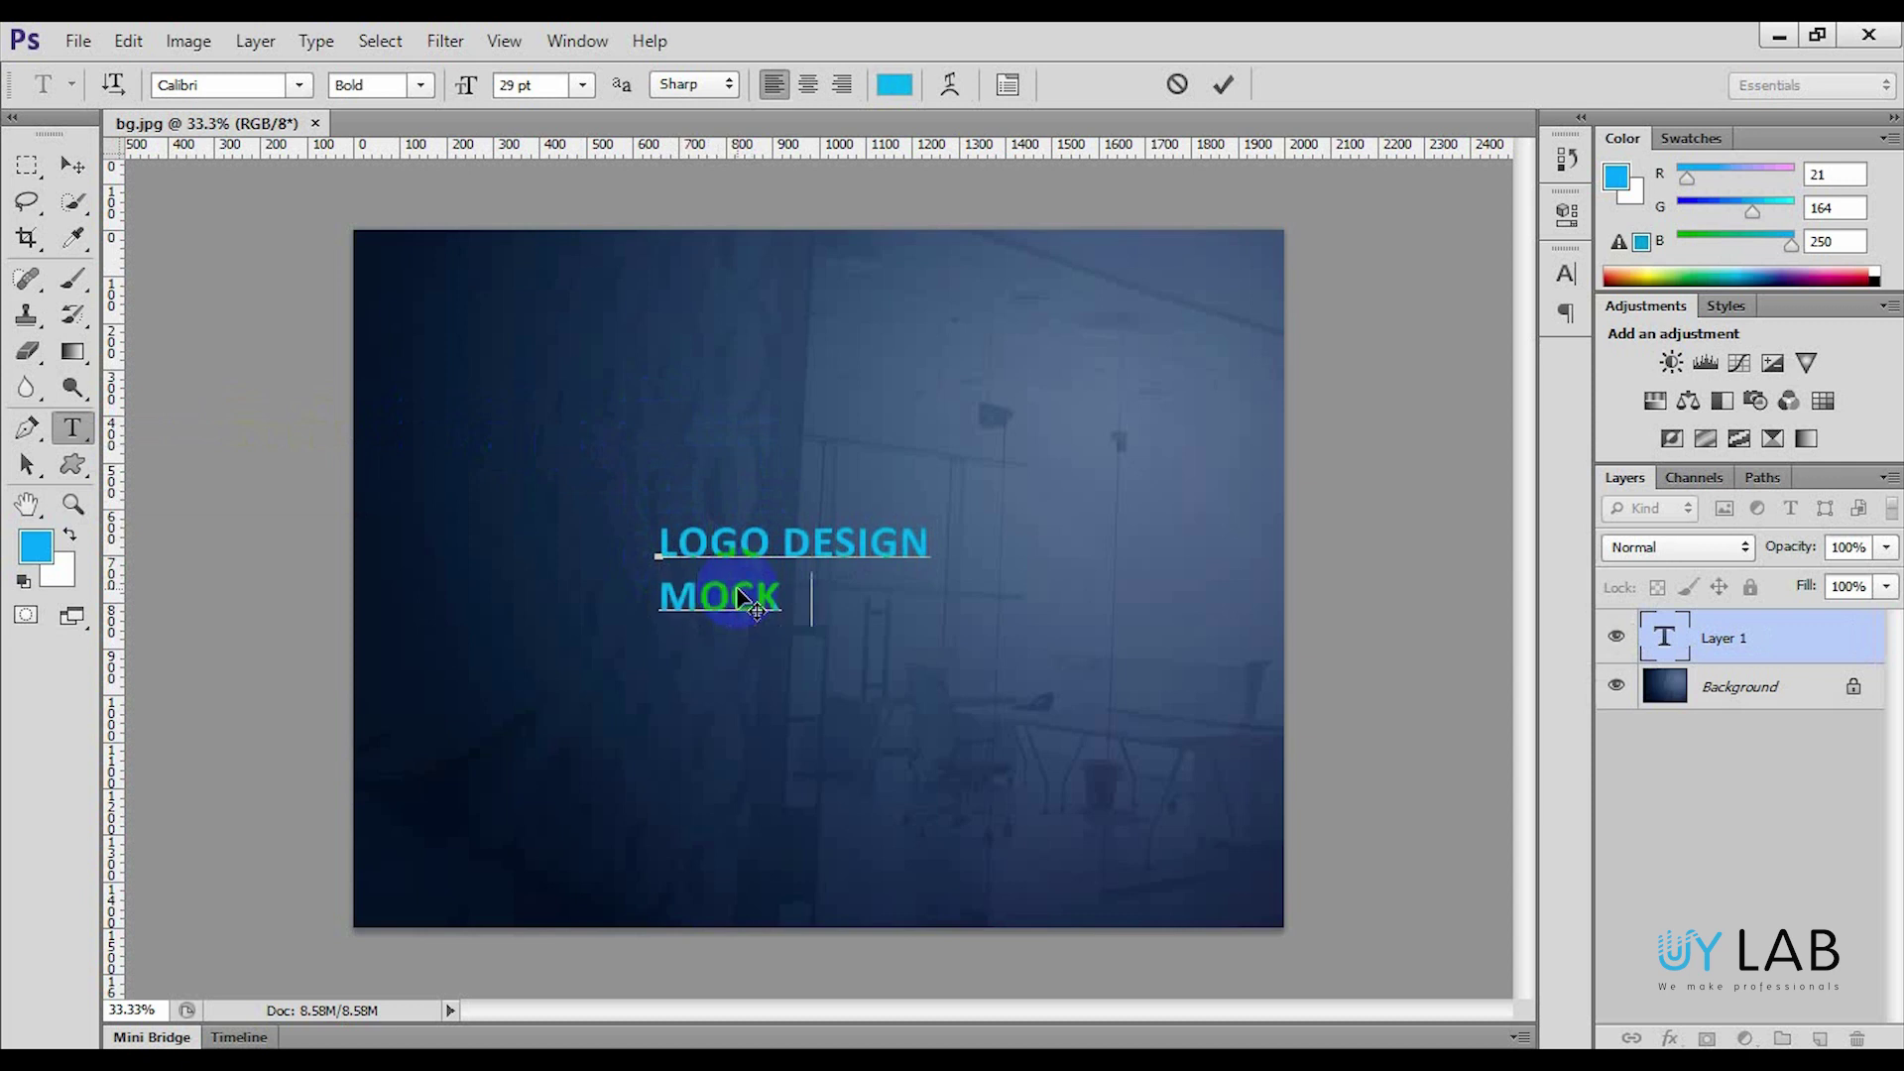
- Colour all the text pale blue b7c4e9
key("ctrl+a")
left_click(896, 83)
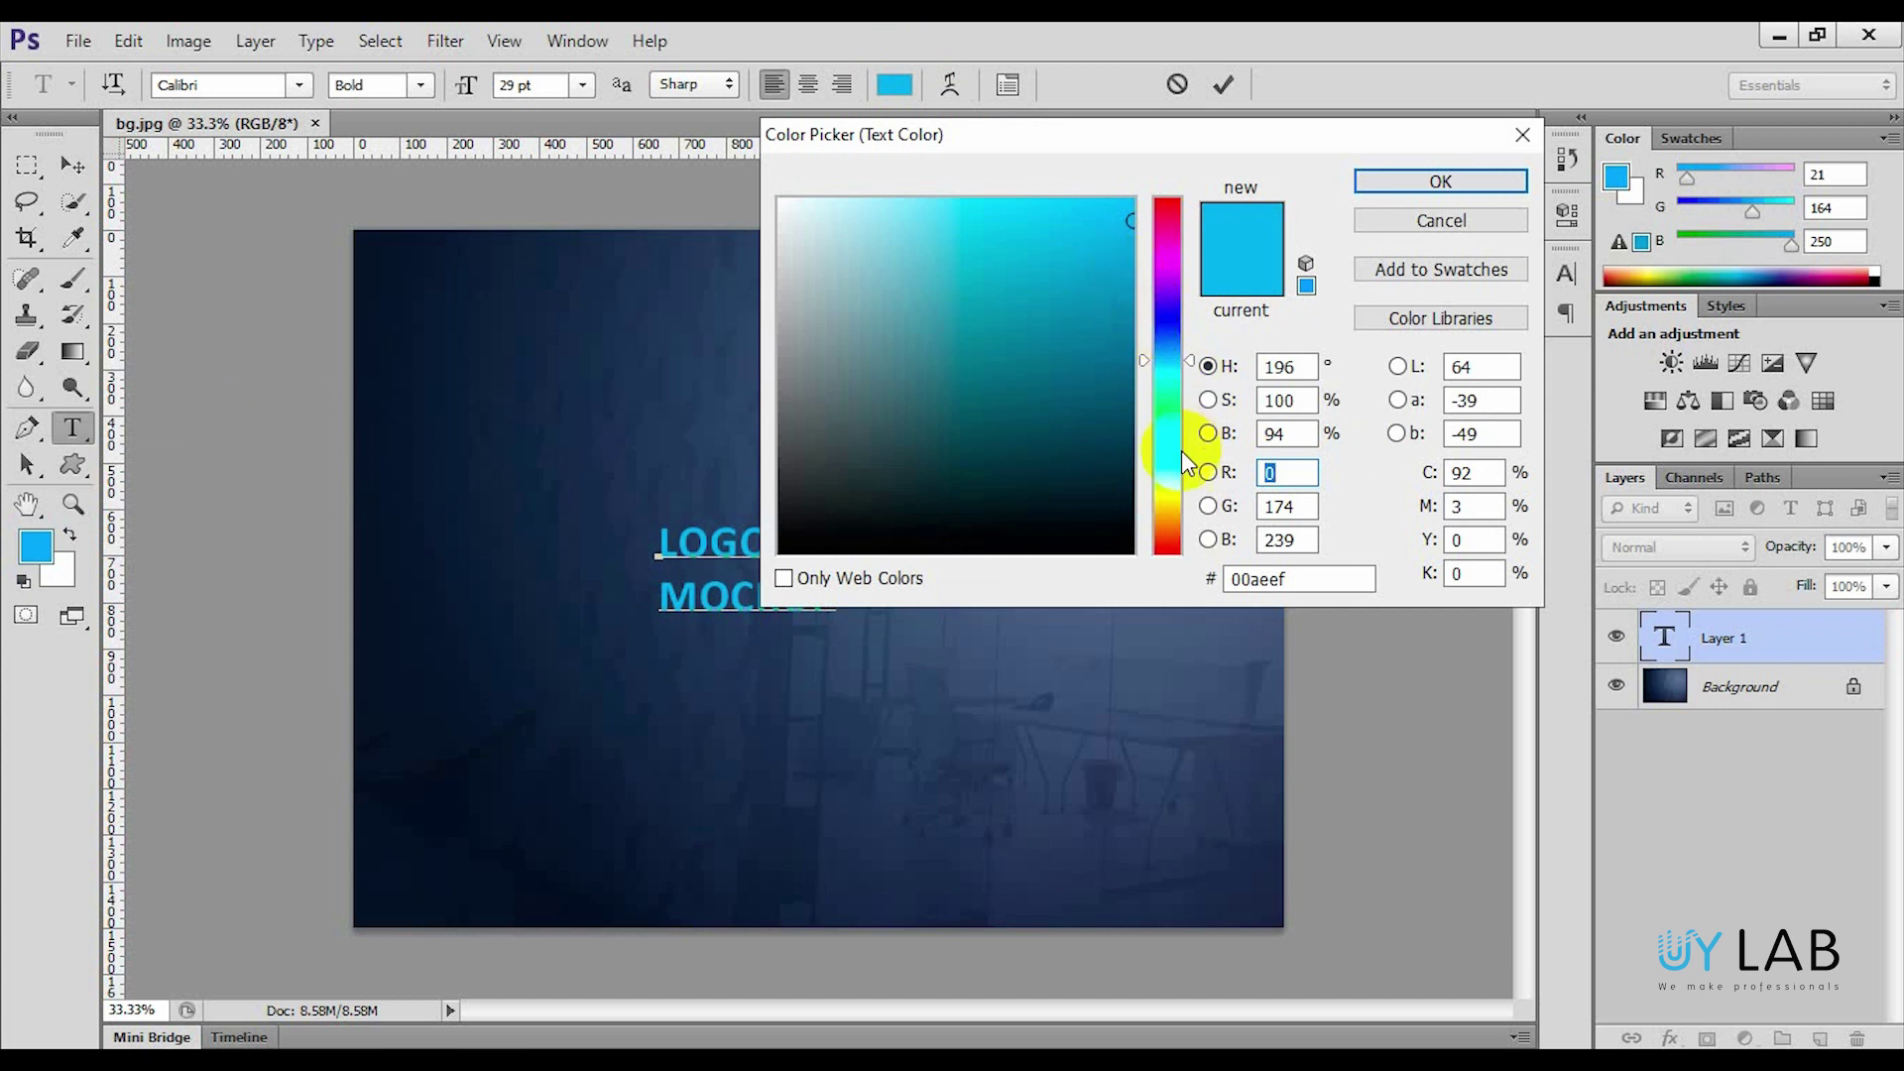
left_click(1168, 486)
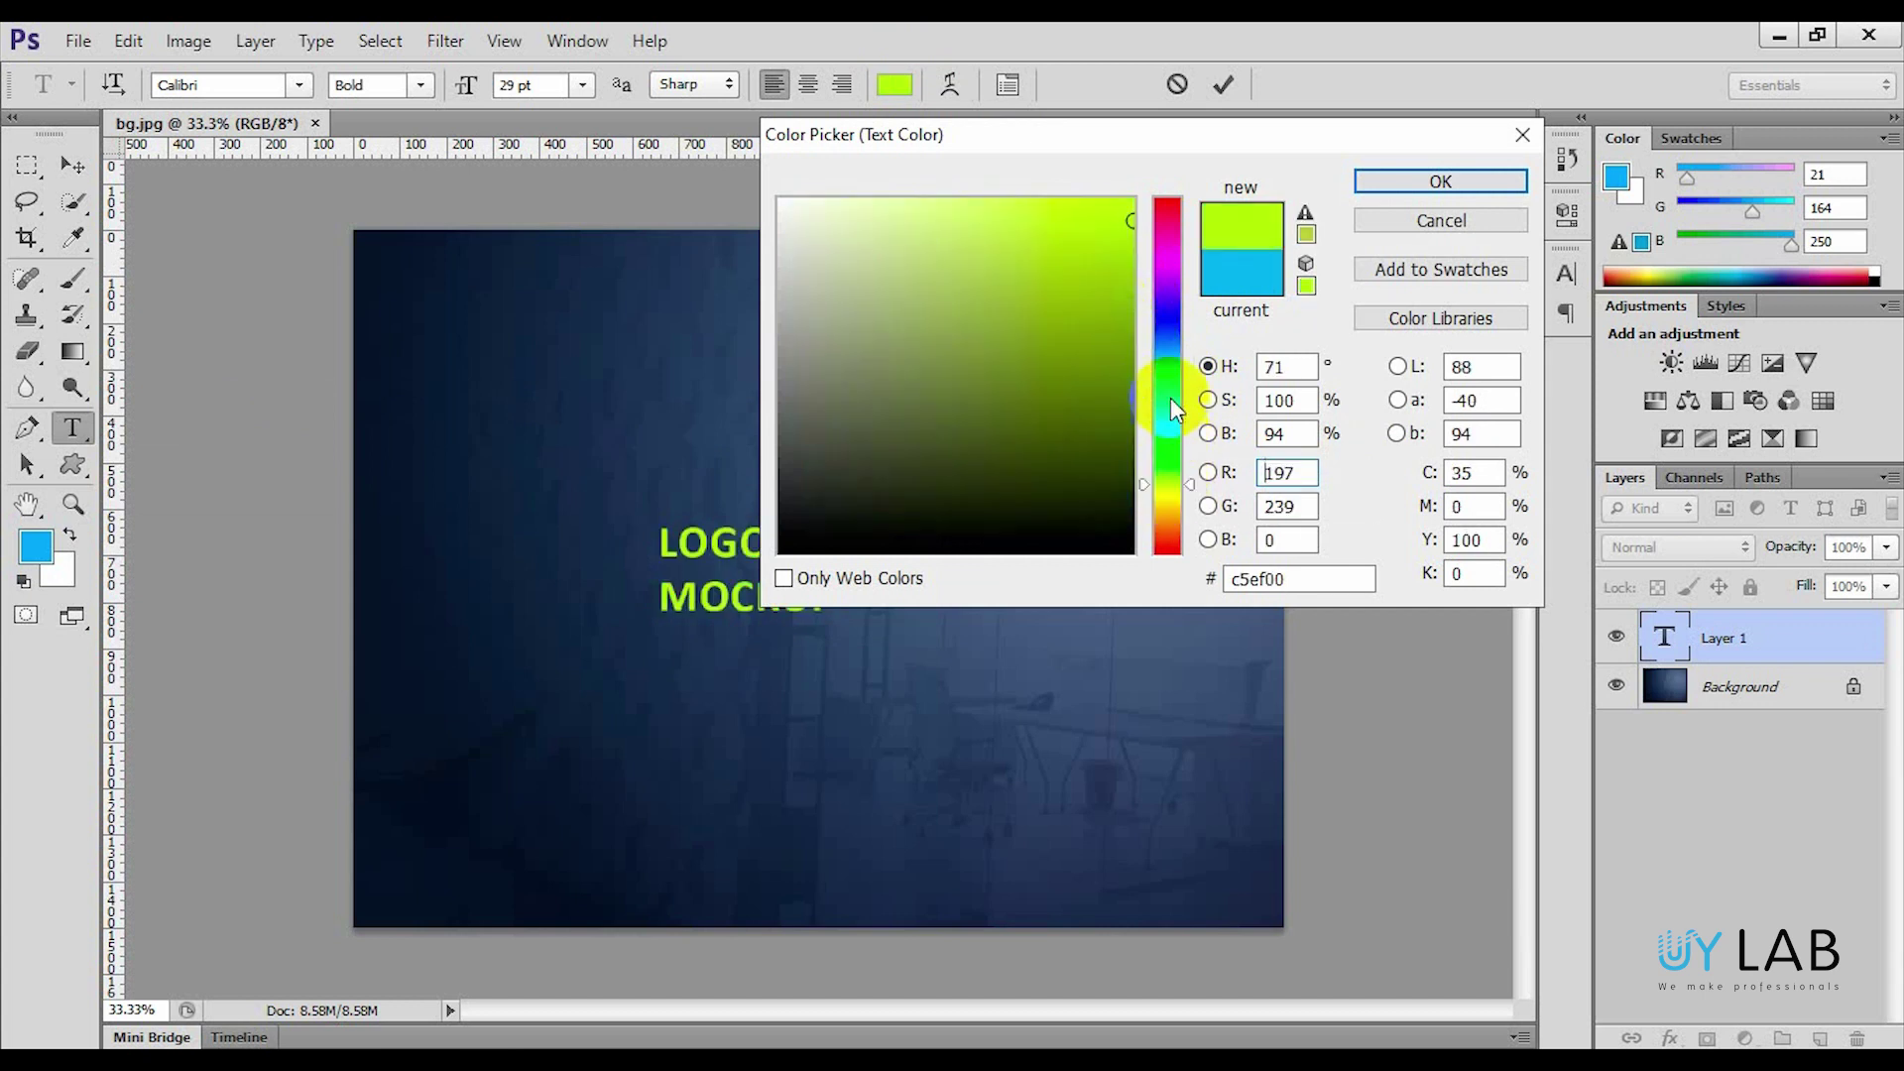
left_click(1175, 331)
left_click_drag(1089, 281, 1032, 179)
left_click_drag(1072, 268, 855, 230)
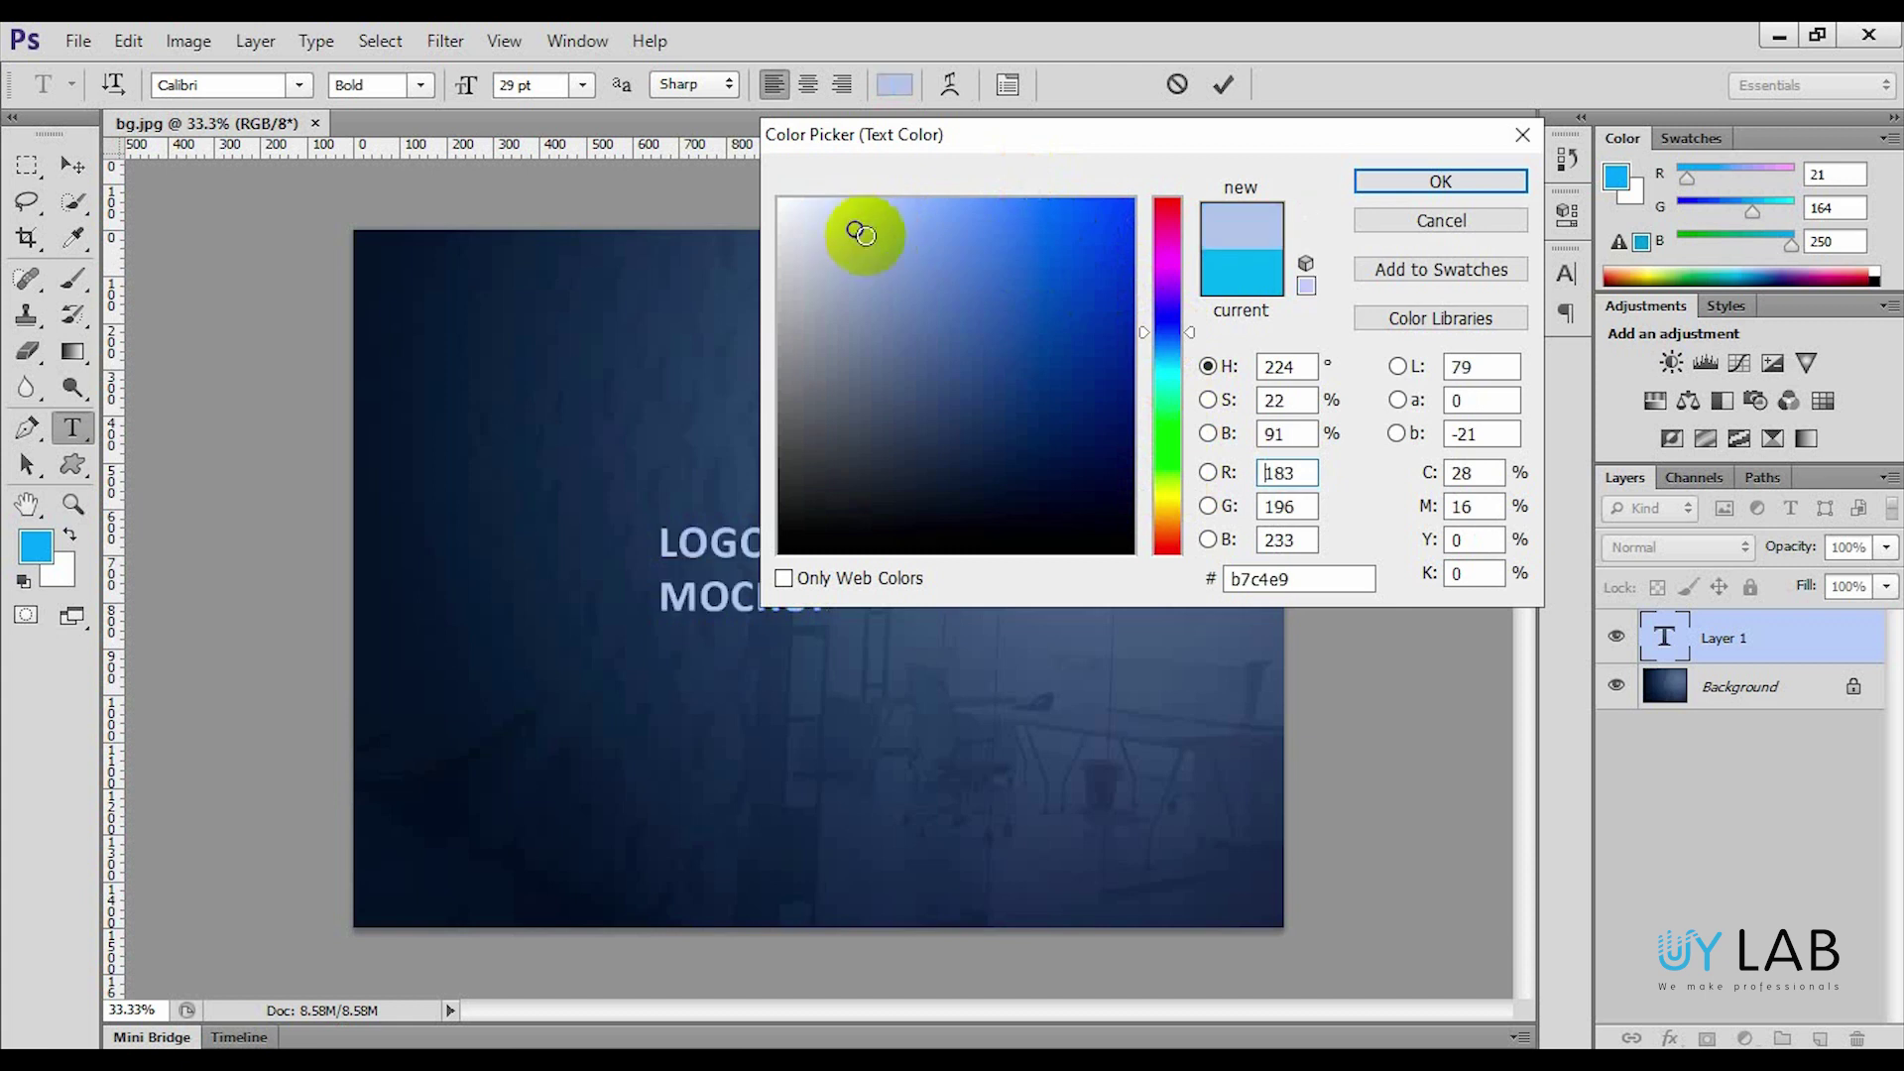
left_click(1473, 195)
- Raise the font size to 52 pt
left_click(547, 86)
key("Up")
key("Up")
key("Up")
key("Up")
key("Up")
key("Up")
key("Up")
key("Up")
key("Up")
key("Up")
key("Up")
key("Up")
key("Up")
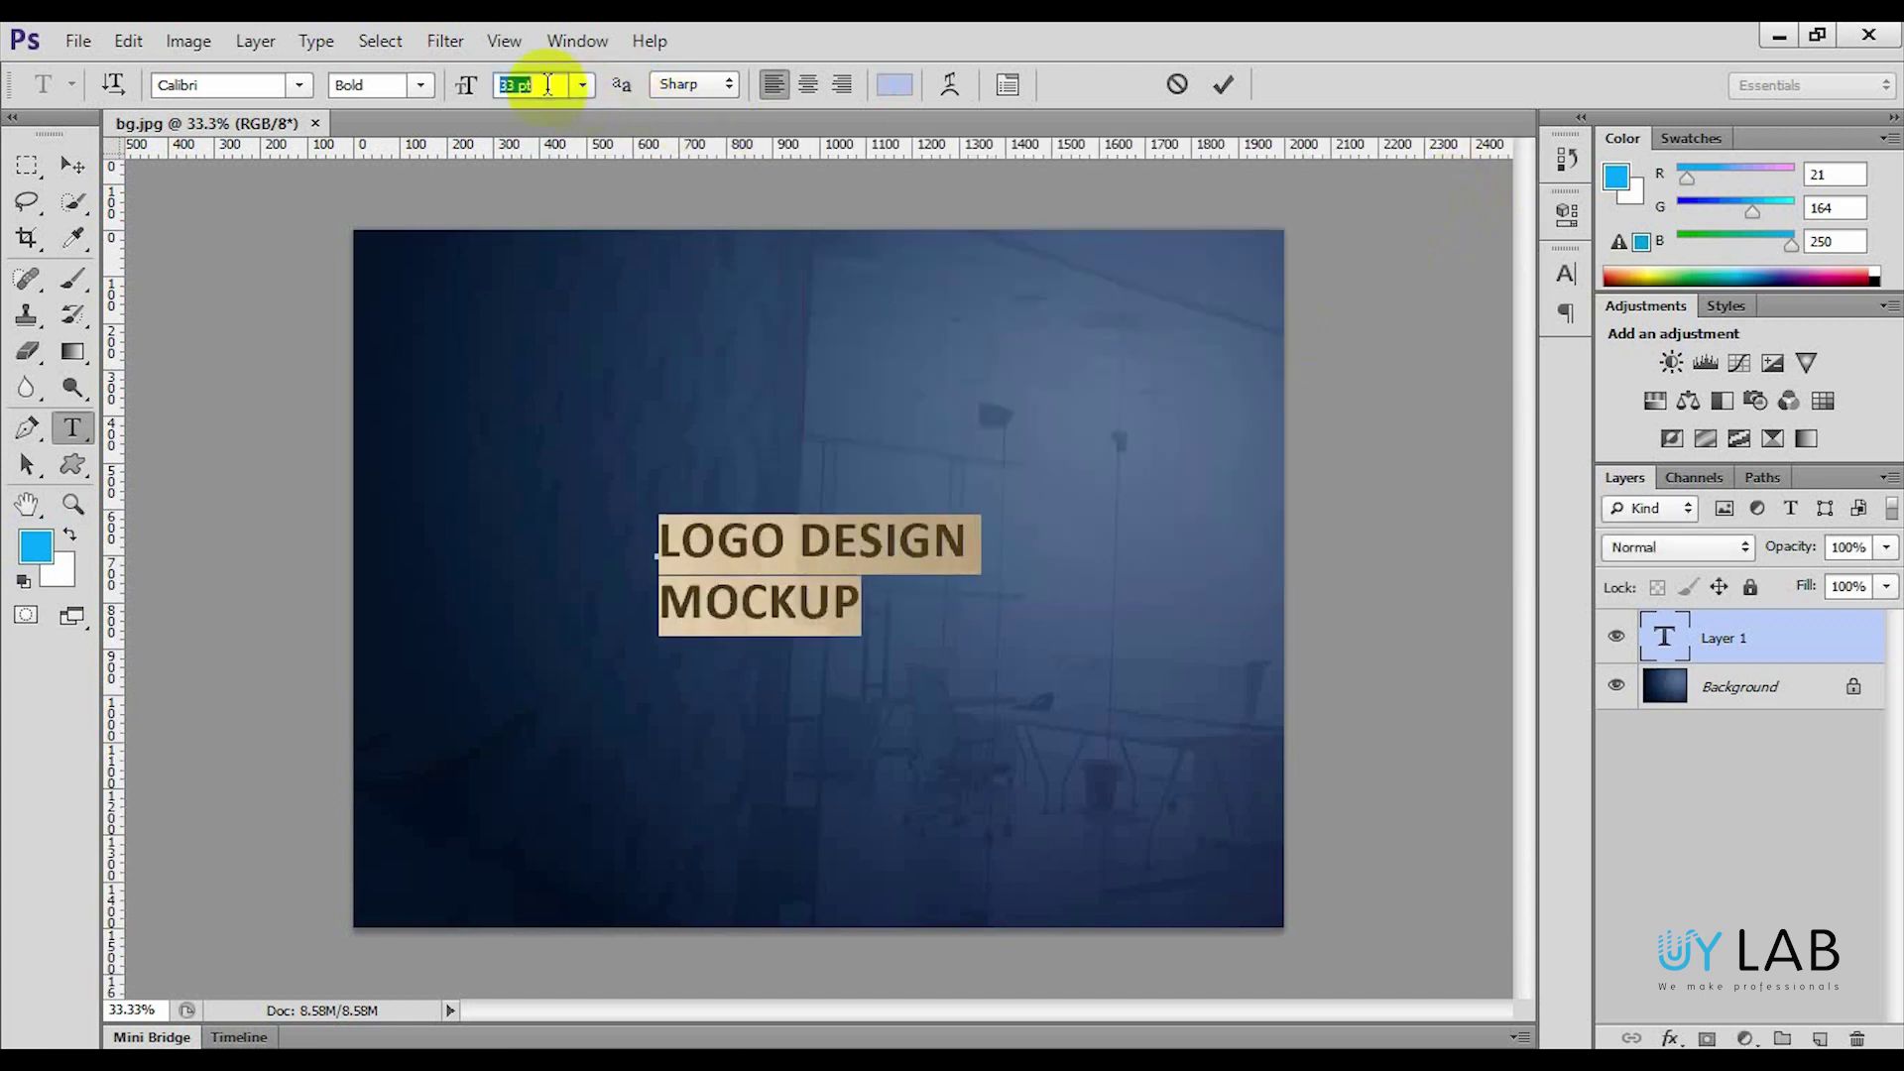
key("Up")
key("Up")
key("Up")
key("Up")
key("Up")
key("Up")
key("Up")
key("Up")
key("Up")
key("Up")
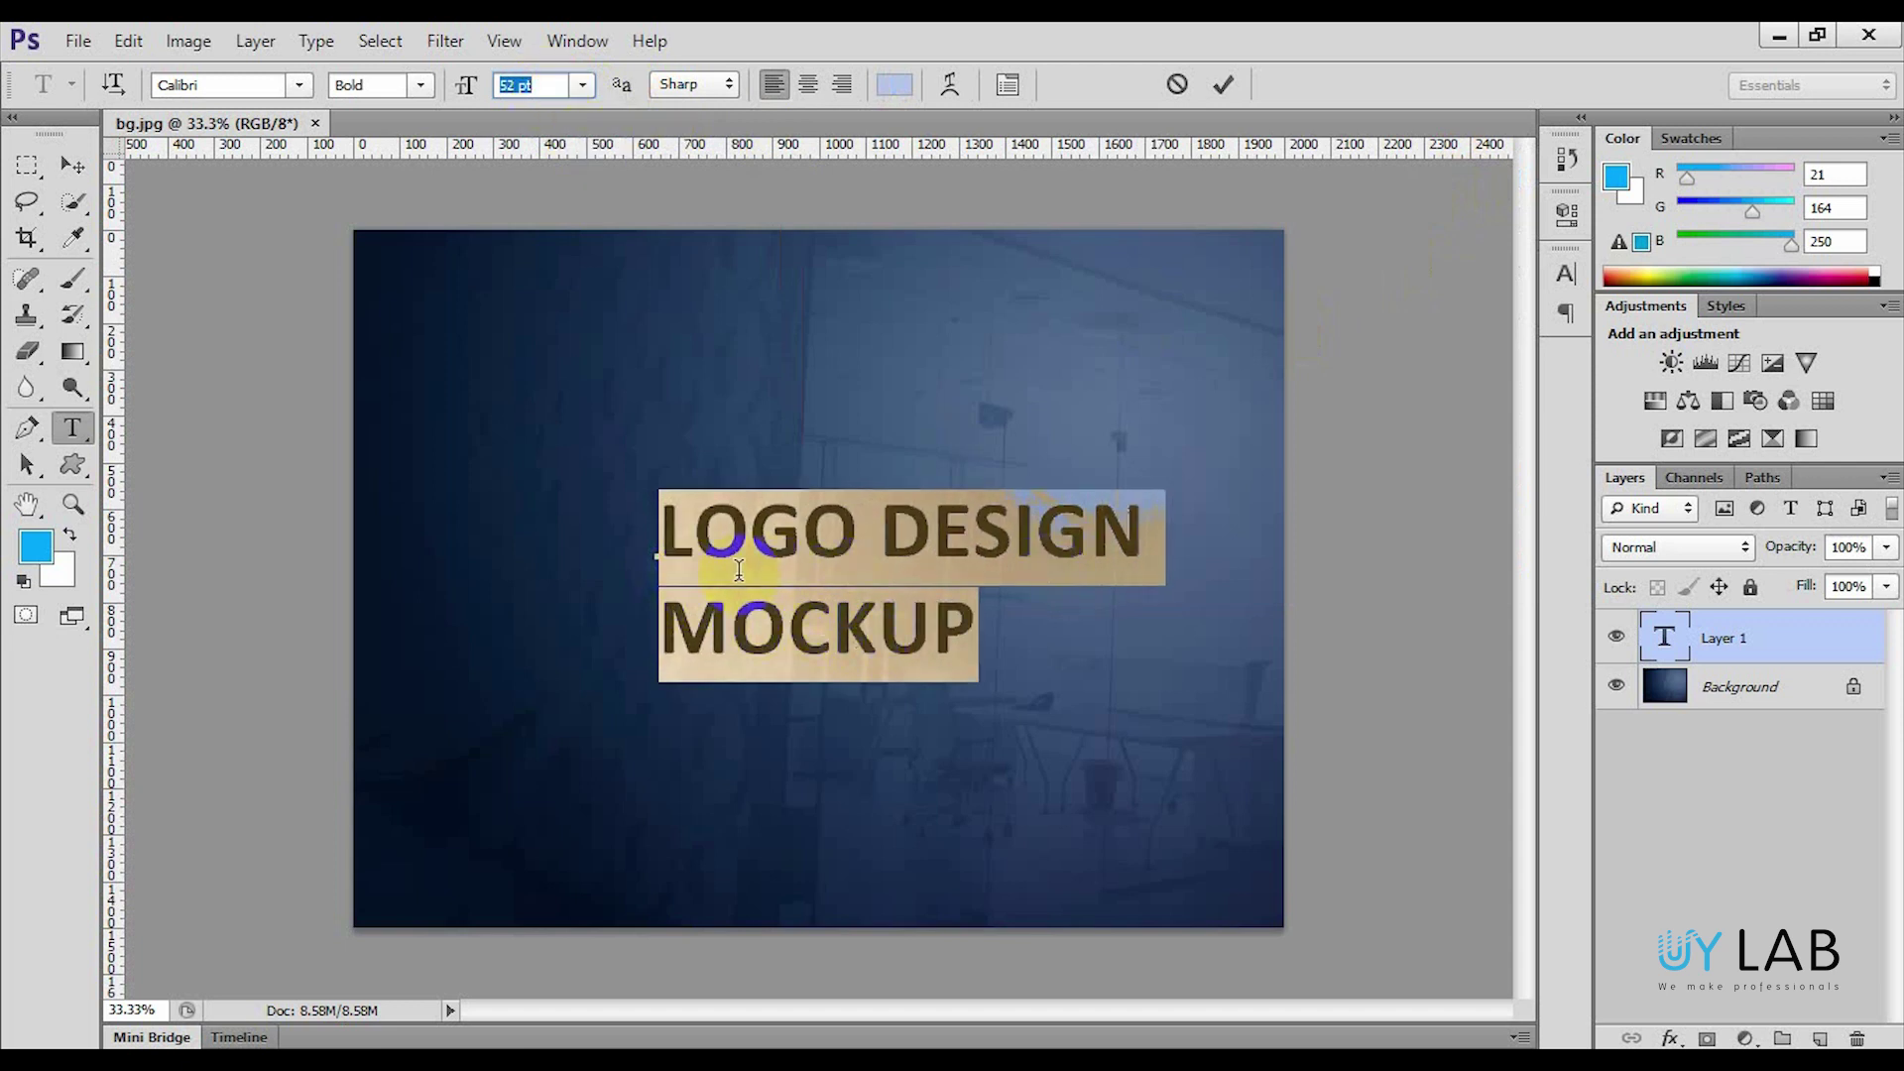
- Set tracking to 0 and leading to 44 pt in the Character panel, then commit the text
left_click(1006, 85)
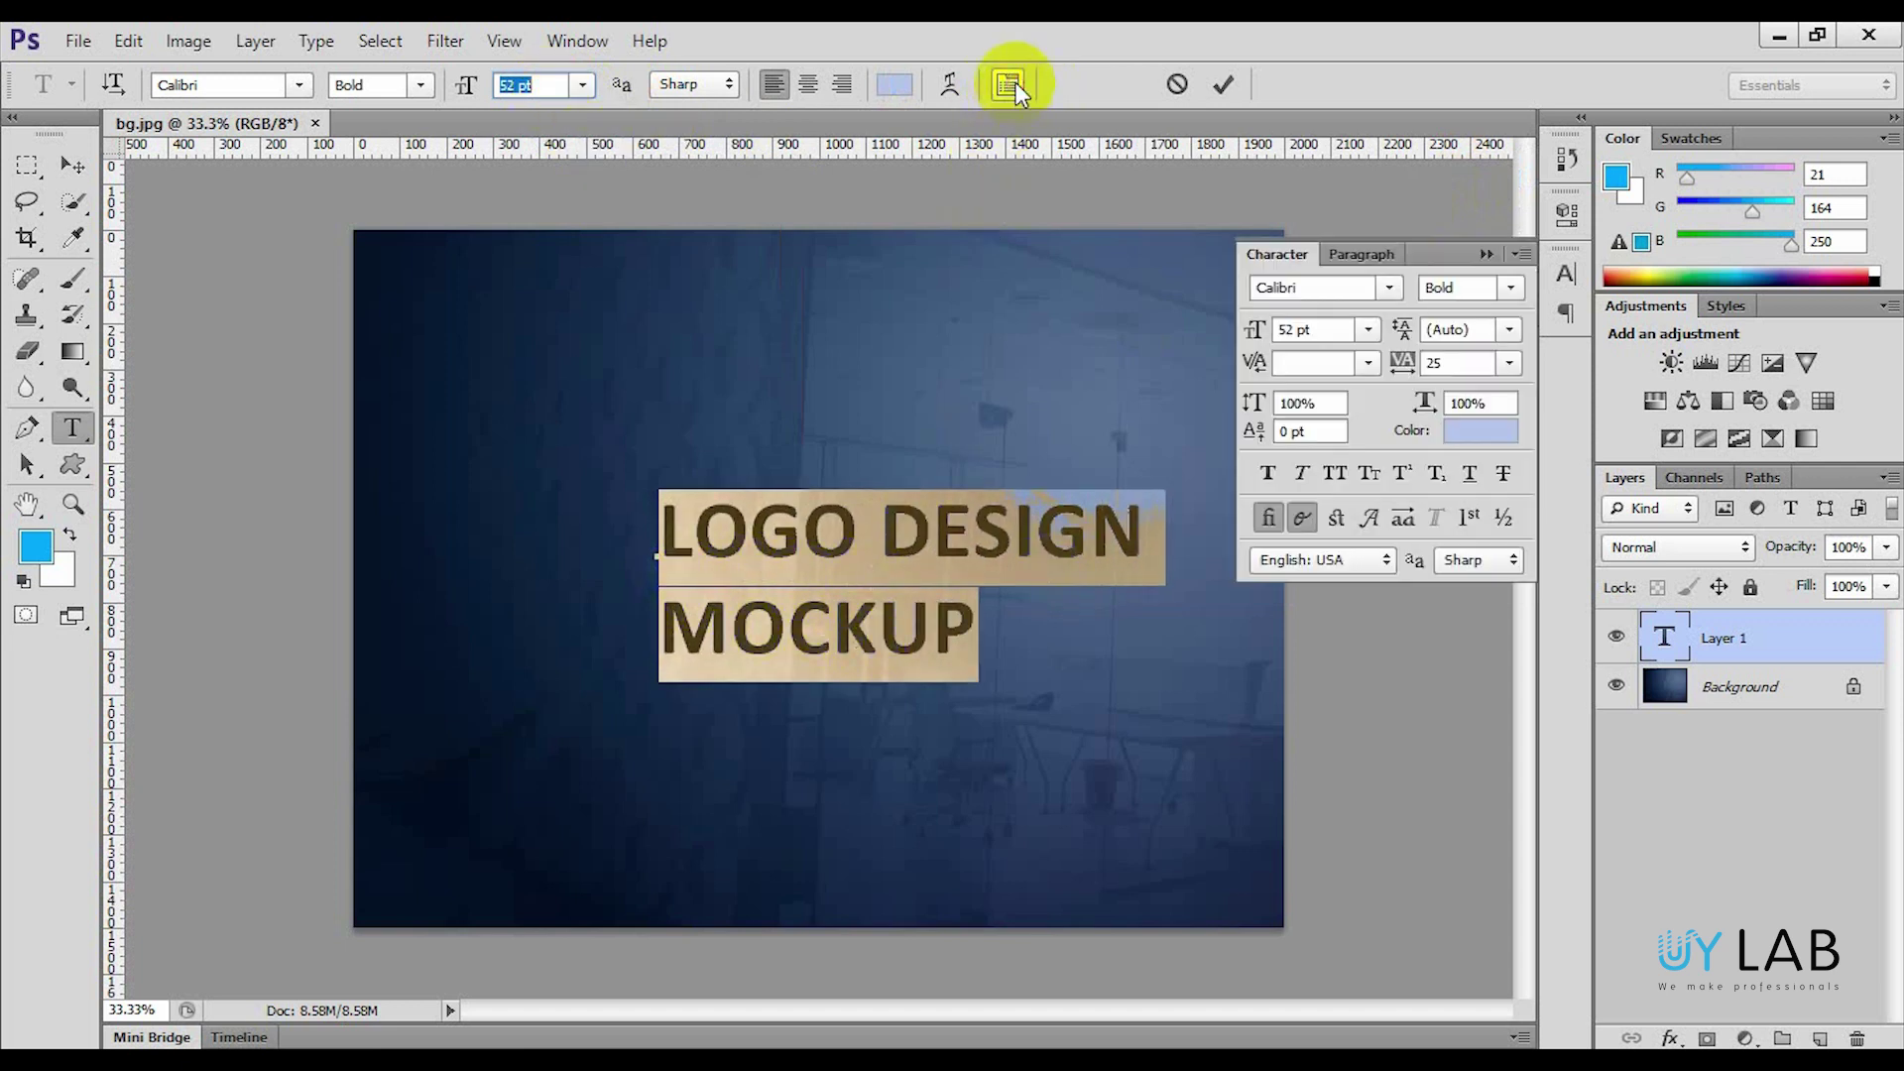
double_click(1462, 364)
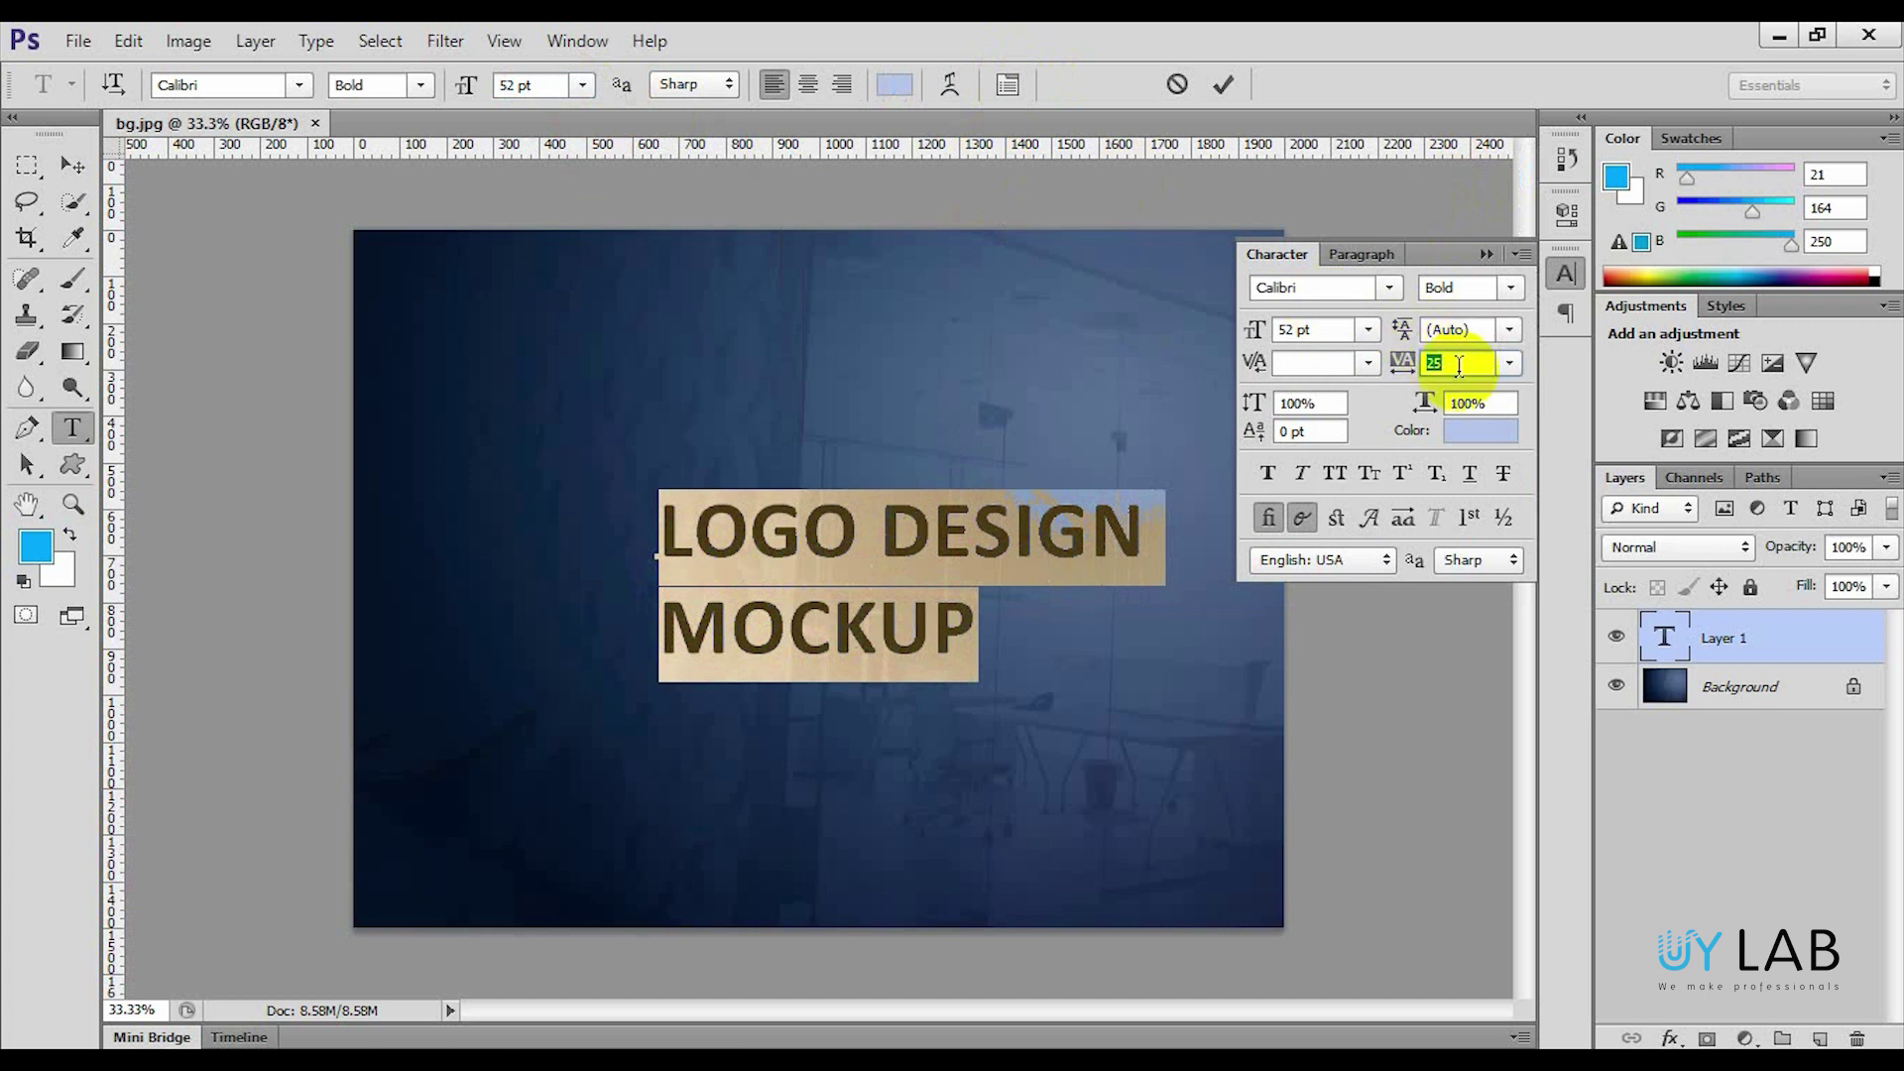
left_click(1507, 363)
left_click(1505, 589)
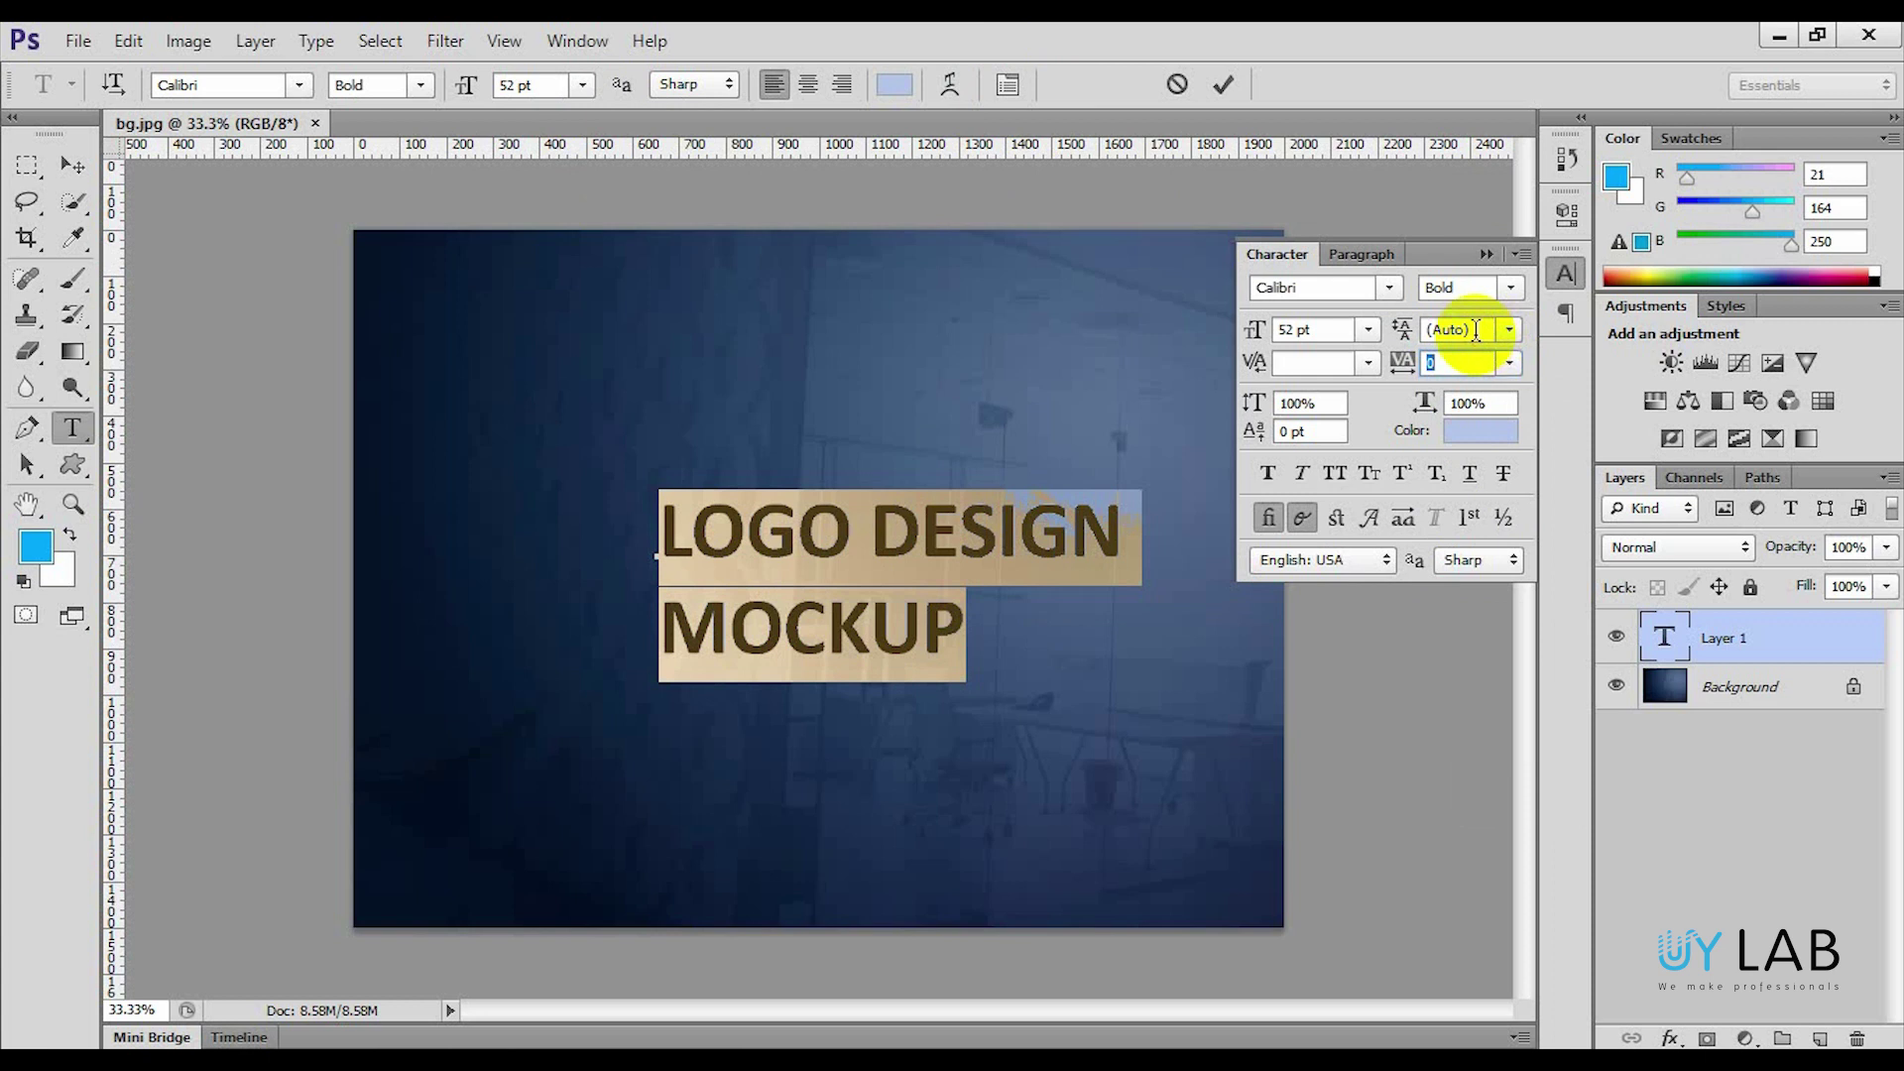
left_click(1507, 332)
left_click(1505, 610)
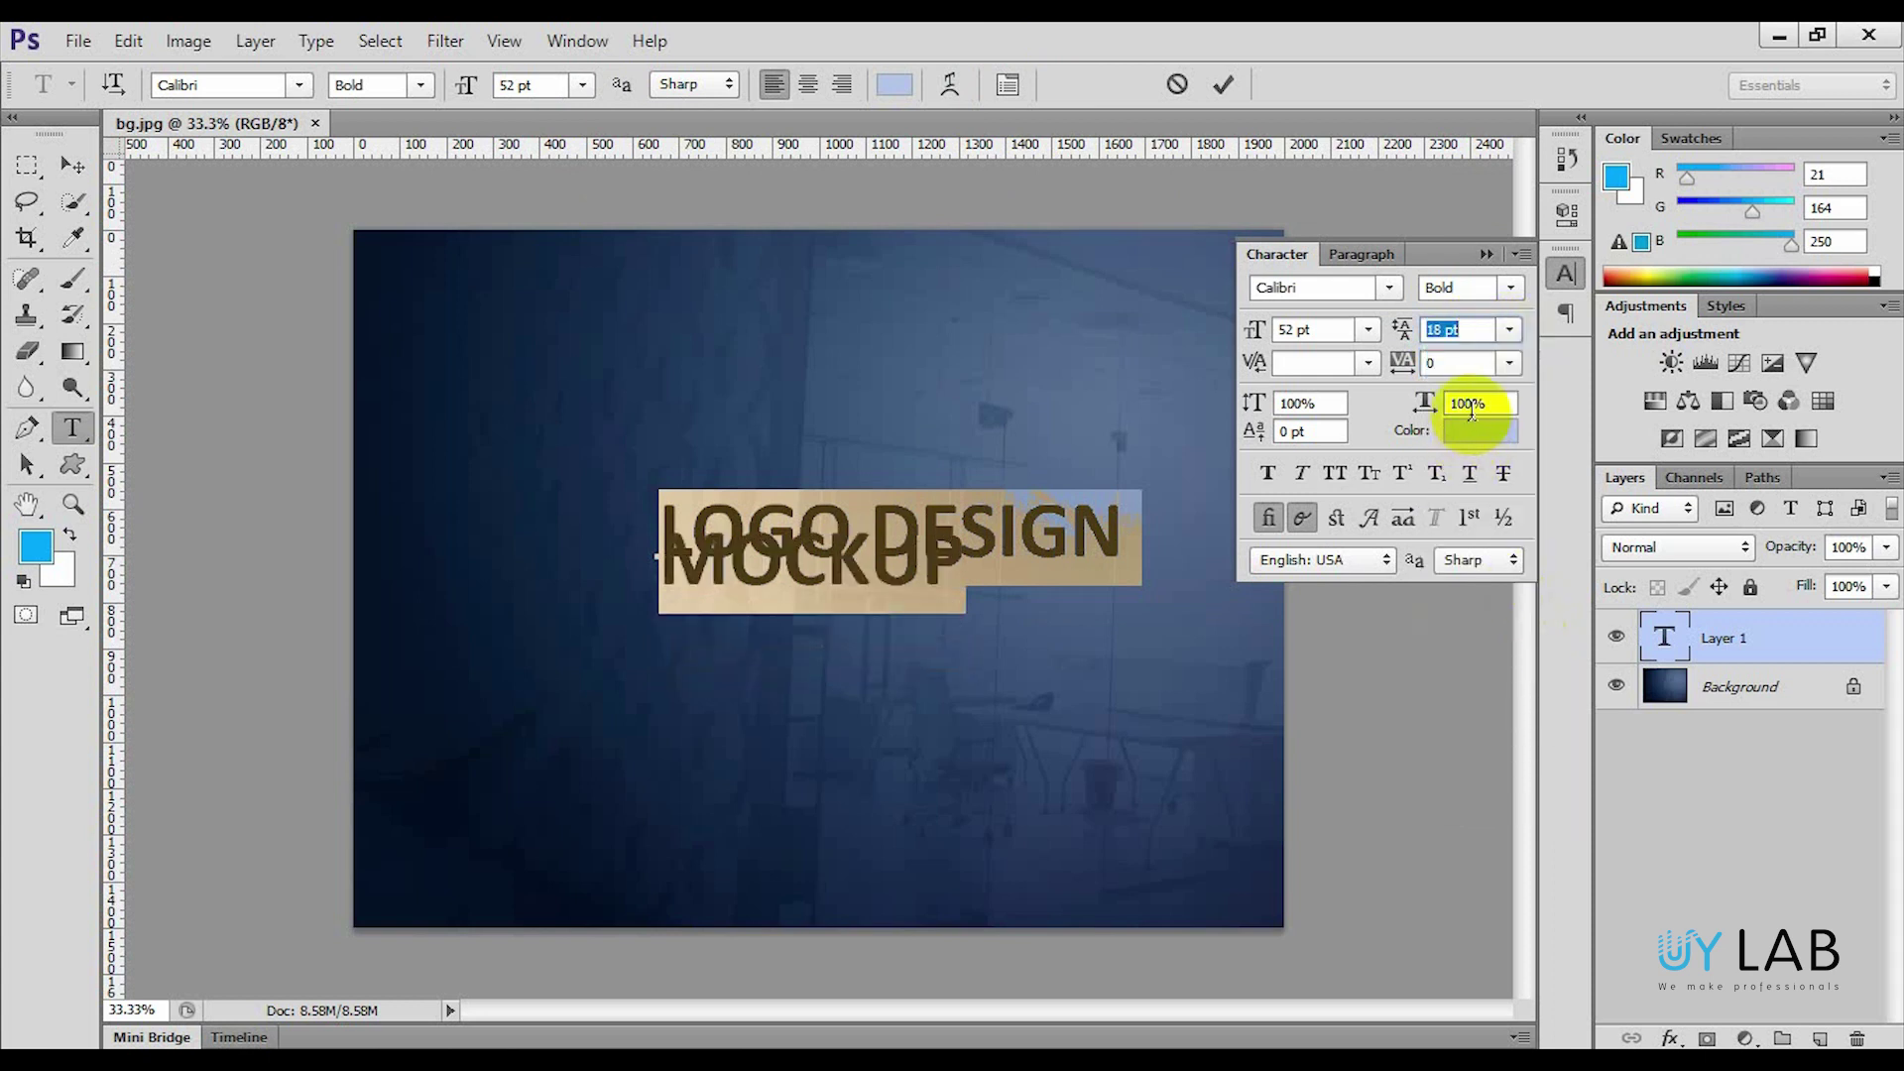
scroll(1468, 329, "up", 14)
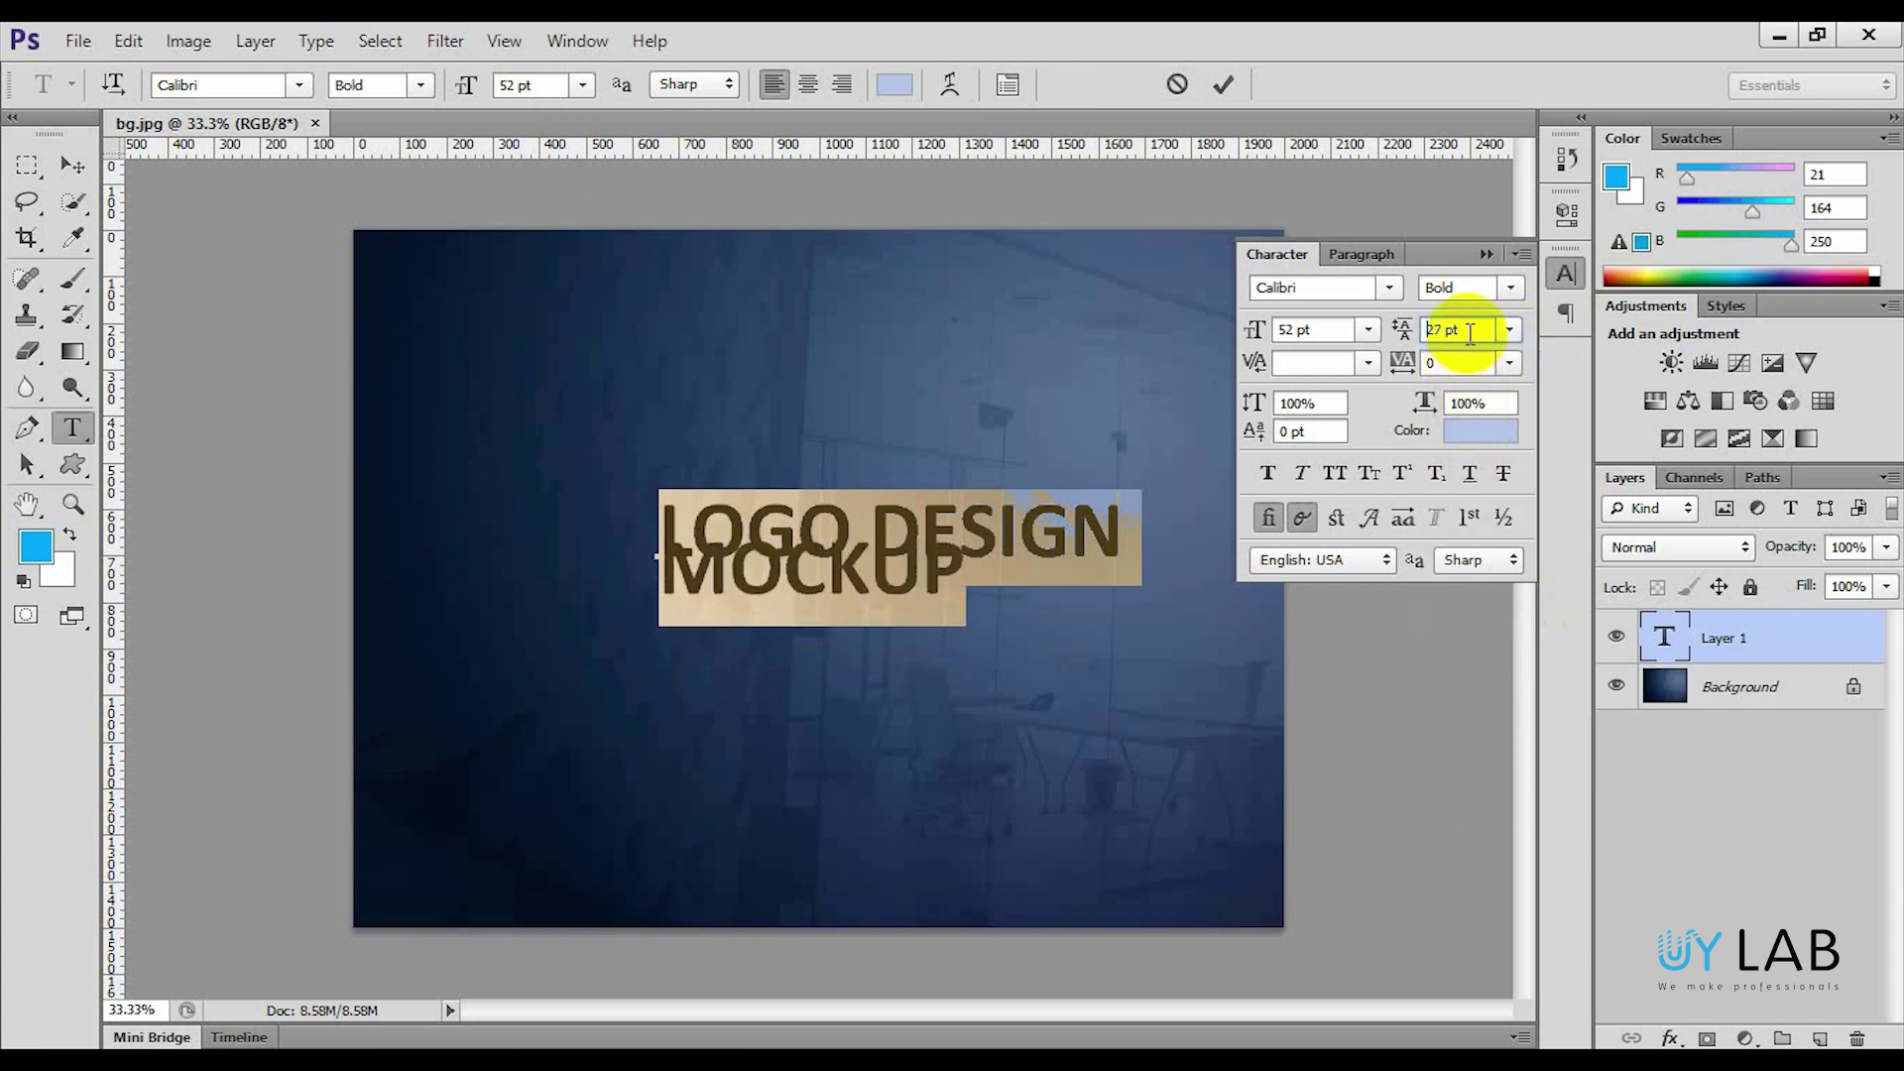
scroll(1468, 329, "up", 11)
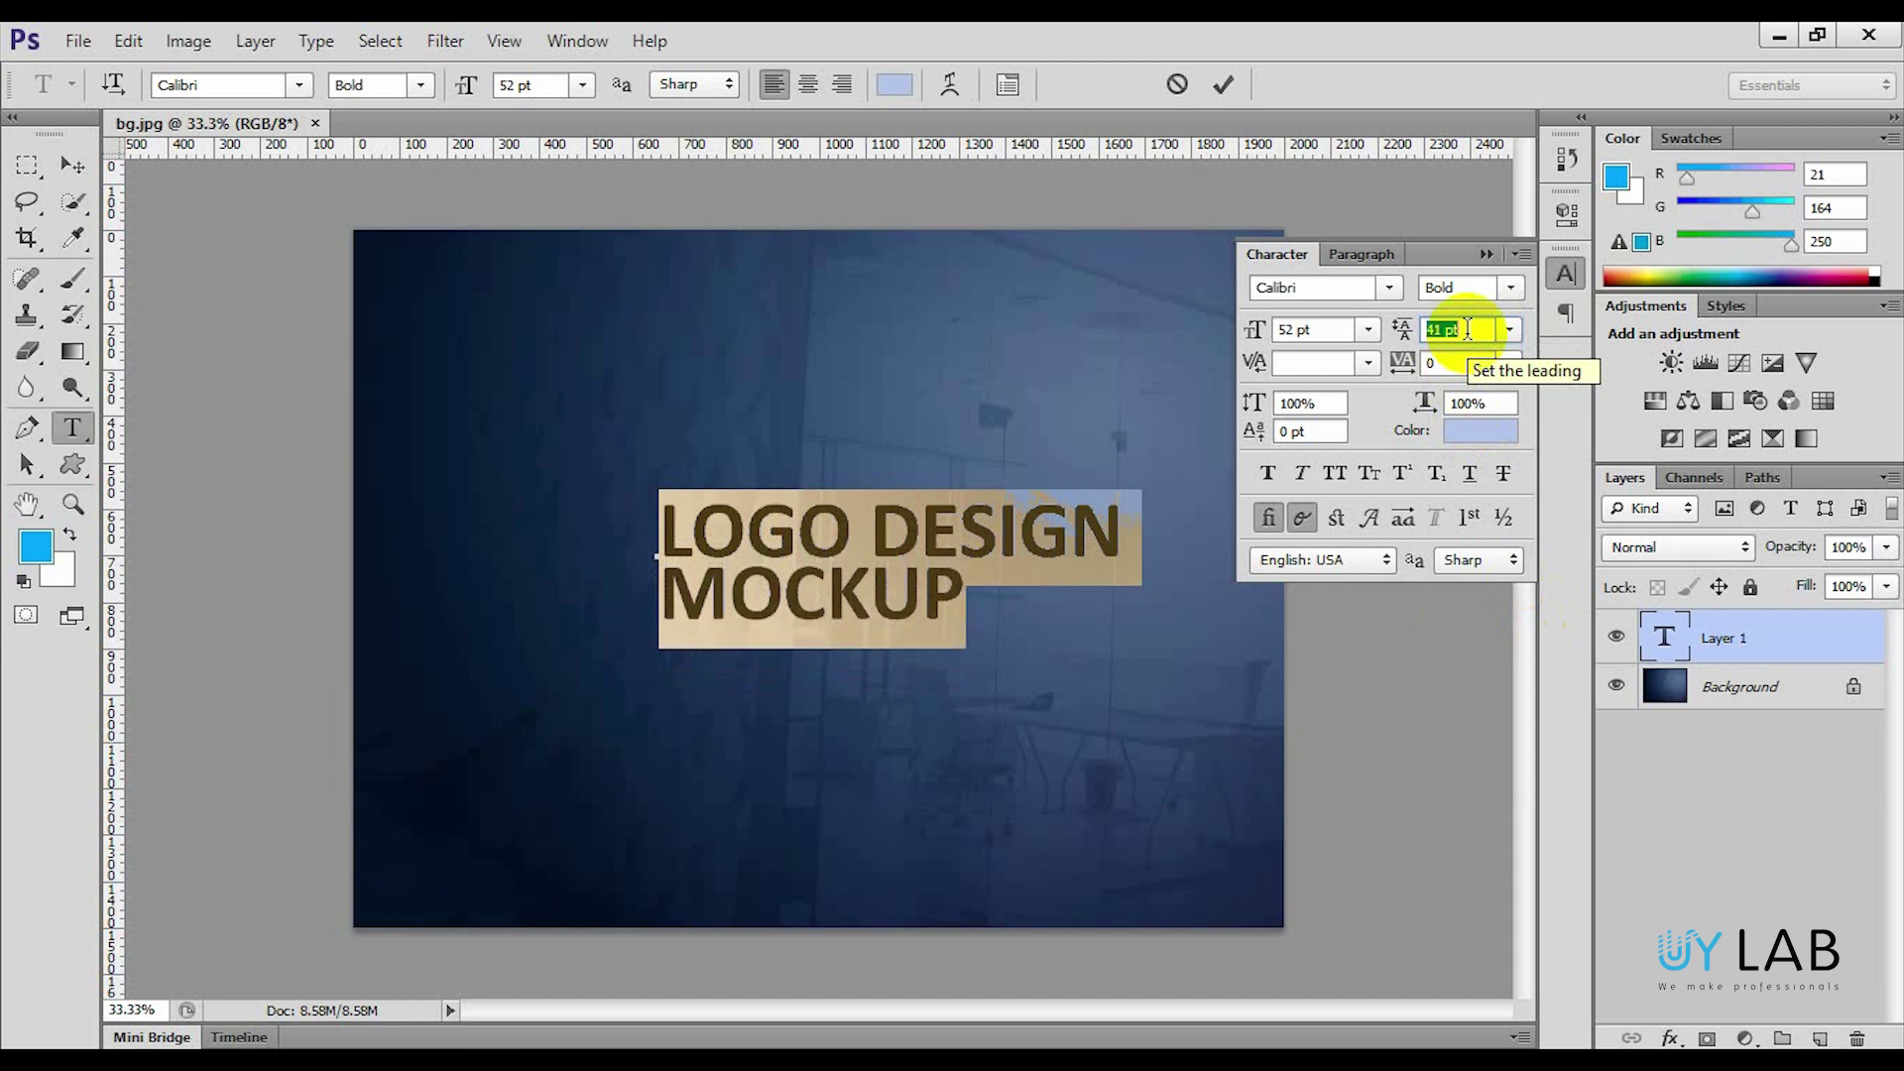
scroll(1468, 329, "up", 1)
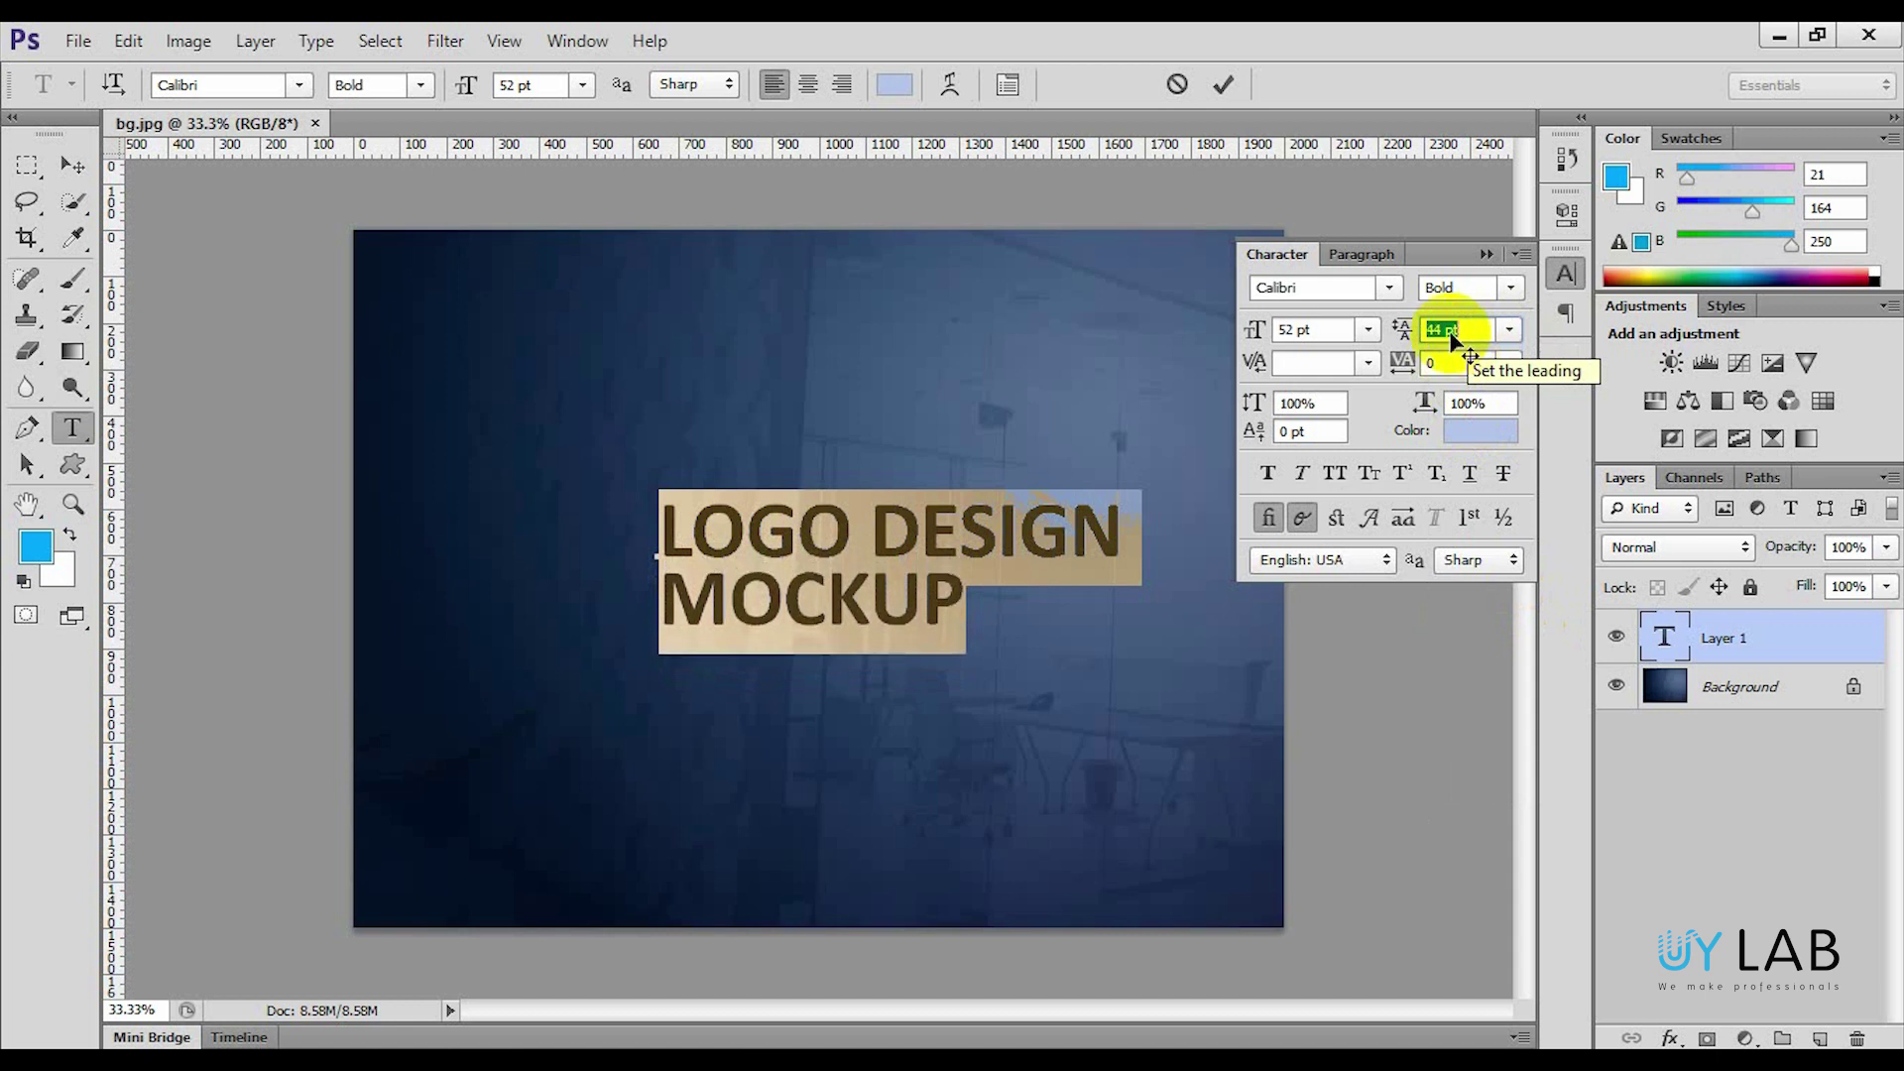
left_click(1226, 86)
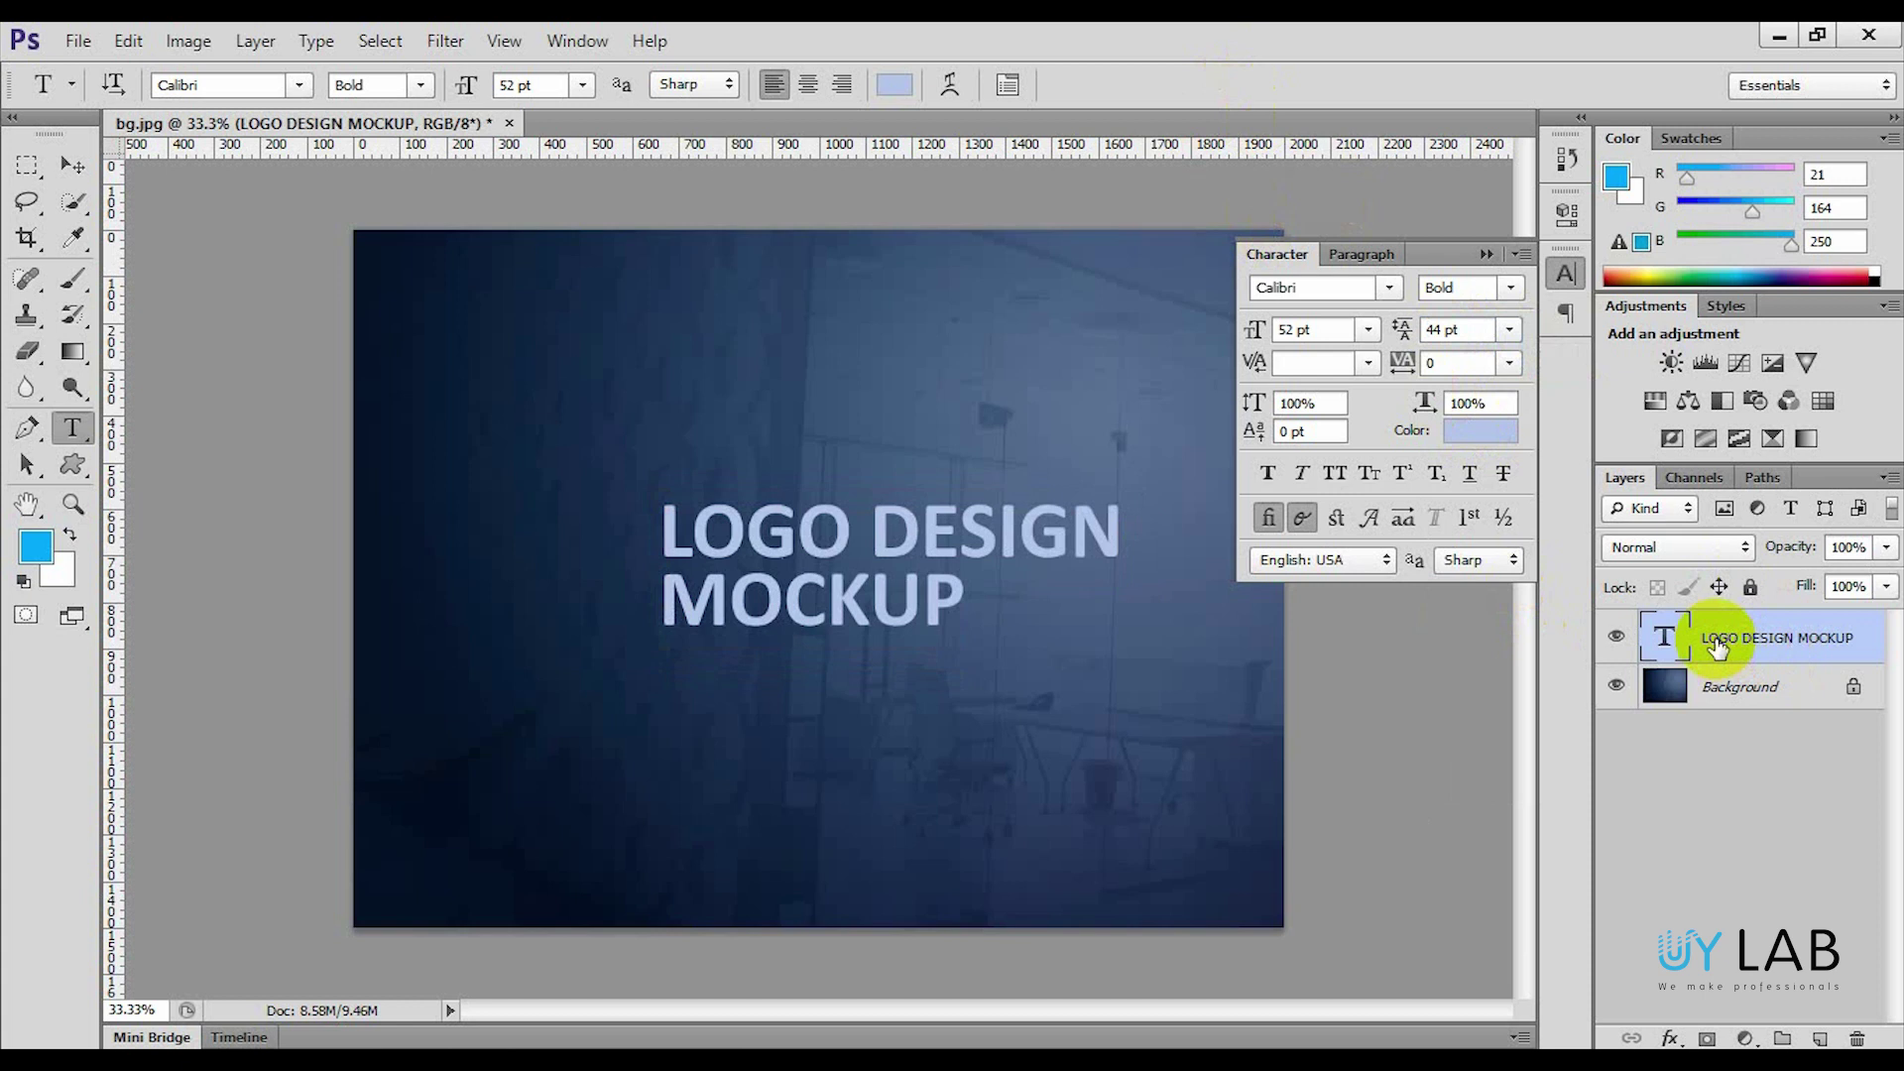
- Close the Character panel and scale the text up to about 141%
left_click(1486, 255)
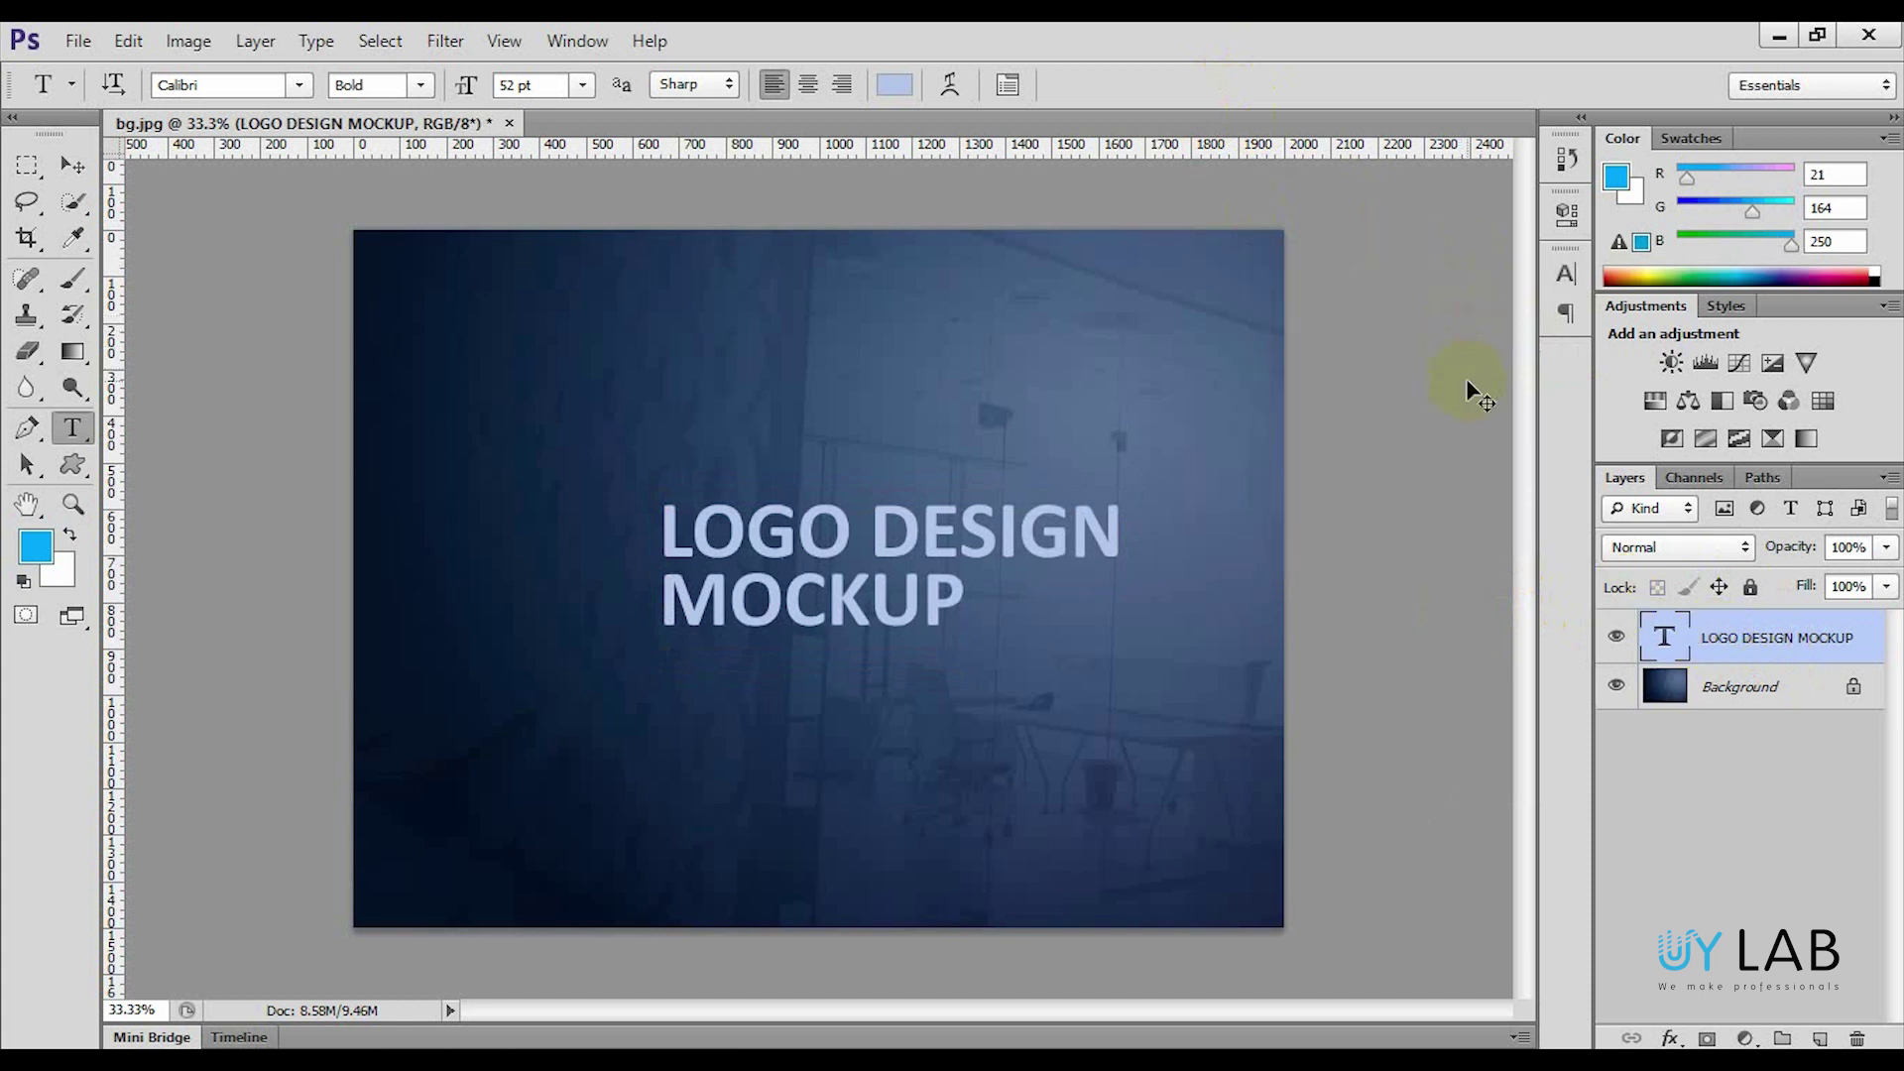
key("ctrl+t")
left_click_drag(1118, 655, 1210, 694)
key("Return")
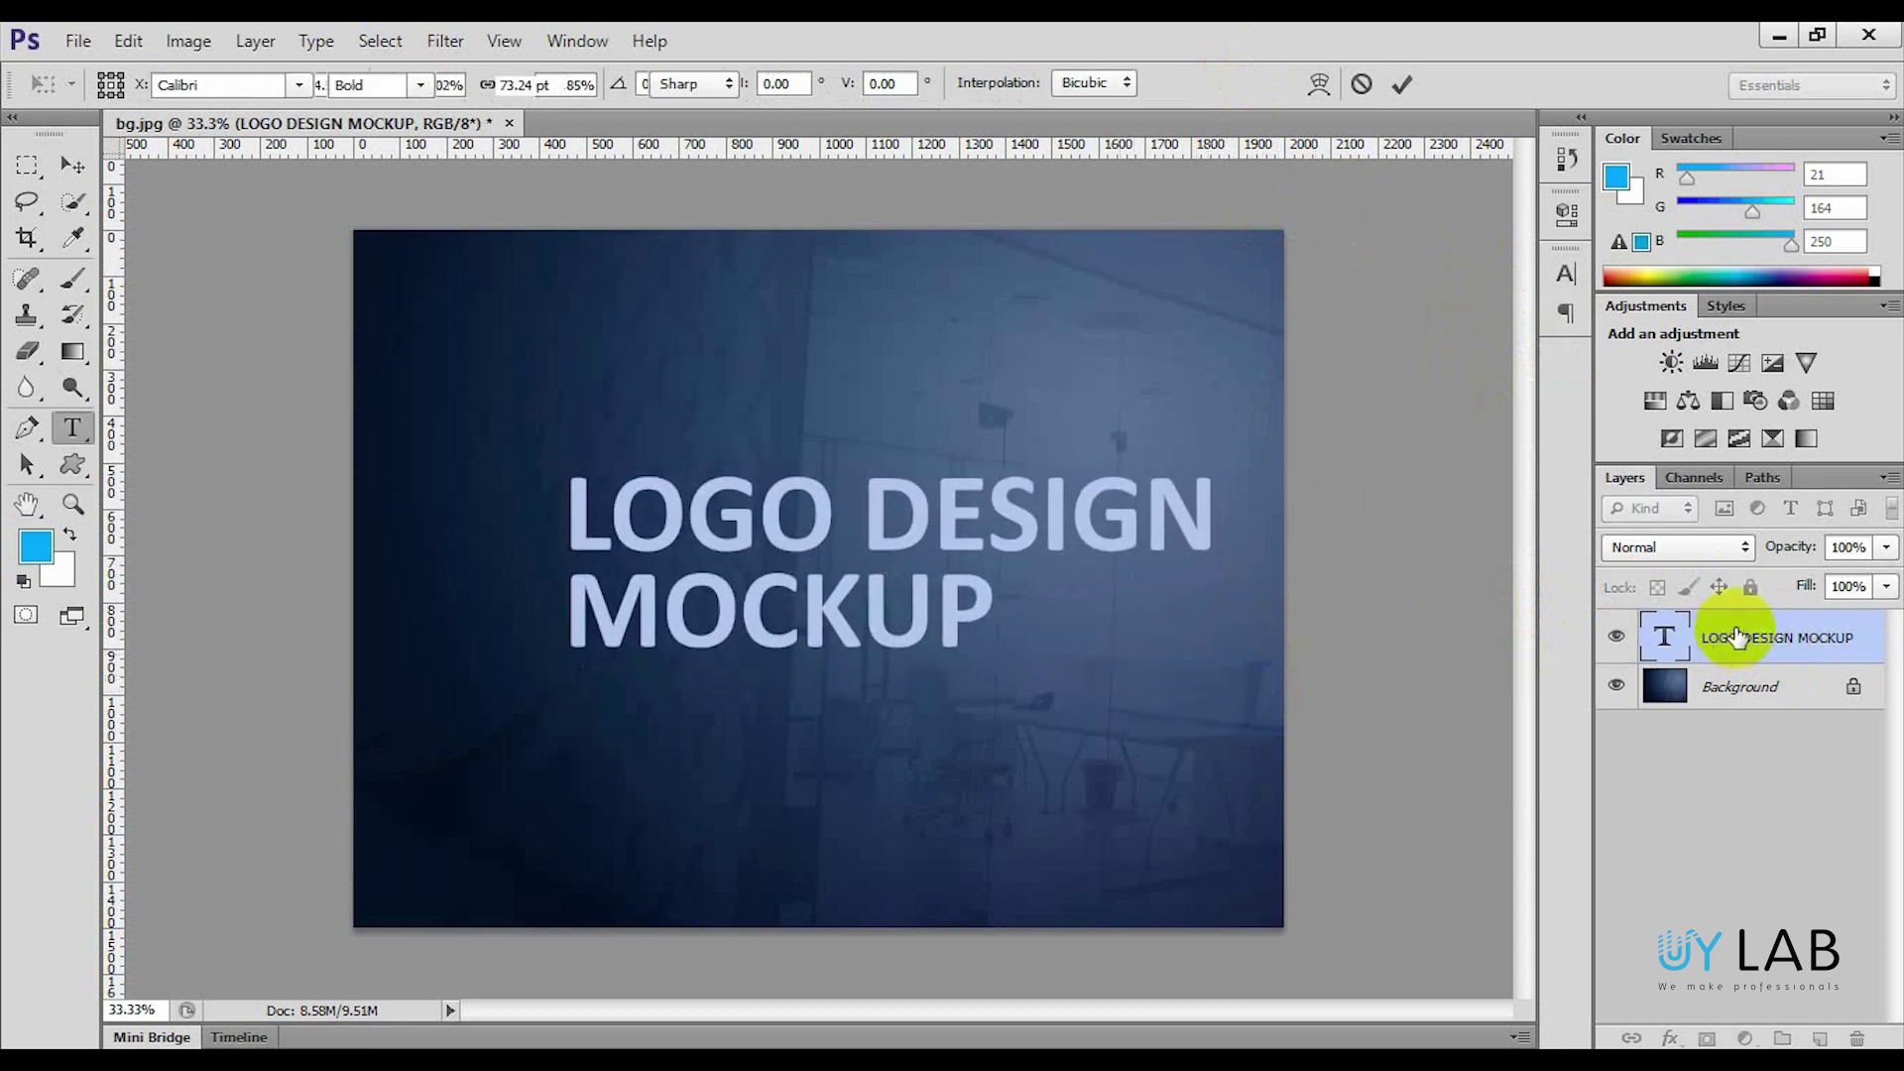
- Delete the word DESIGN so the text reads LOGO MOCKUP
double_click(1664, 642)
left_click(867, 511)
left_click_drag(868, 511, 1345, 510)
key("BackSpace")
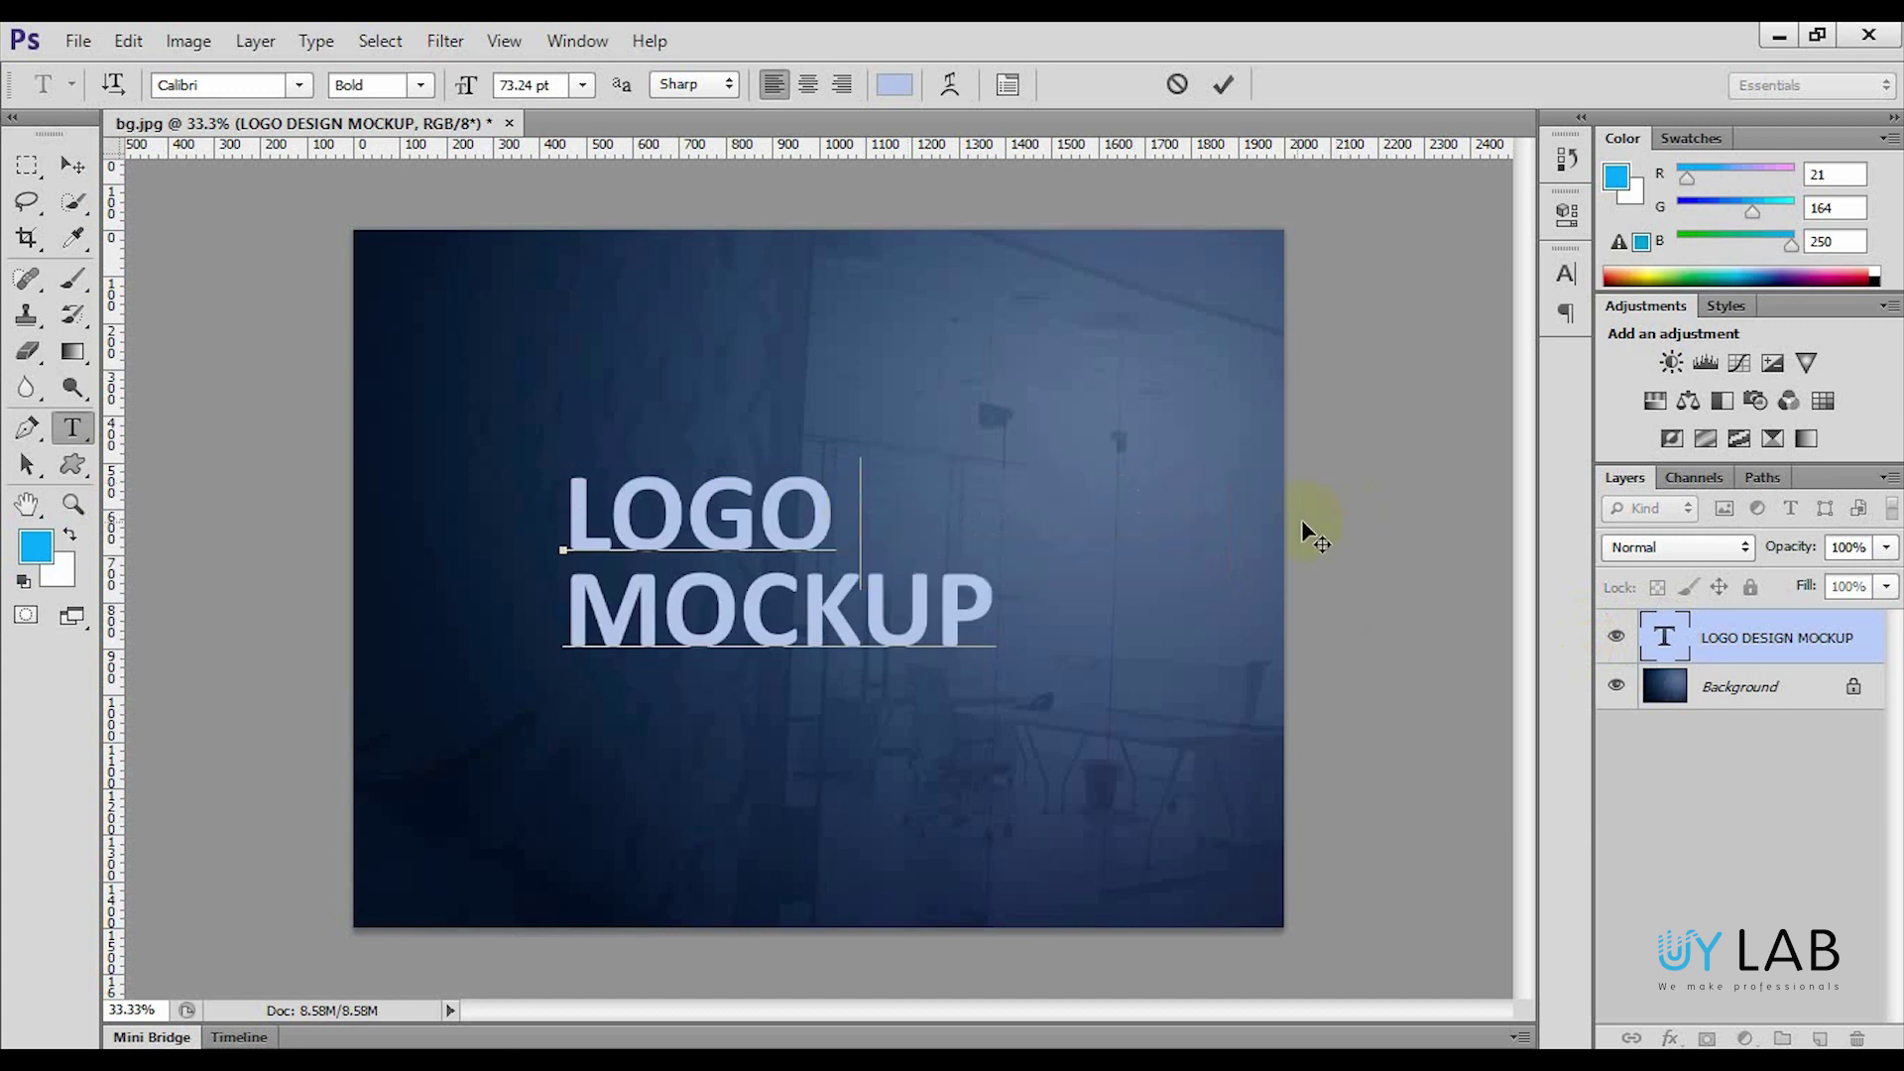
left_click(73, 164)
- Scale the text to about 133% and move it about 89 px right
key("ctrl+t")
left_click_drag(1004, 687, 1064, 722)
left_click_drag(986, 637, 1079, 650)
key("Return")
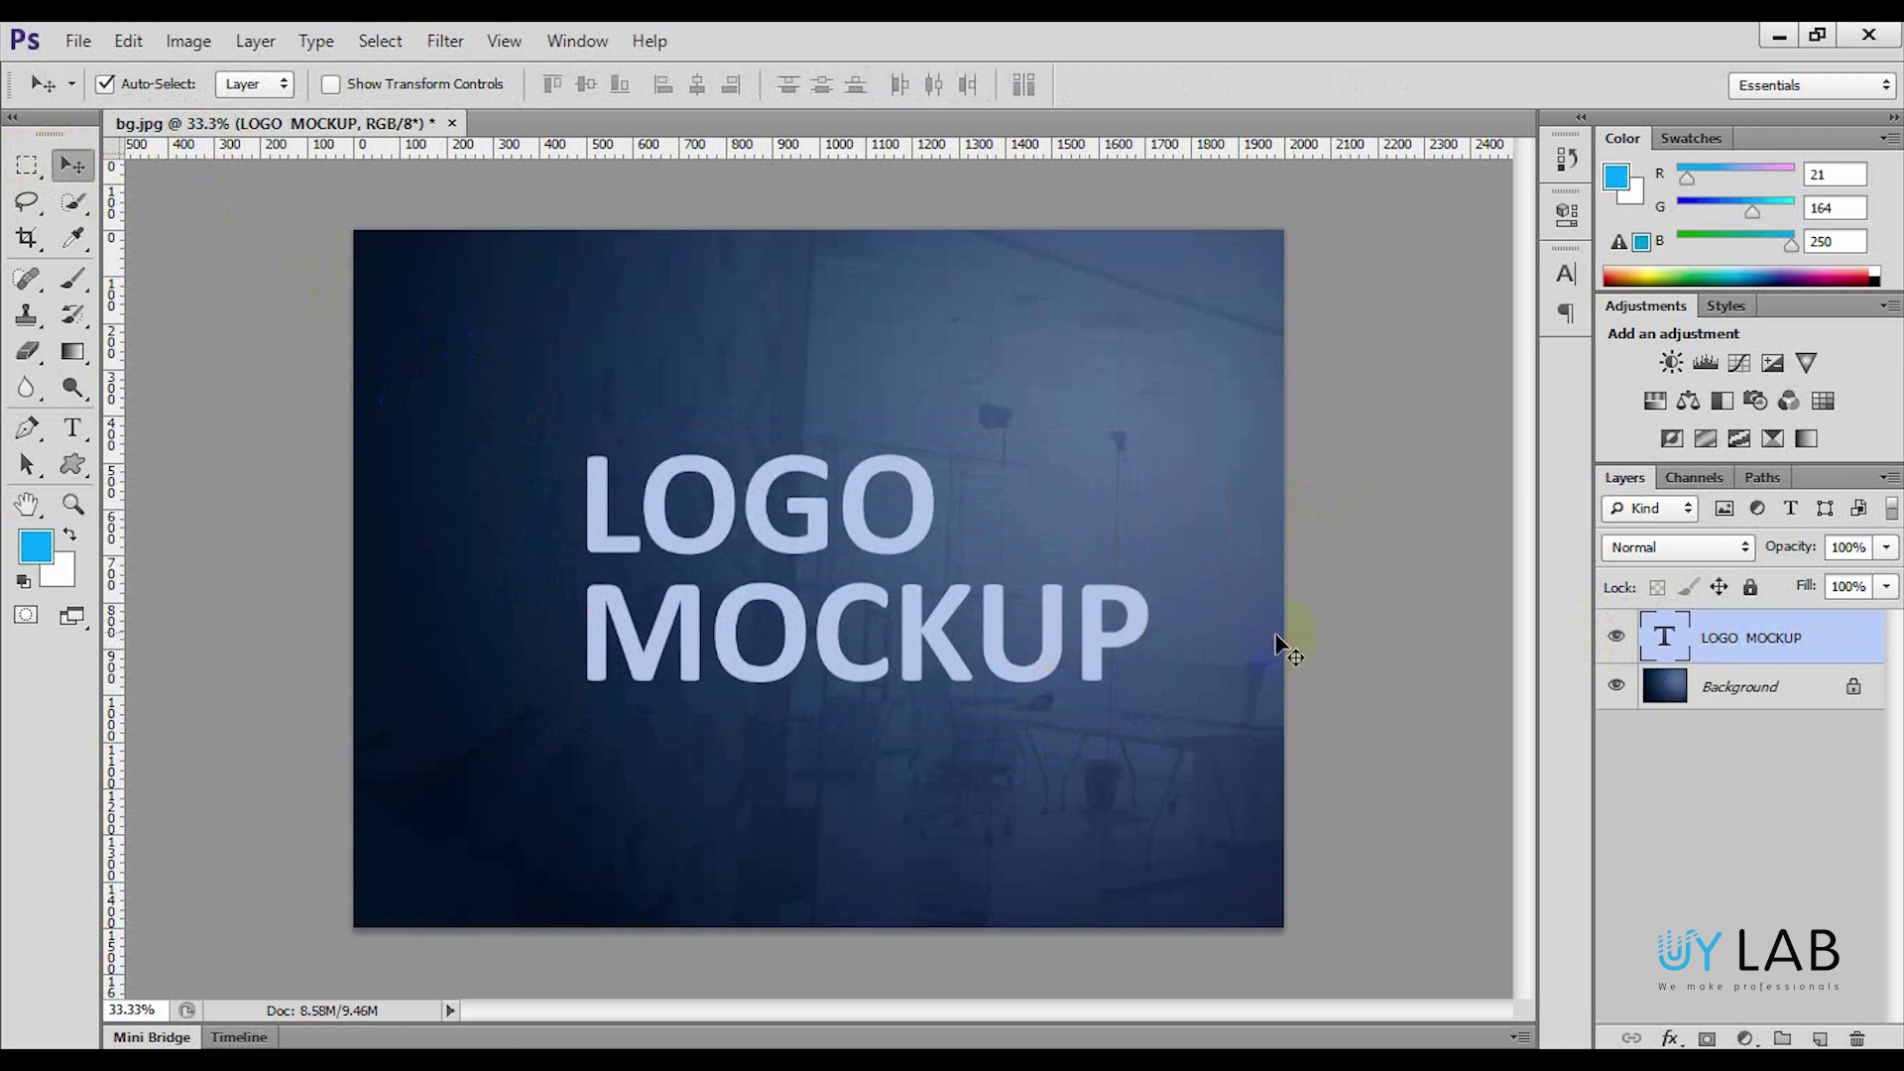
- Convert the LOGO MOCKUP layer to a smart object from its Layers panel menu
right_click(1743, 640)
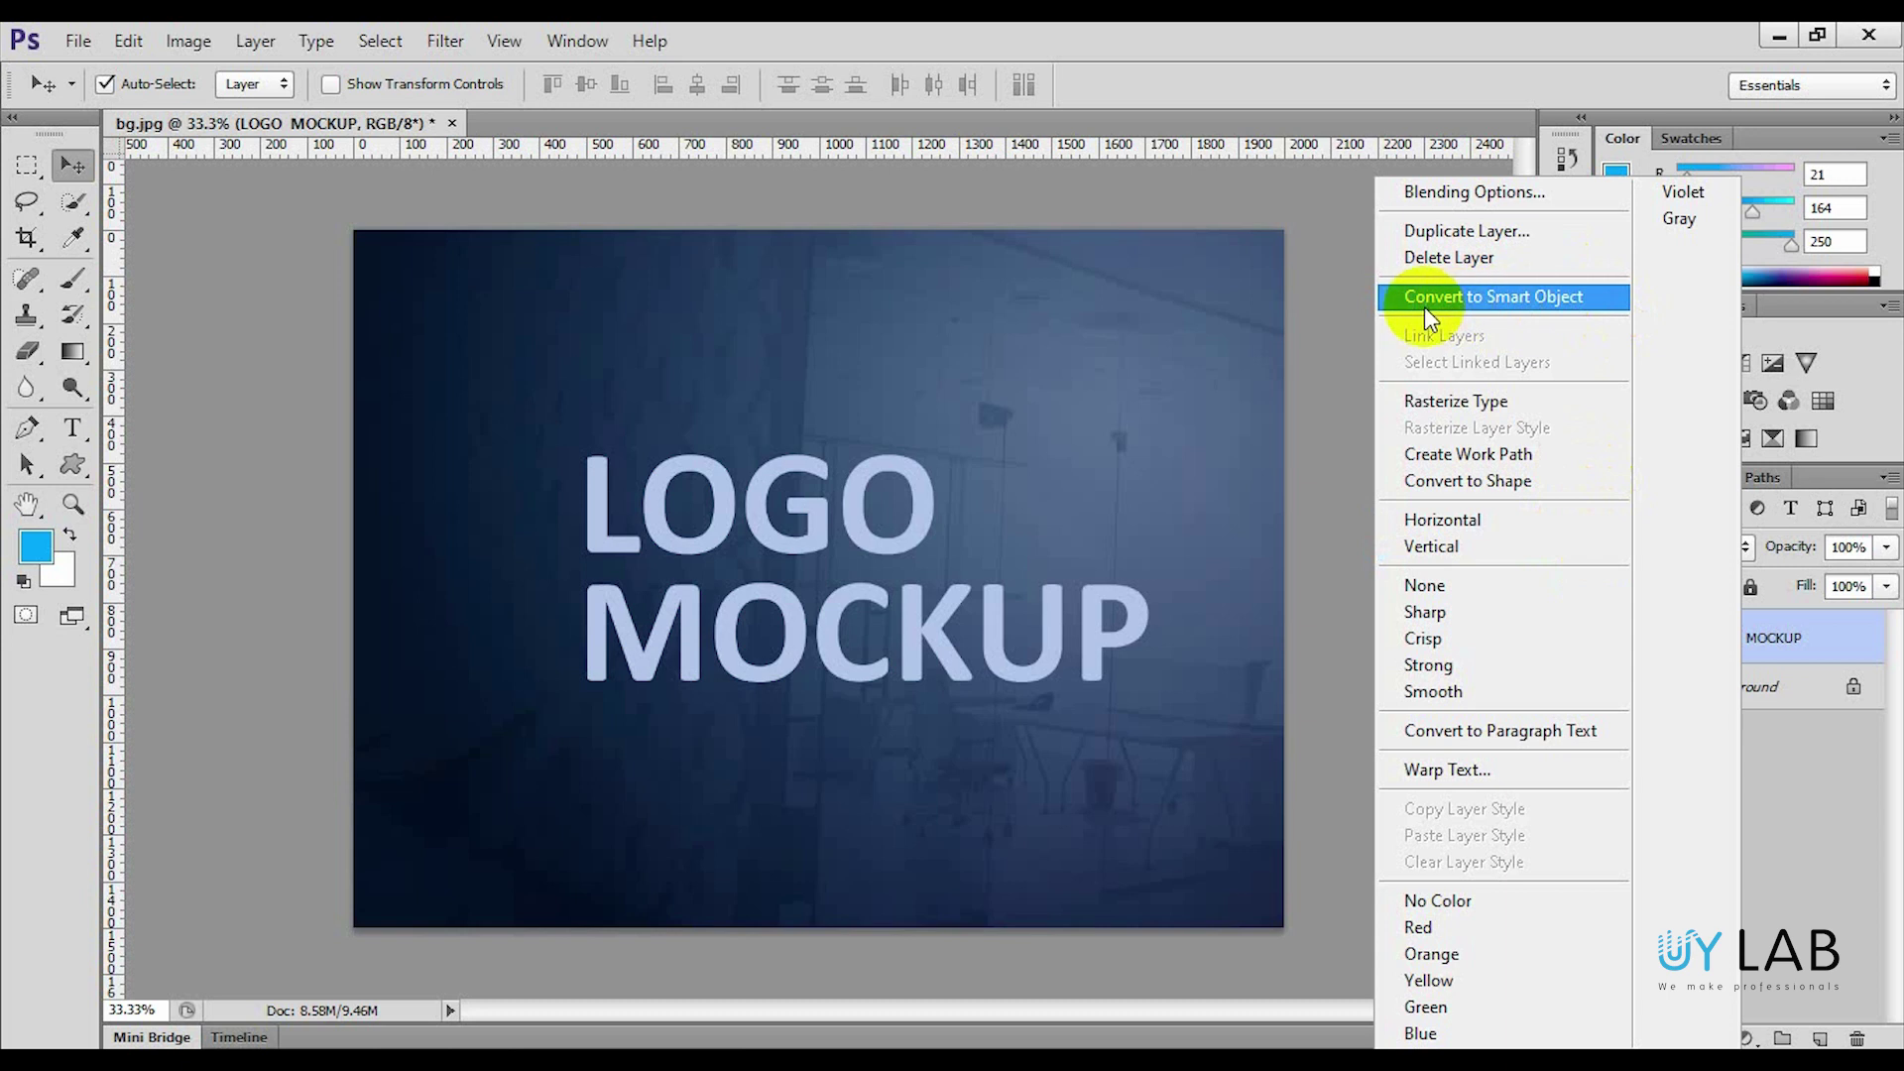
left_click(1524, 310)
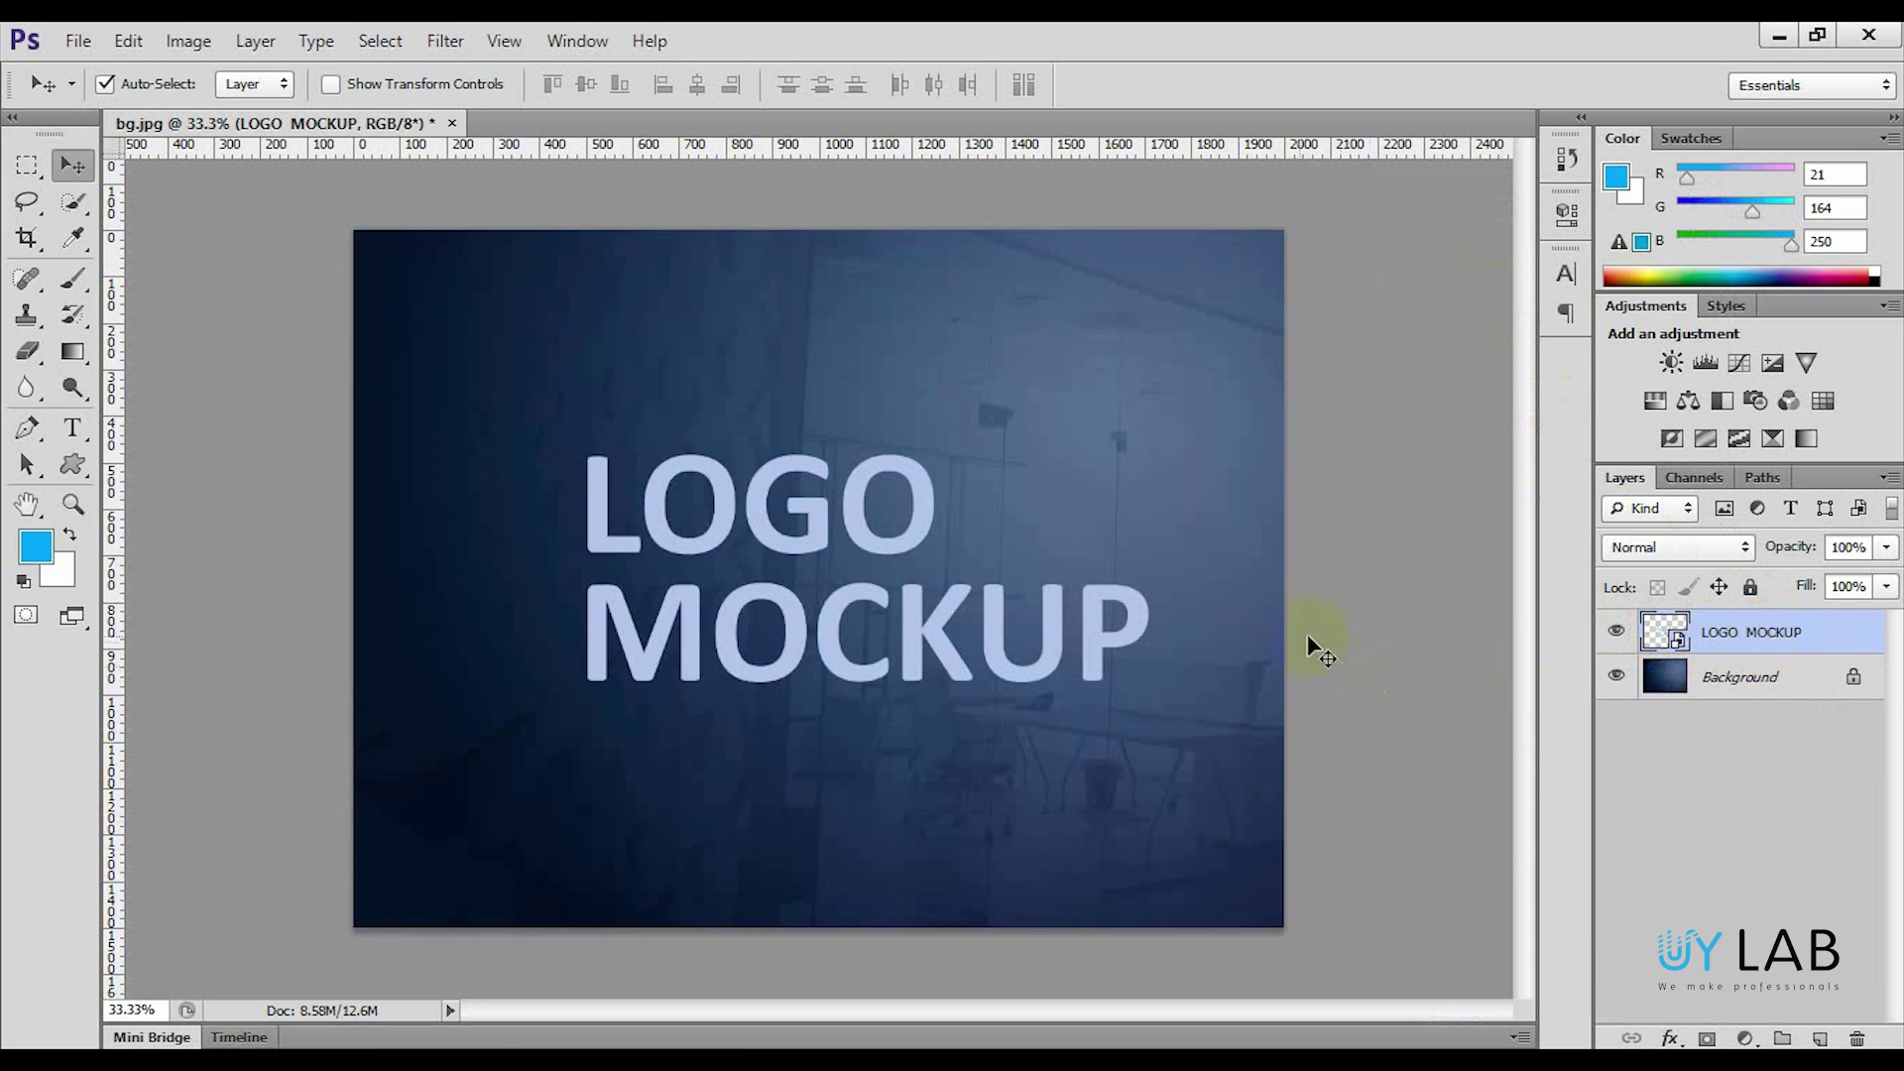
- Free-transform the LOGO MOCKUP layer in Distort mode
left_click(674, 536)
left_click(640, 421)
key("ctrl+t")
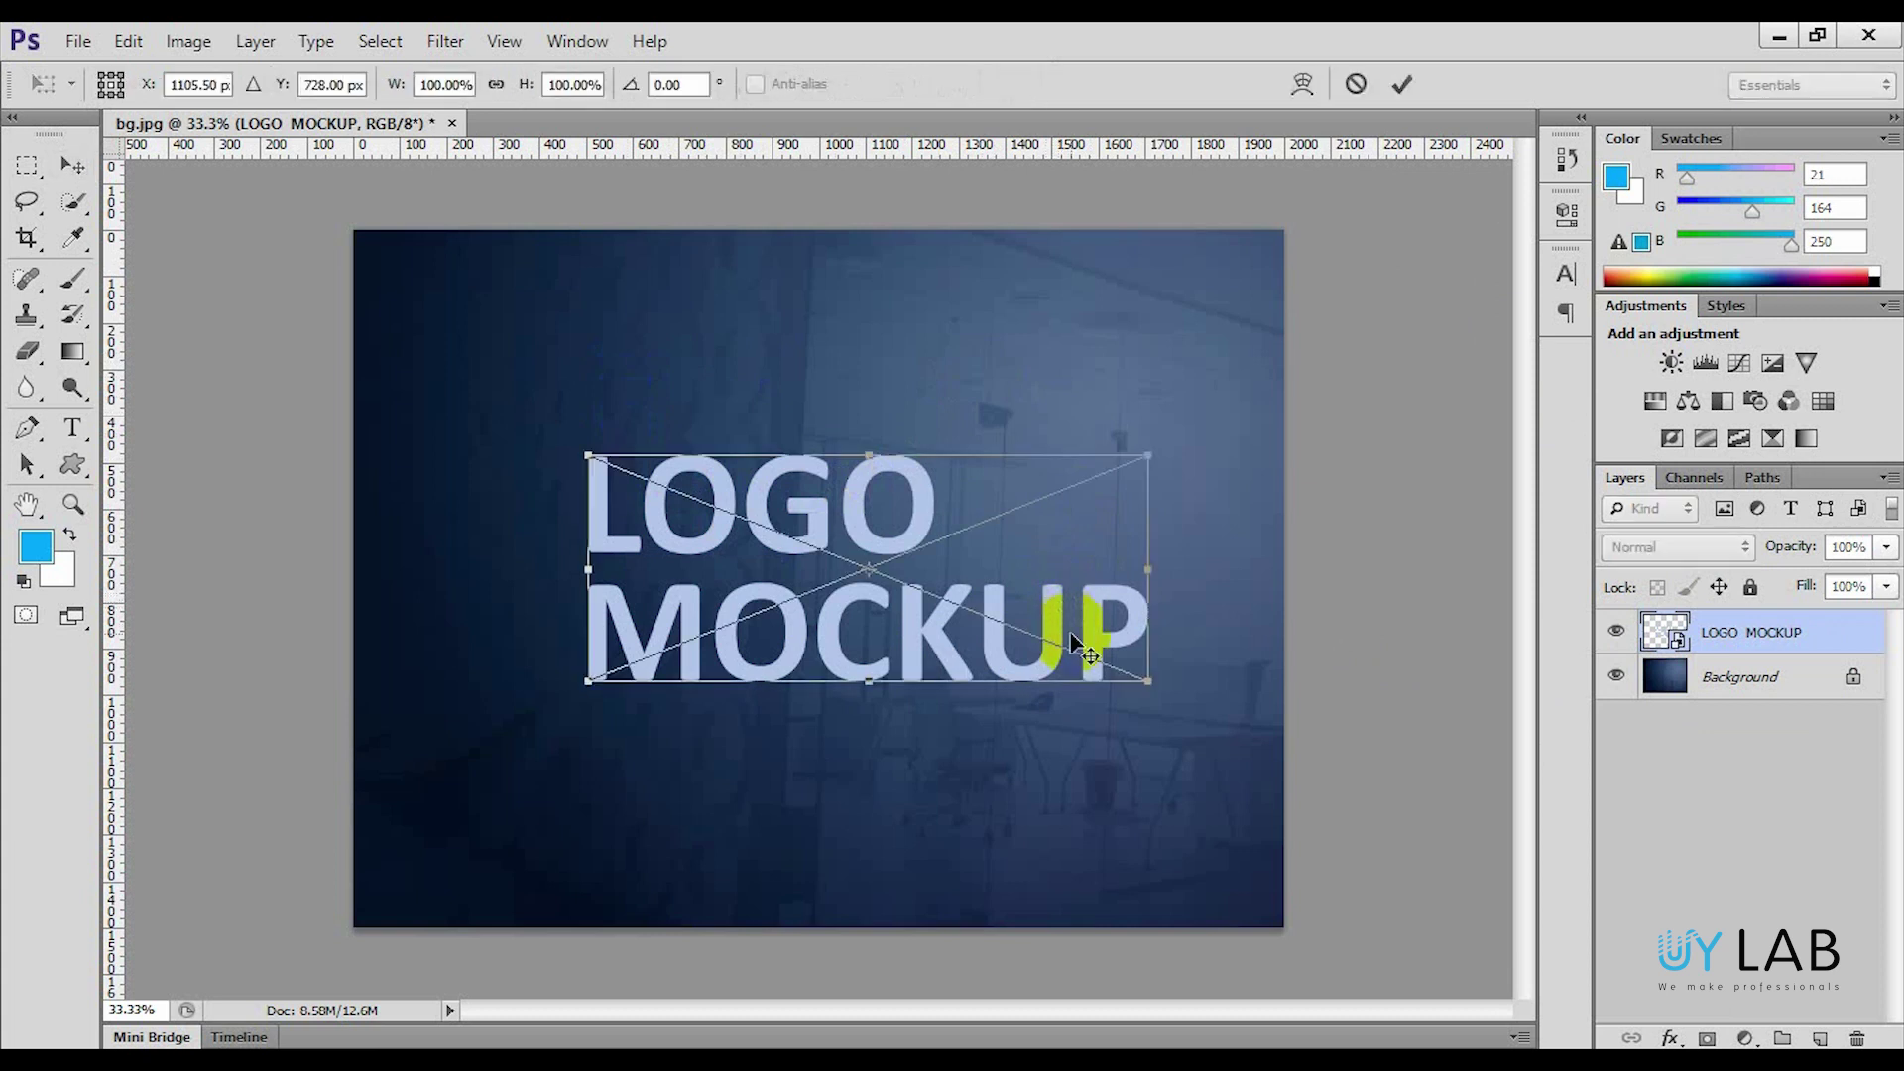
right_click(885, 507)
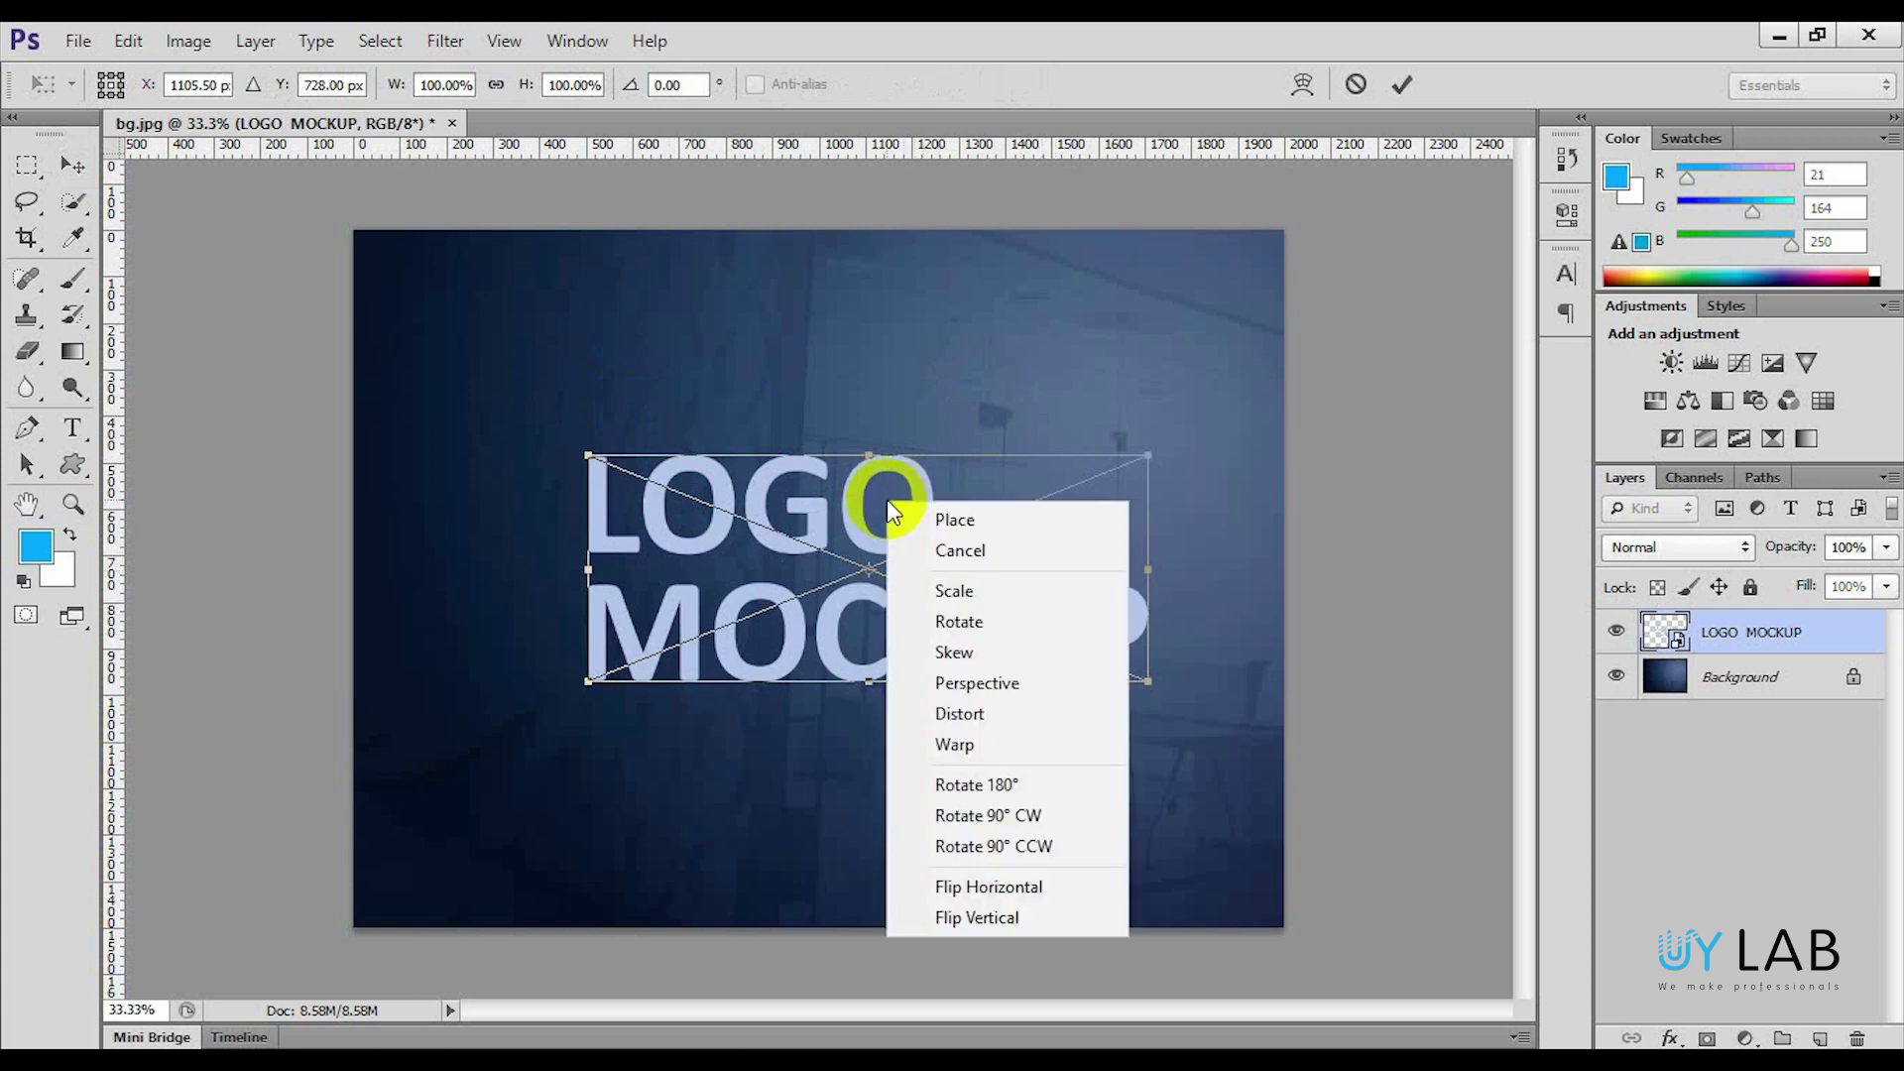
left_click(1021, 717)
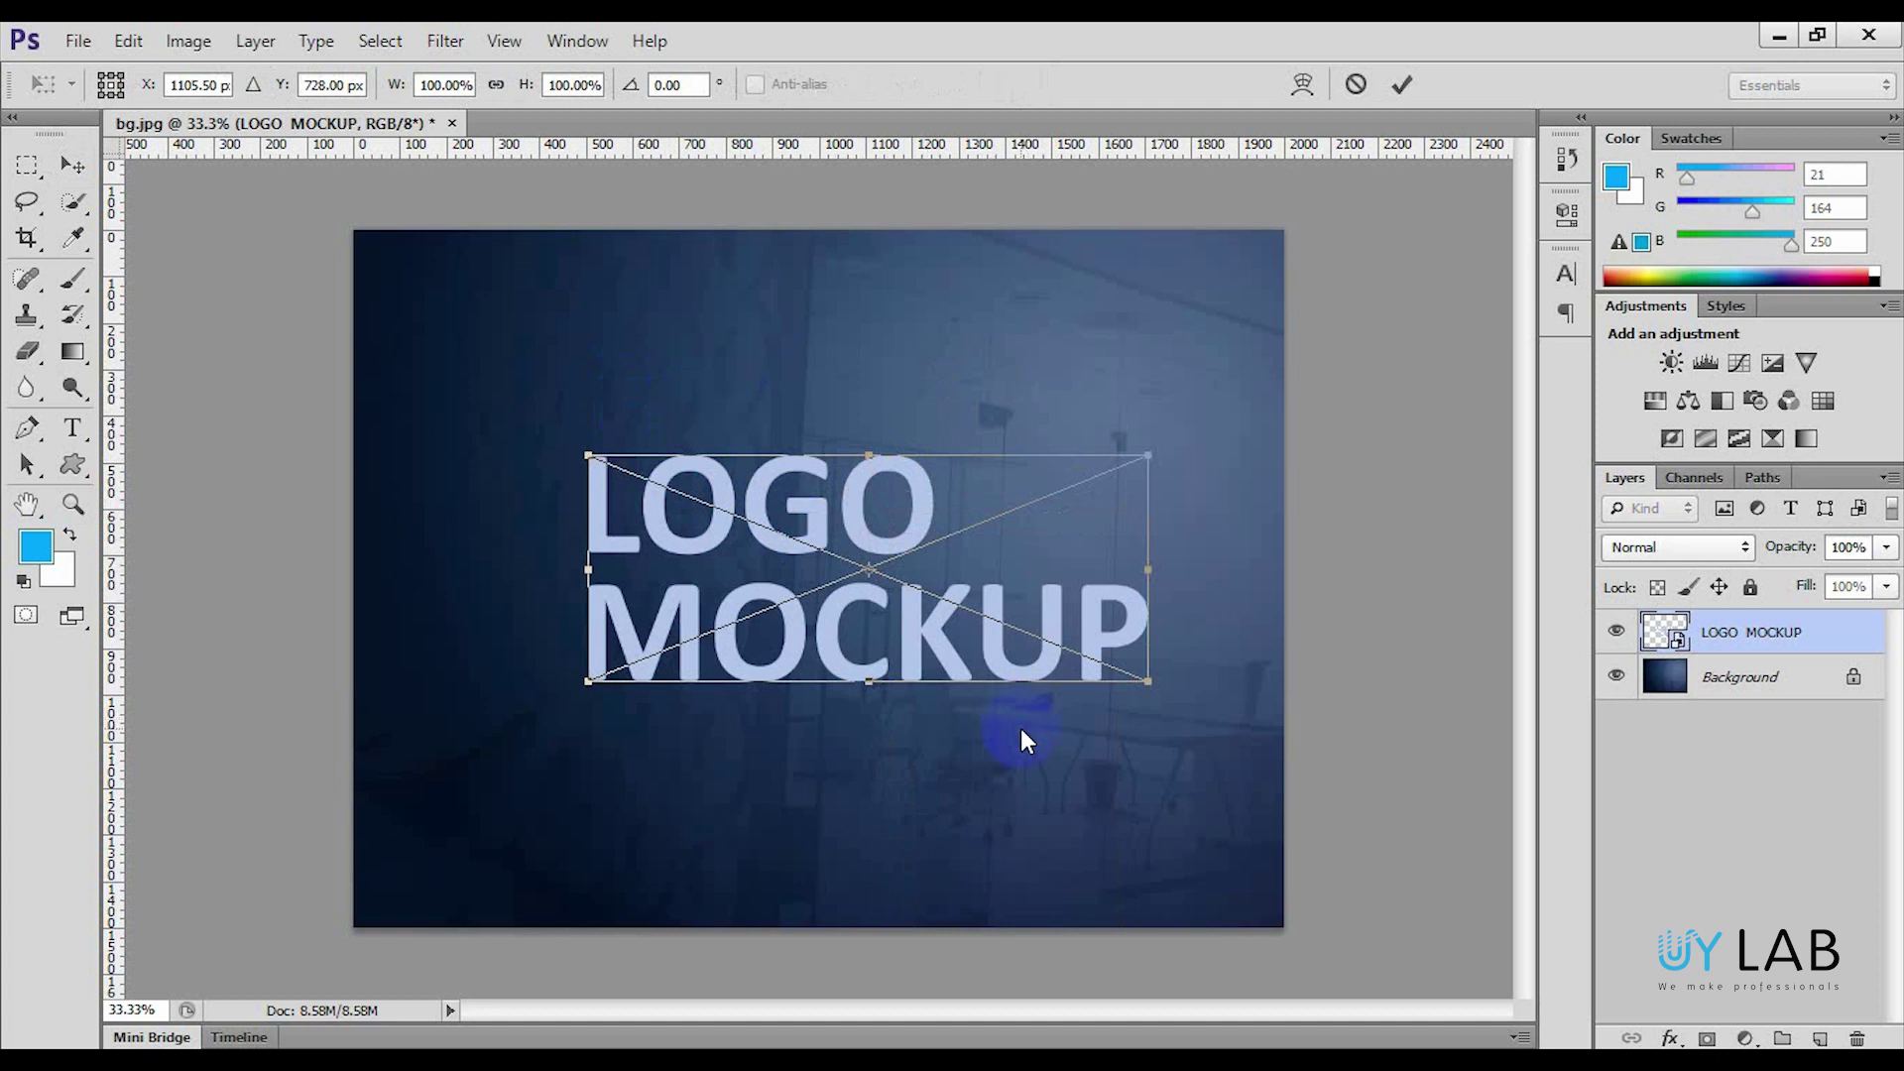
- Pull the right-hand corners inward so the text recedes, apply, and nudge it up and right
left_click_drag(1153, 685, 1107, 659)
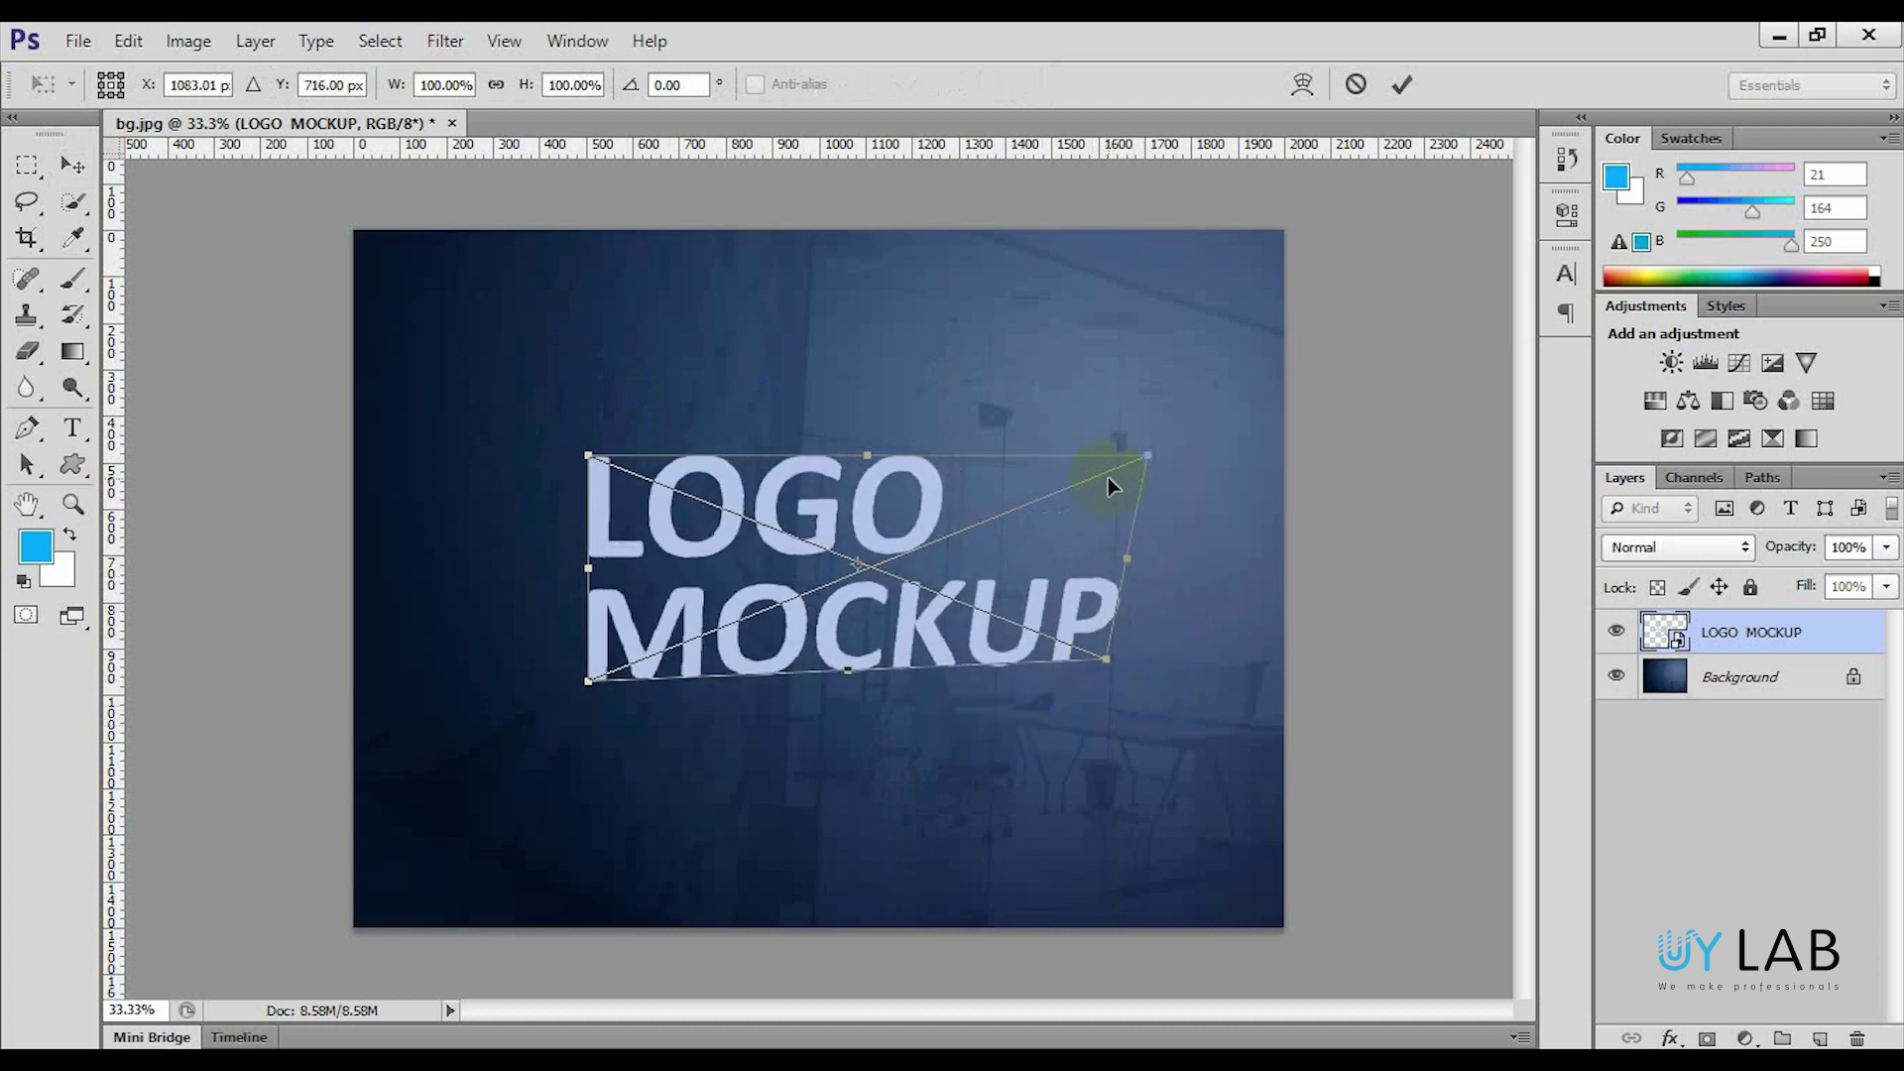
left_click_drag(1146, 455, 1107, 465)
left_click_drag(1107, 661, 1095, 635)
mouse_move(1105, 466)
left_mouse_down()
mouse_move(1081, 466)
mouse_move(1099, 470)
left_mouse_up()
left_click_drag(967, 634, 983, 661)
mouse_move(1120, 675)
left_mouse_down()
mouse_move(1114, 645)
mouse_move(1116, 665)
left_mouse_up()
left_click_drag(1118, 509, 1118, 515)
left_click_drag(1079, 669, 1119, 686)
left_click_drag(1134, 516, 1129, 512)
left_click_drag(1069, 634, 1079, 623)
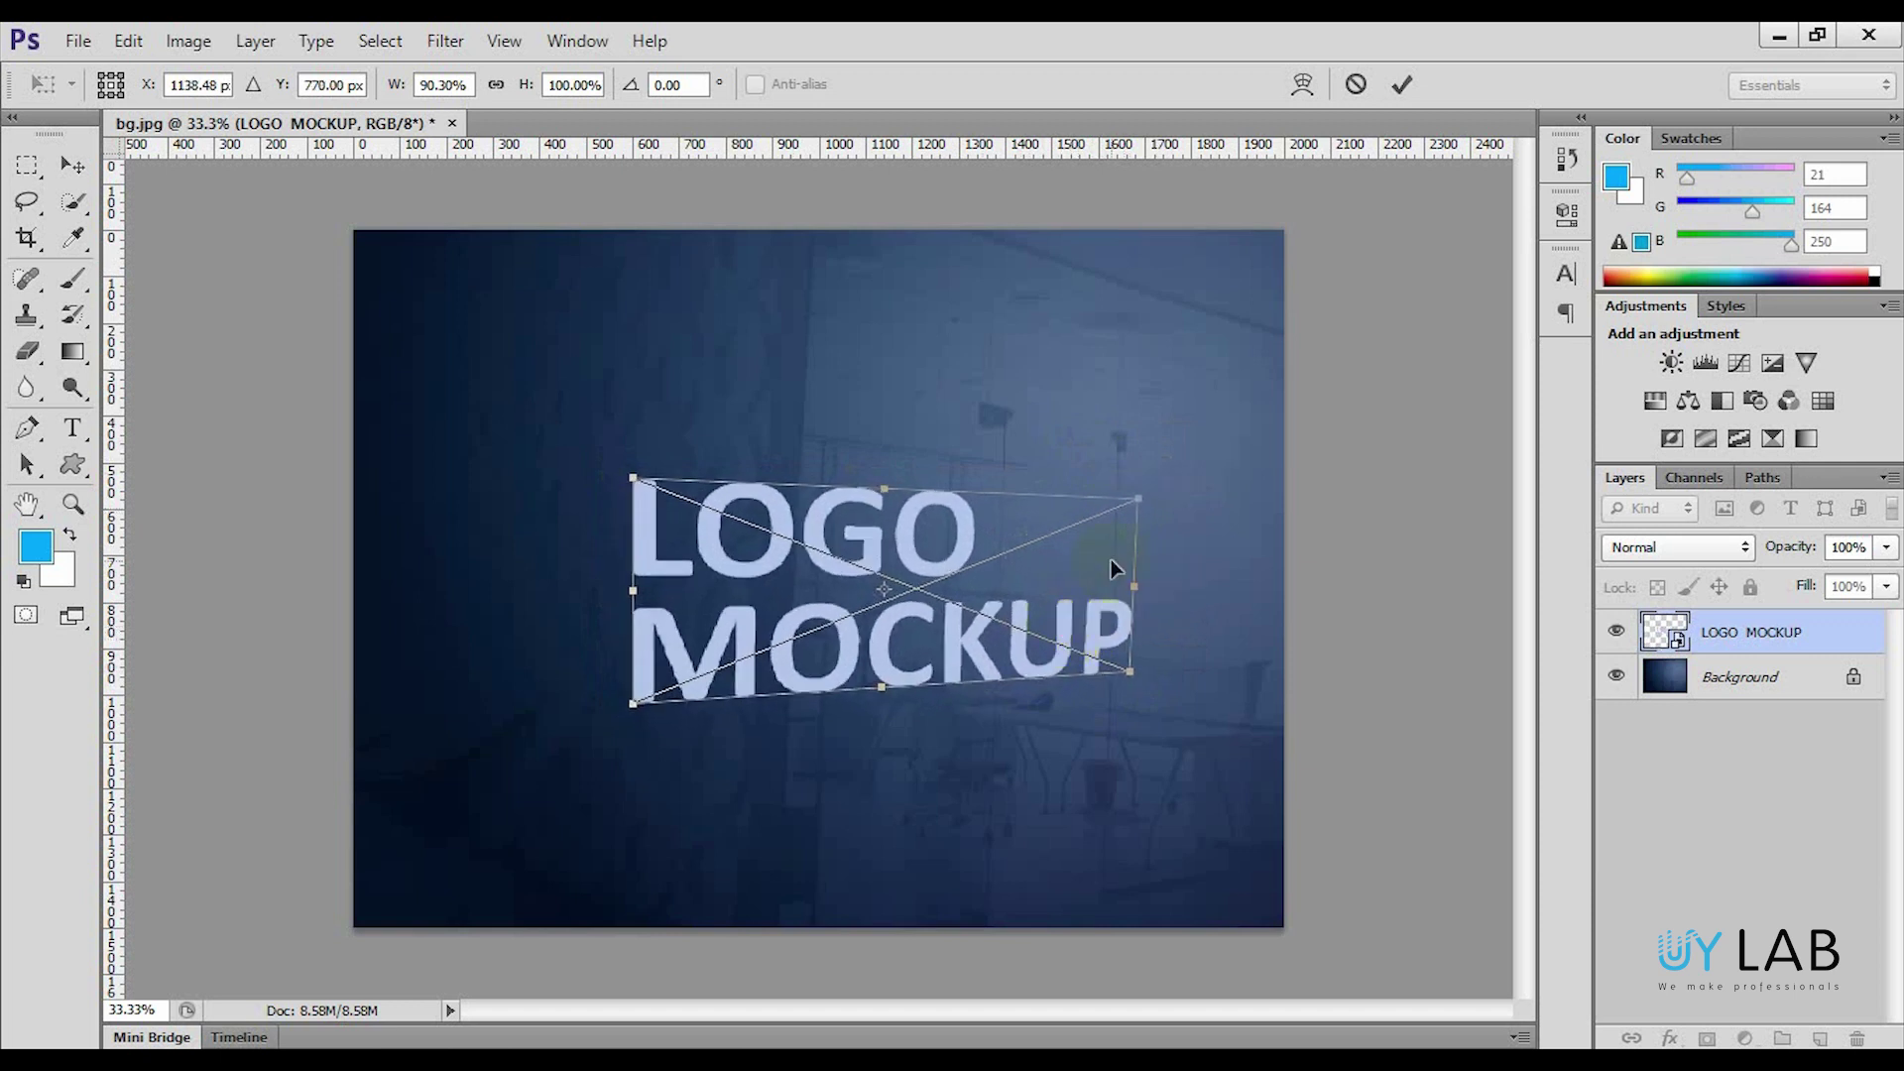
left_click(1403, 85)
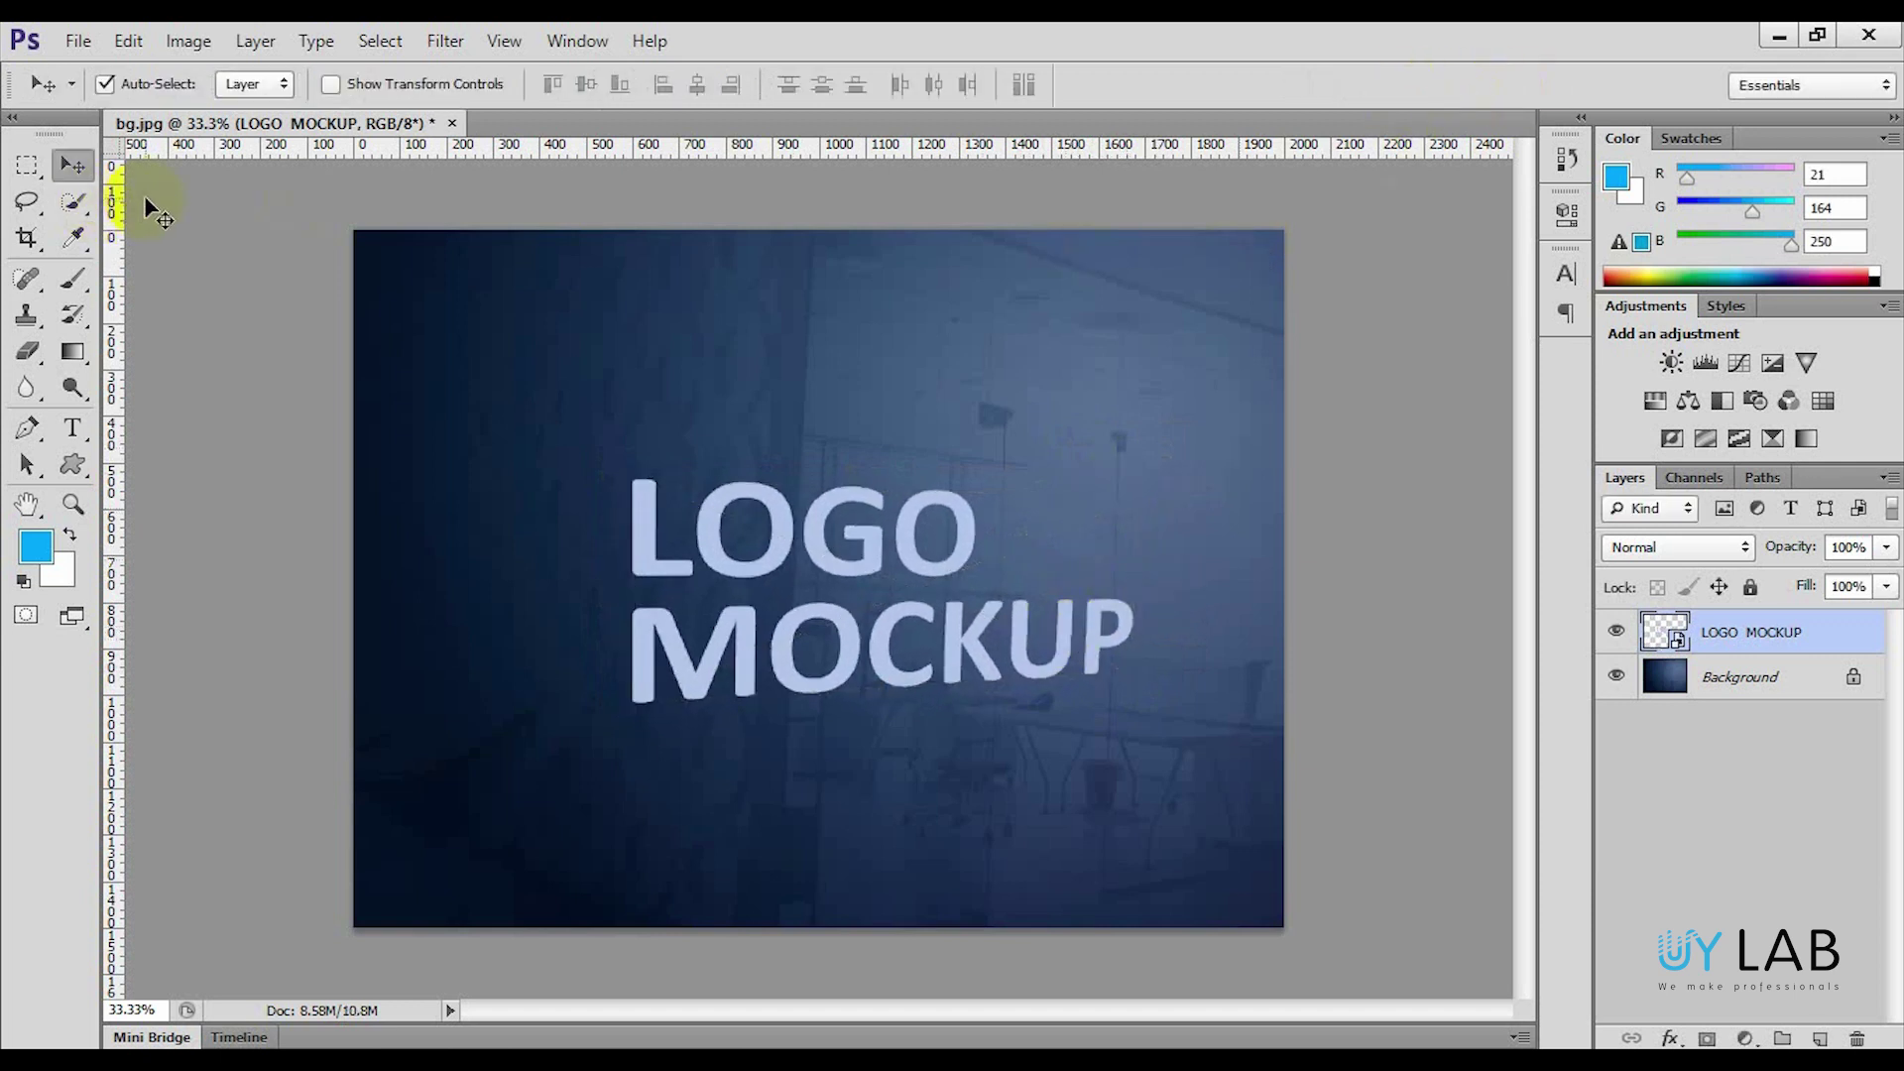
mouse_move(845, 666)
left_mouse_down()
mouse_move(797, 651)
mouse_move(846, 640)
left_mouse_up()
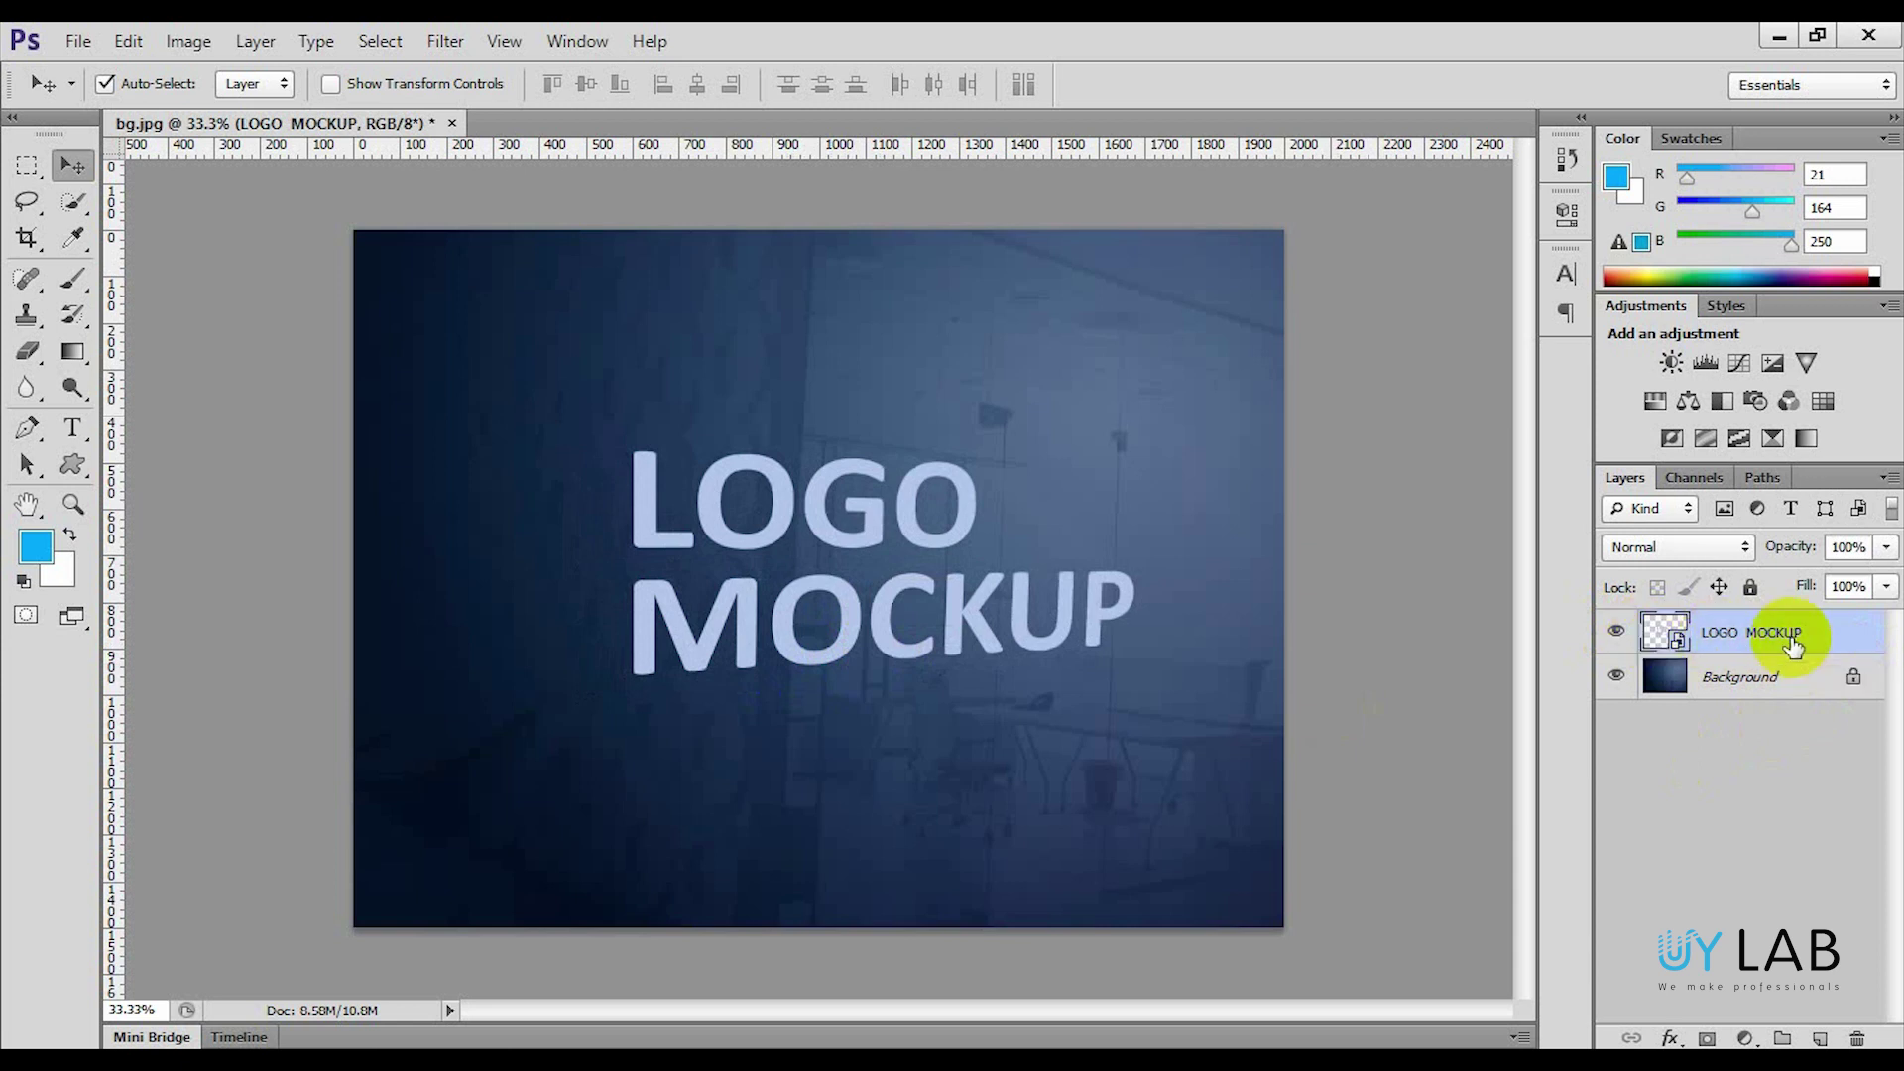
- Duplicate the logo layer, rename the copy Shawdos, and move it below LOGO MOCKUP
key("ctrl+j")
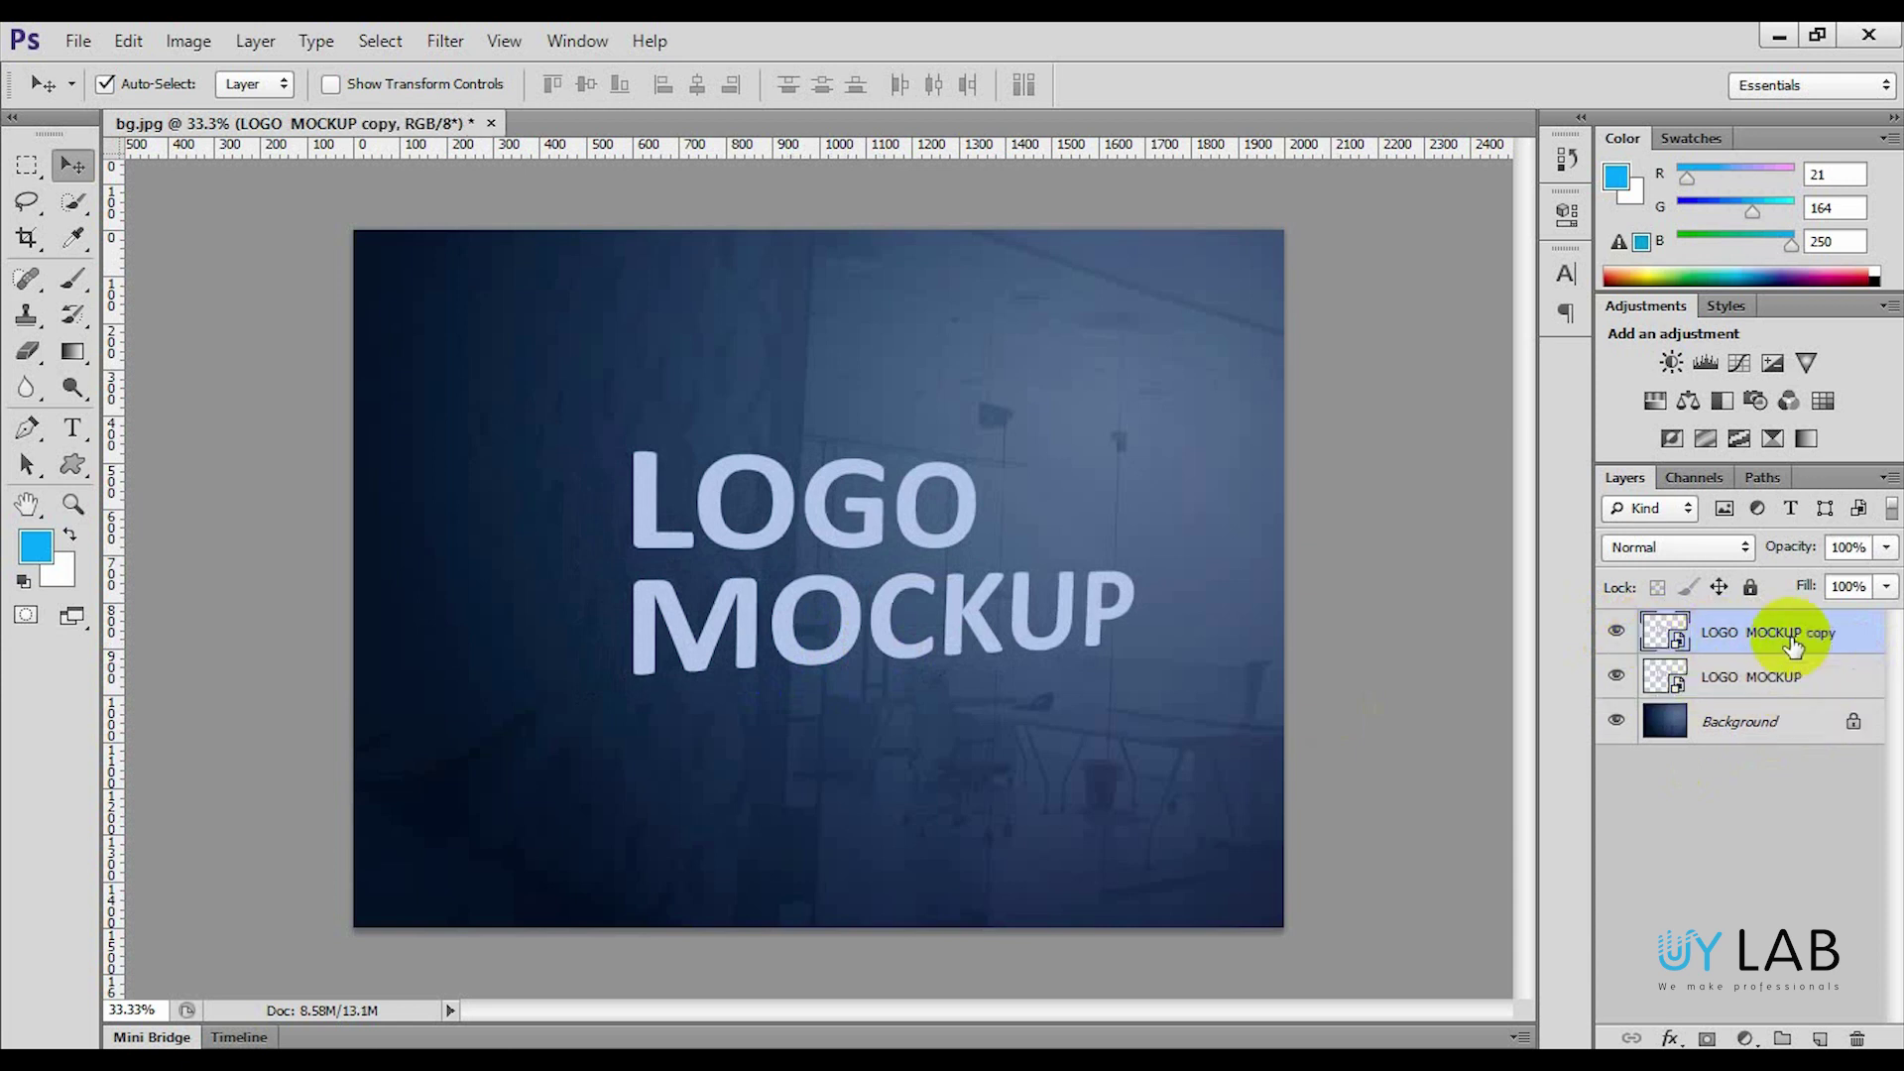
double_click(1783, 635)
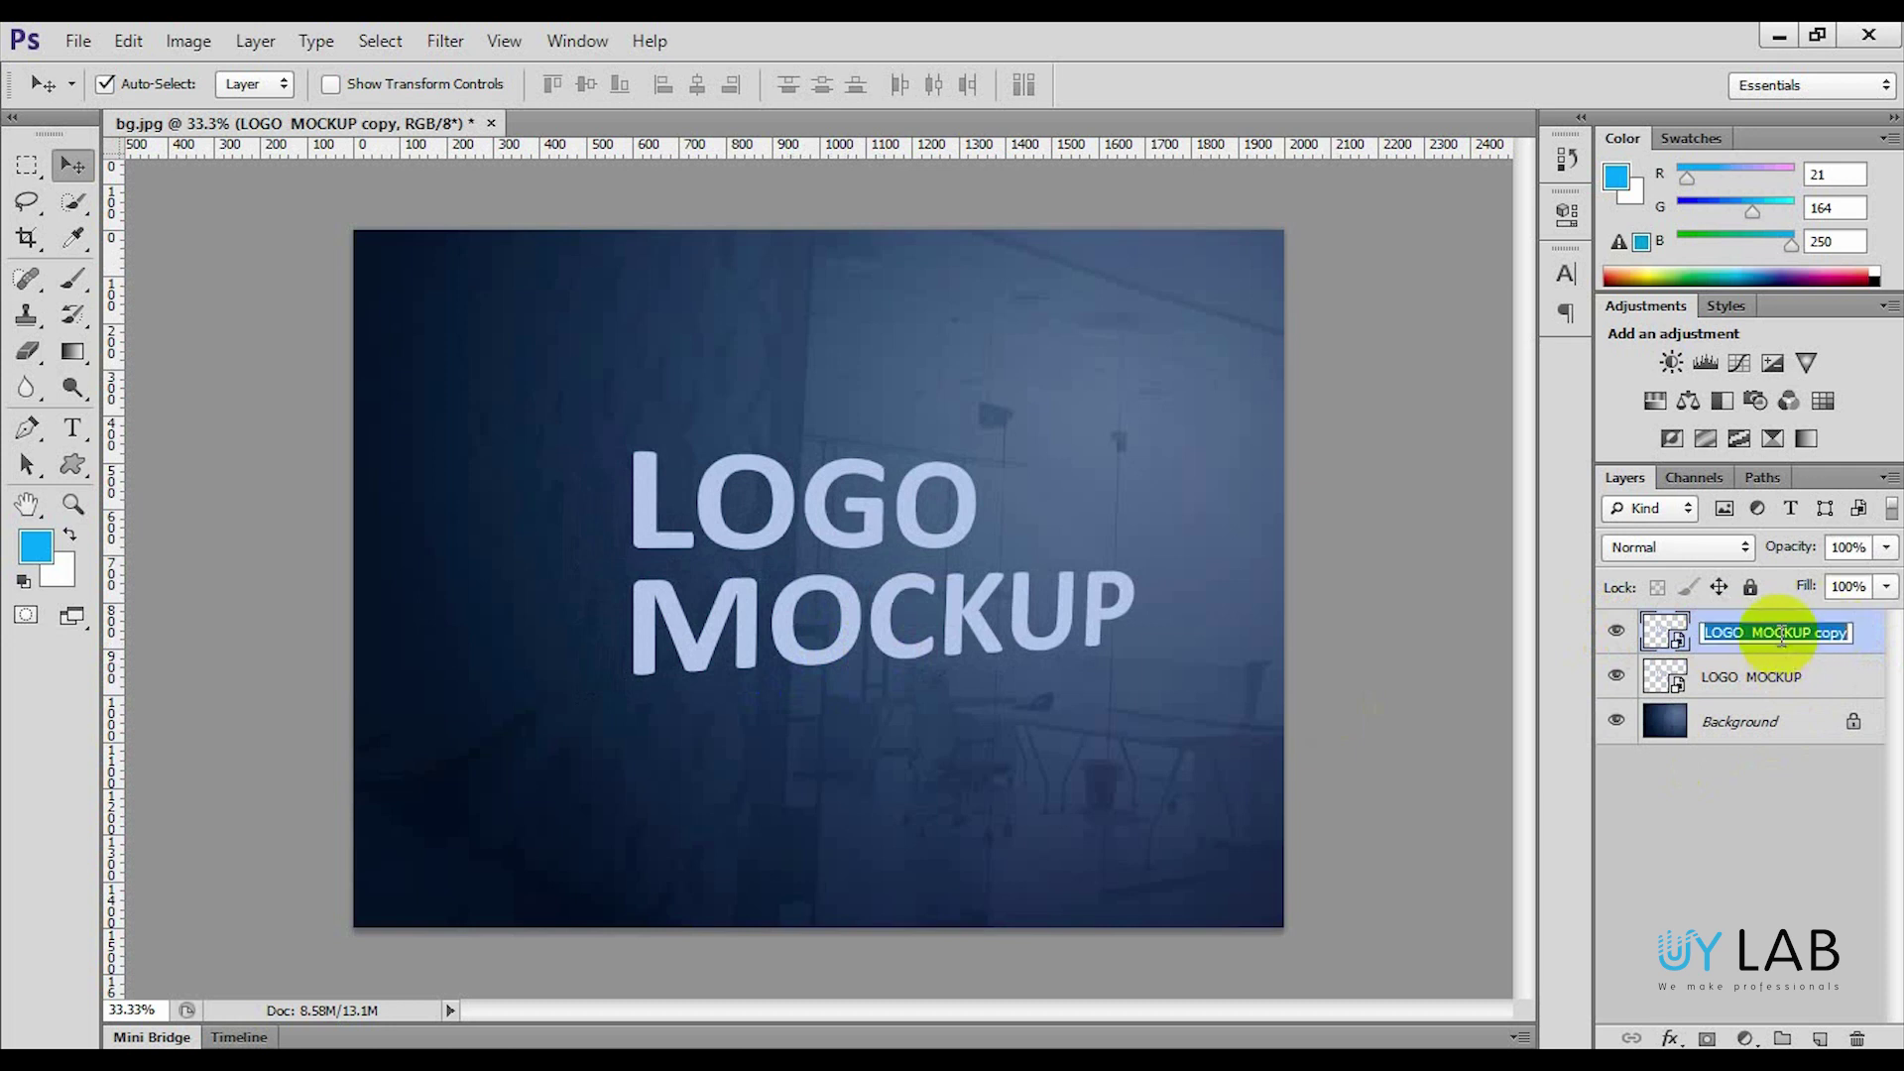
type("Sha")
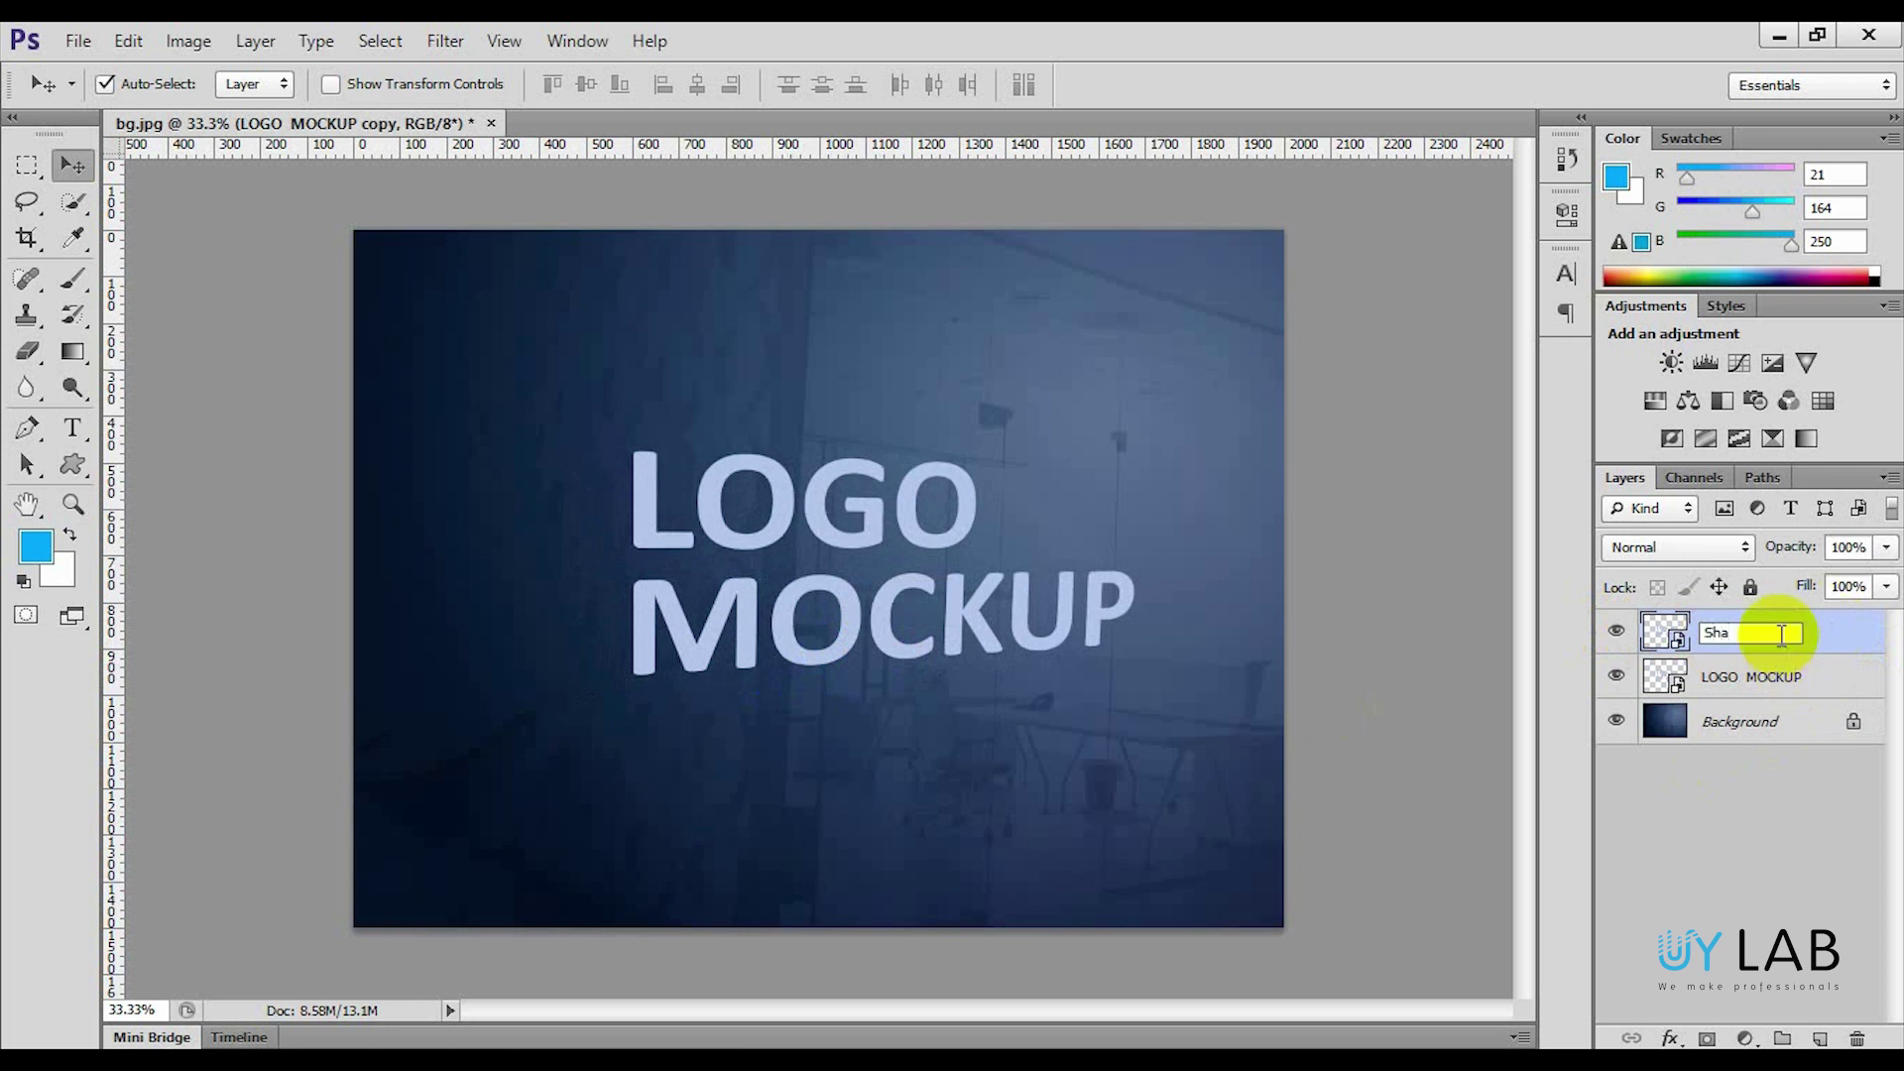
type("wdos")
key("Return")
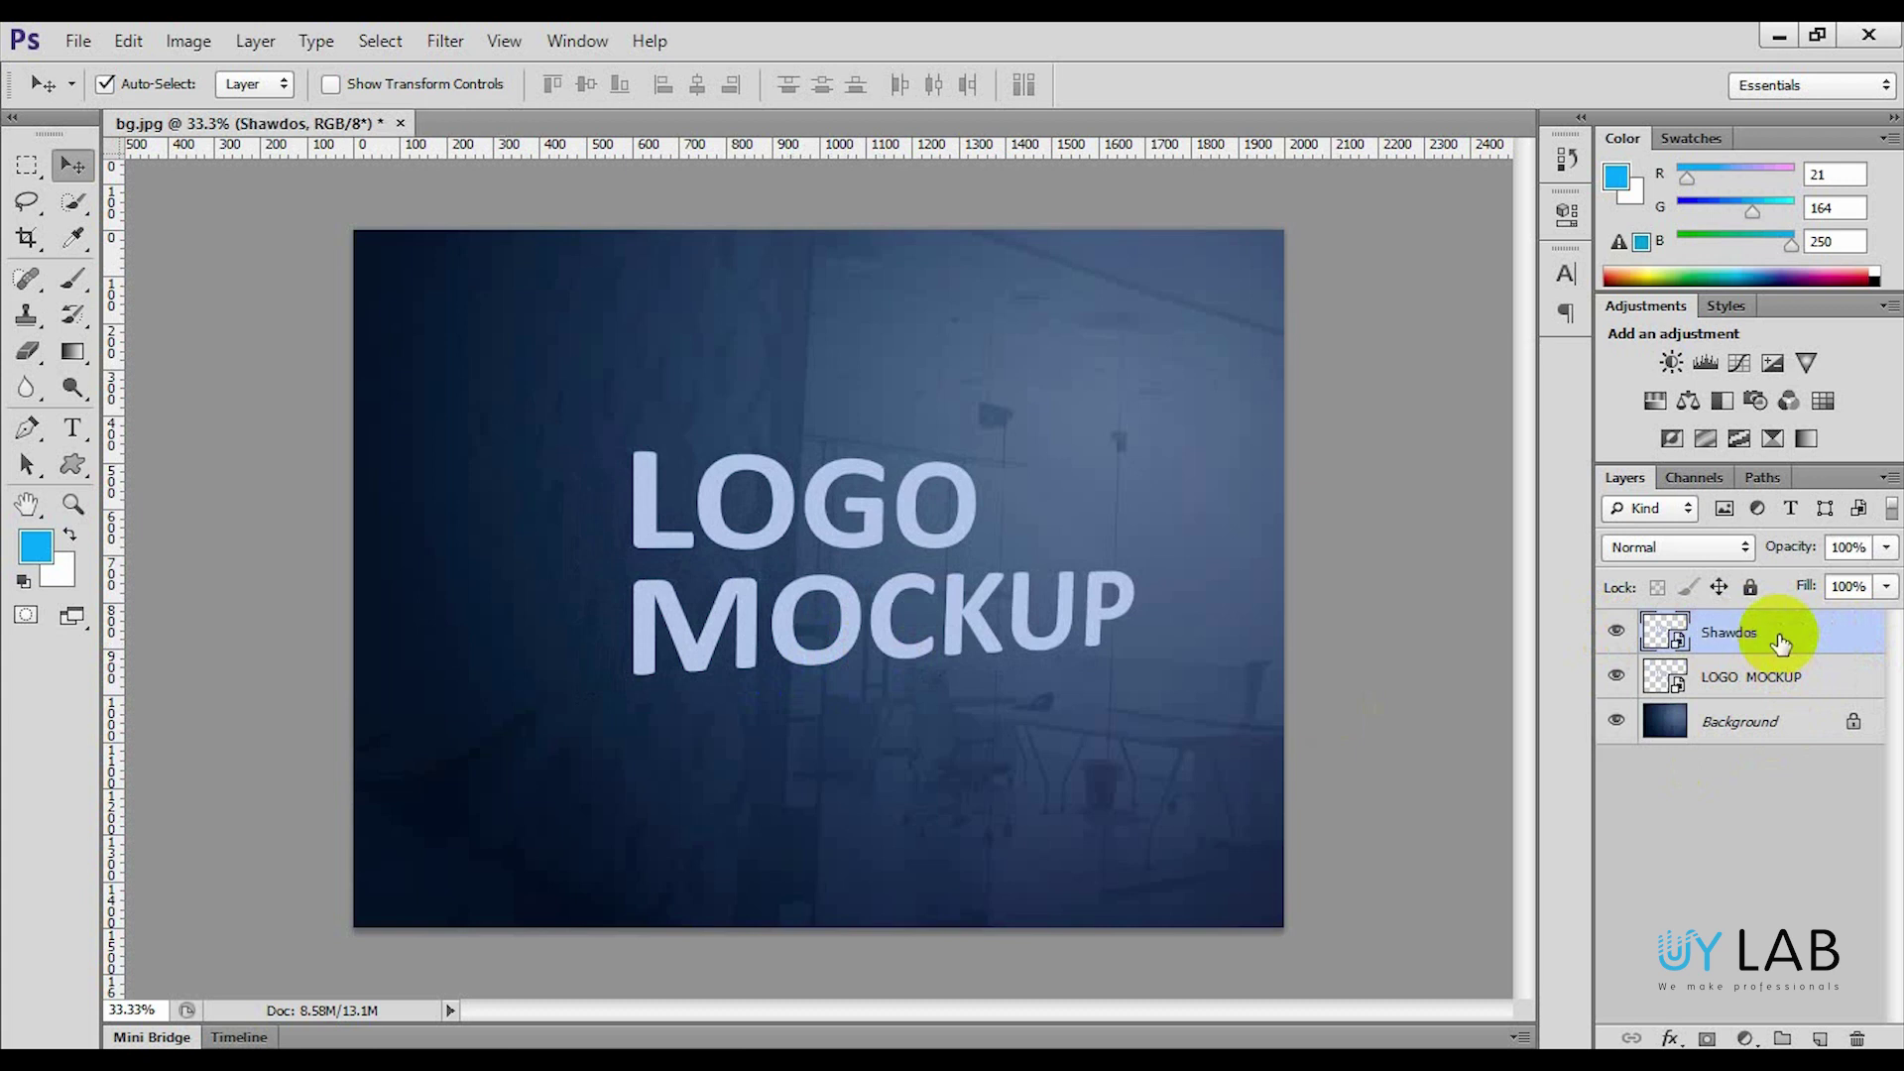
key("ctrl+bracketleft")
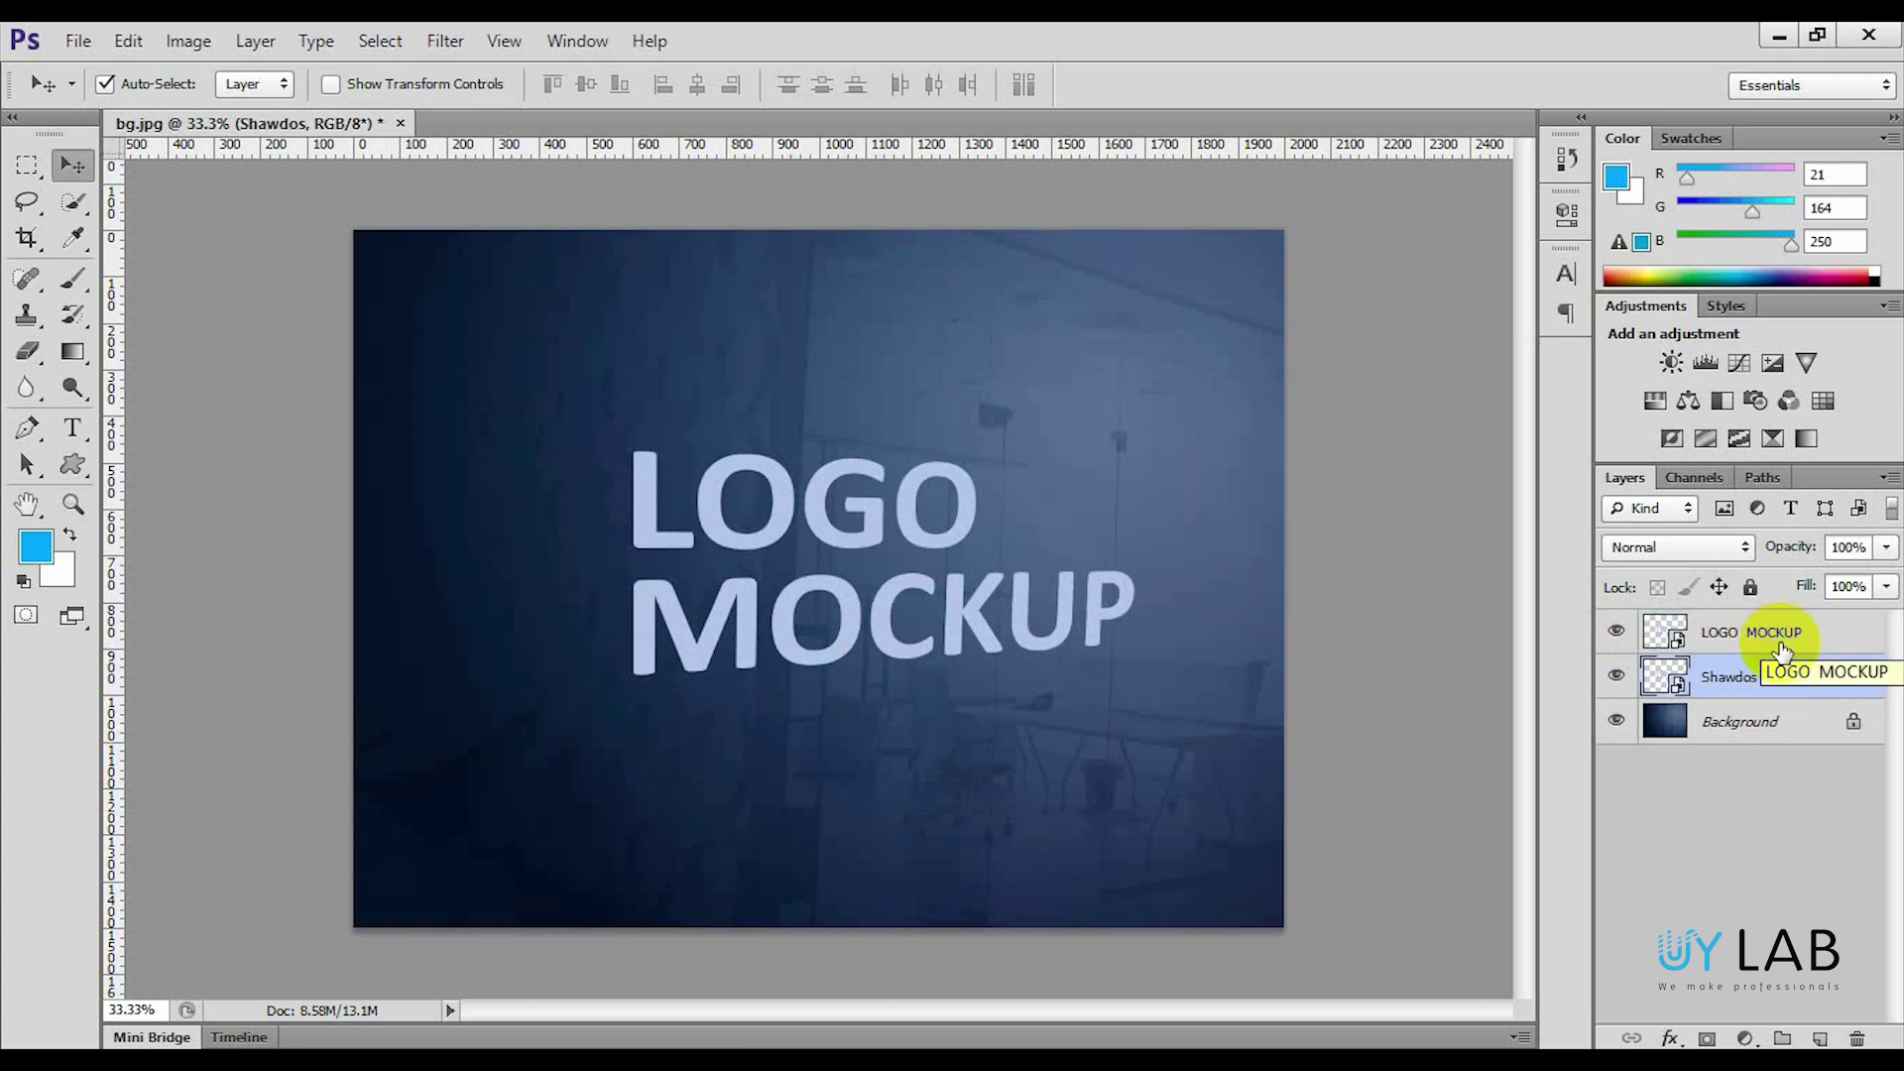
- Toggle LOGO MOCKUP's visibility off and on to check the Shawdos copy
left_click(1774, 643)
left_click(1619, 632)
left_click(1618, 633)
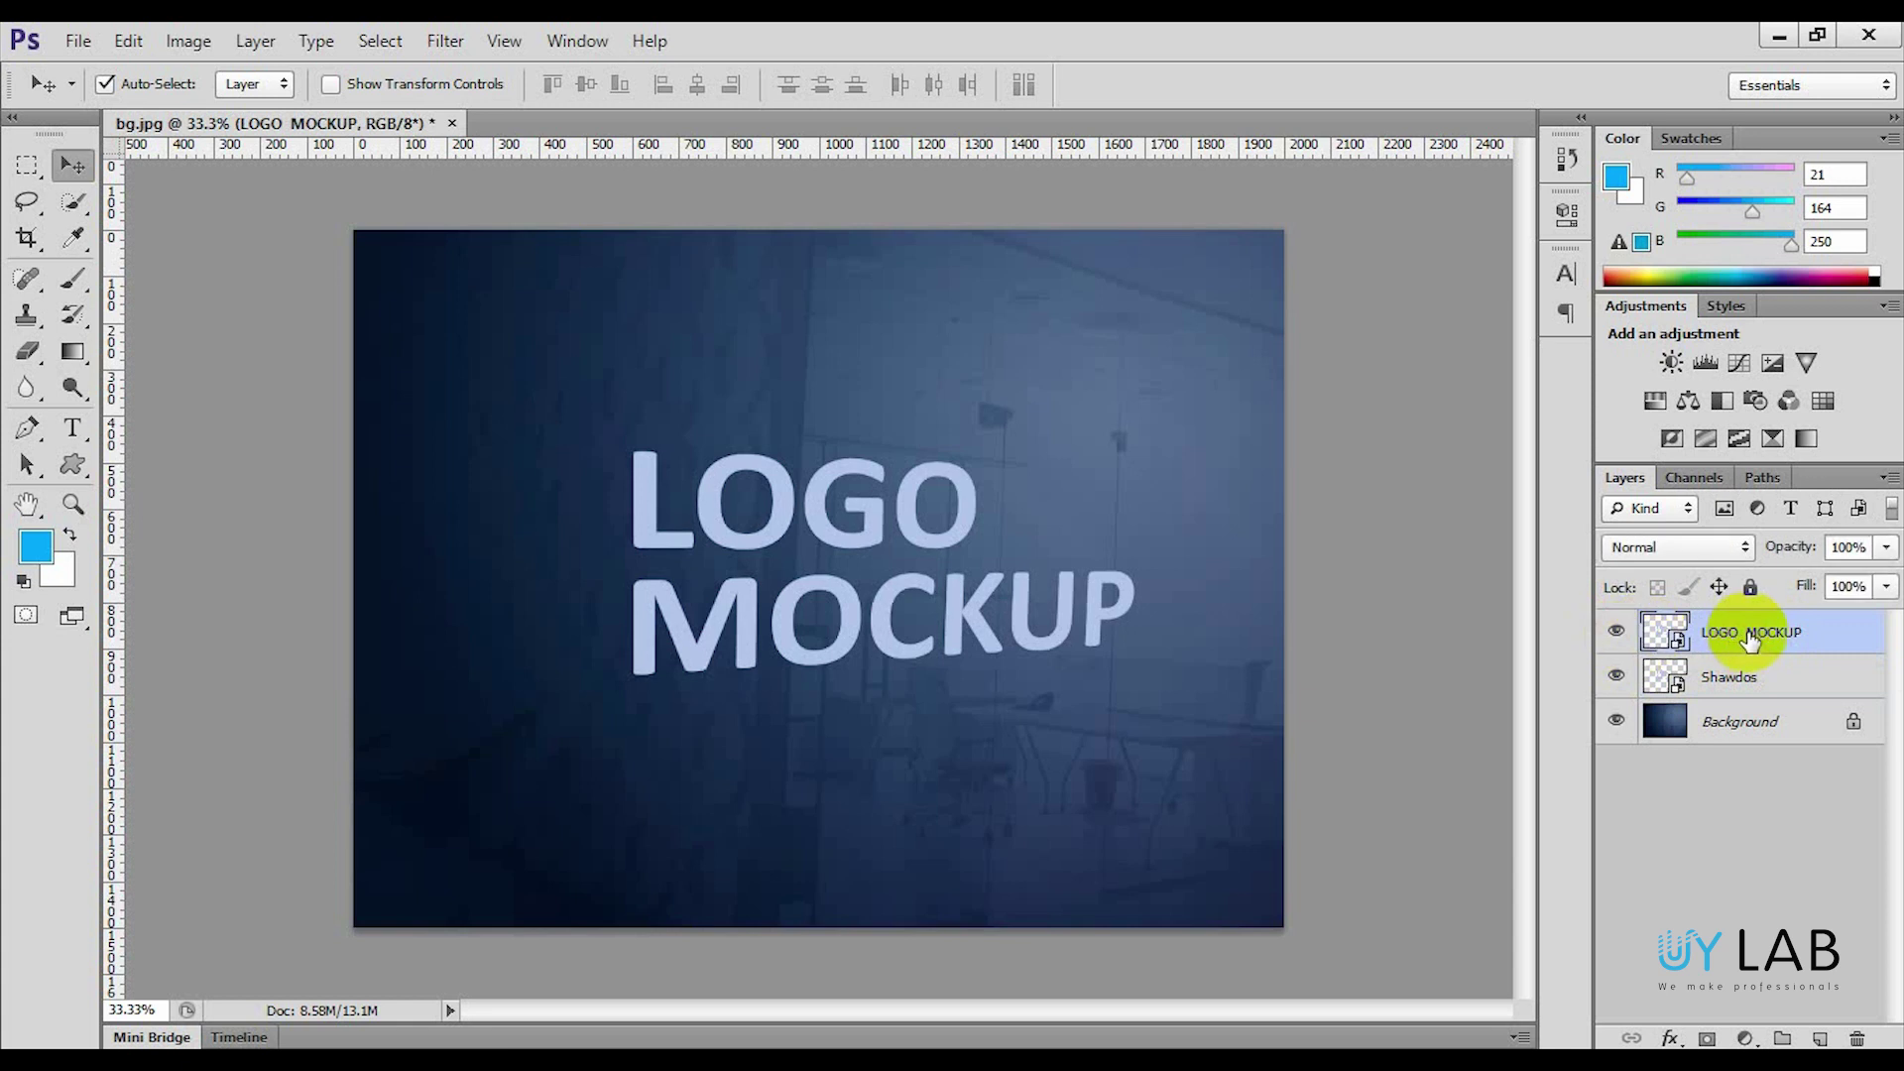
- Open LOGO MOCKUP's Blending Options and enable Inner Shadow
right_click(1750, 640)
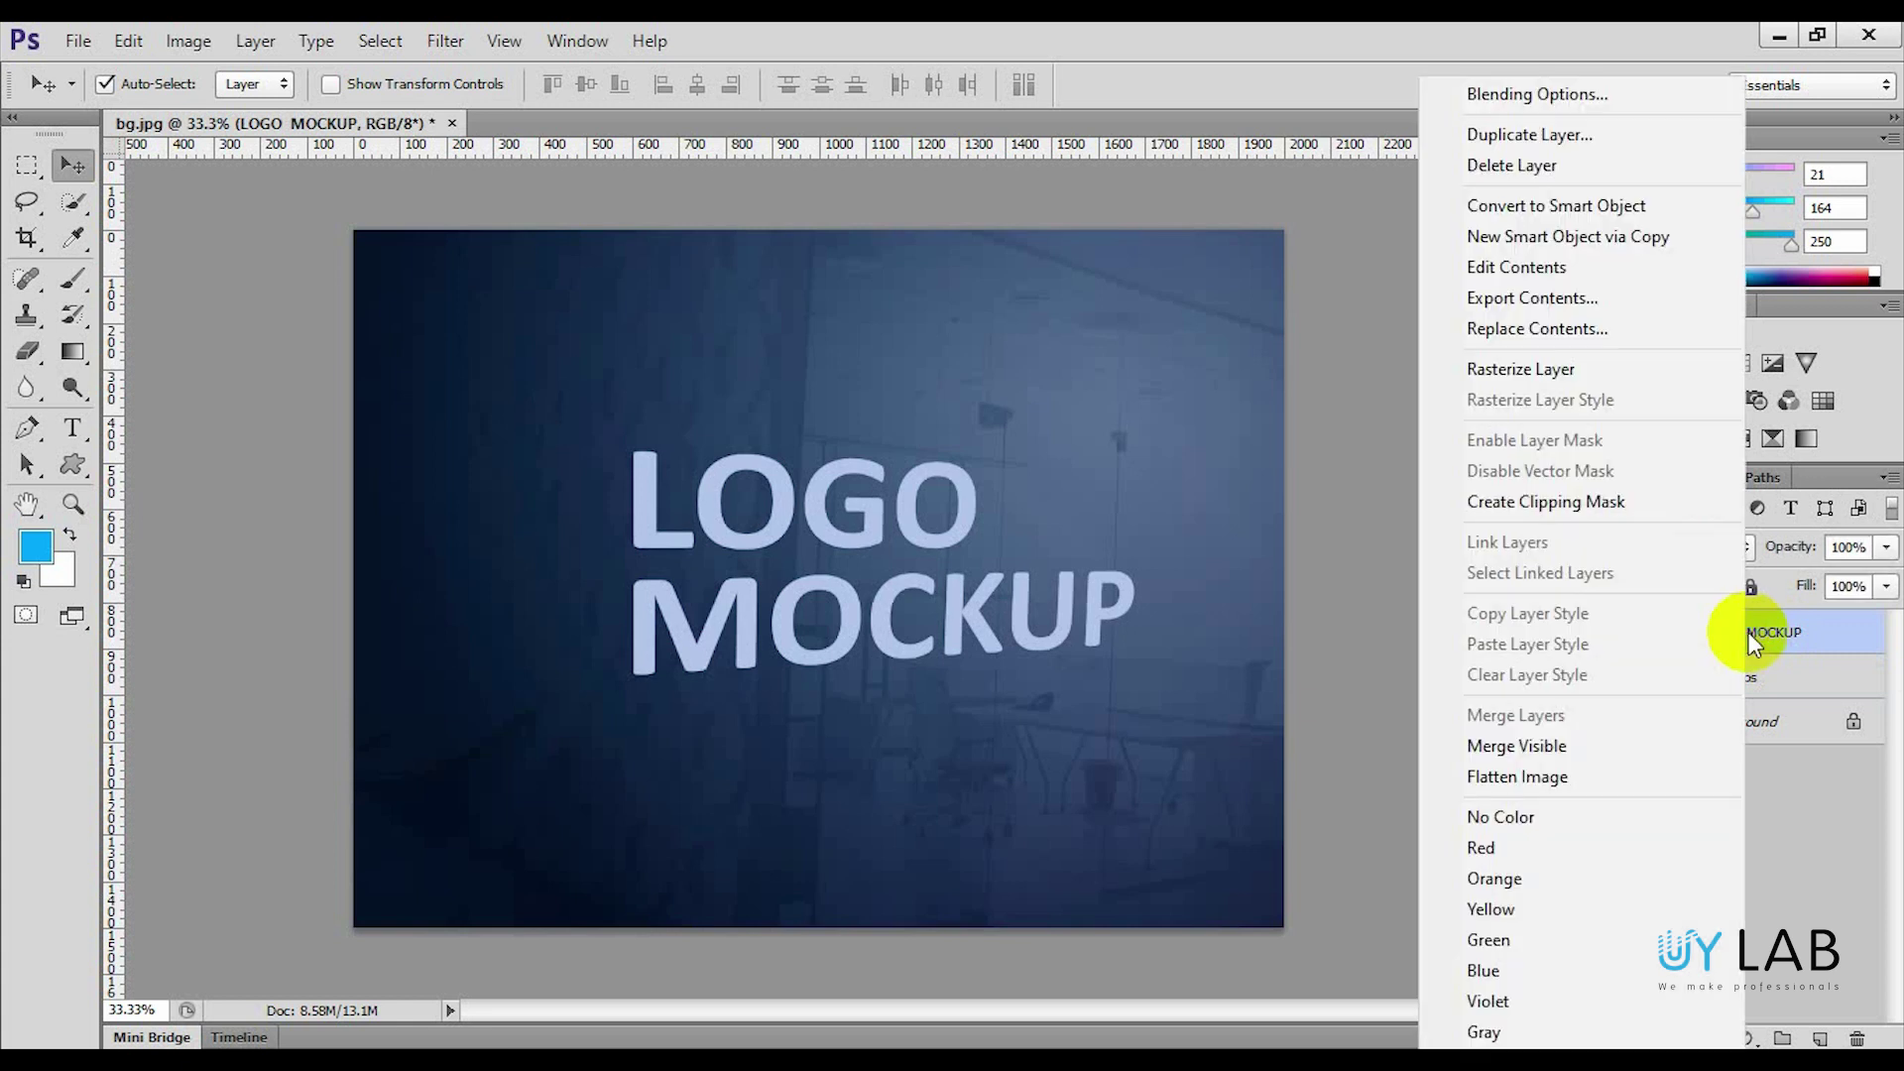
left_click(1595, 105)
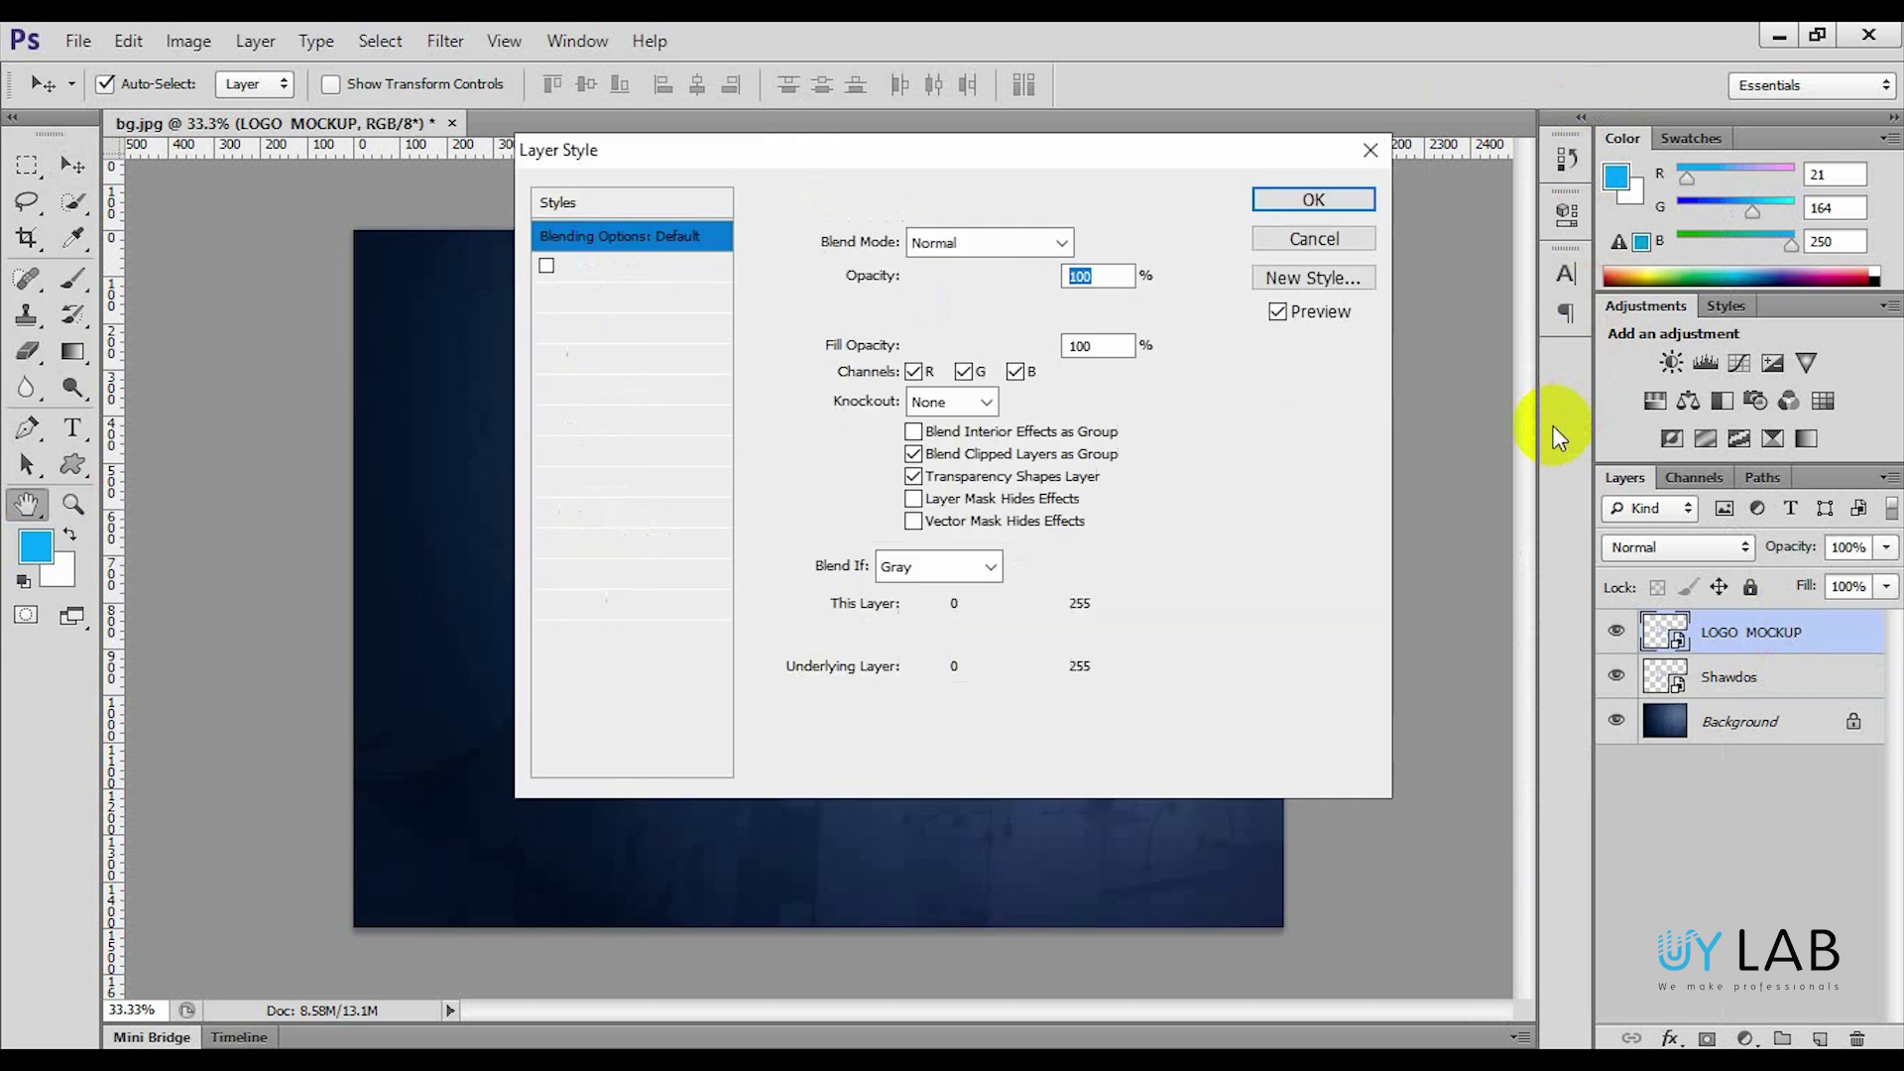
left_click_drag(1112, 158, 1671, 194)
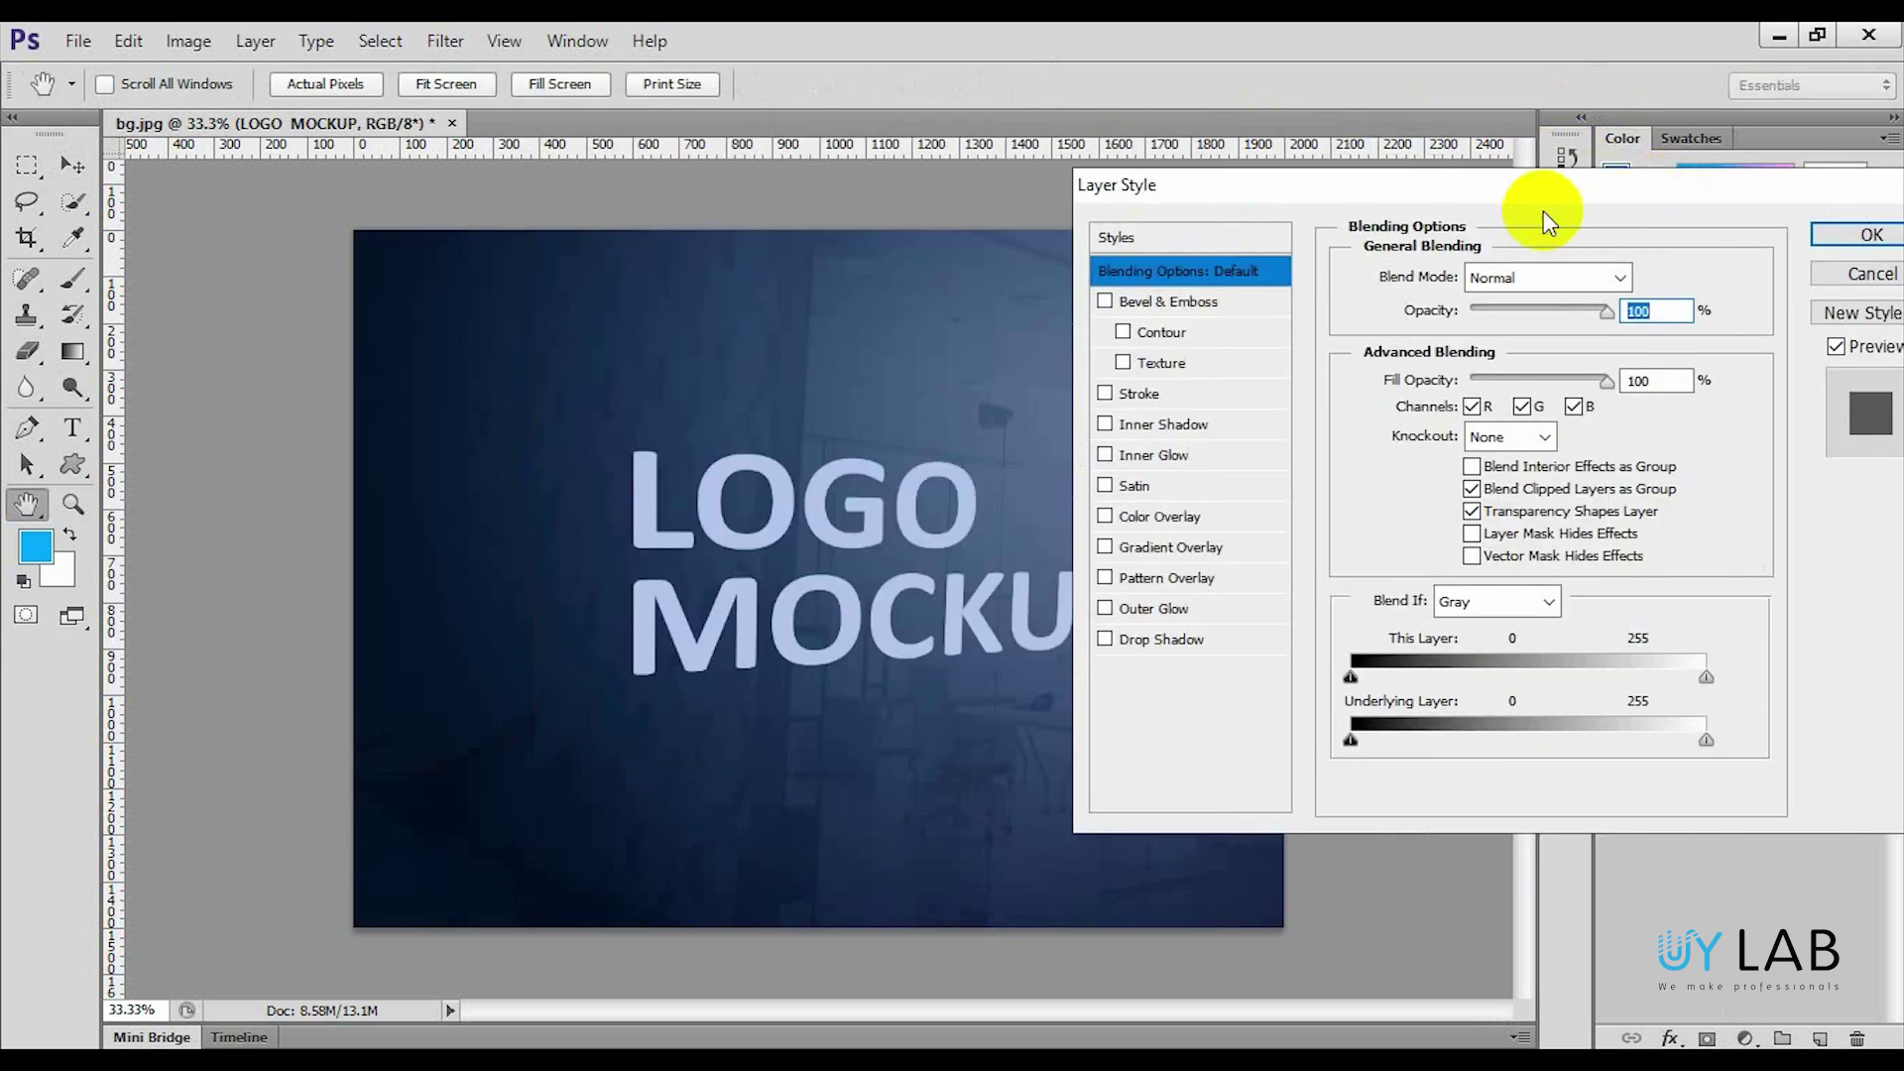
left_click_drag(1406, 186, 1488, 171)
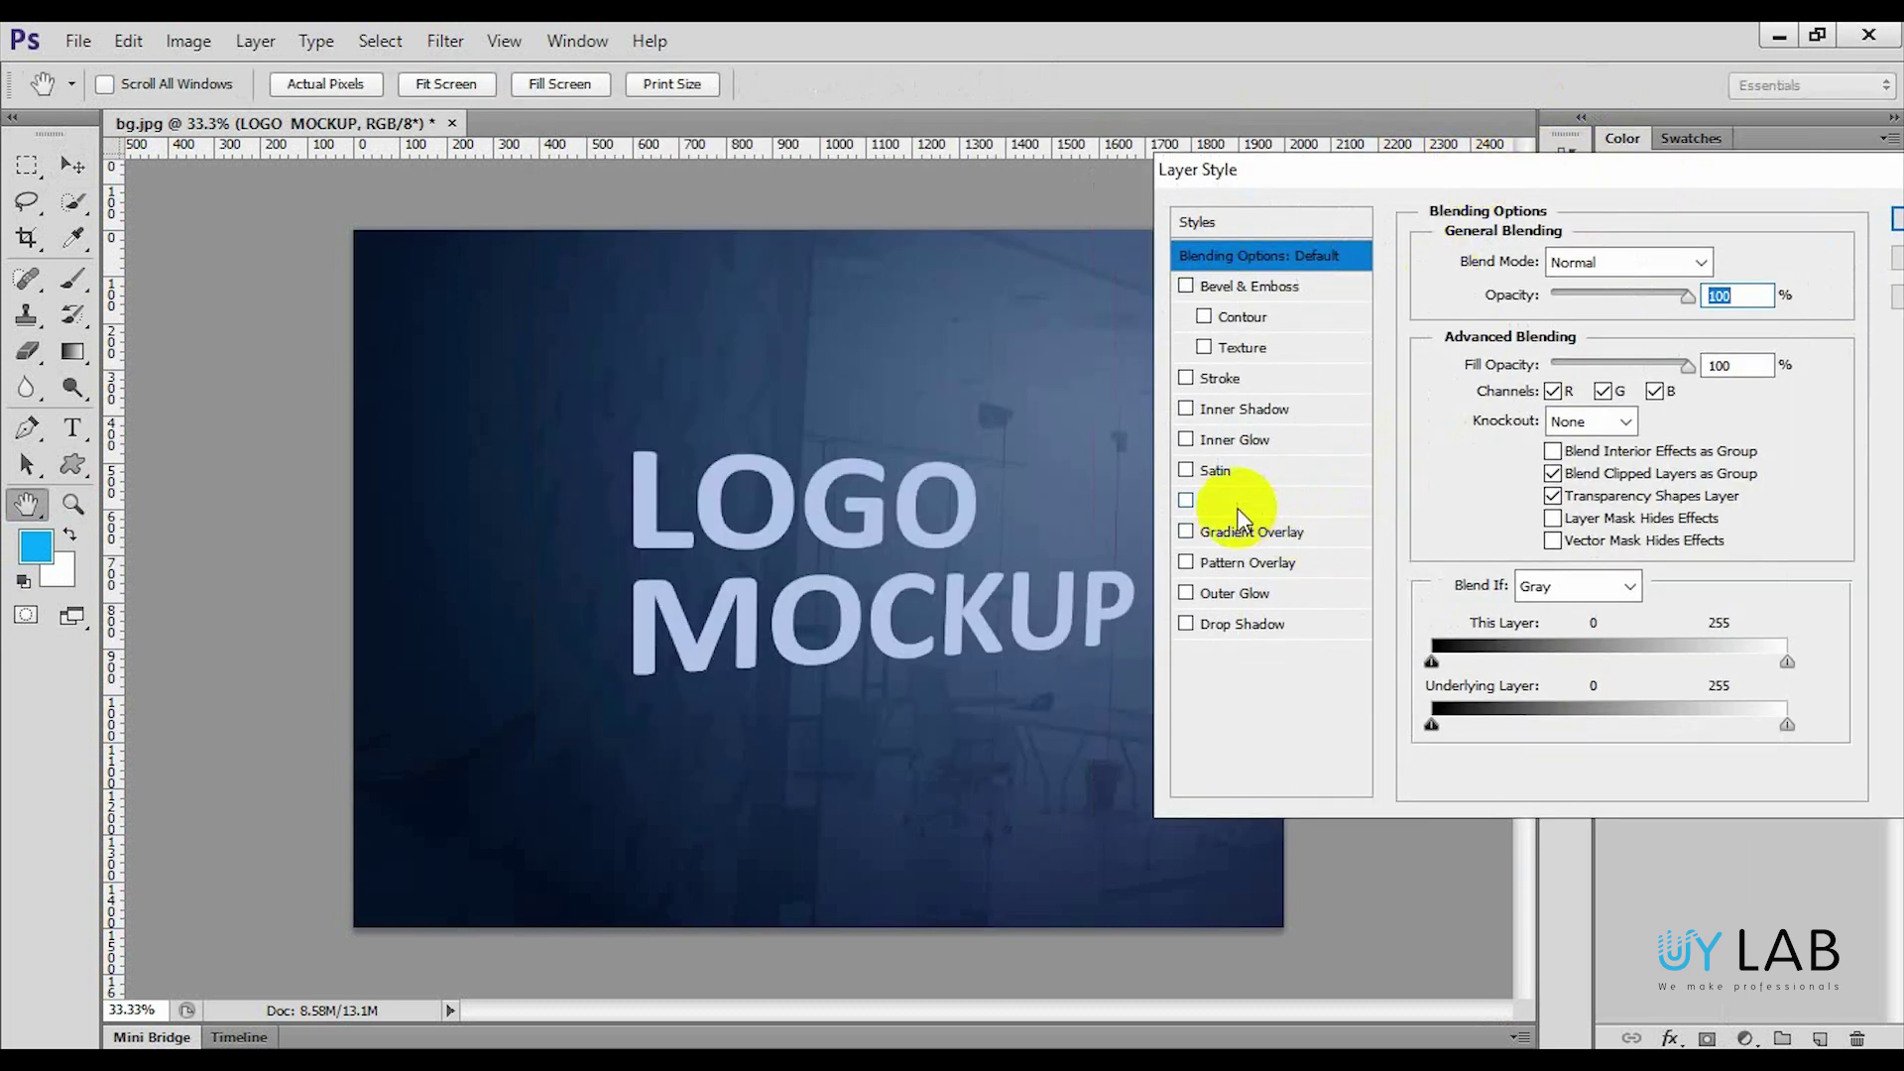
left_click(1243, 410)
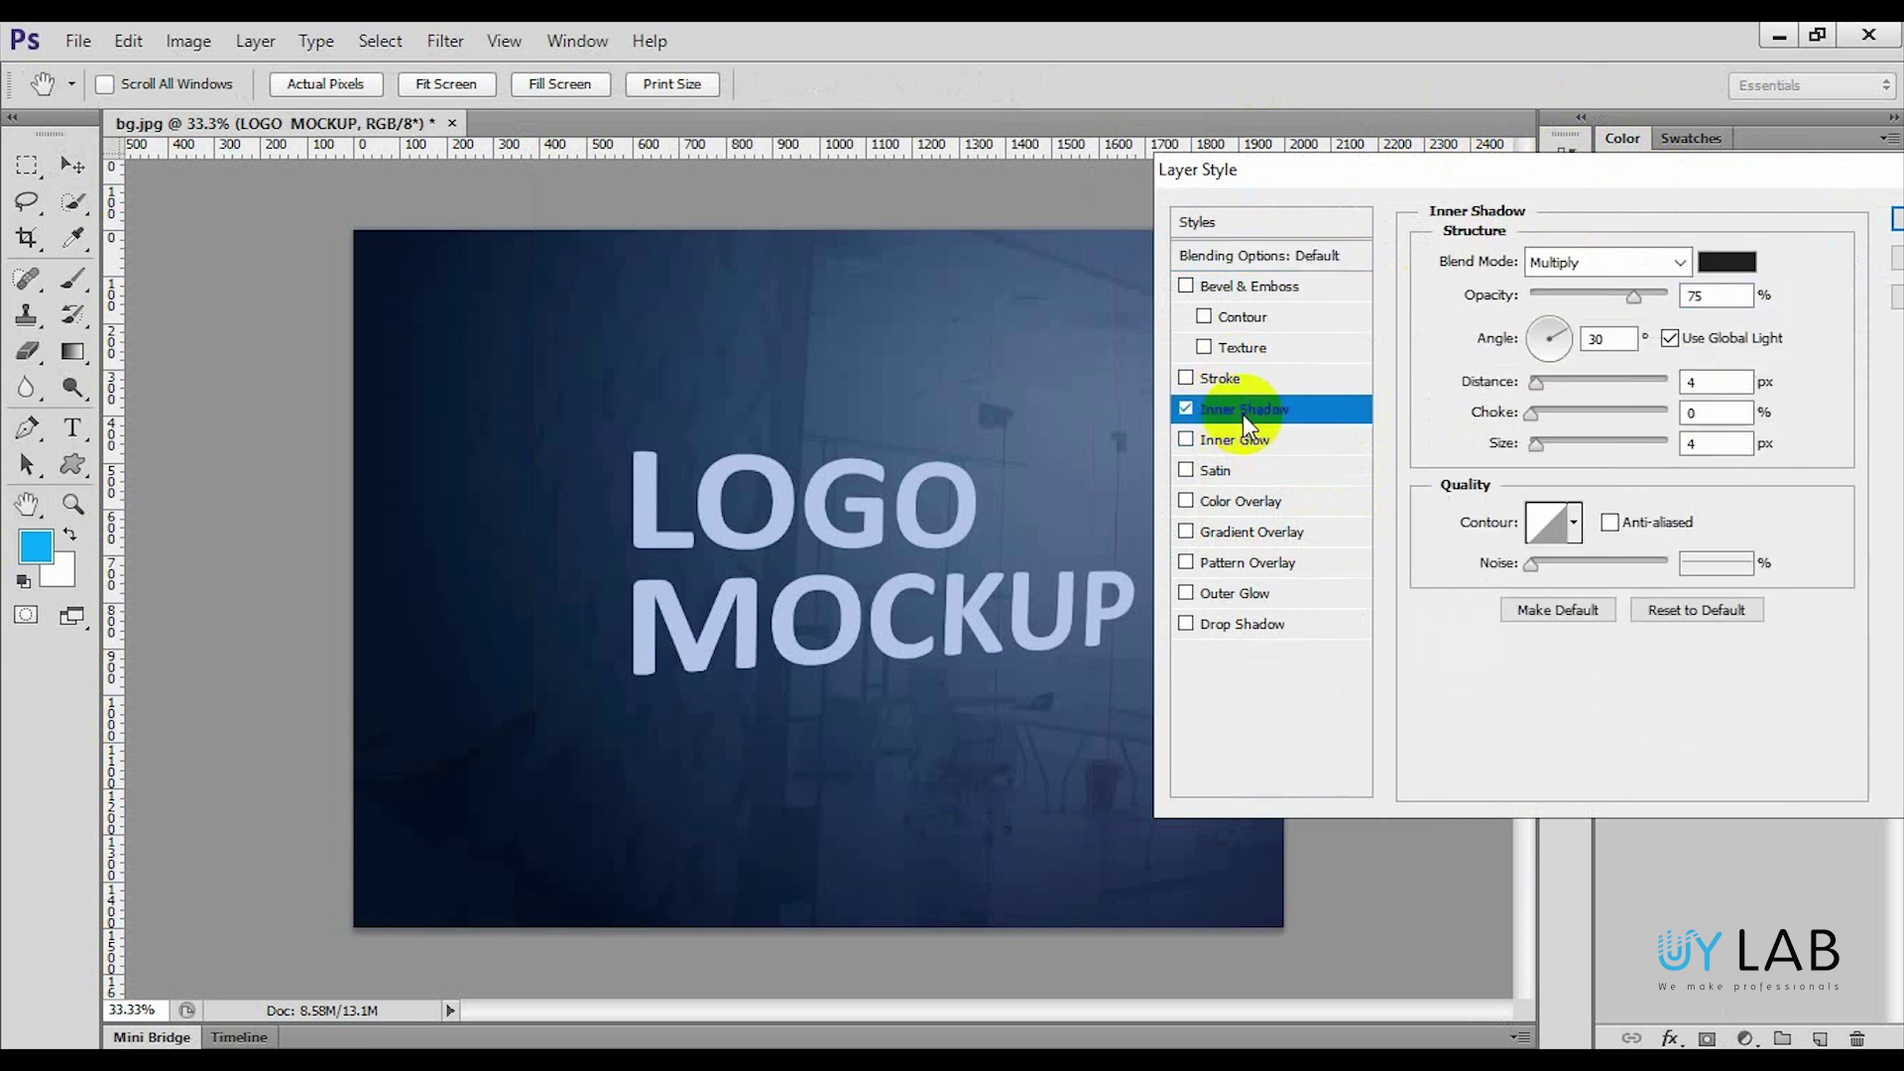
left_click(1706, 383)
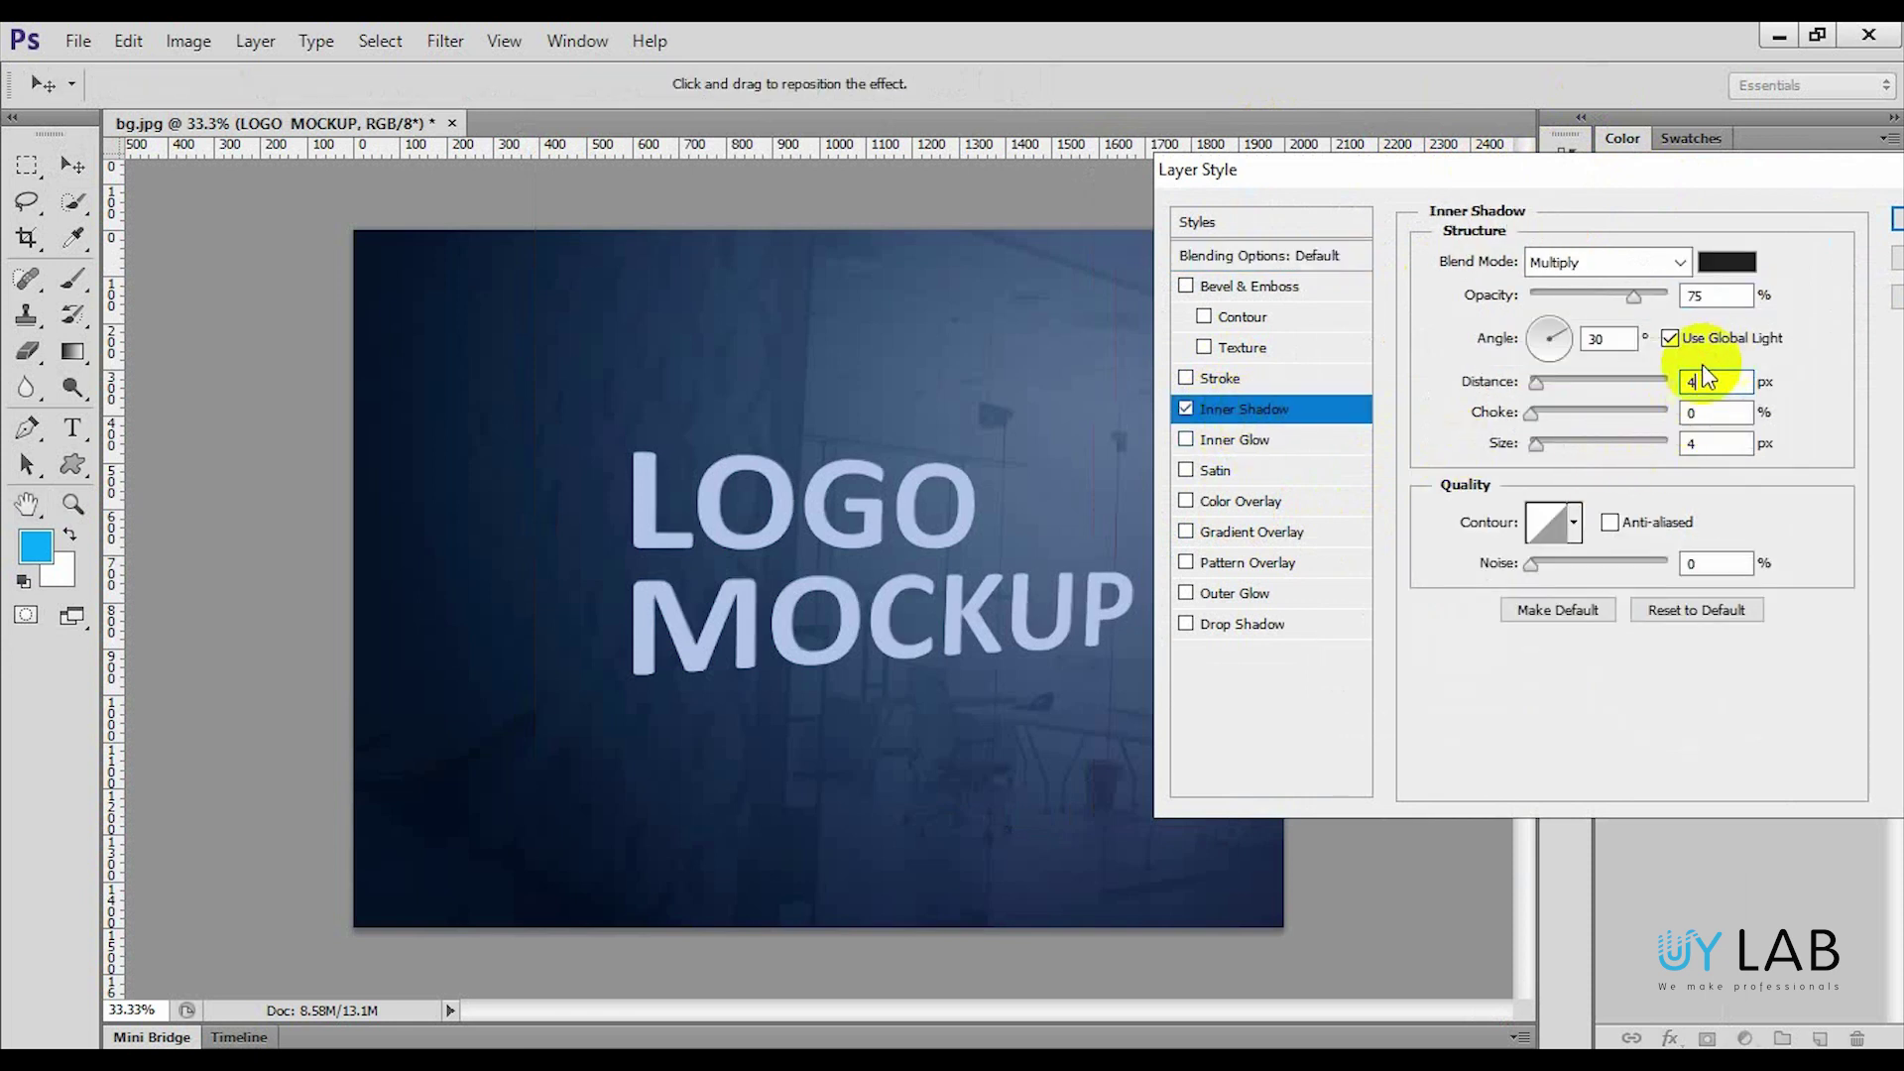
- Add an Inner Bevel Bevel & Emboss with size 7 px
left_click(1240, 290)
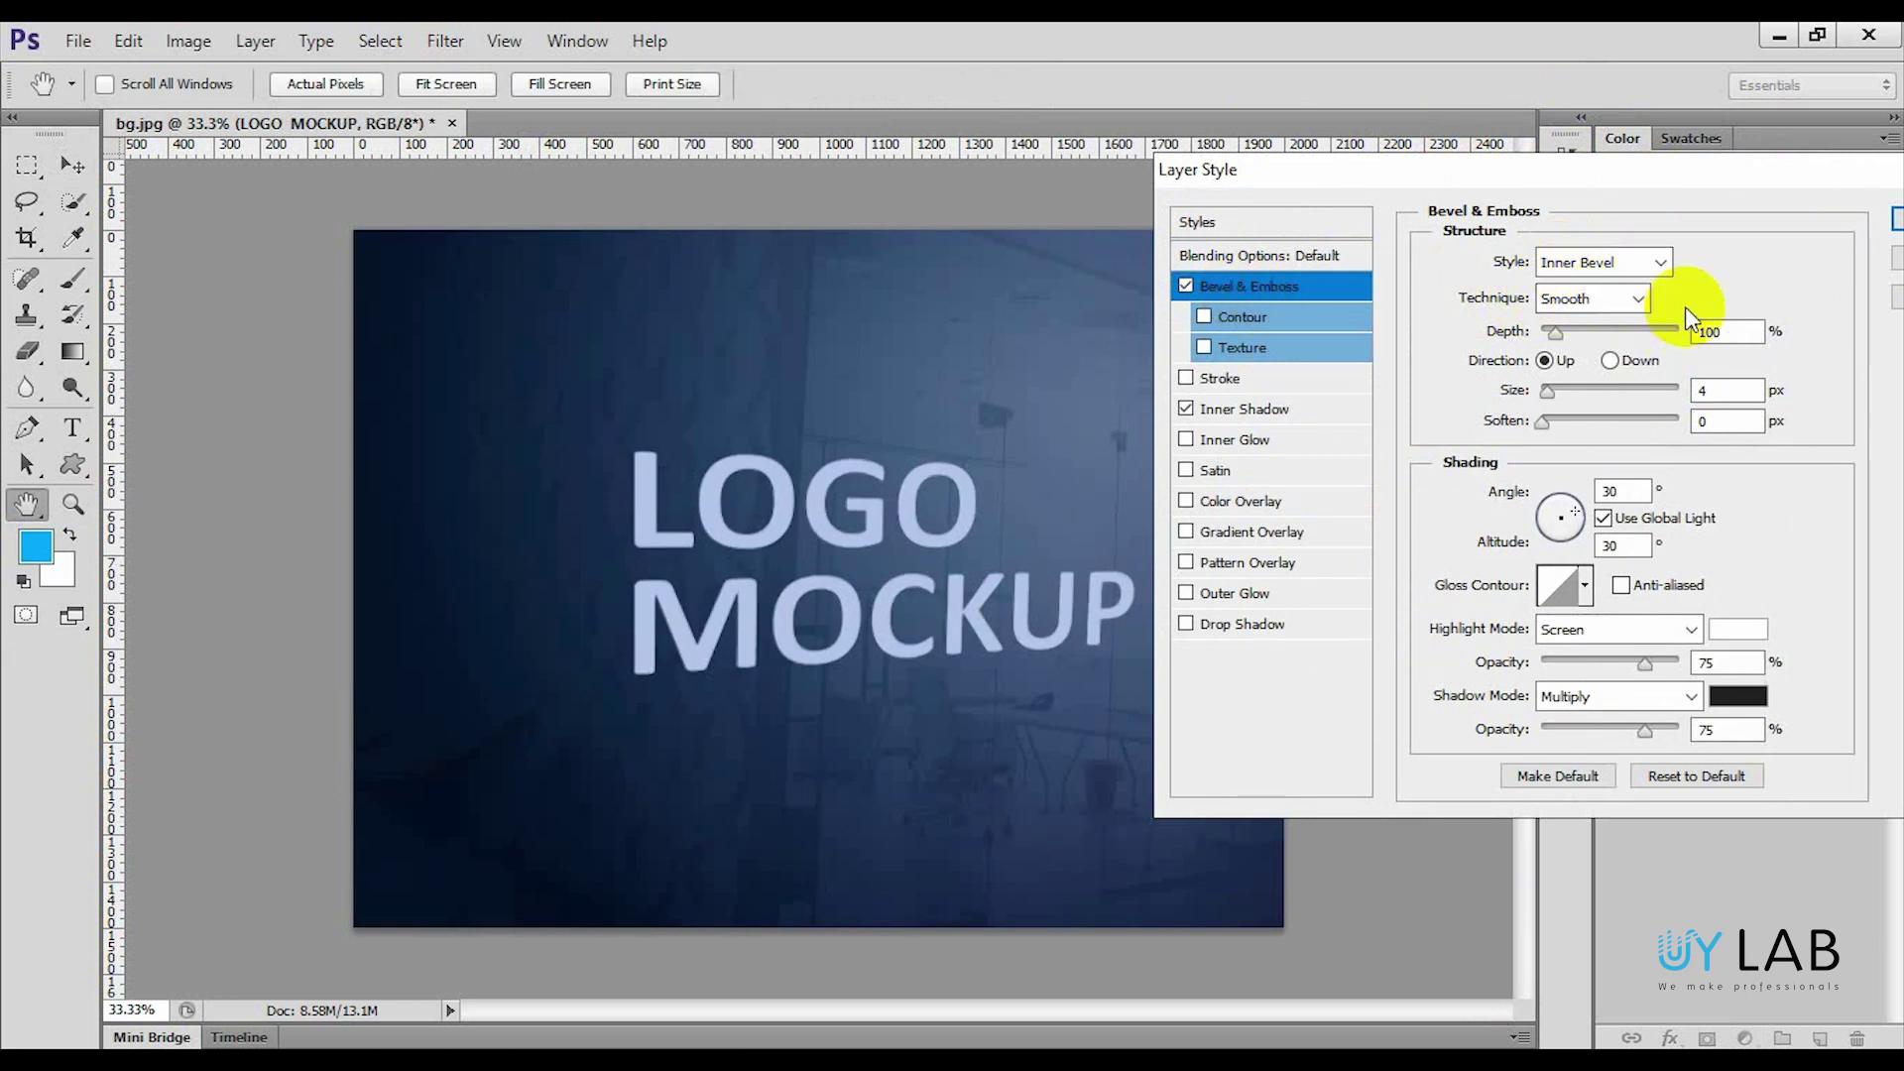
left_click_drag(1757, 184, 1524, 198)
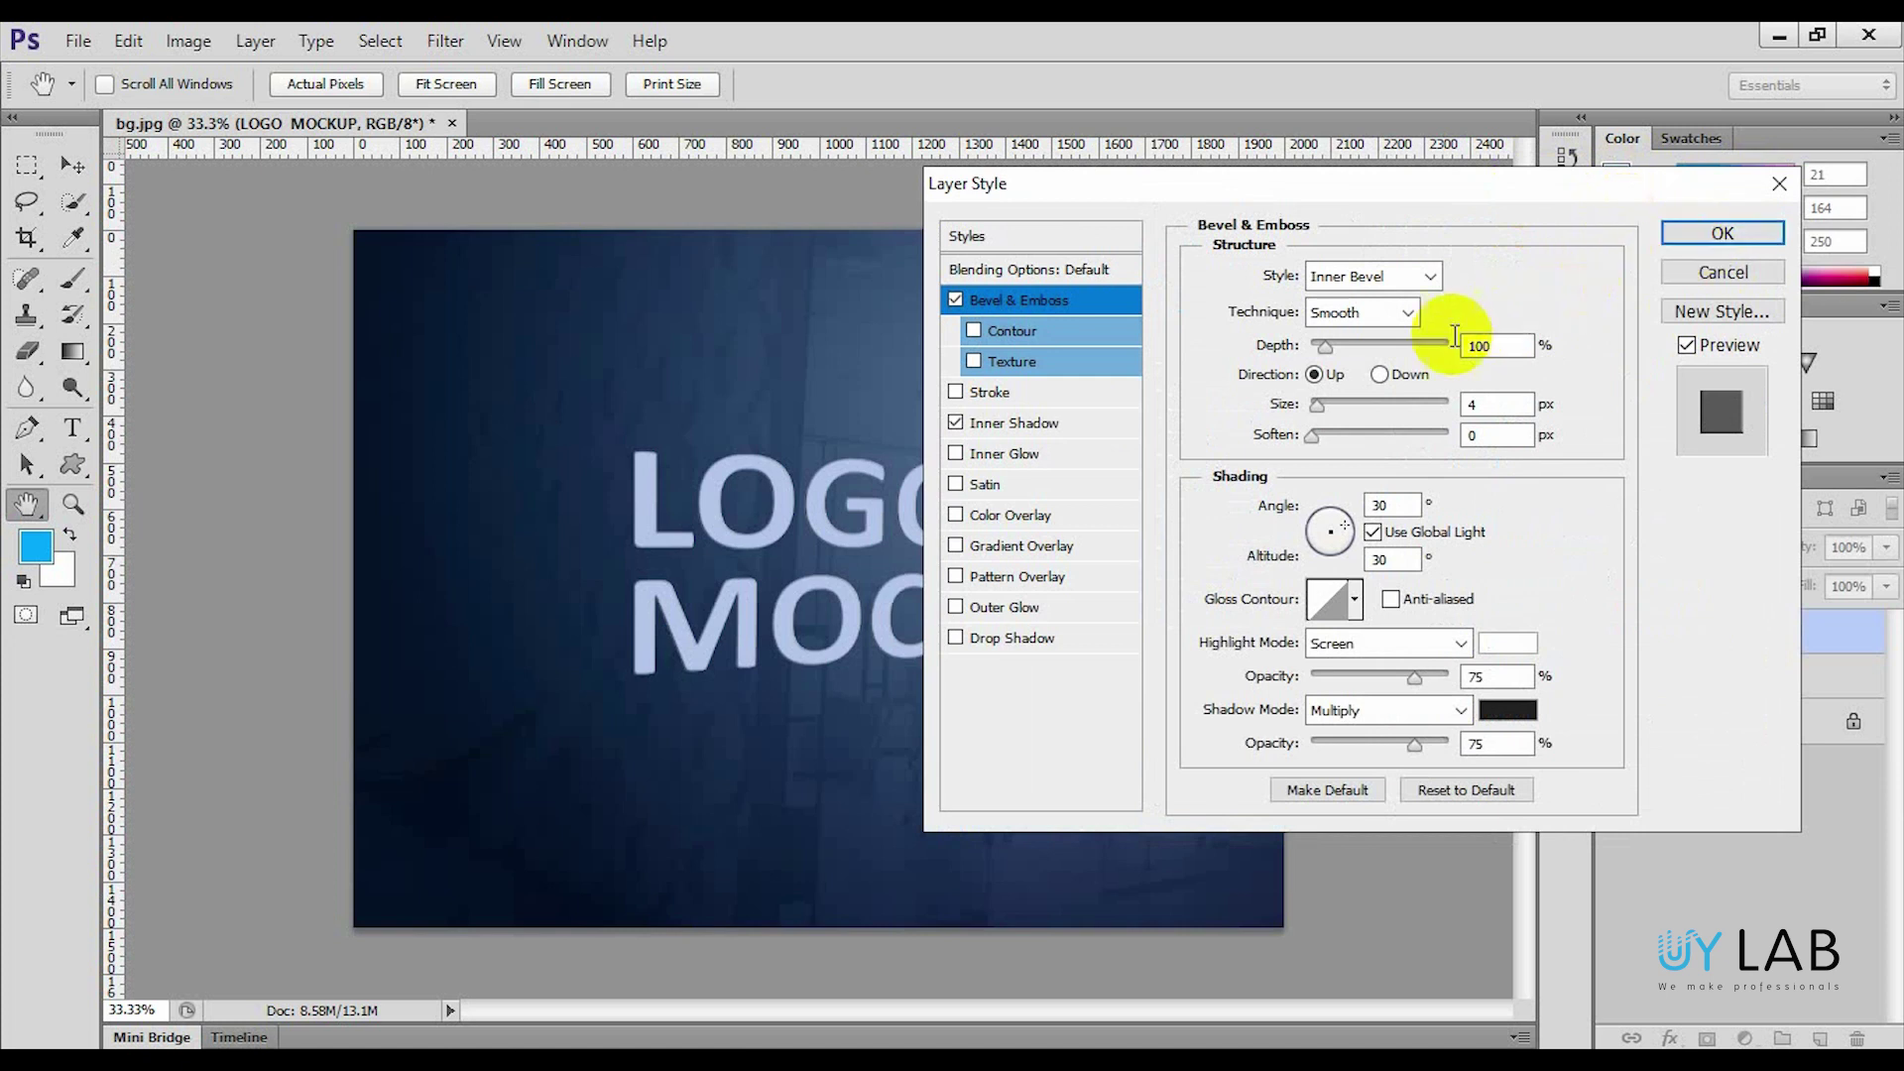
left_click(1387, 282)
left_click(1367, 323)
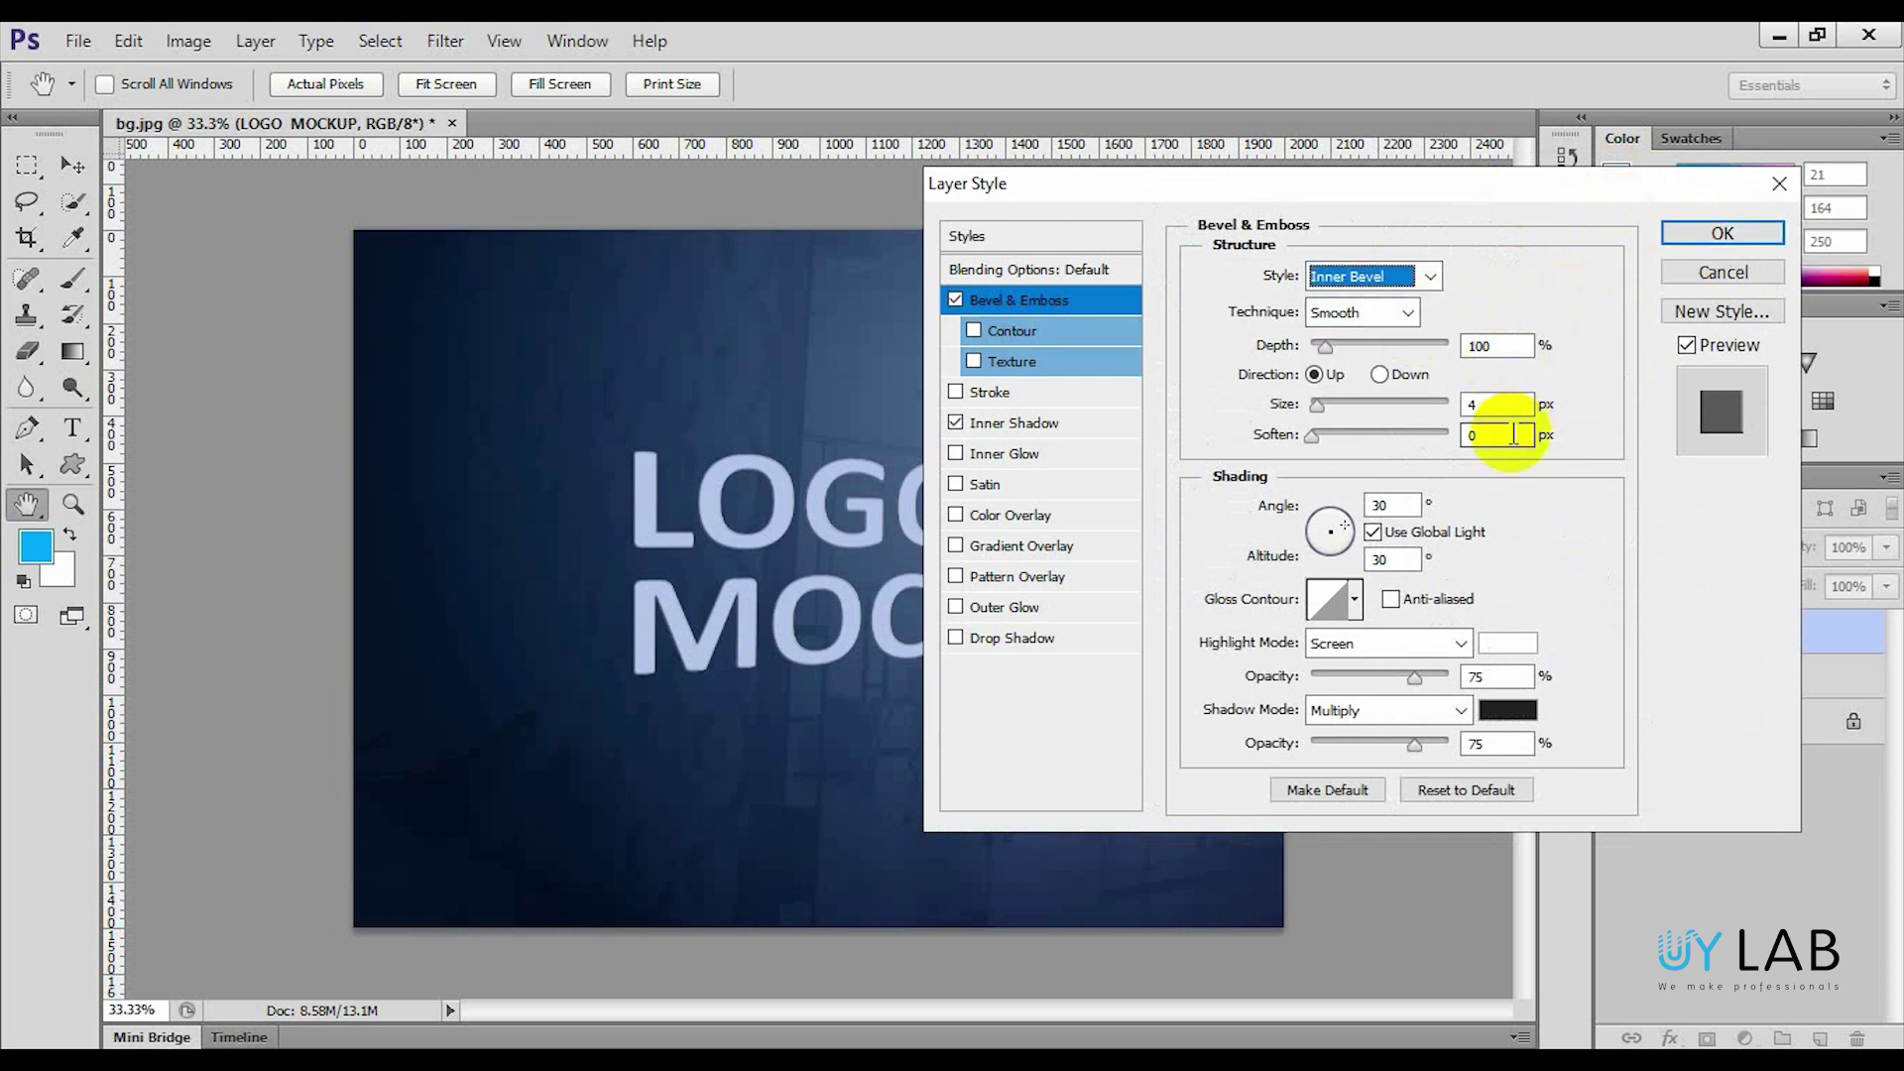
double_click(1492, 347)
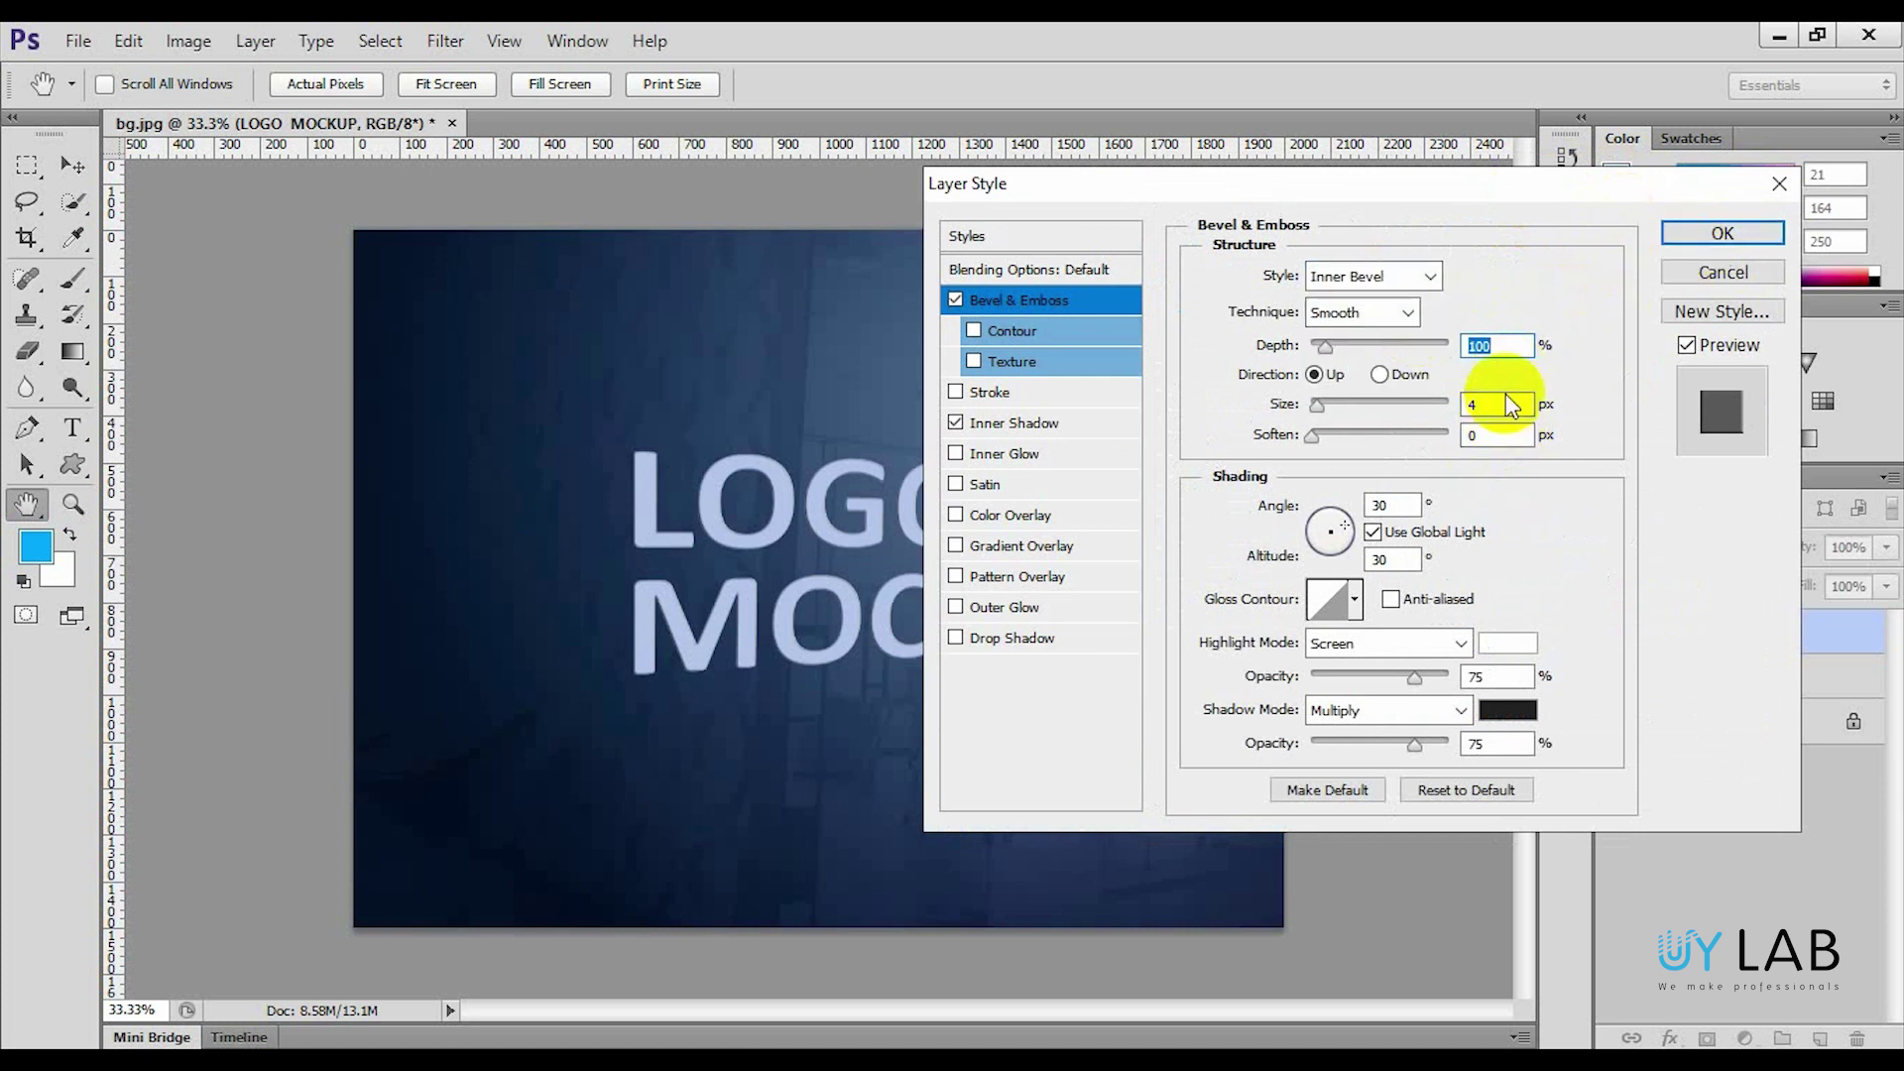
double_click(1503, 404)
key("Up")
key("Up")
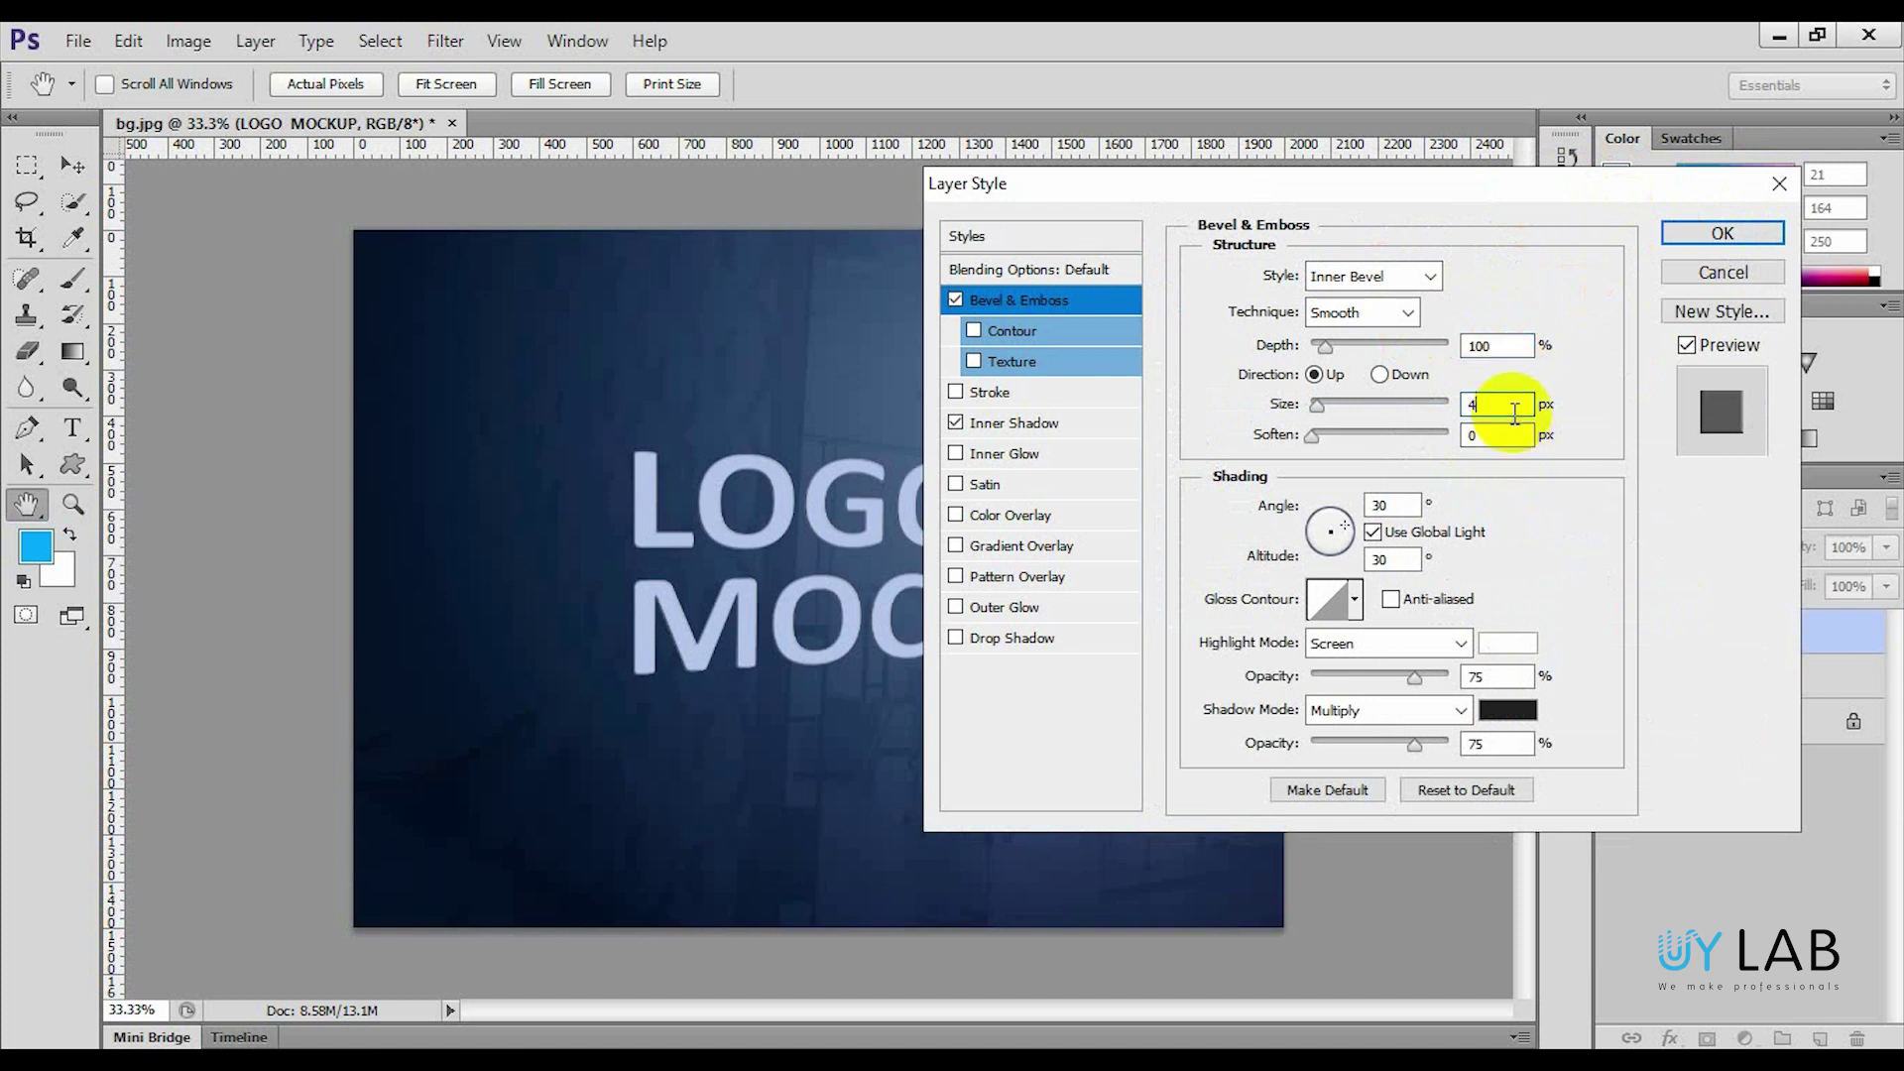
key("Up")
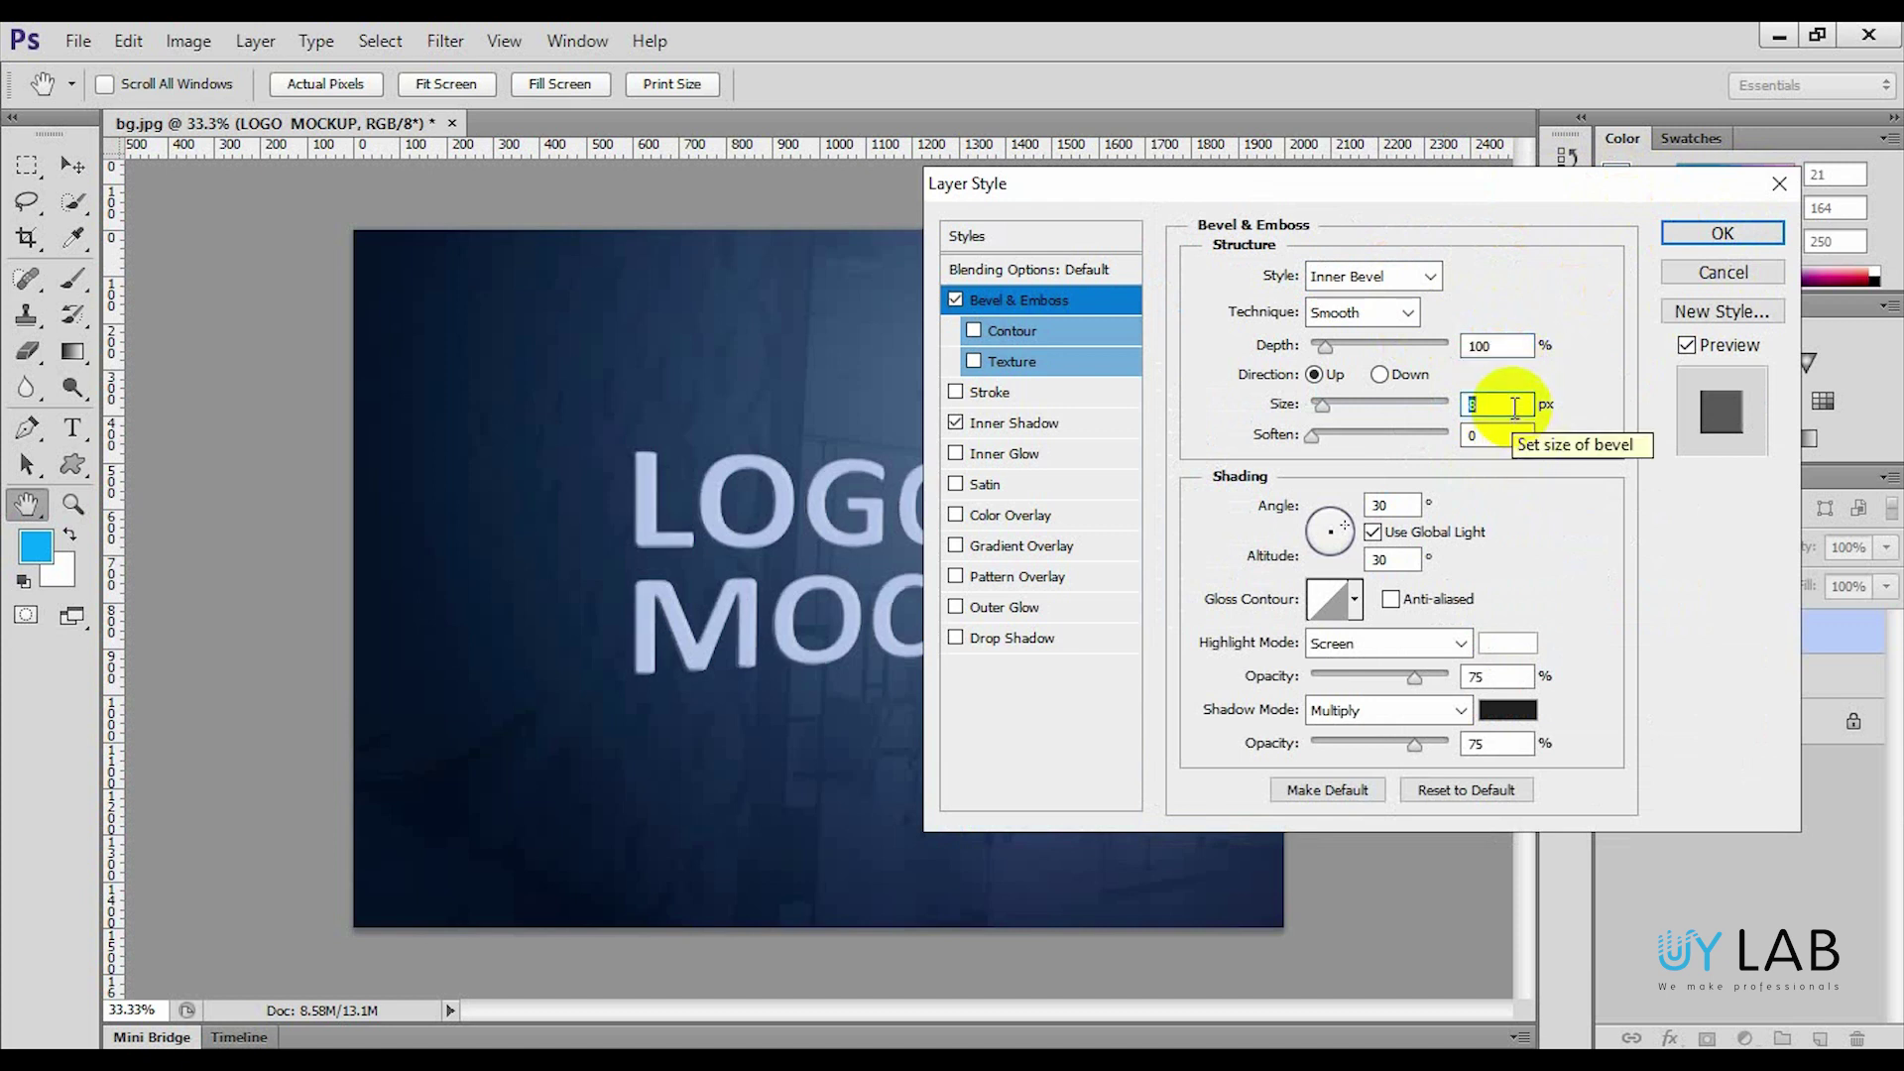
- Apply the layer styles, then nudge Shawdos slightly down with Auto-Select off
left_click(1700, 238)
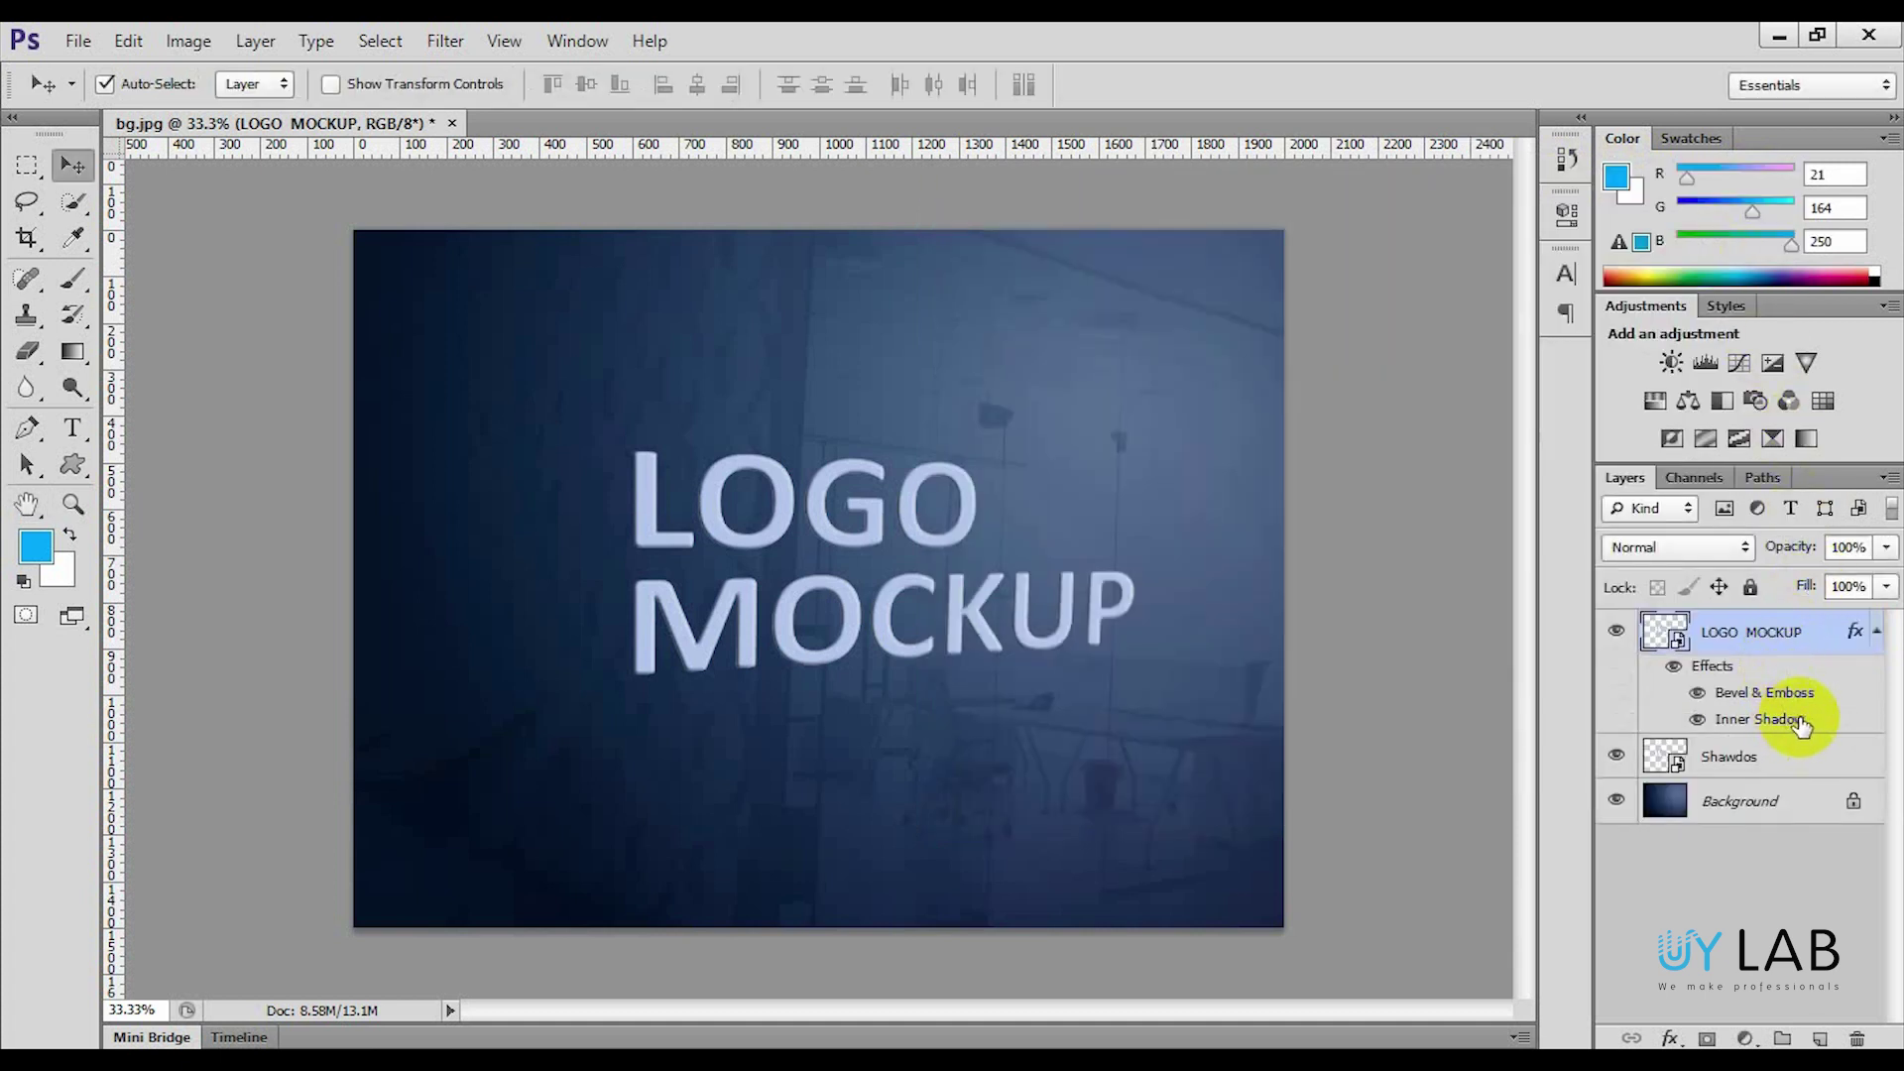
left_click(1646, 760)
left_click_drag(1081, 610, 1085, 637)
left_click(111, 85)
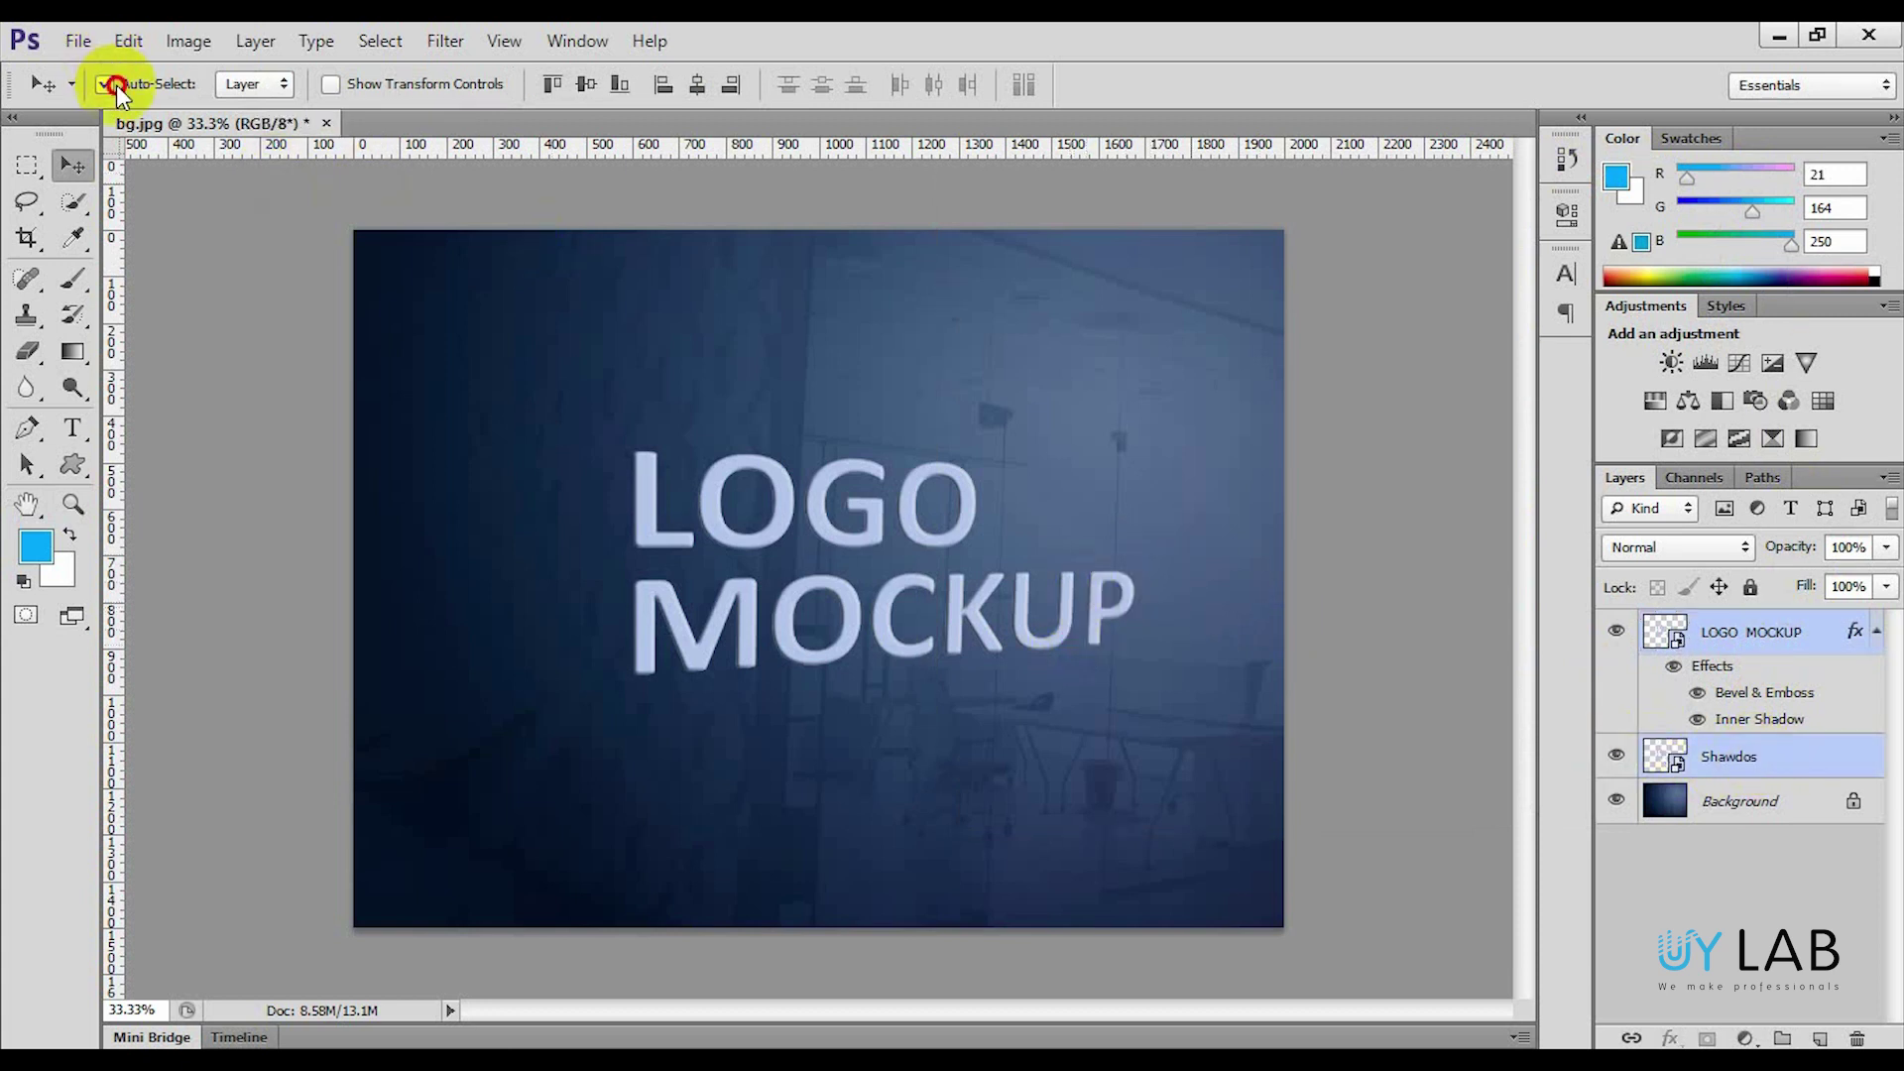
left_click_drag(1065, 640, 1074, 663)
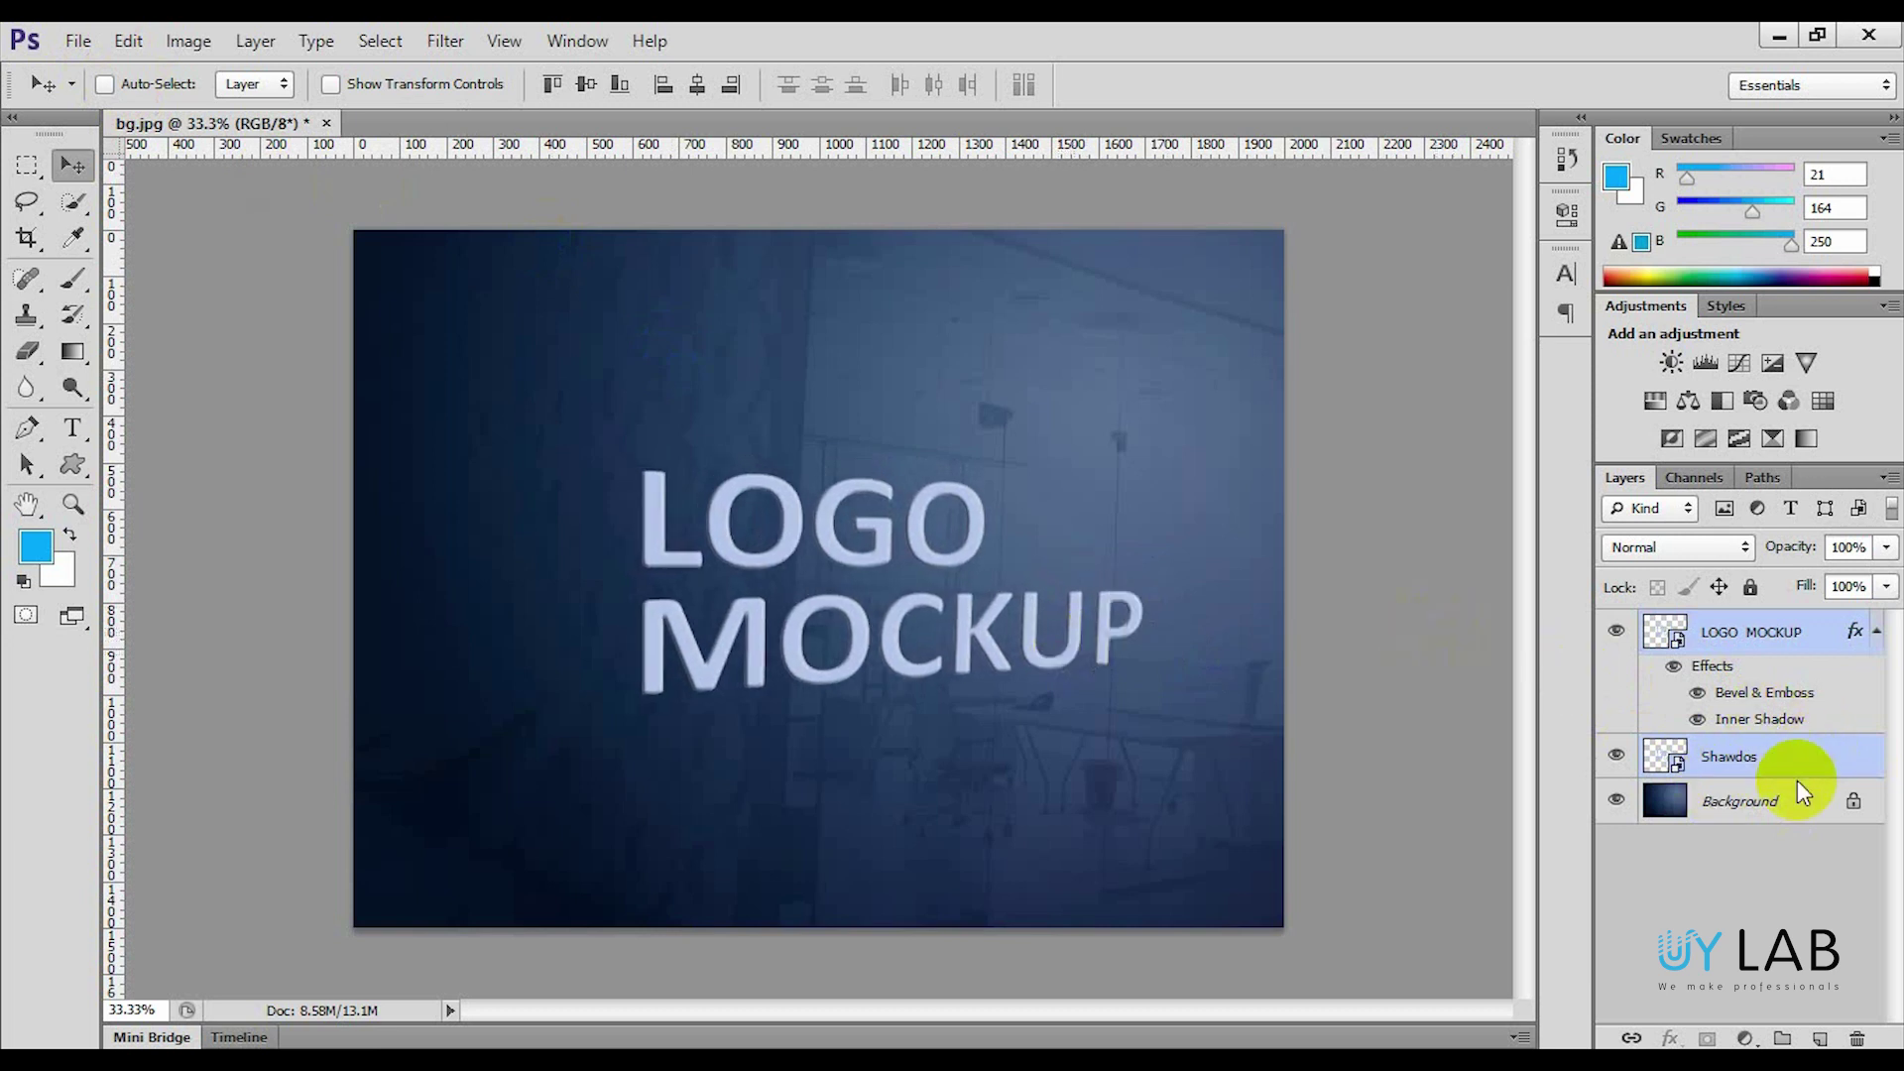
- Toggle the Shawdos layer's visibility to compare the offset
left_click(1791, 643)
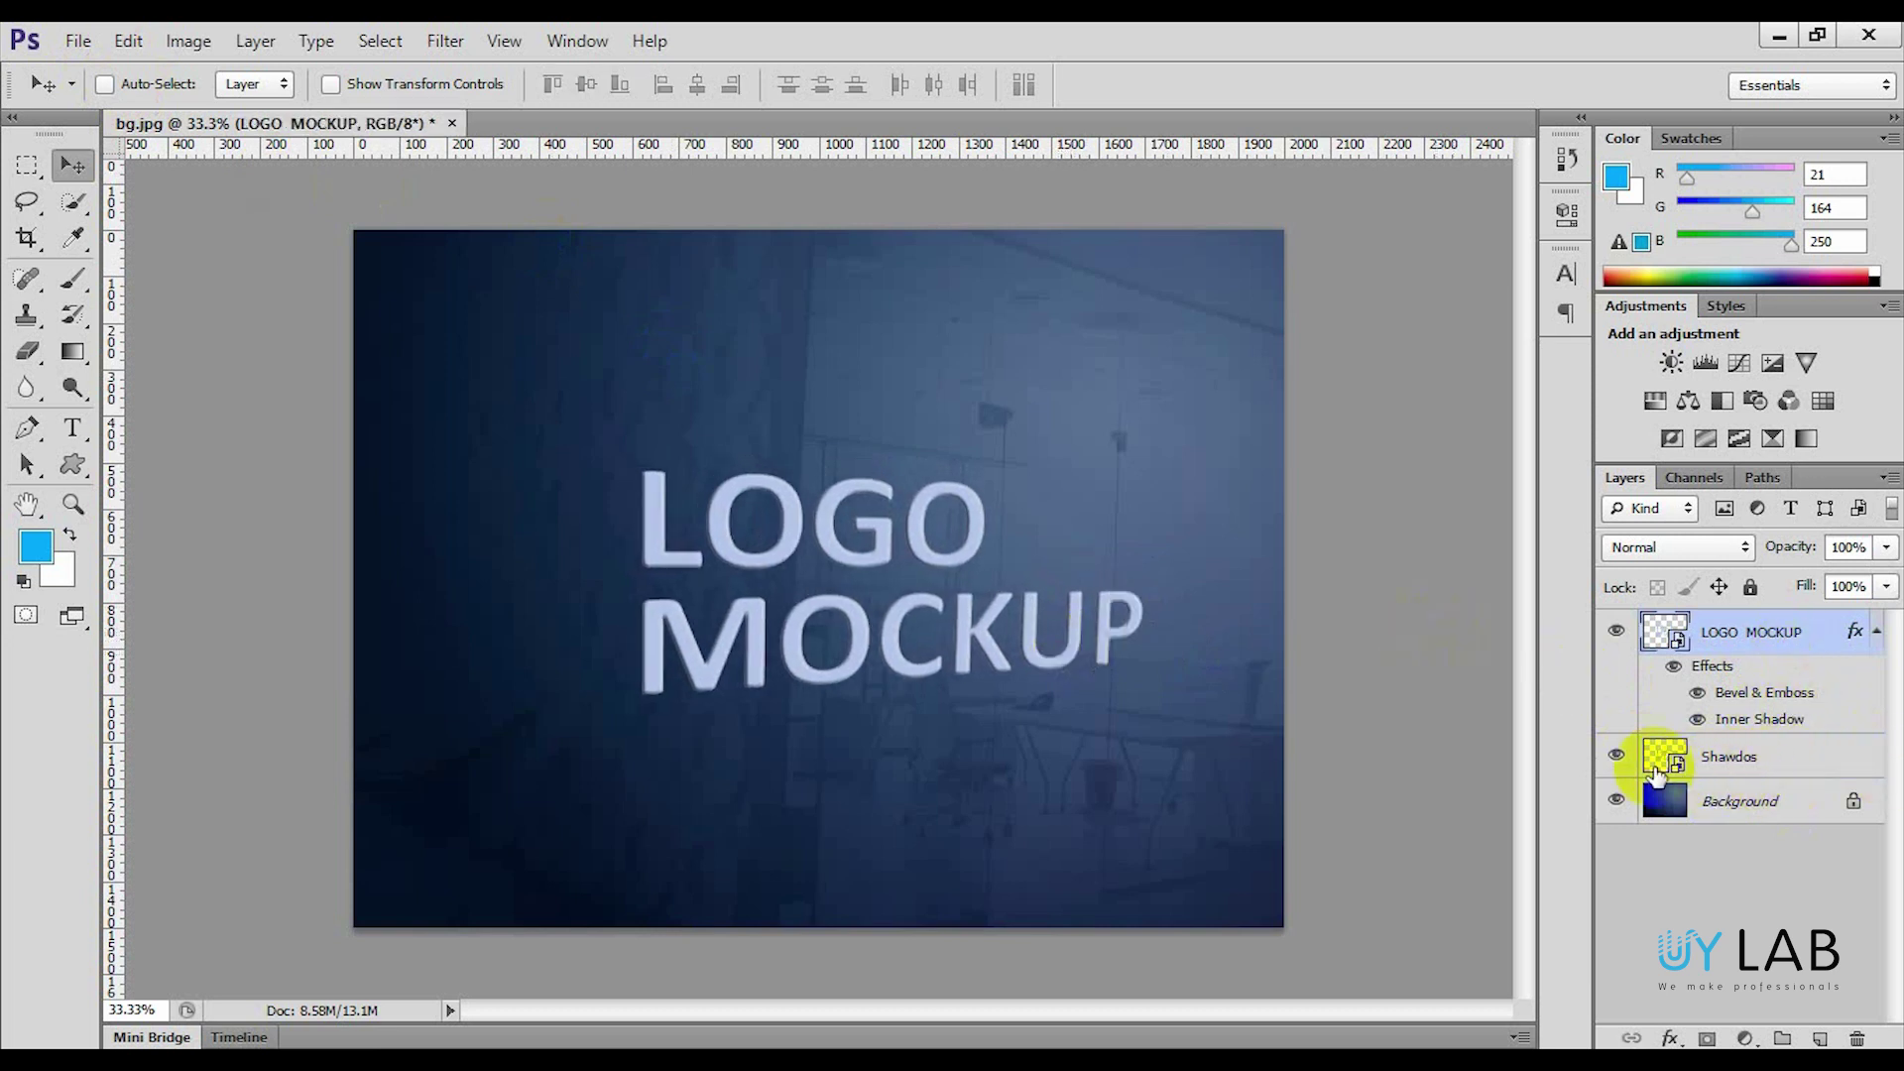
left_click(1696, 759)
left_click(1619, 759)
left_click(1618, 759)
left_click(1618, 758)
left_click(1619, 759)
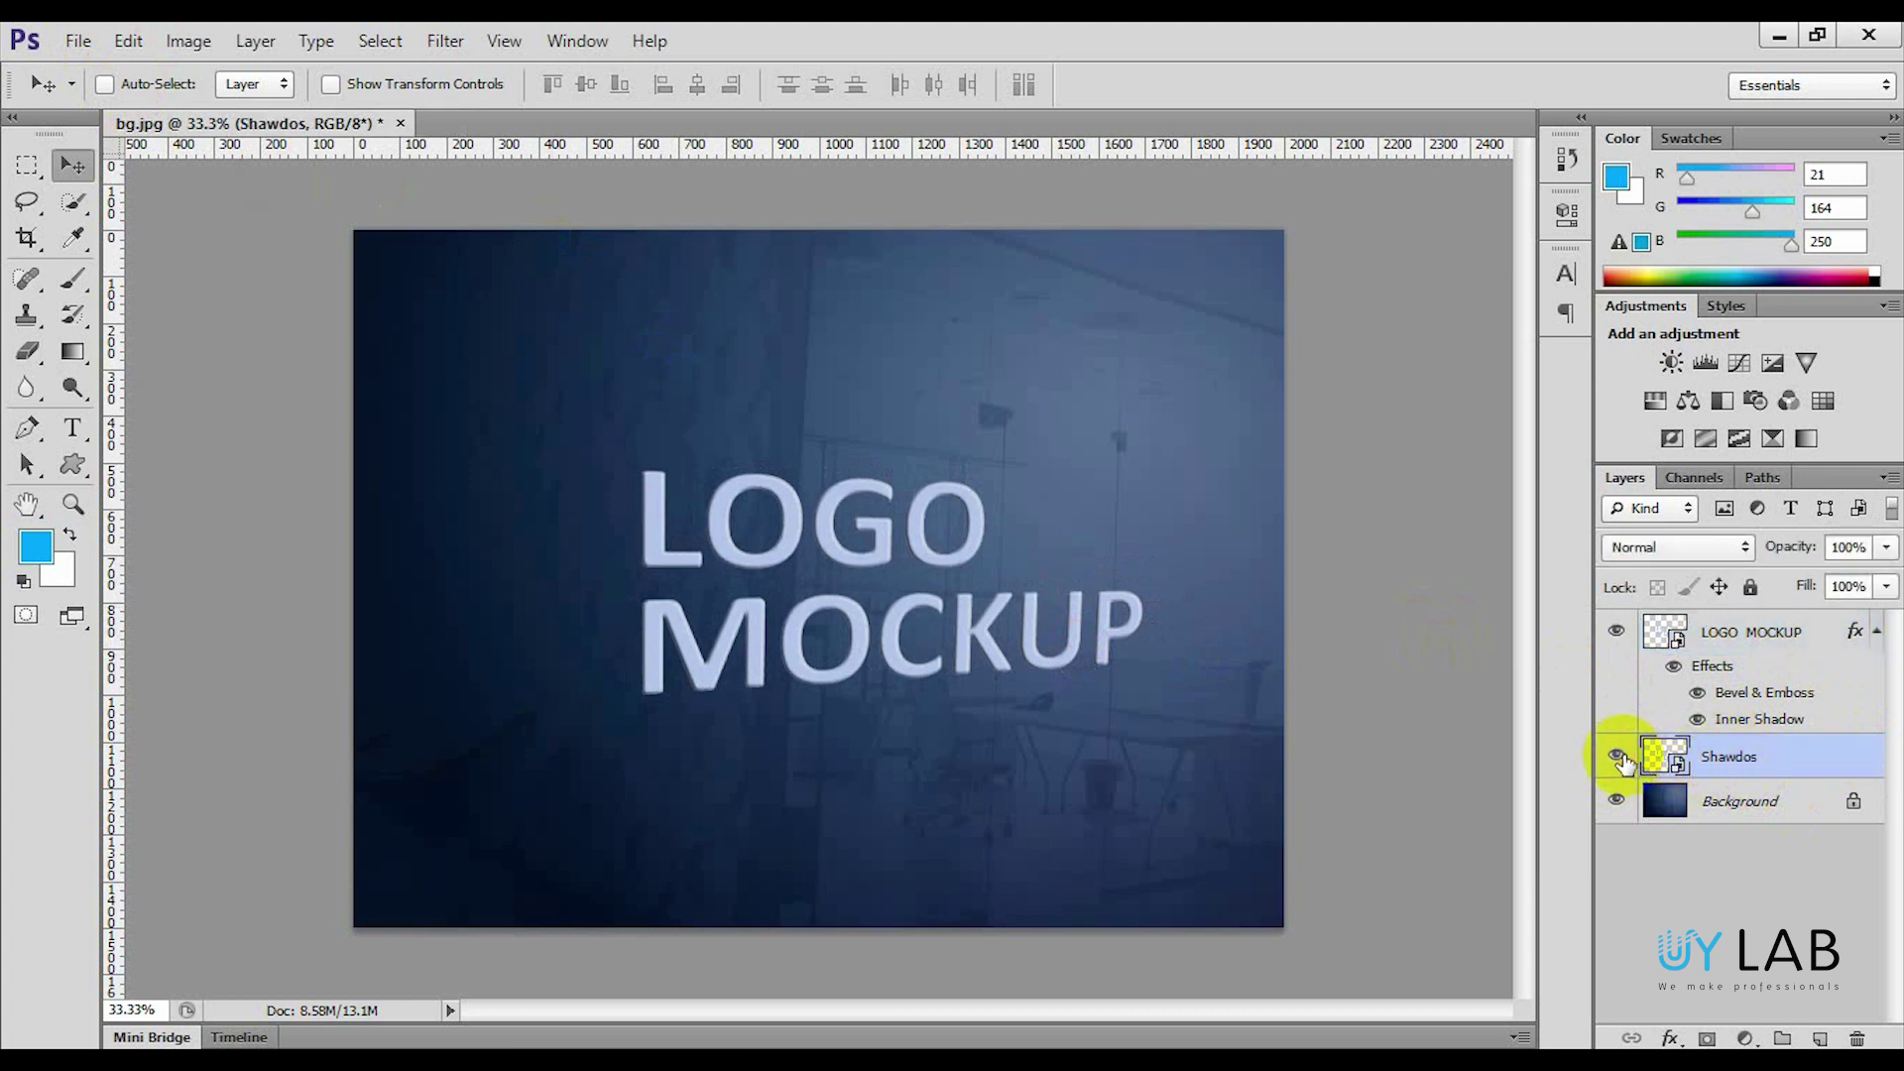
- Add a black (000000) Color Overlay to Shawdos through its Blending Options
right_click(1761, 760)
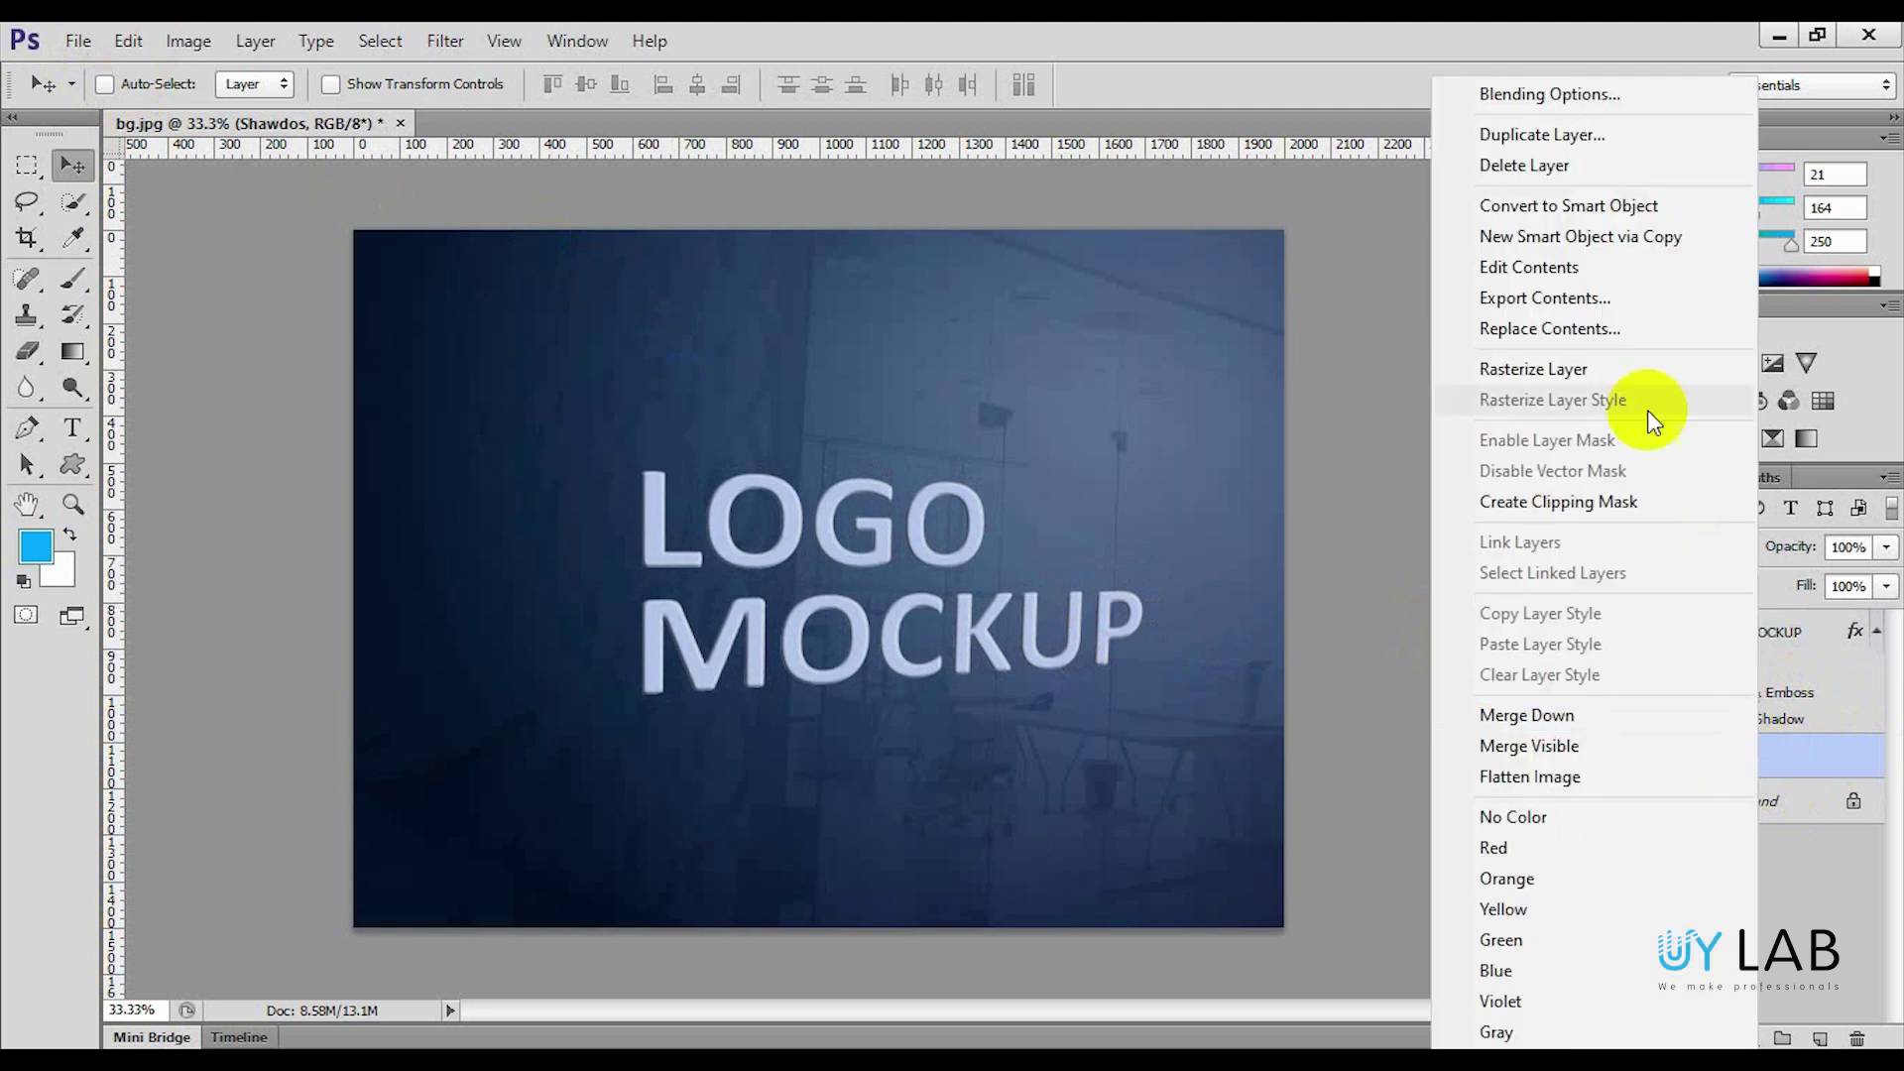
left_click(1572, 105)
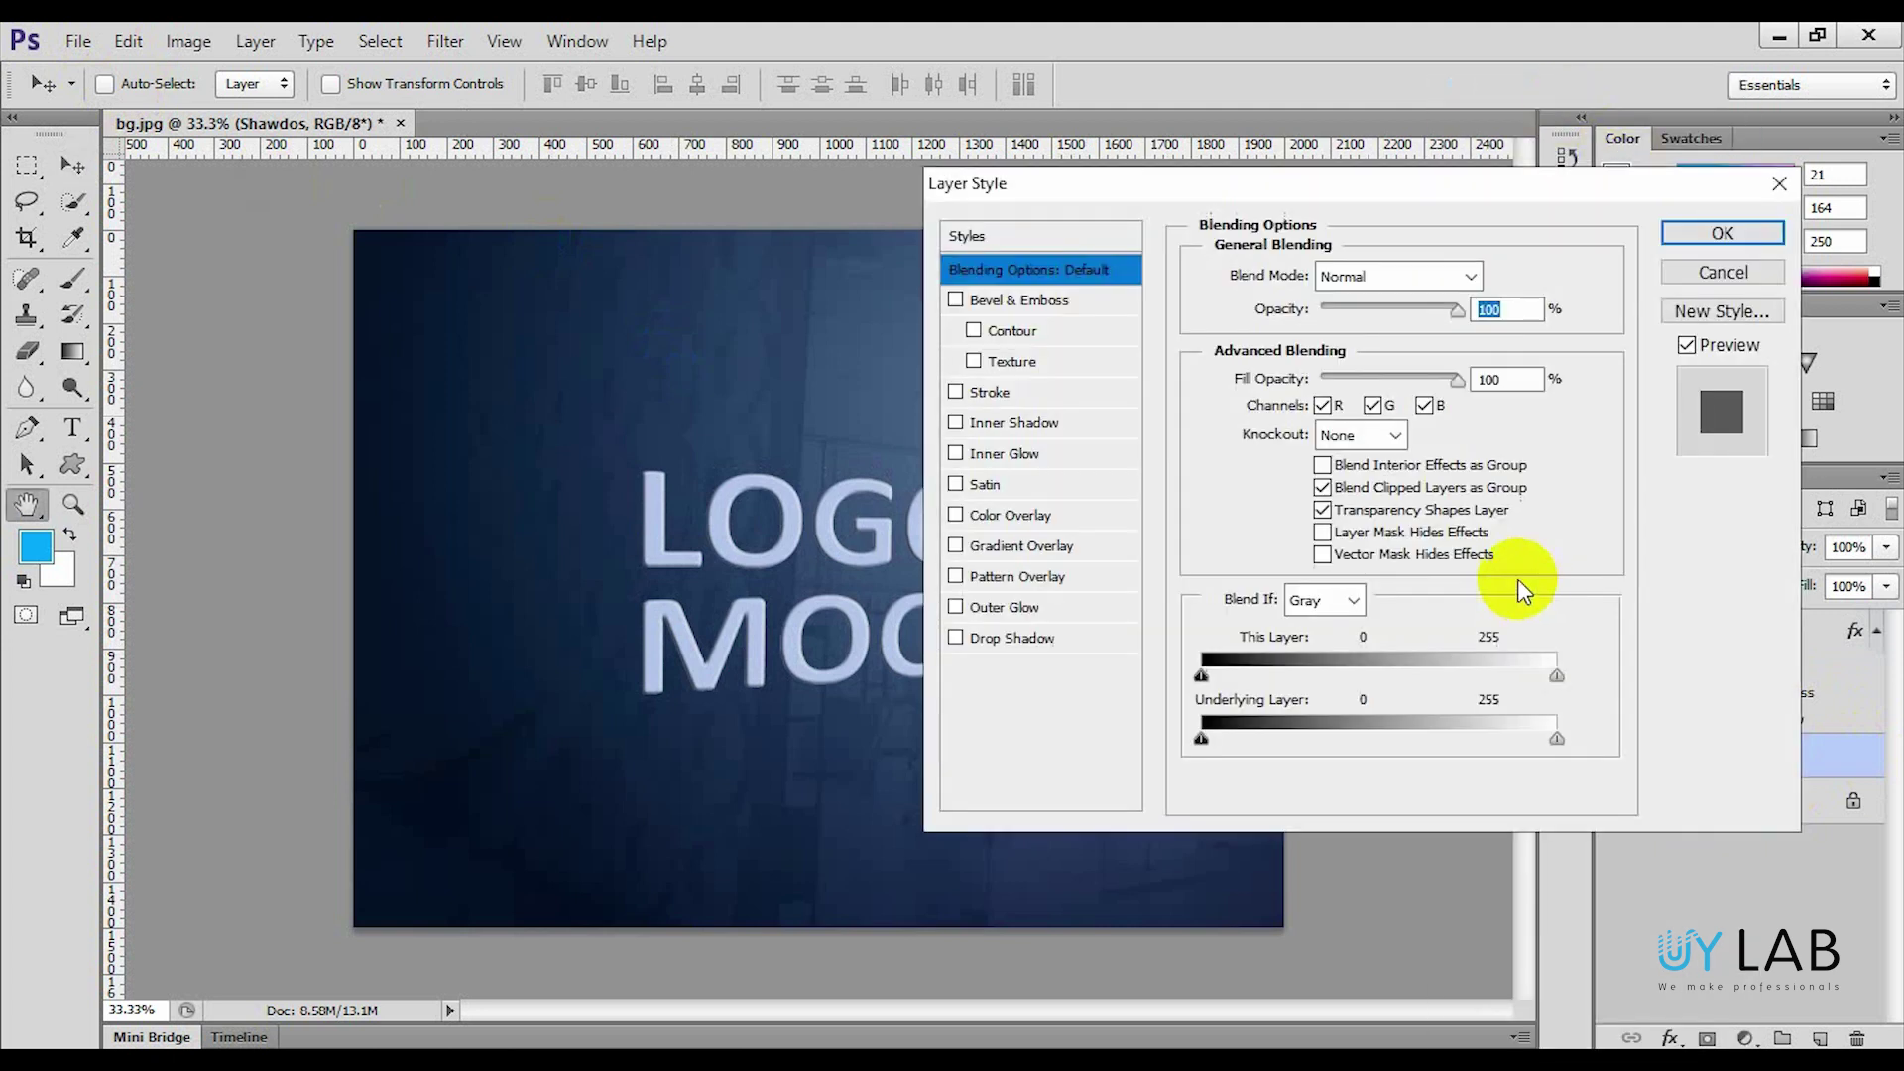
left_click_drag(1041, 191, 1270, 141)
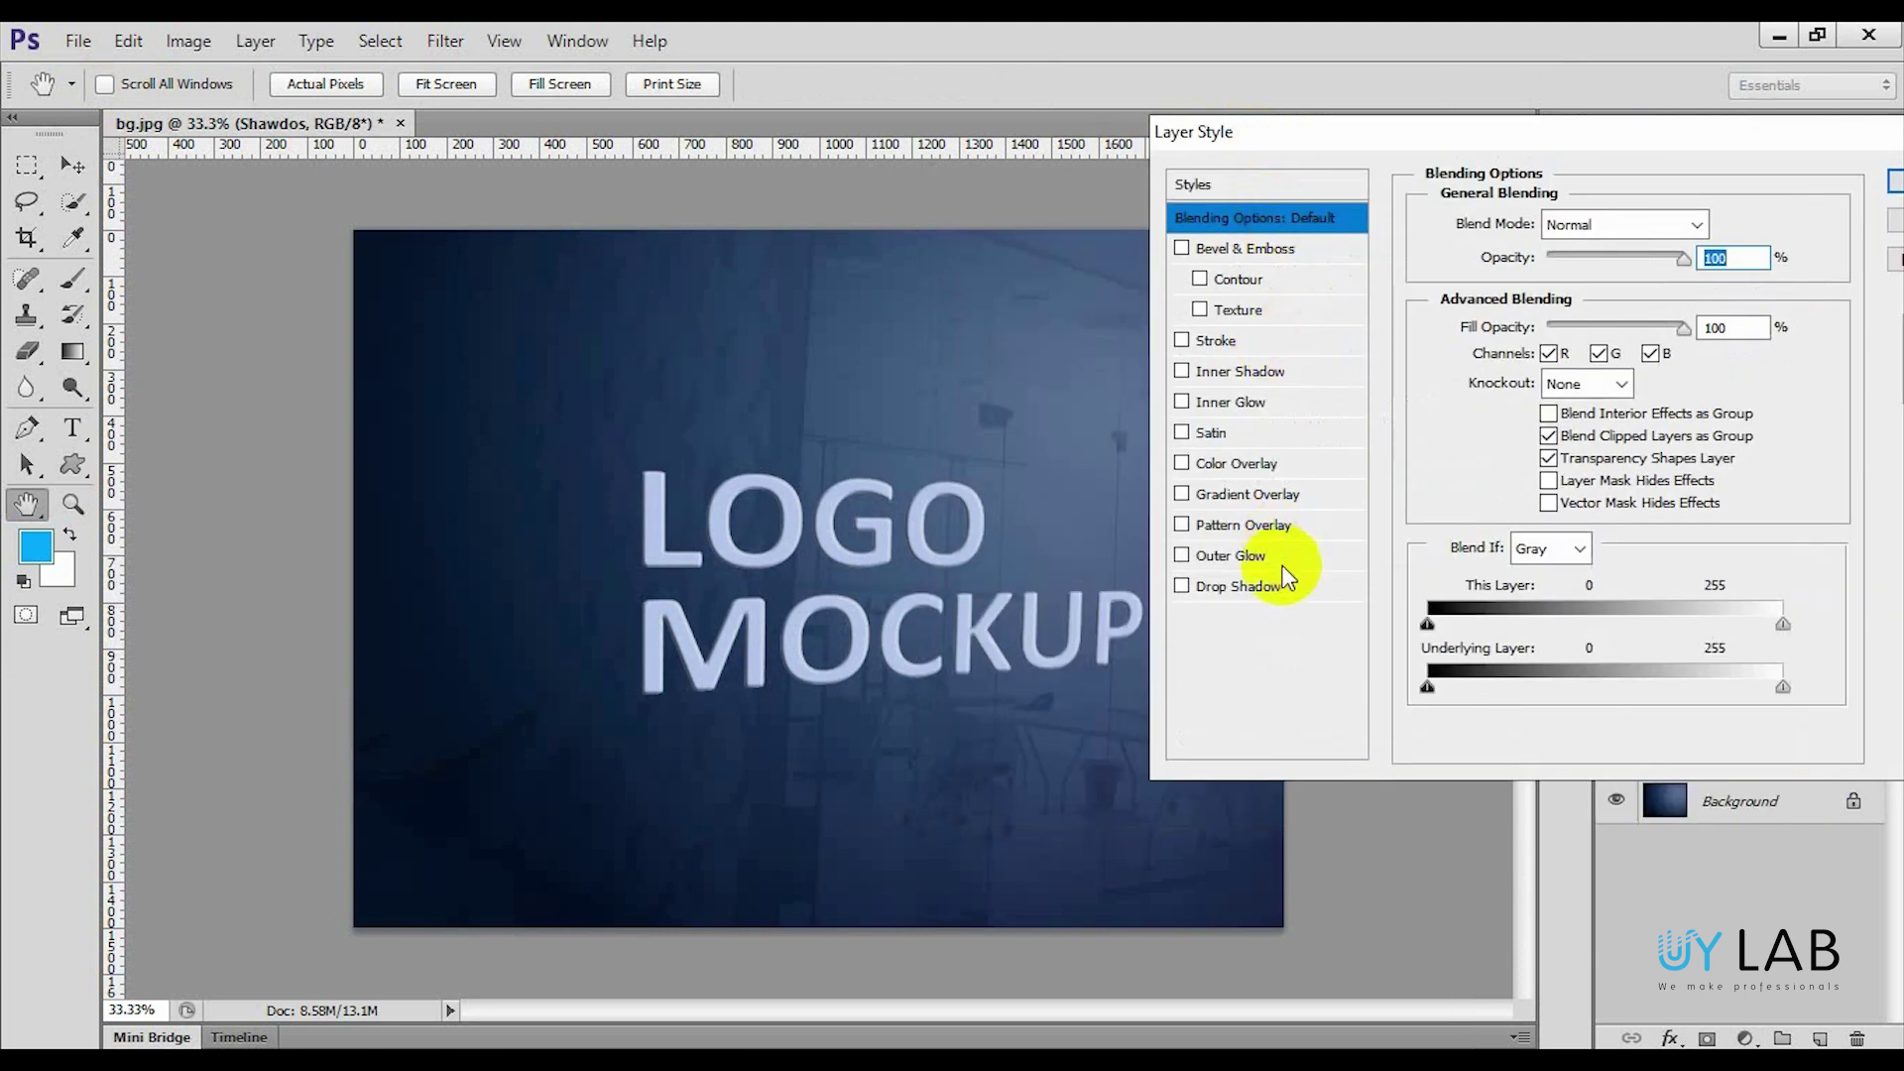
left_click(1238, 464)
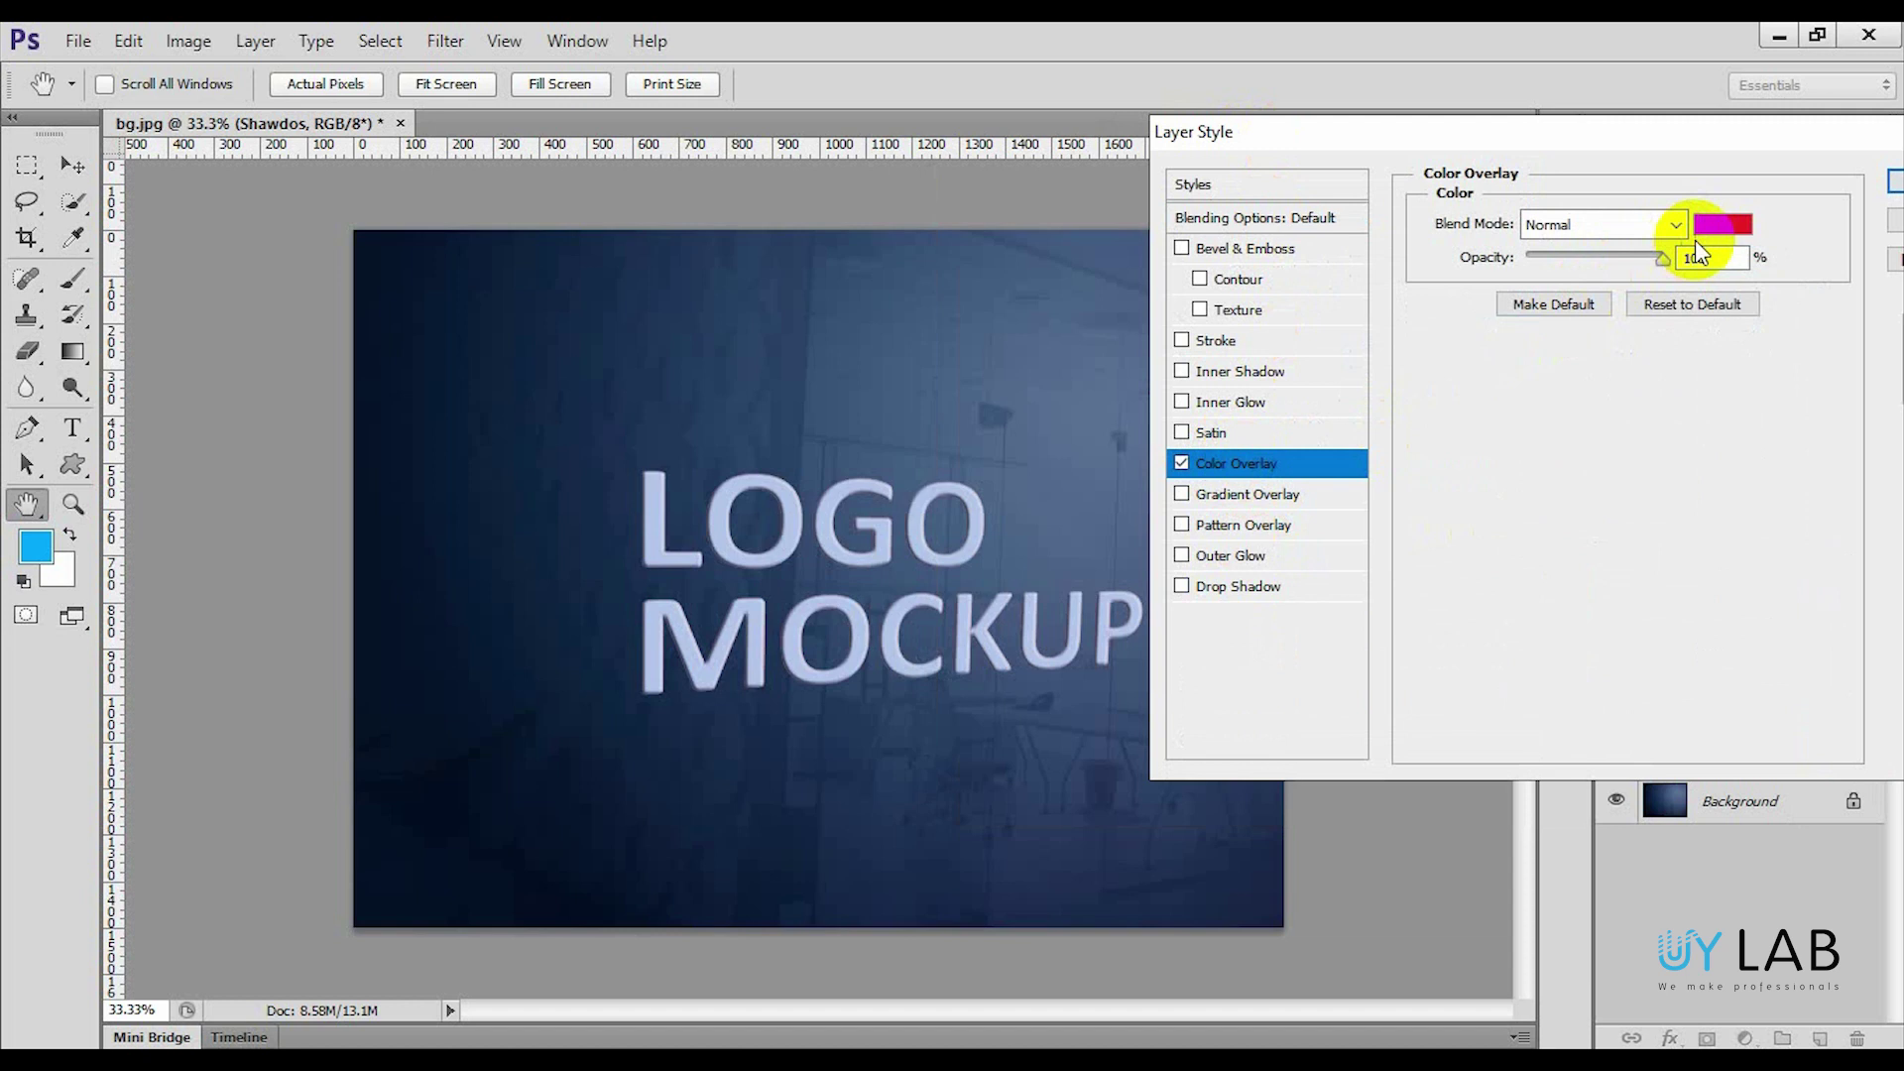
left_click(1730, 232)
left_click(896, 552)
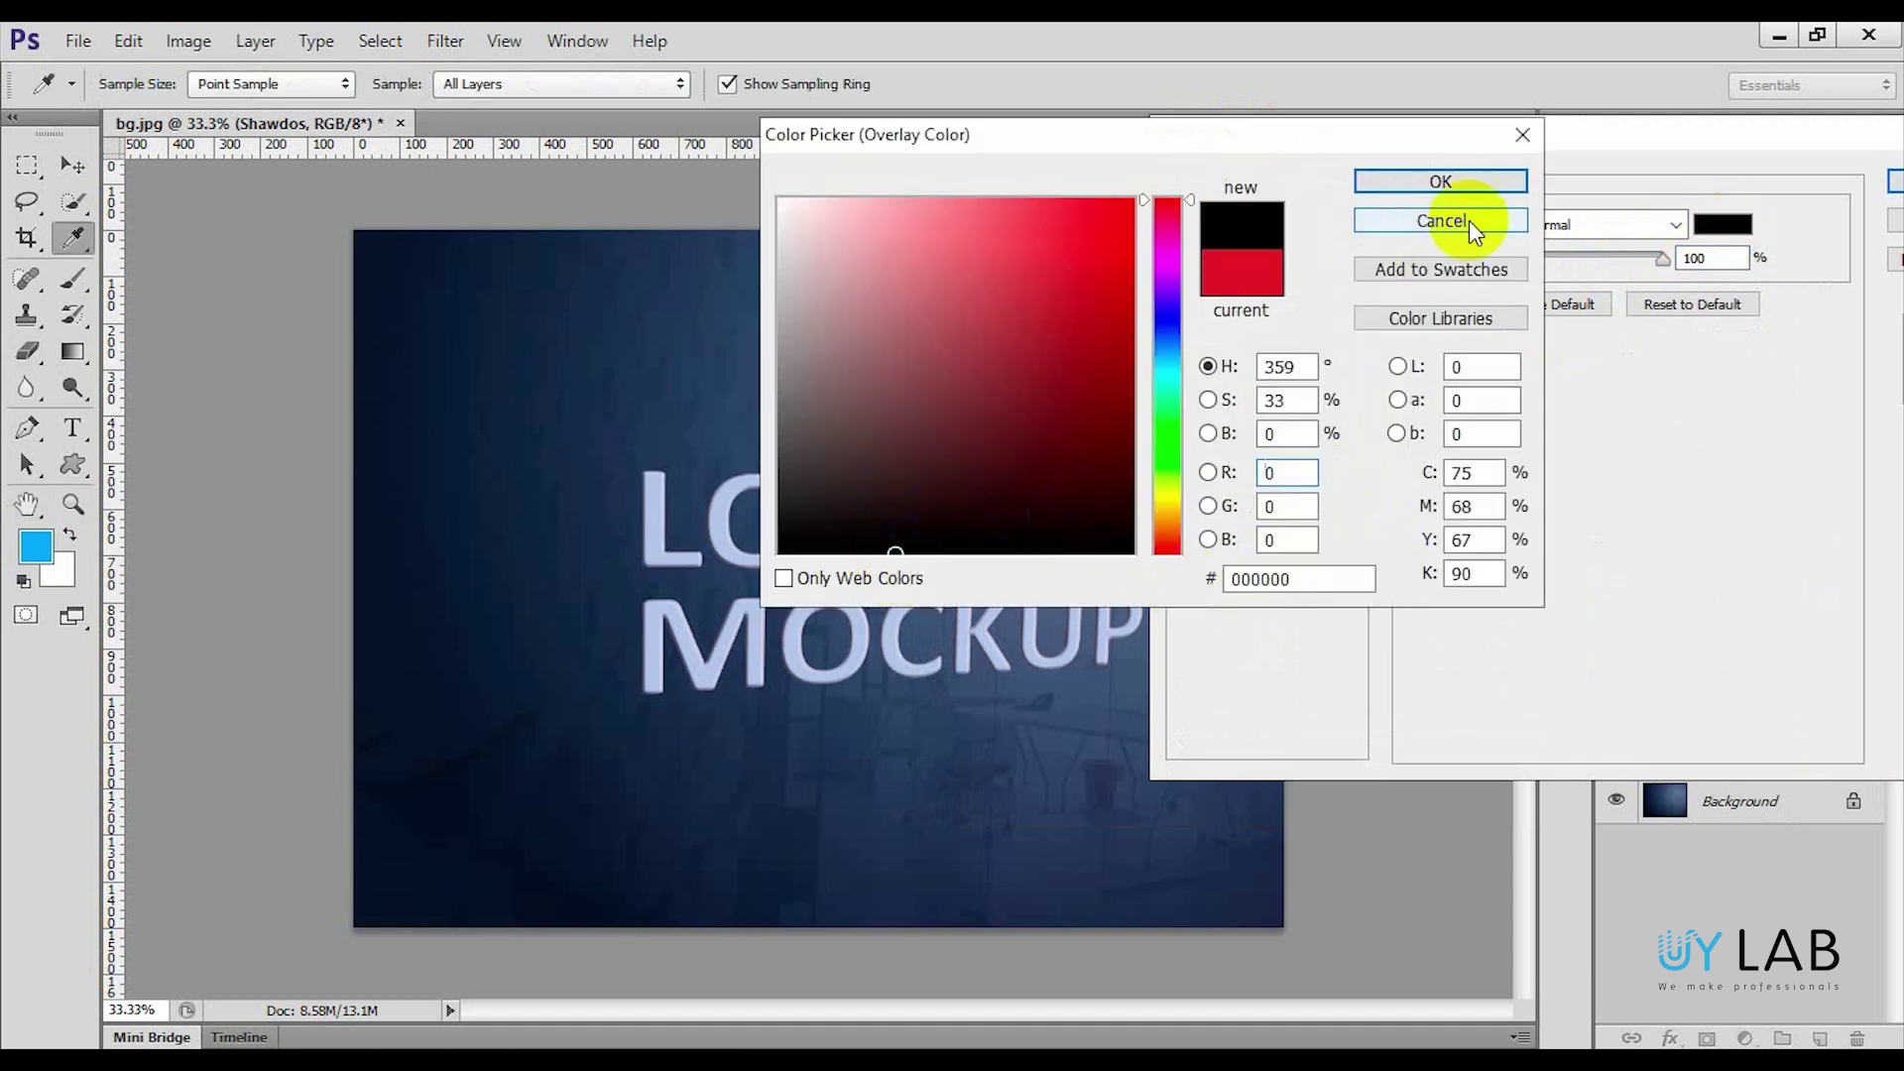
left_click(1488, 186)
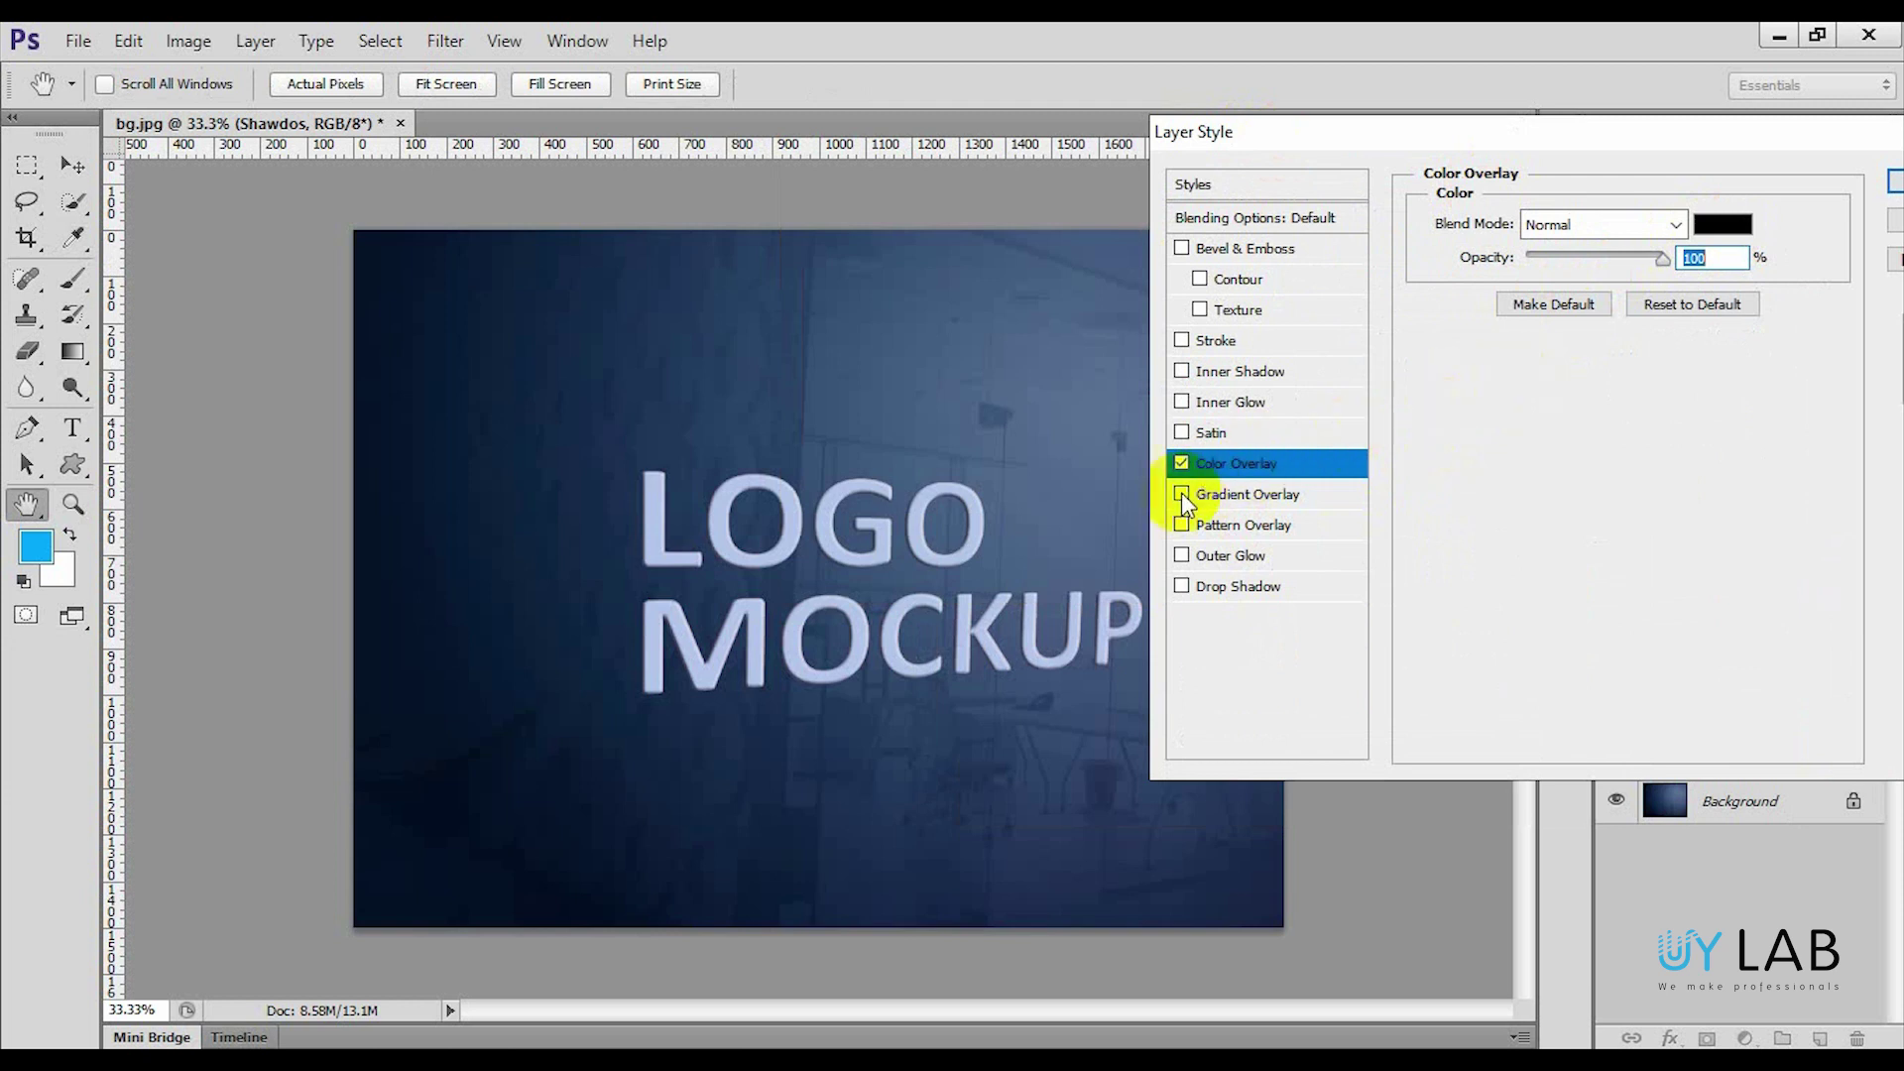
- Add a Multiply Drop Shadow (52% opacity, 23 px distance, 14 px size) beside the Color Overlay on Shawdos
left_click(1247, 593)
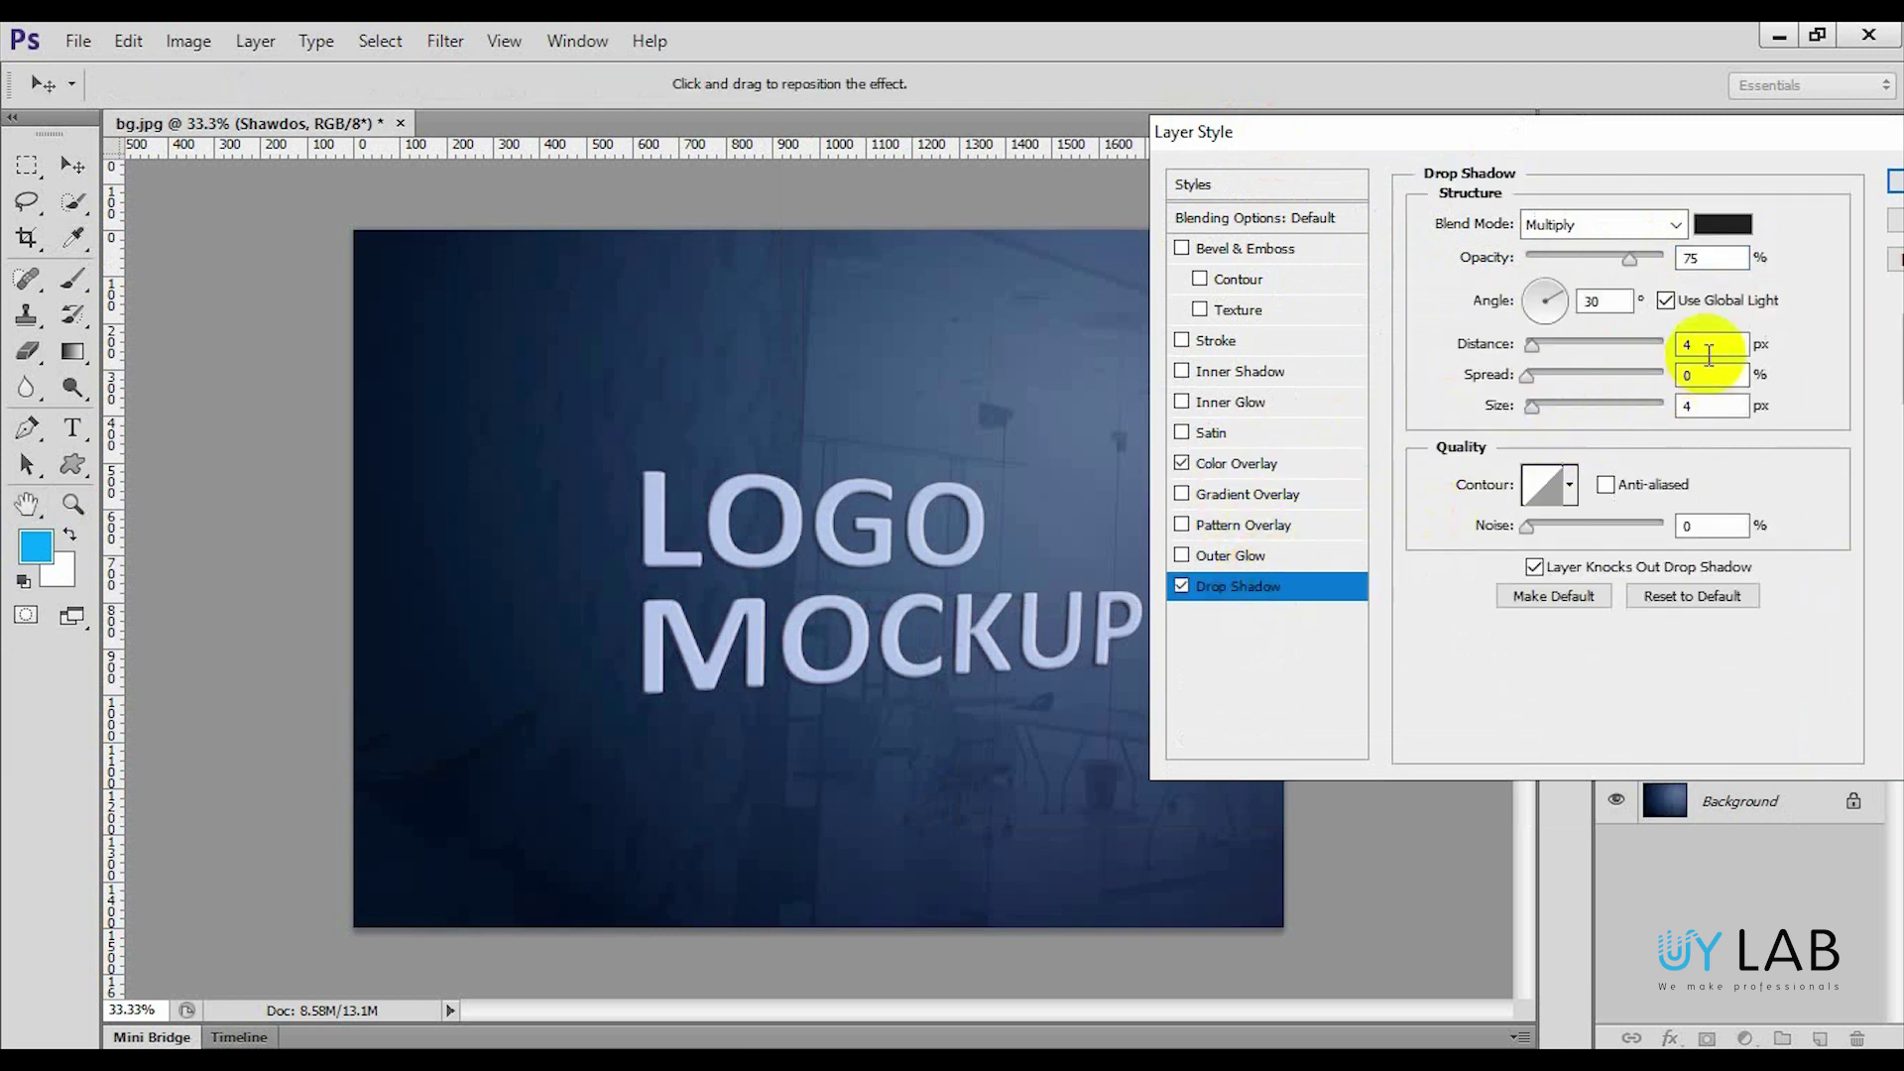
double_click(1717, 258)
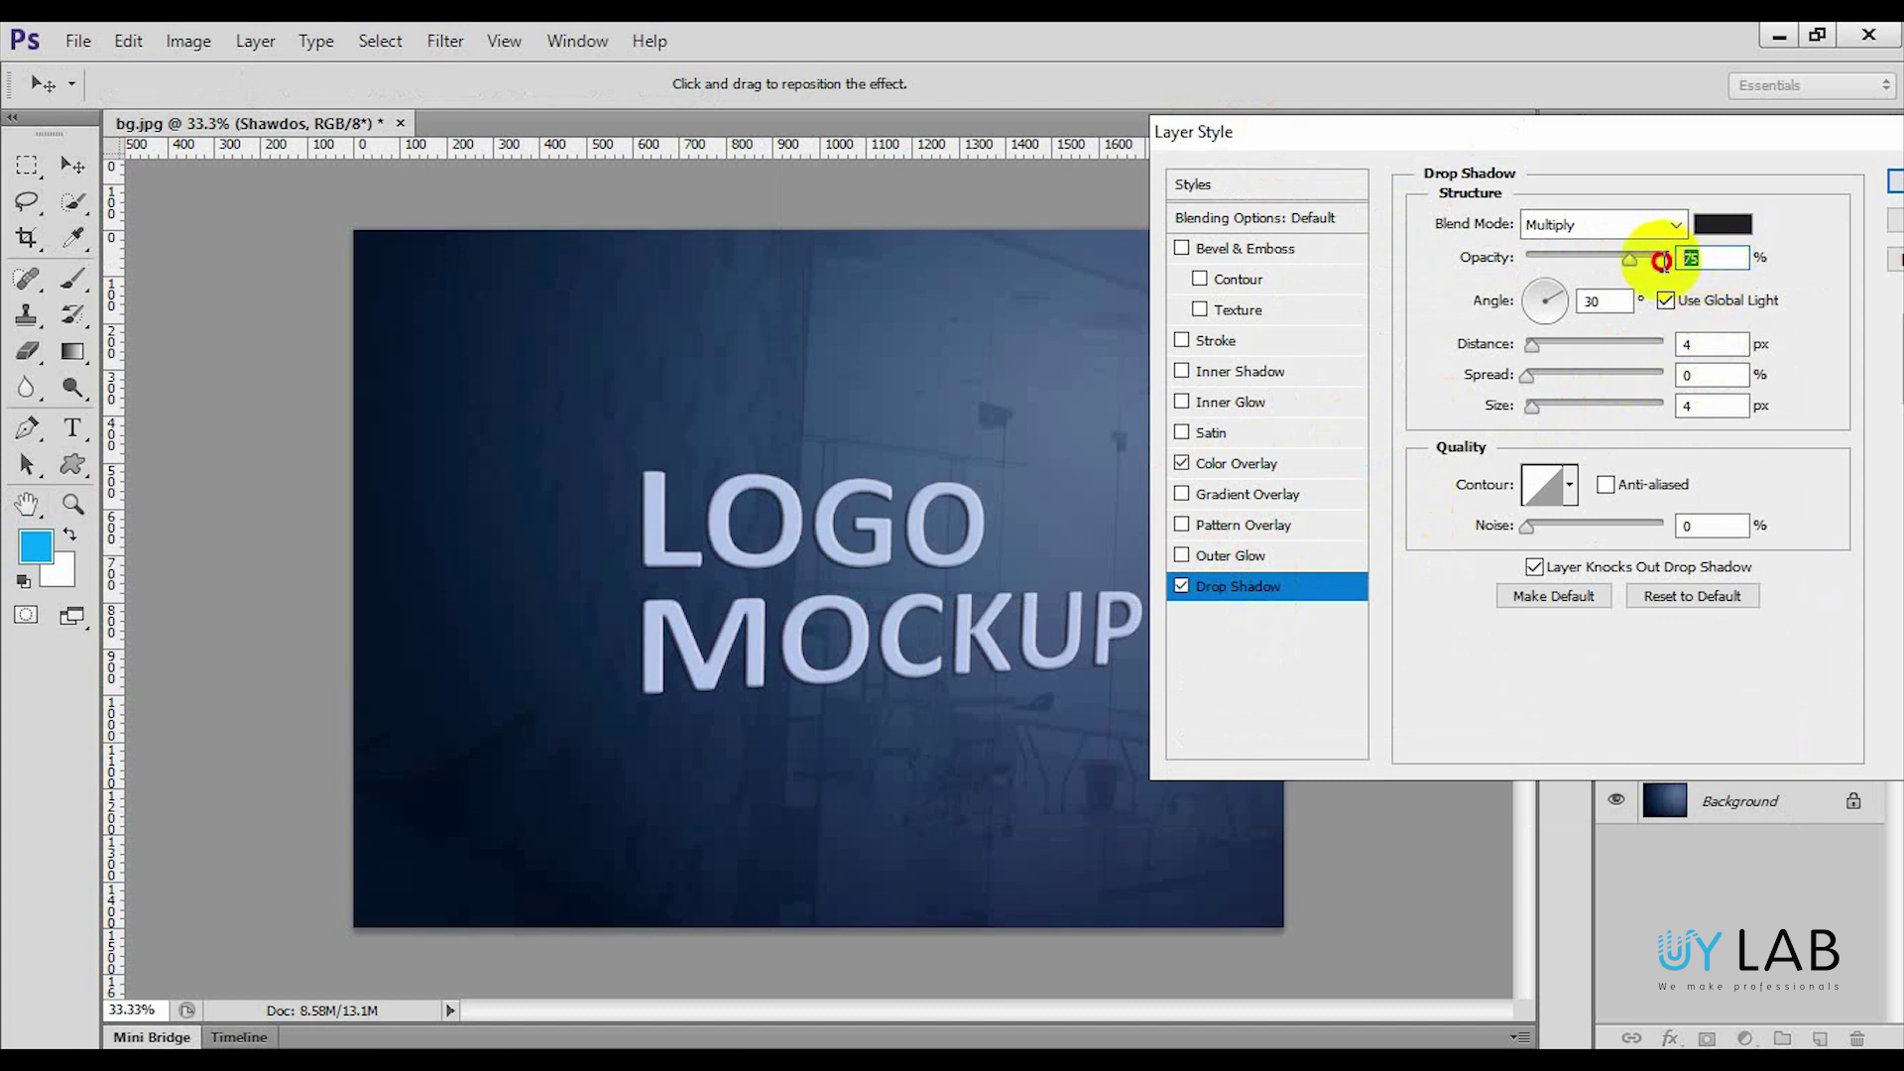
type("52")
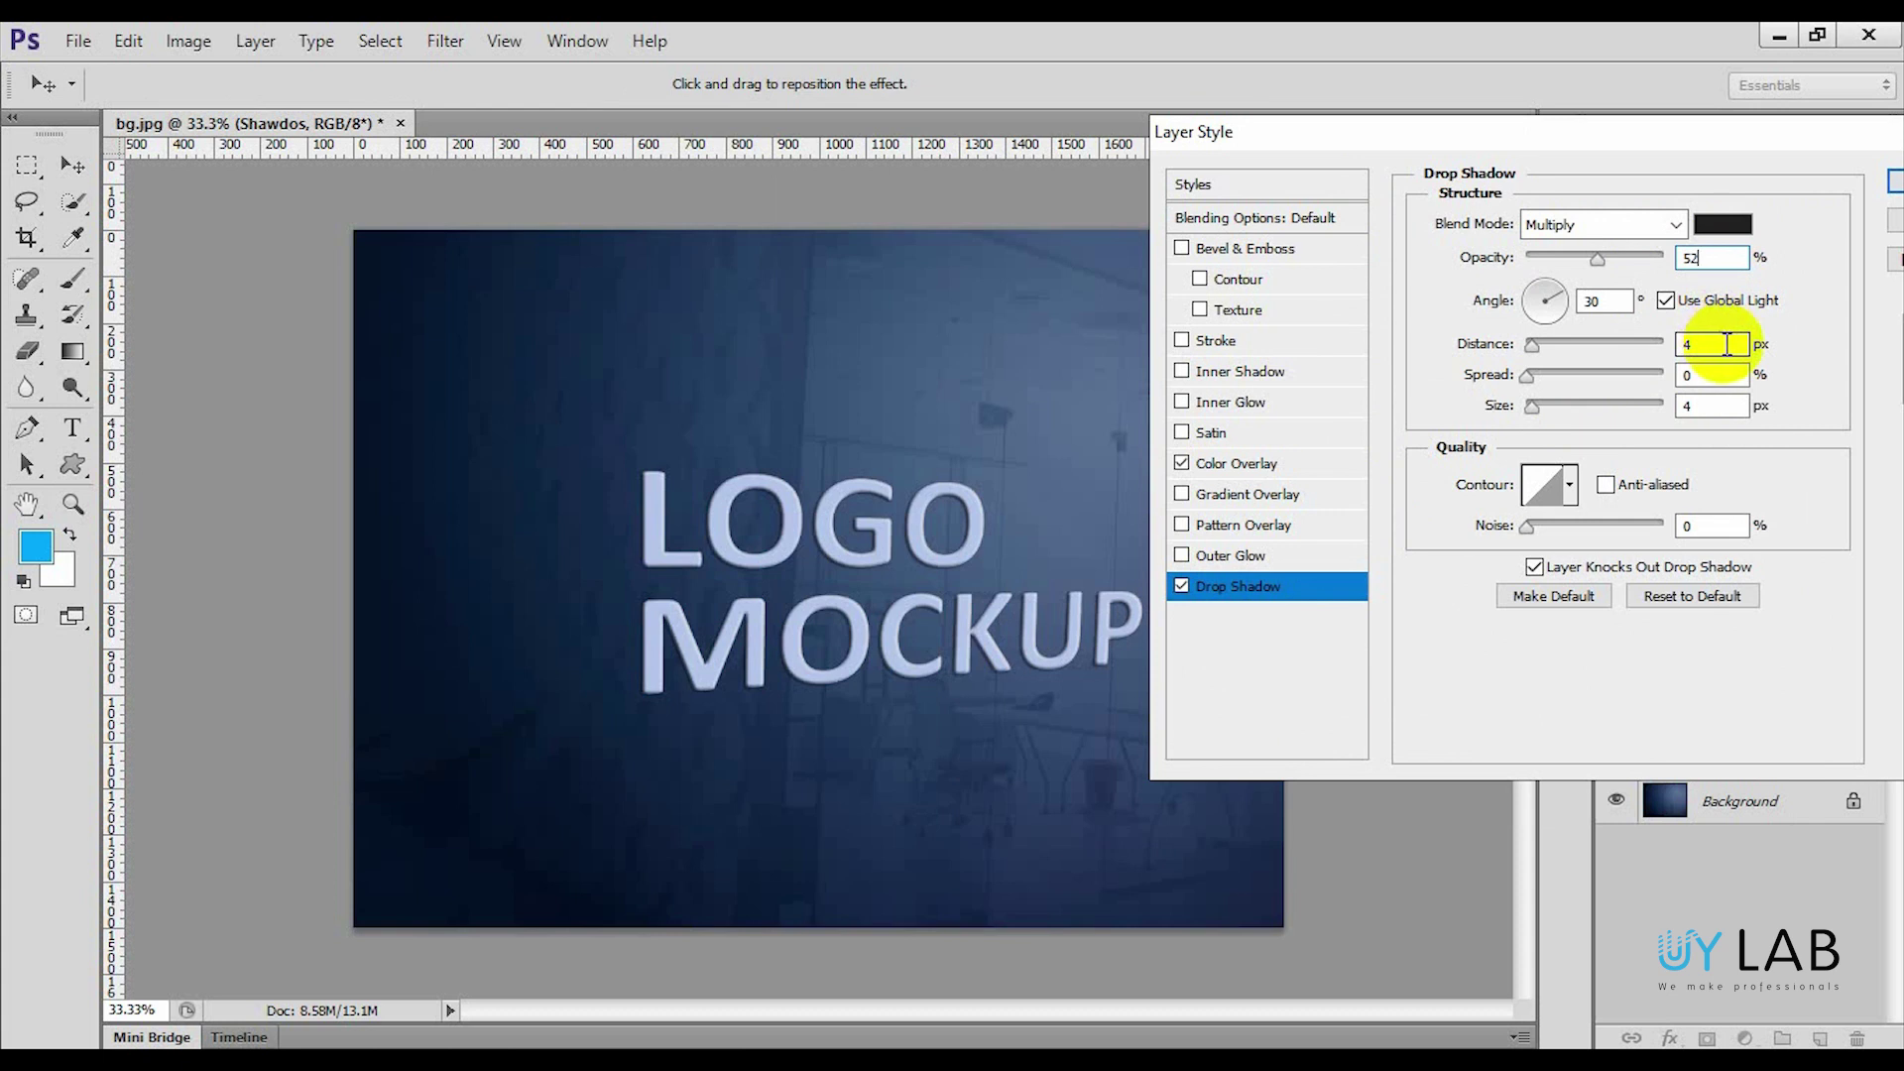
left_click(1730, 346)
double_click(1730, 346)
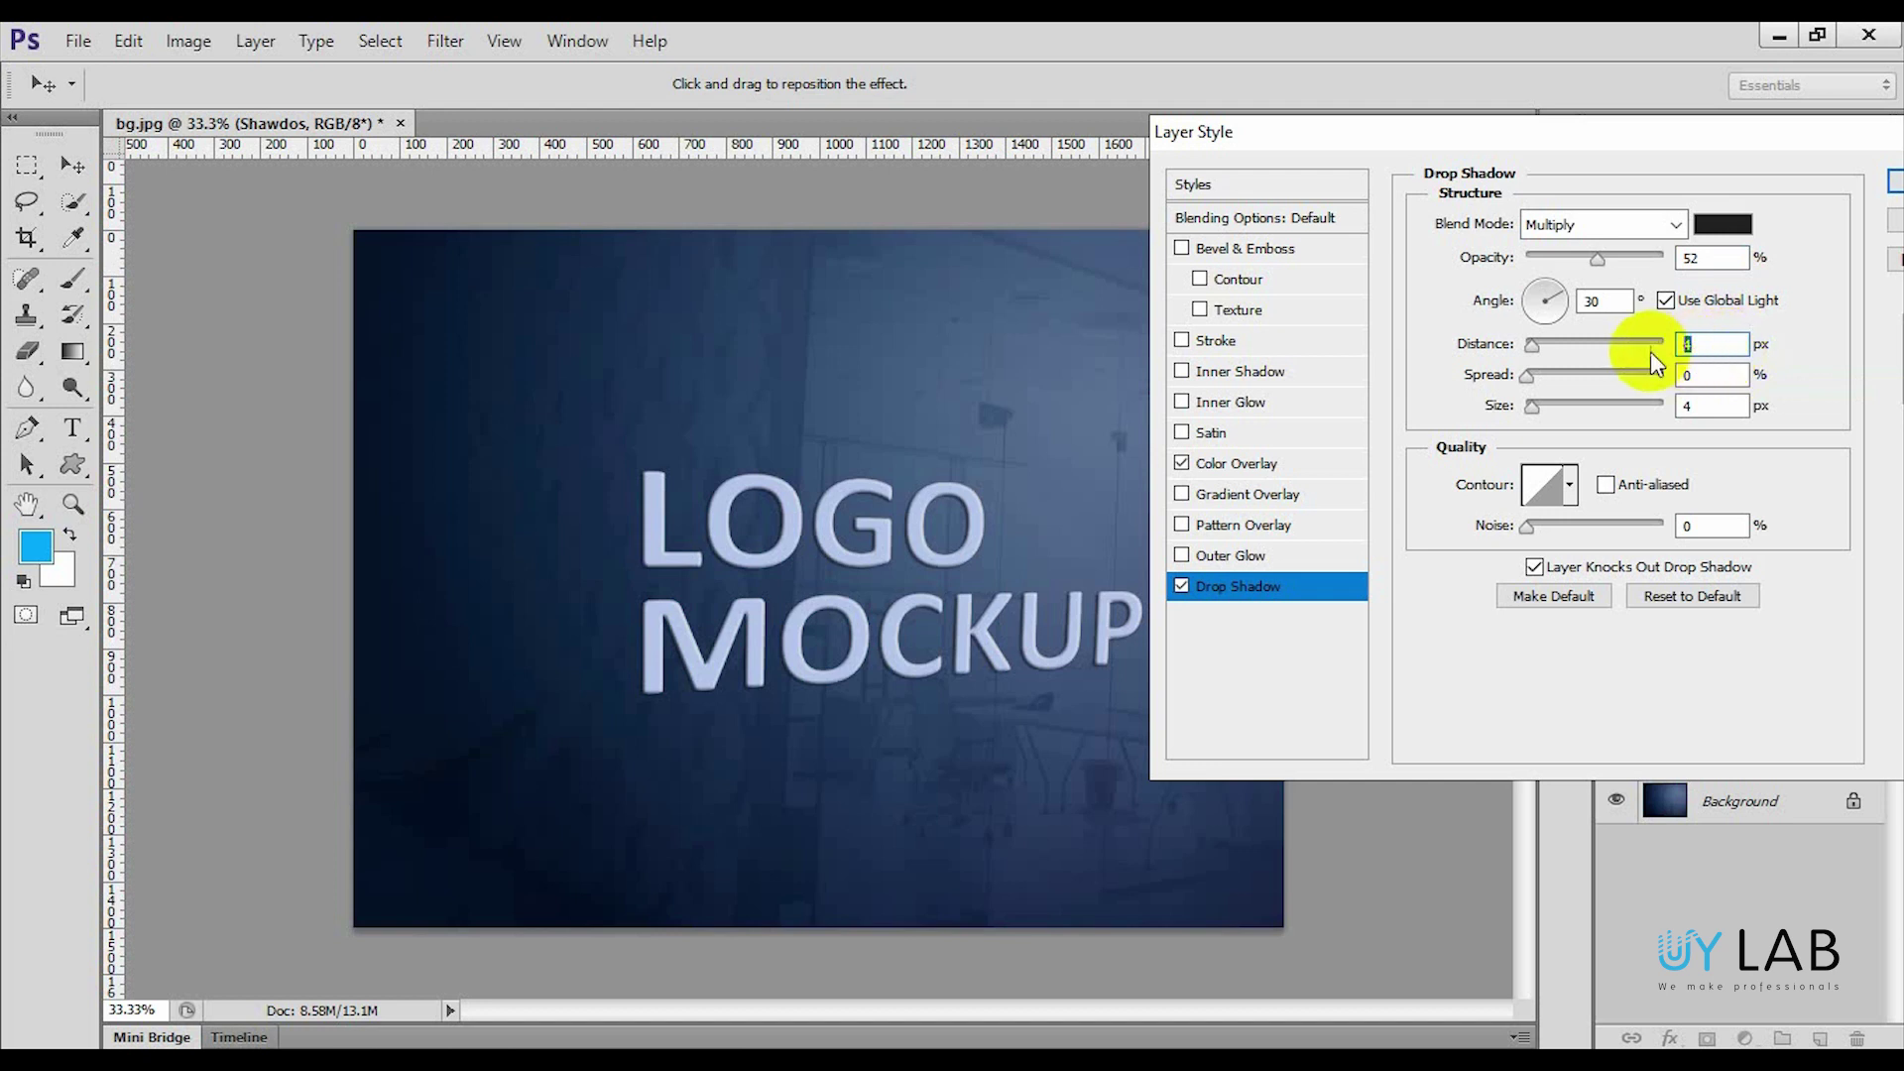
type("23")
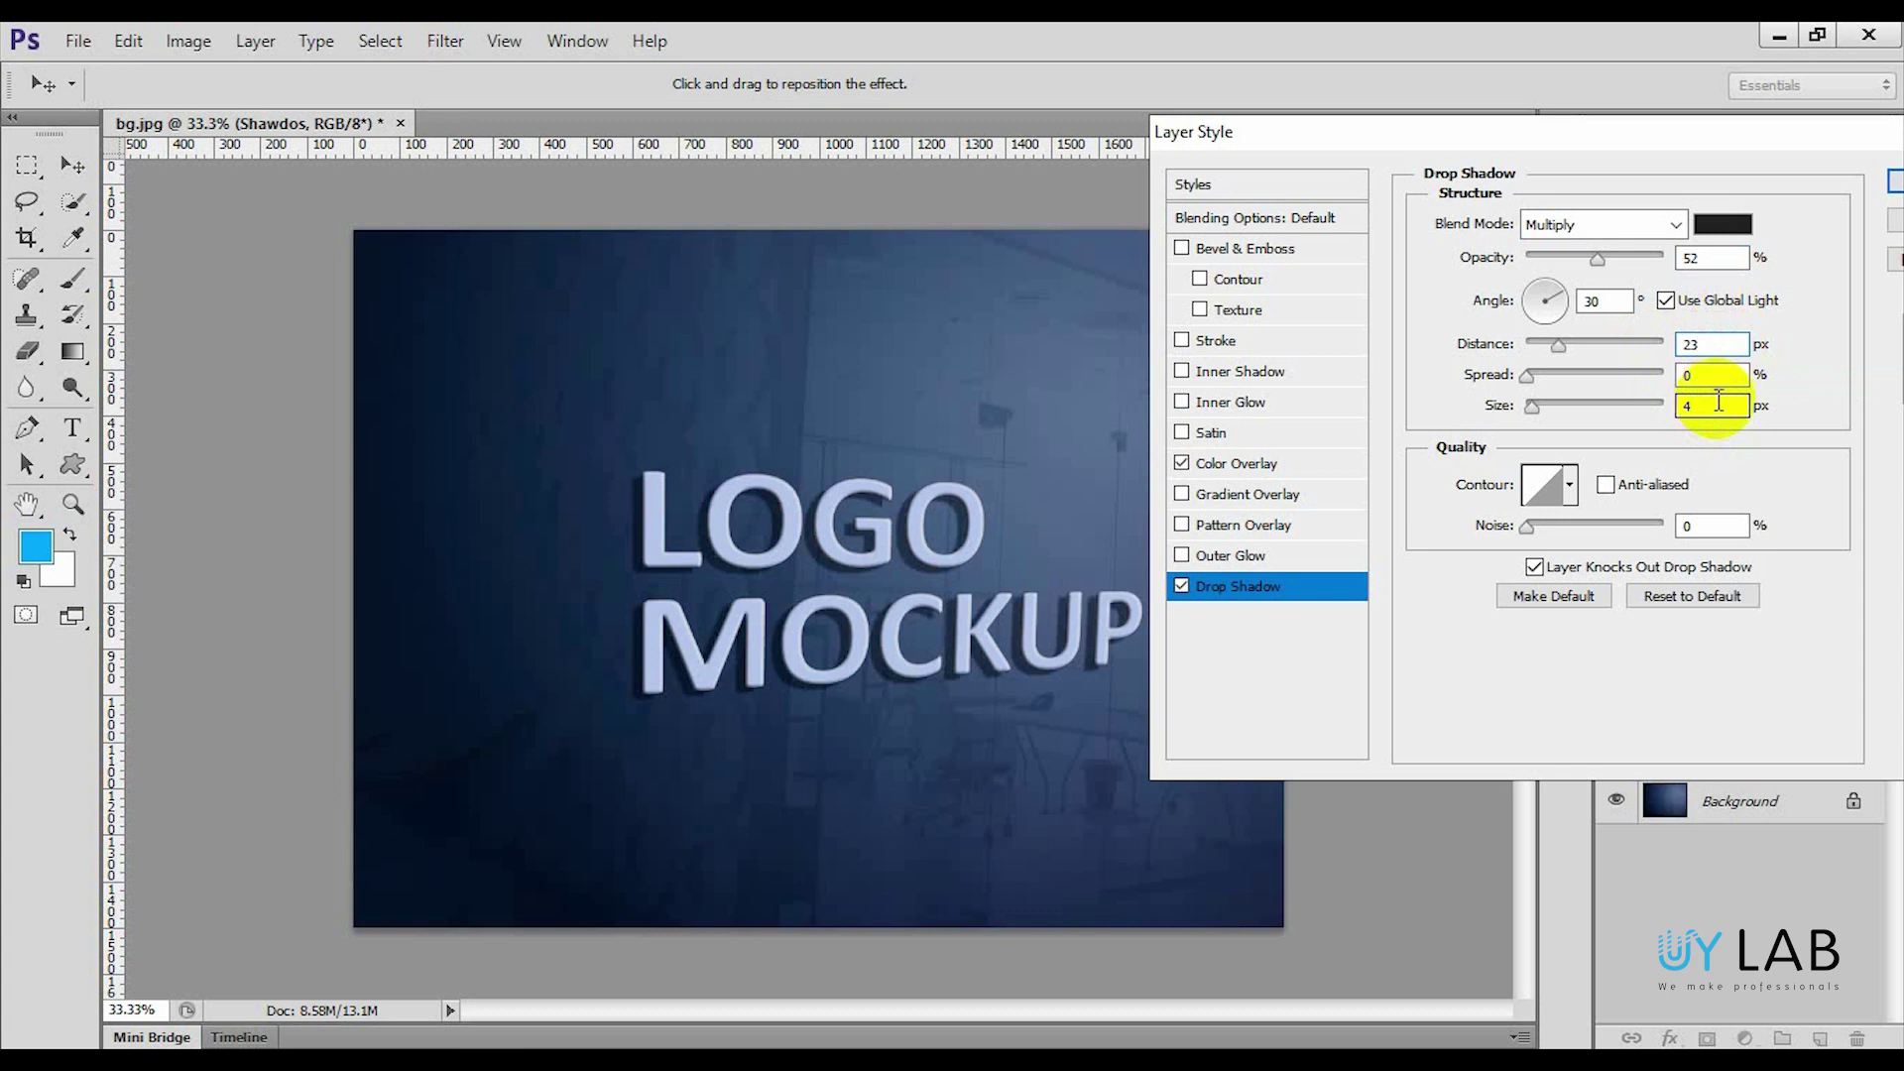
double_click(1673, 408)
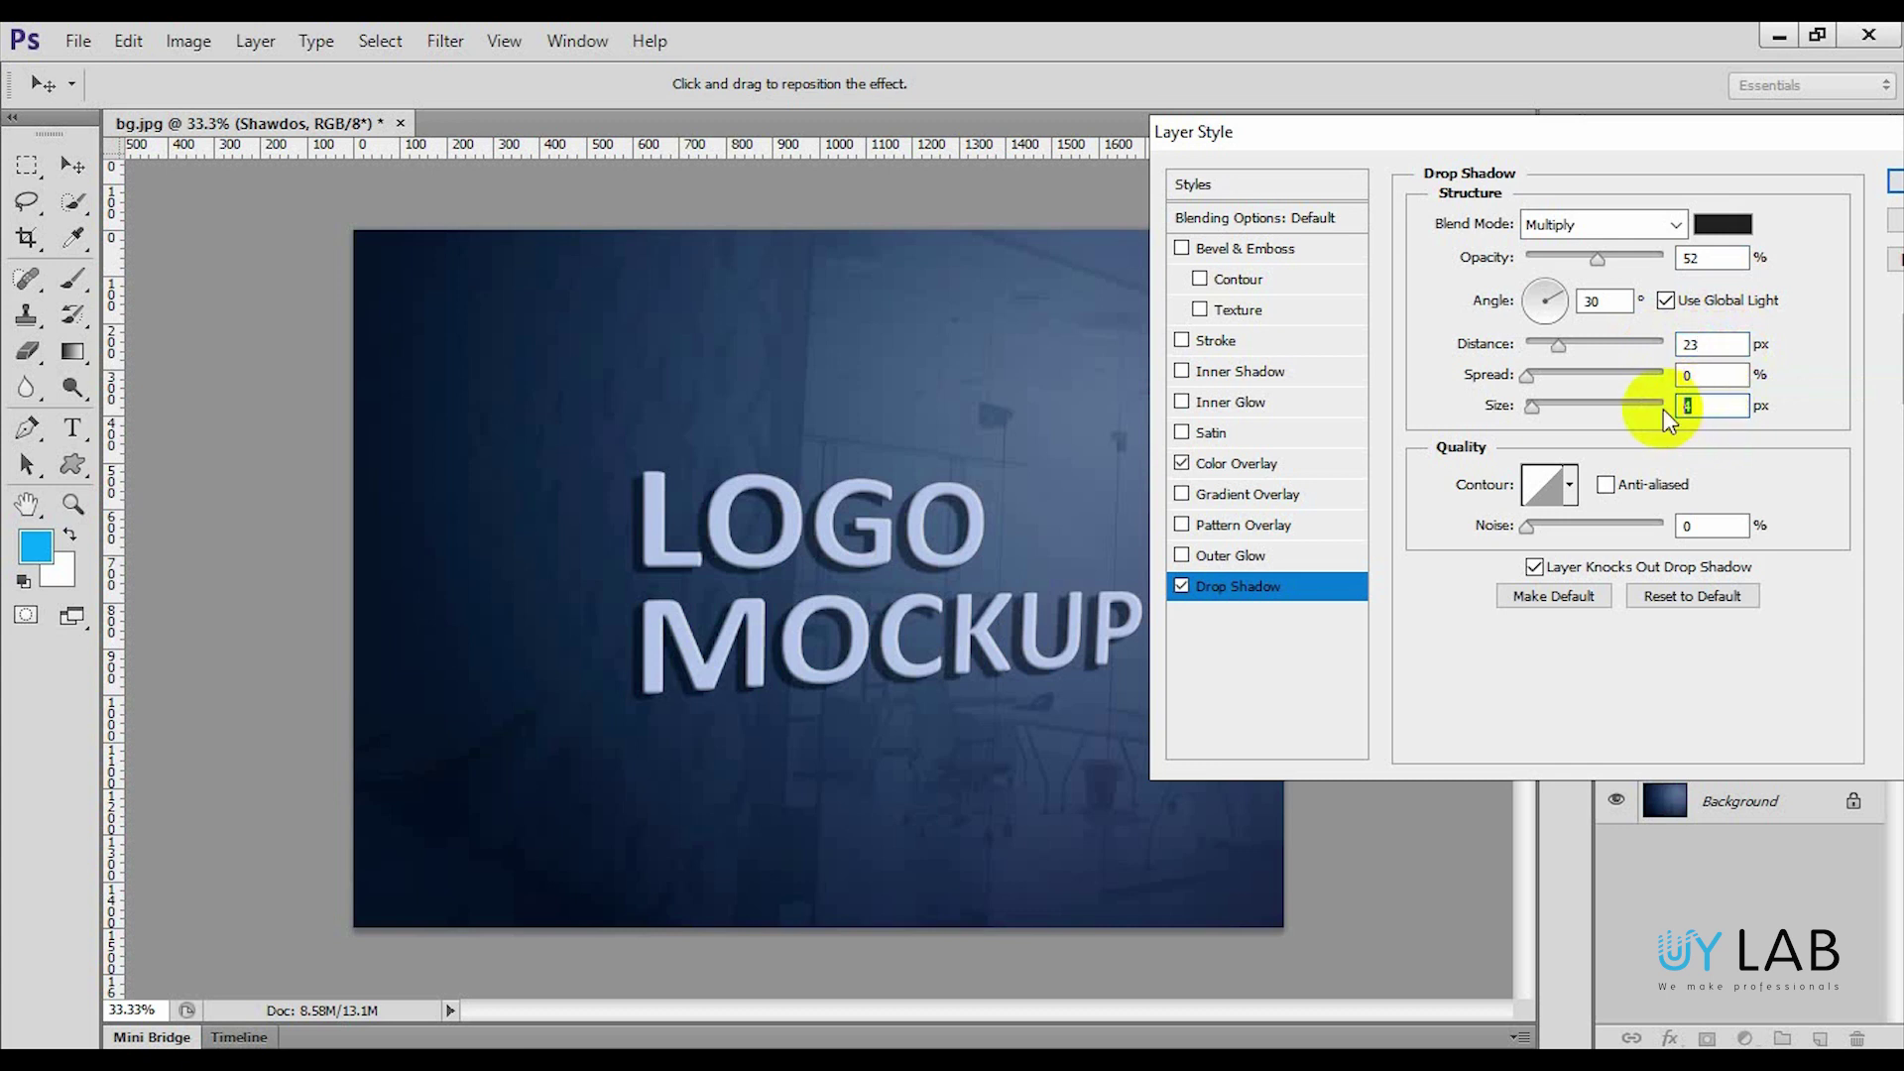
type("14")
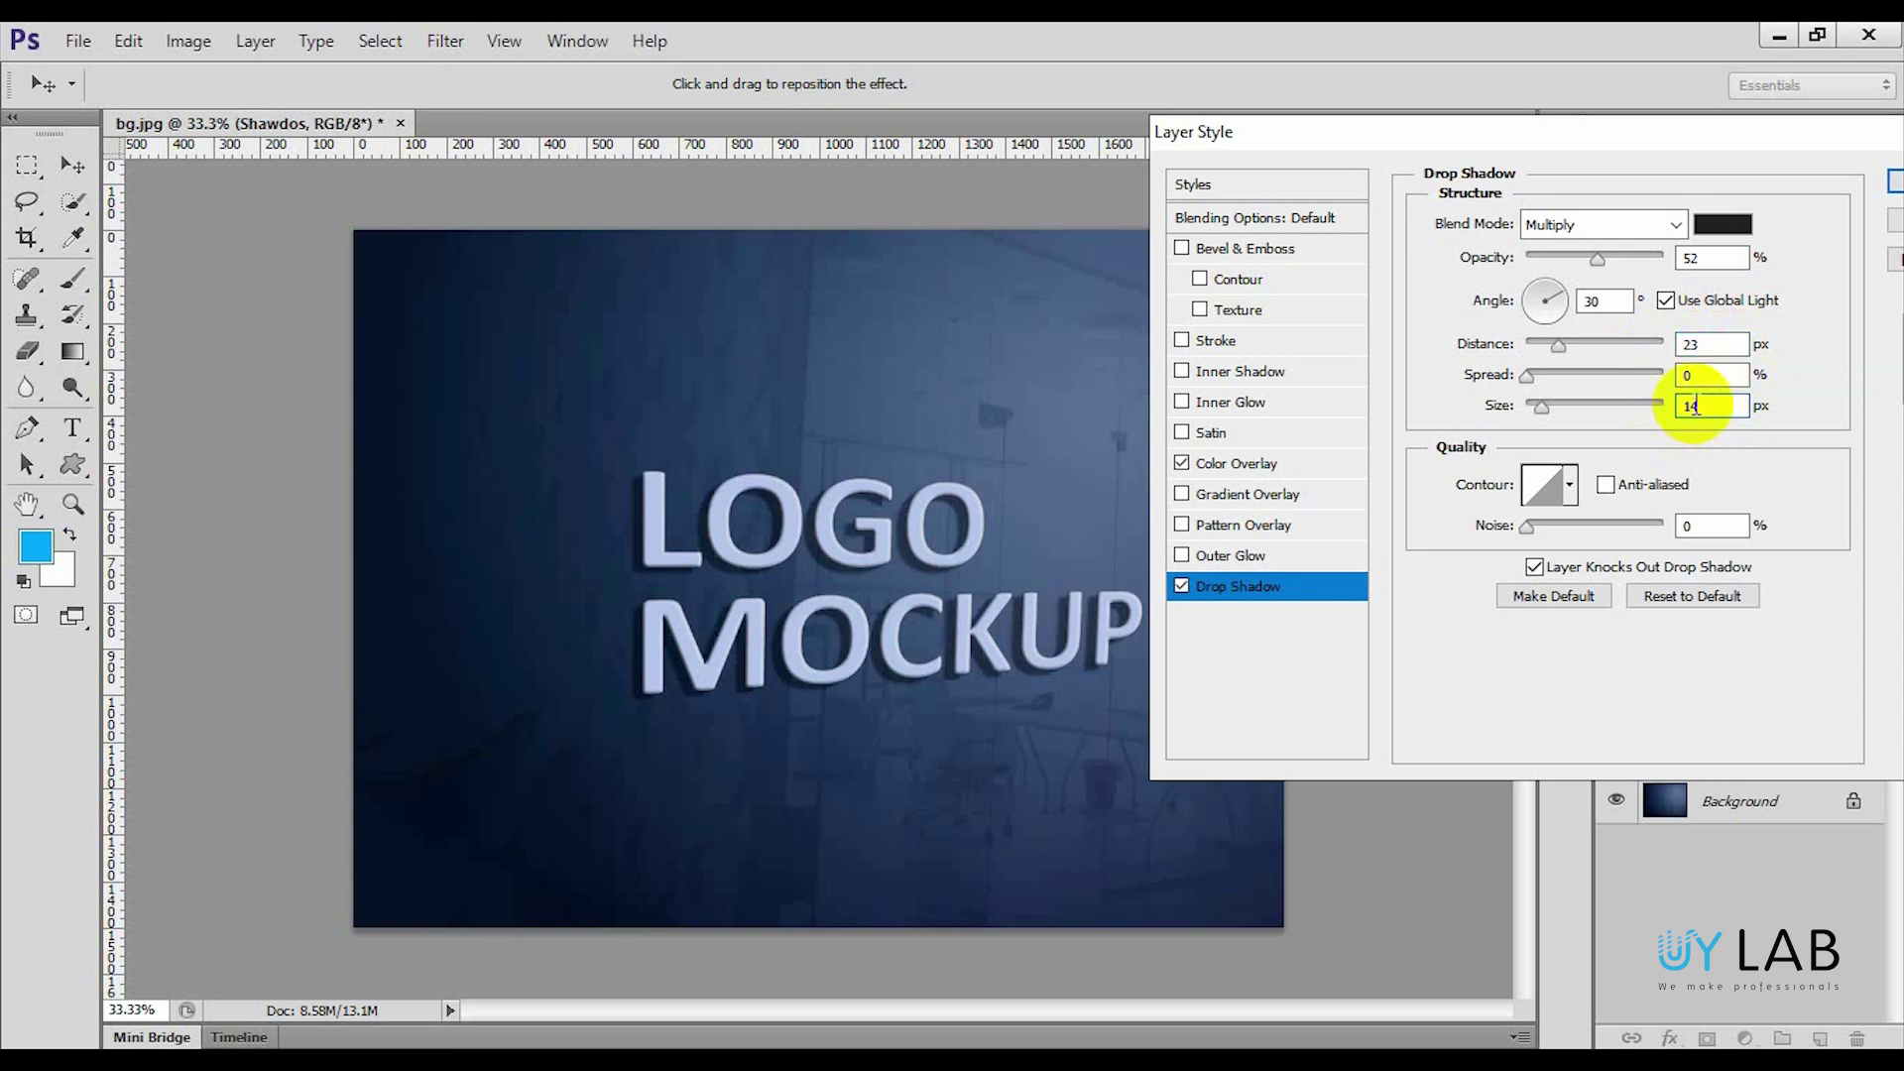
left_click(1731, 347)
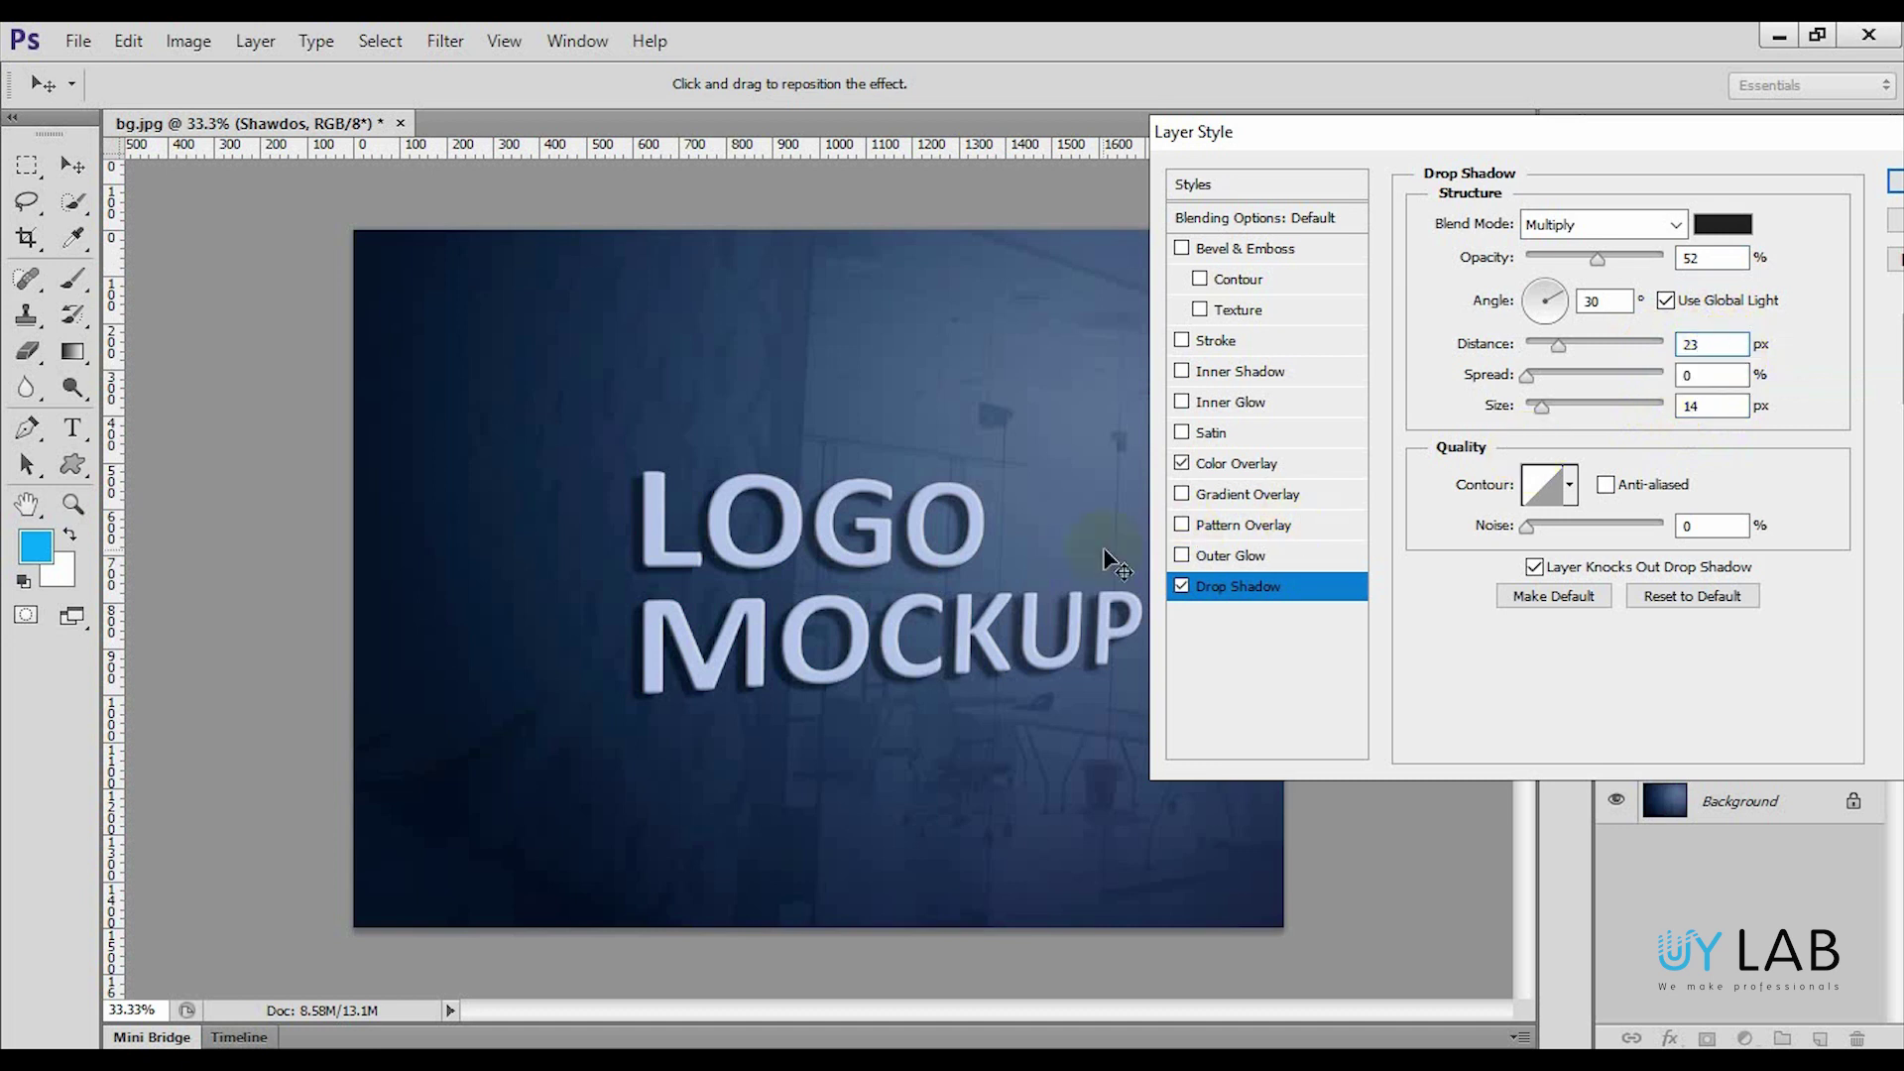
left_click_drag(1503, 144, 1300, 174)
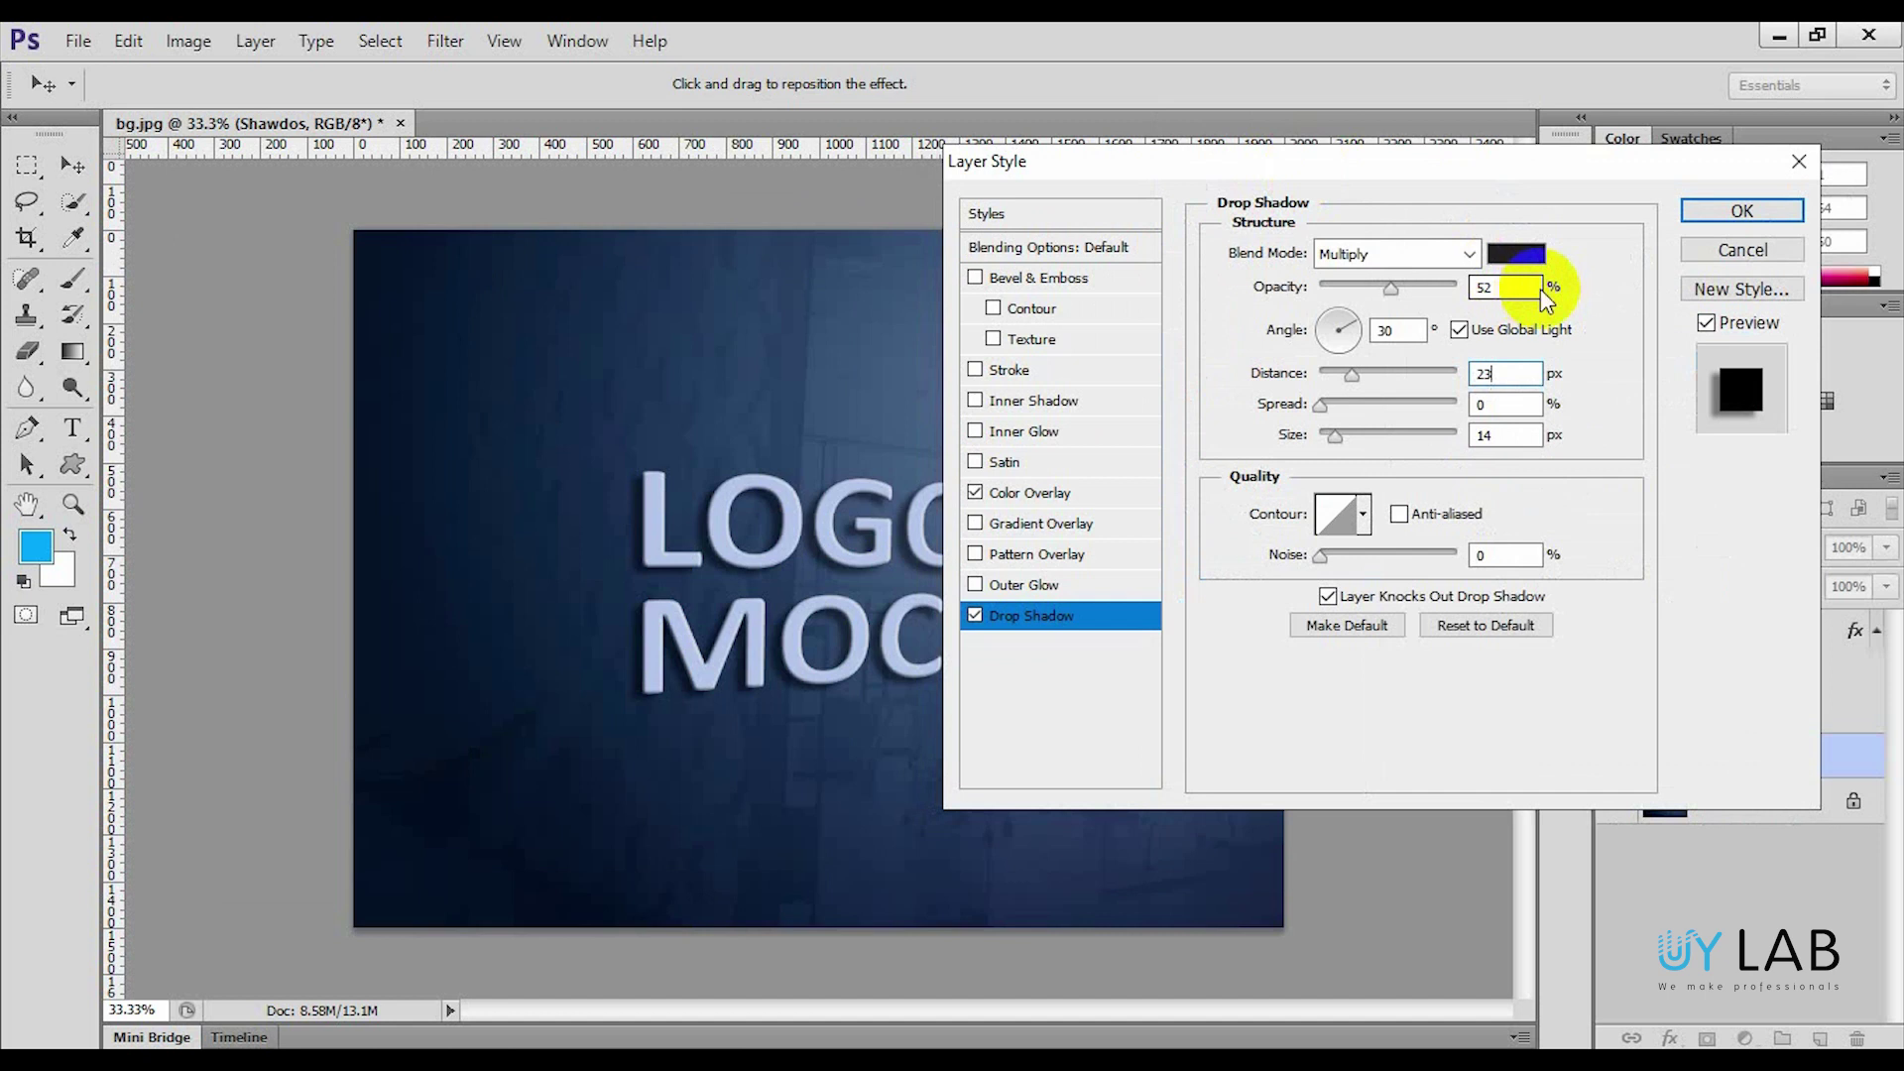
left_click(1706, 212)
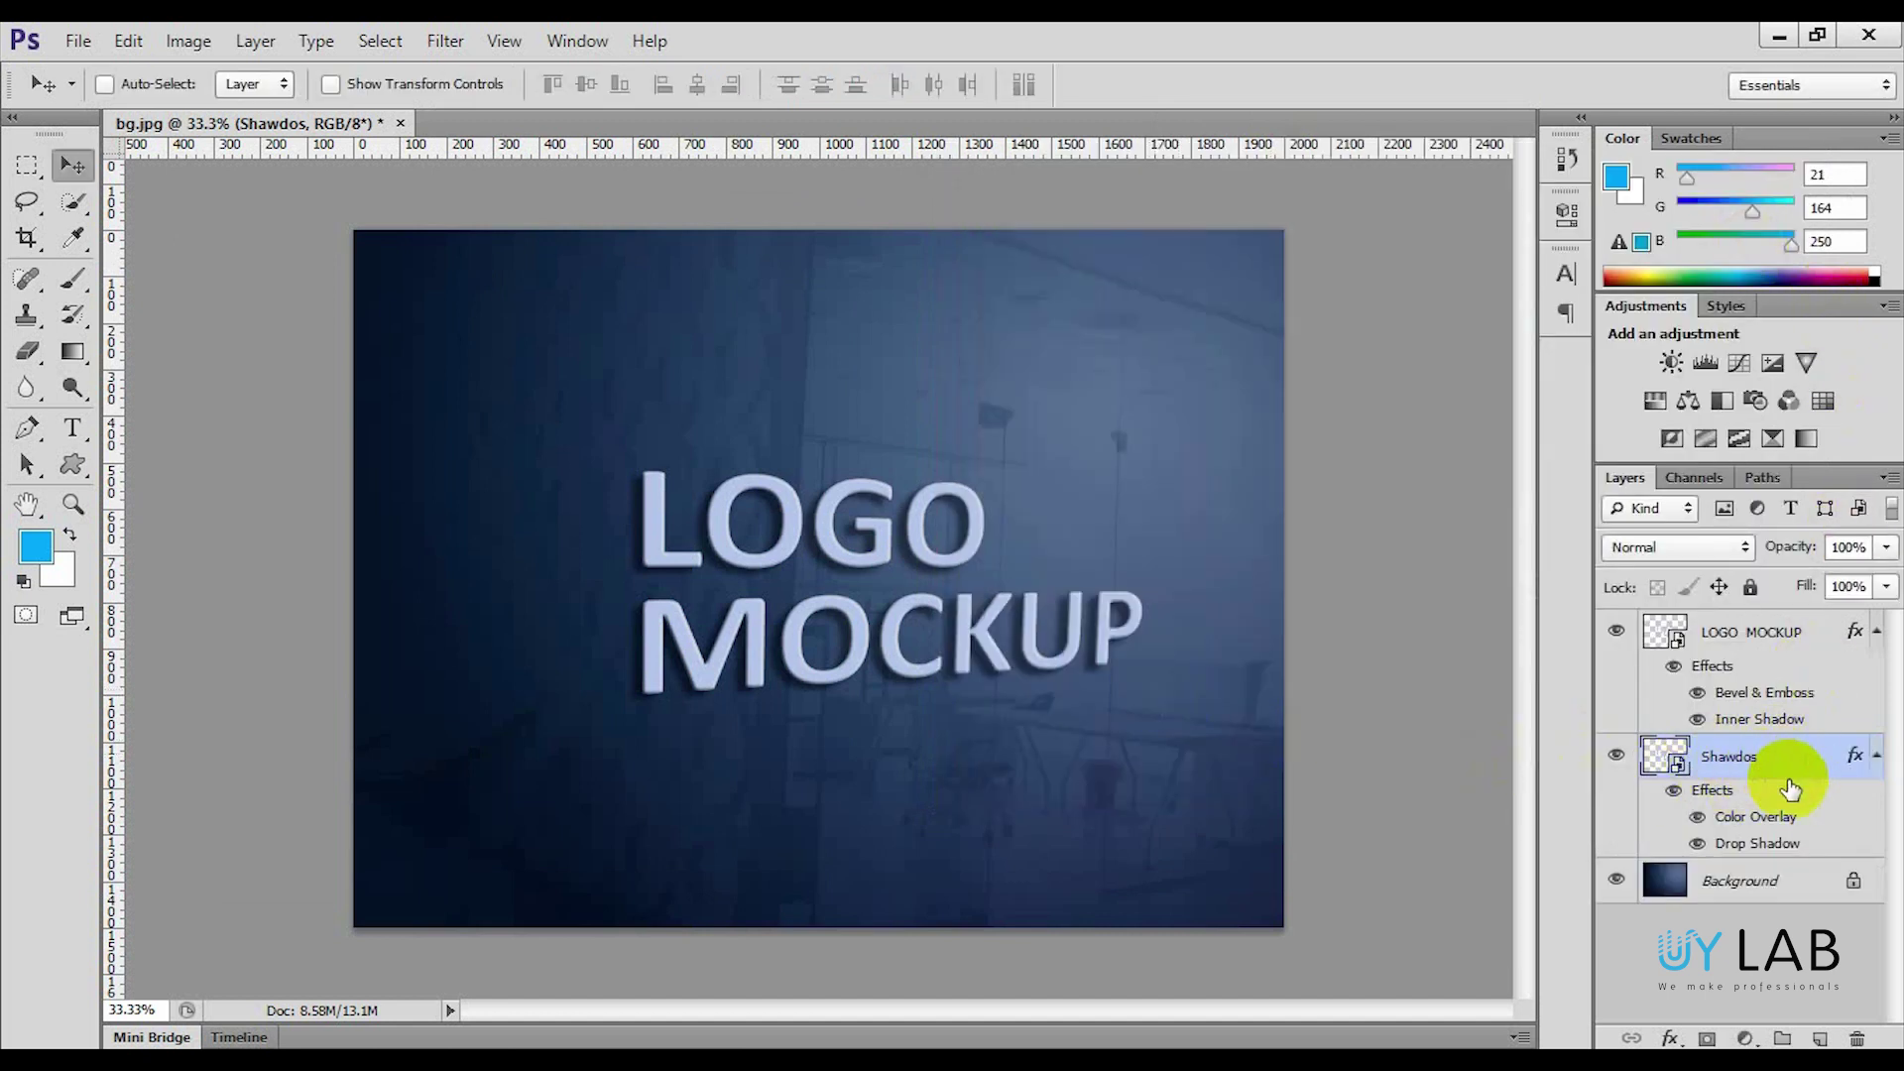
- Put the Shawdos layer into a new group named 'Shawdow'
left_click(1615, 759)
left_click(1616, 760)
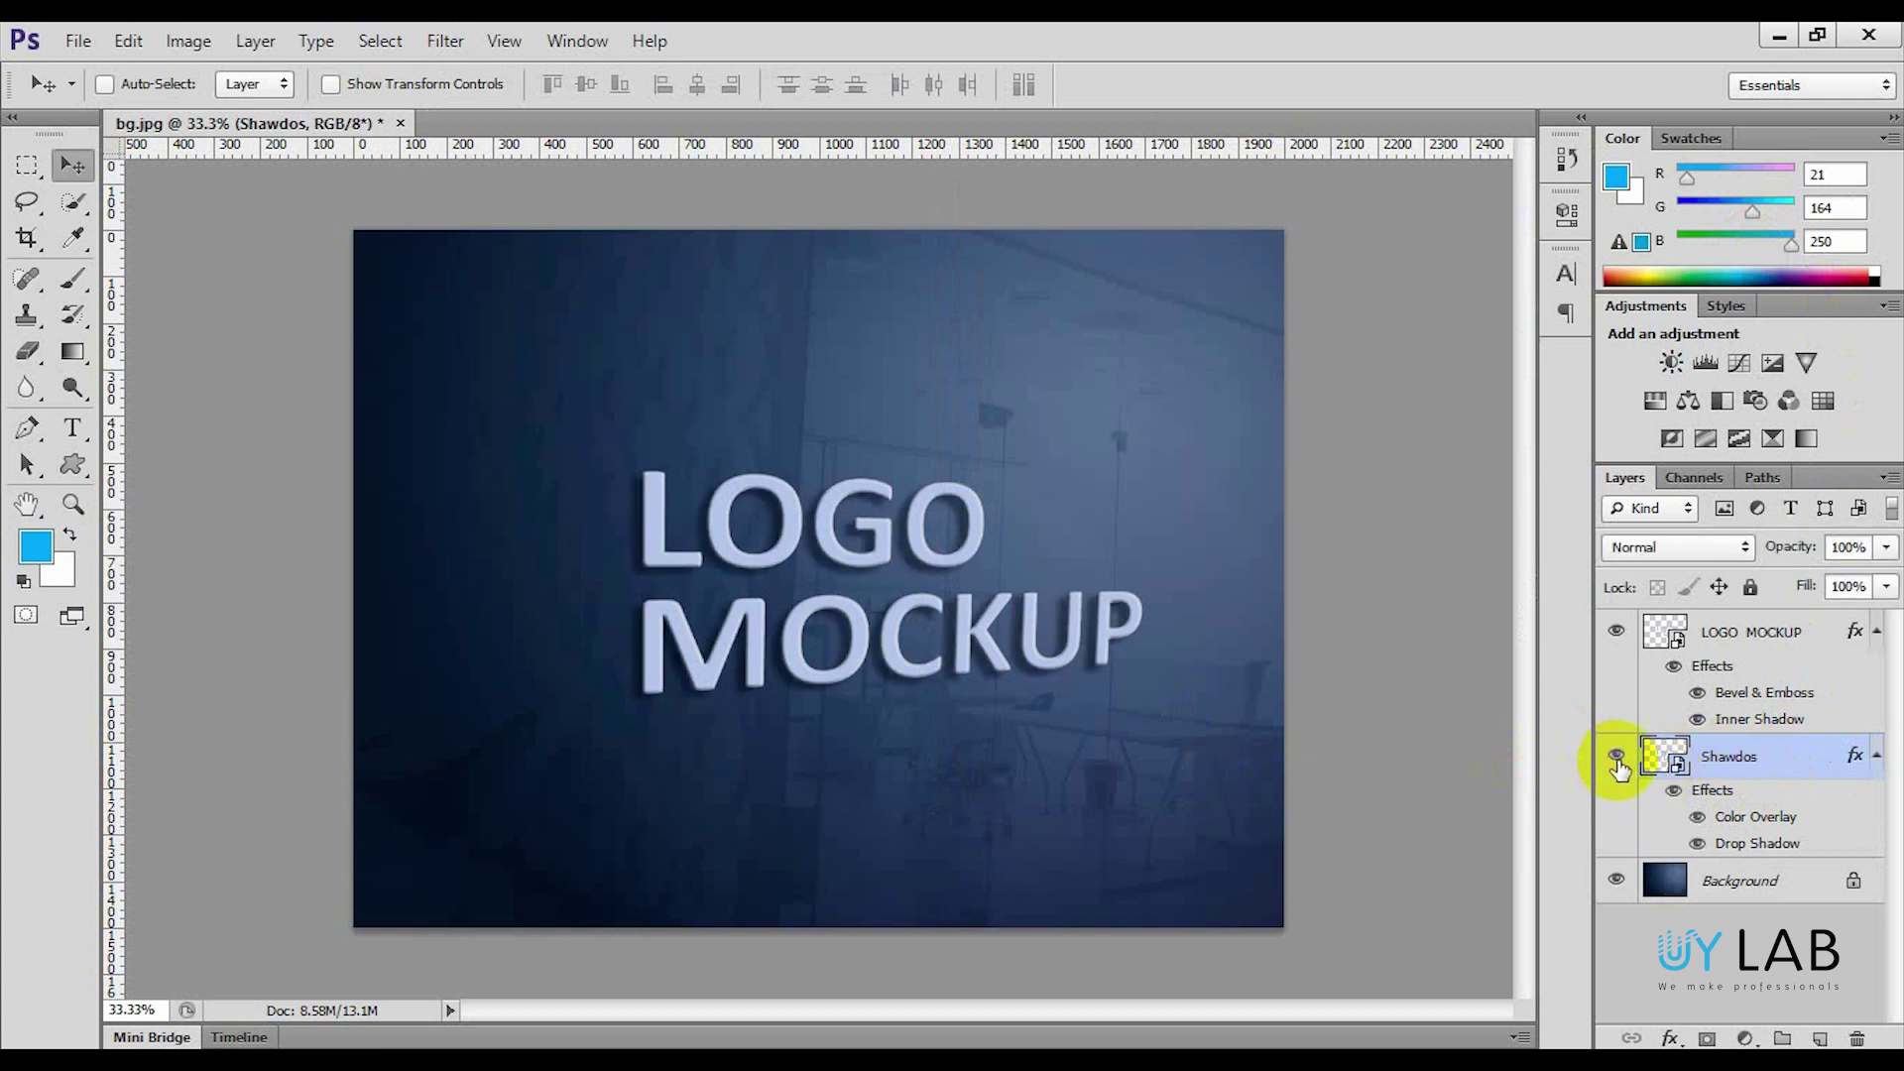
key("ctrl+g")
double_click(1746, 751)
type("Sha")
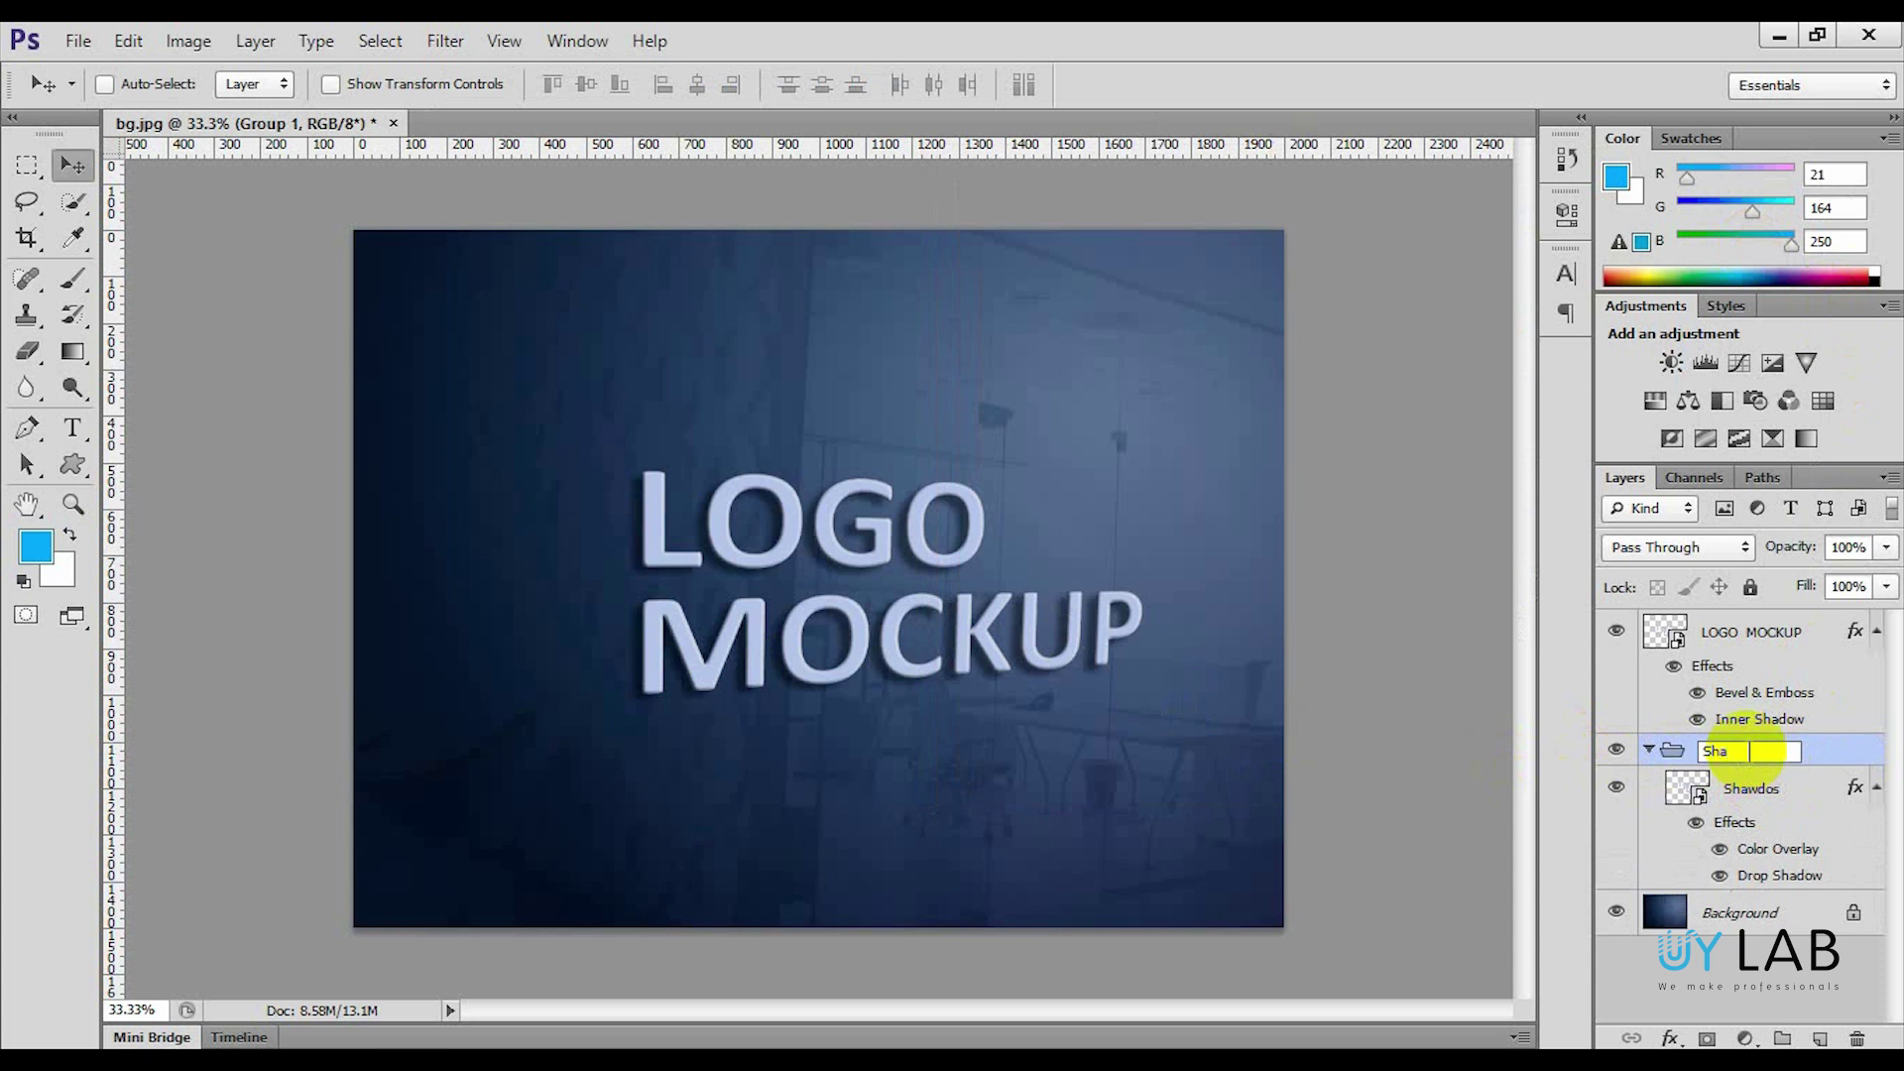
type("wdow")
key("Return")
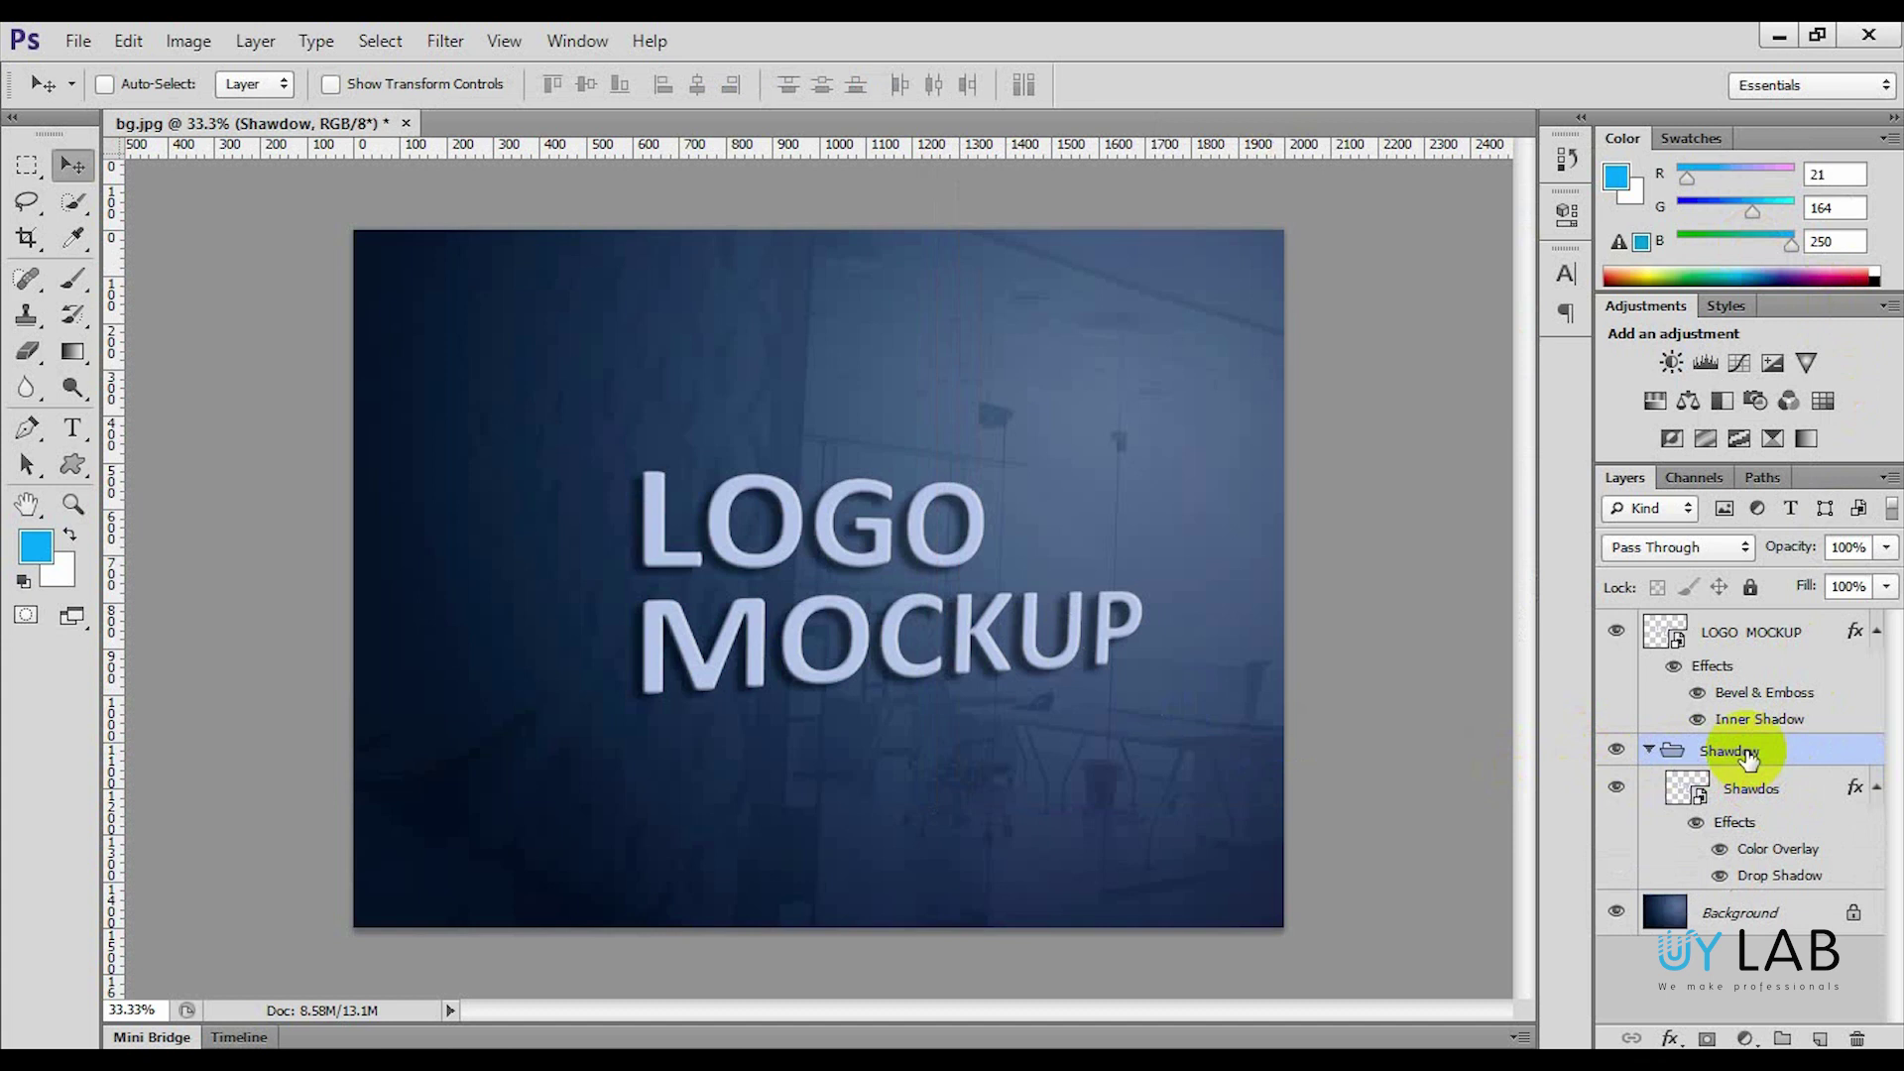
- Duplicate the Shawdos layer twice, offset the newest copy to thicken the extrusion, and collapse the group
left_click(1772, 805)
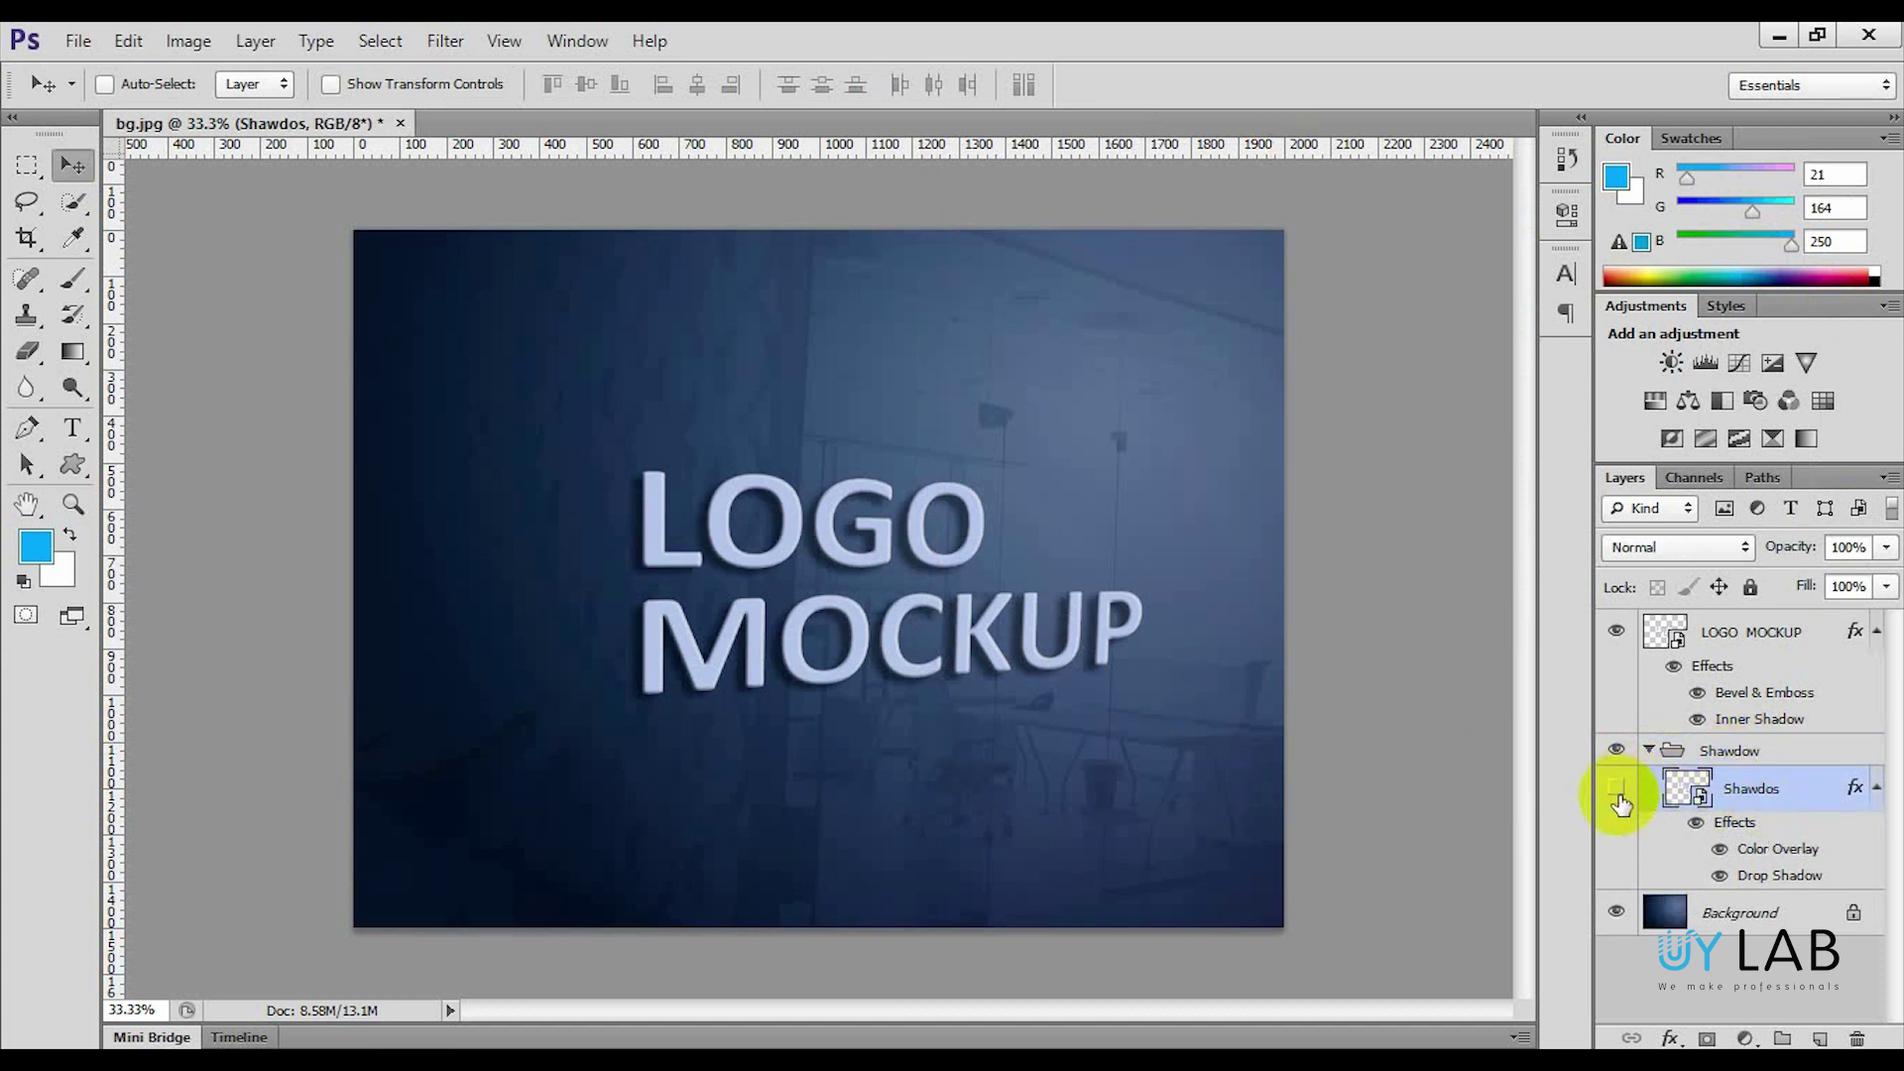
key("ctrl+j")
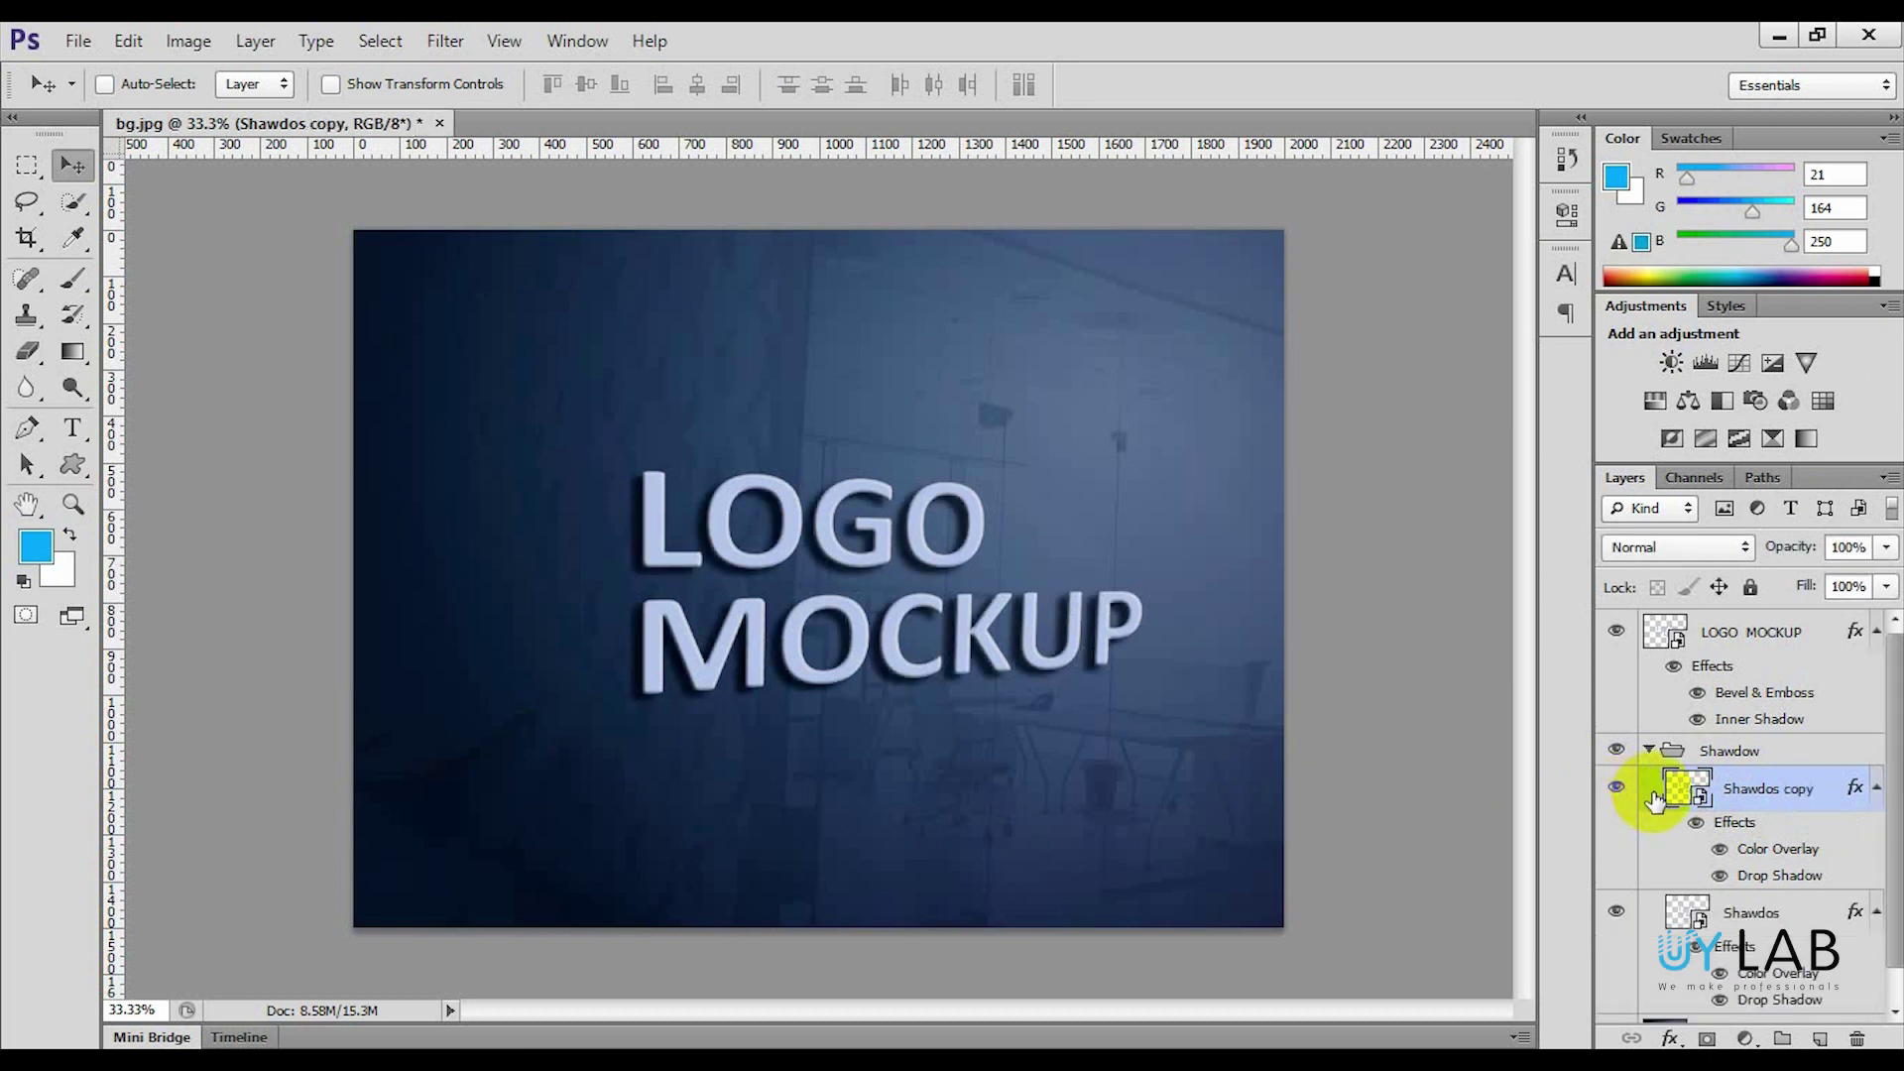
key("ctrl+j")
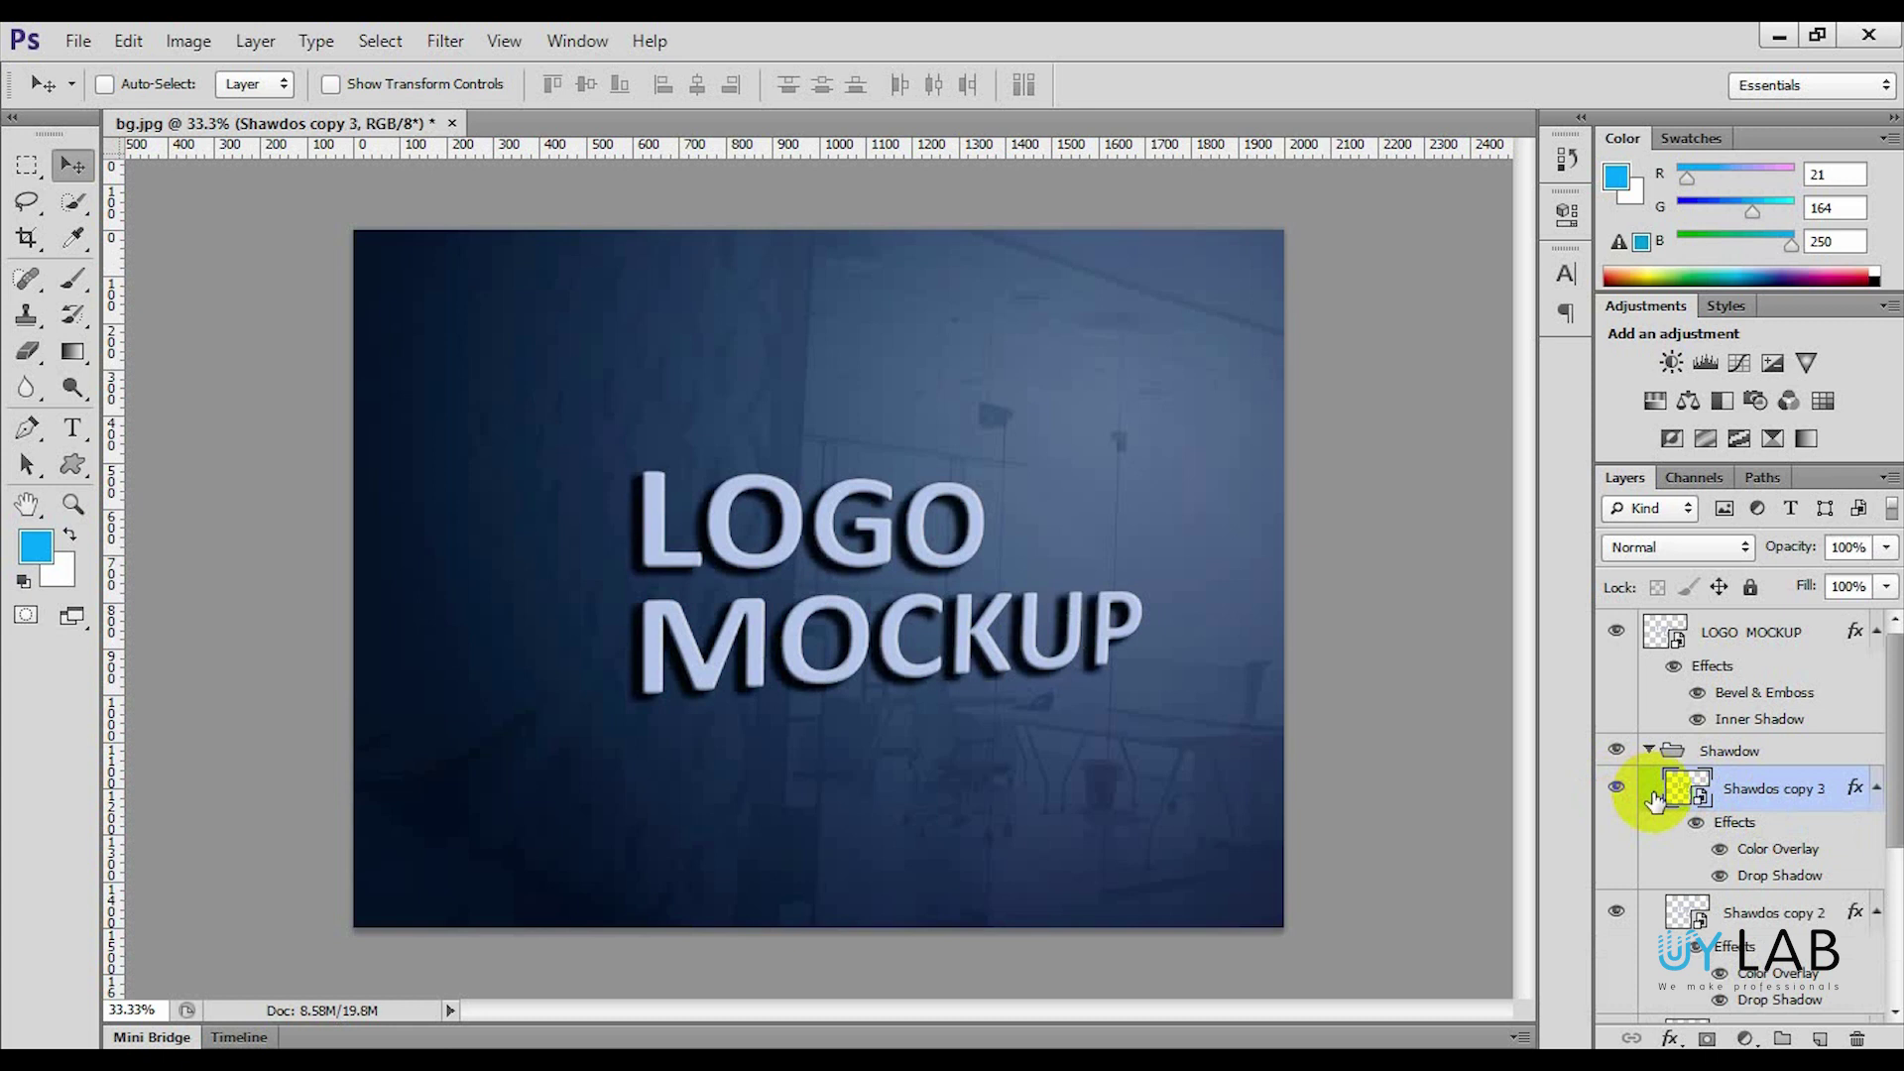
left_click_drag(593, 544, 654, 573)
scroll(1742, 794, "down", 3)
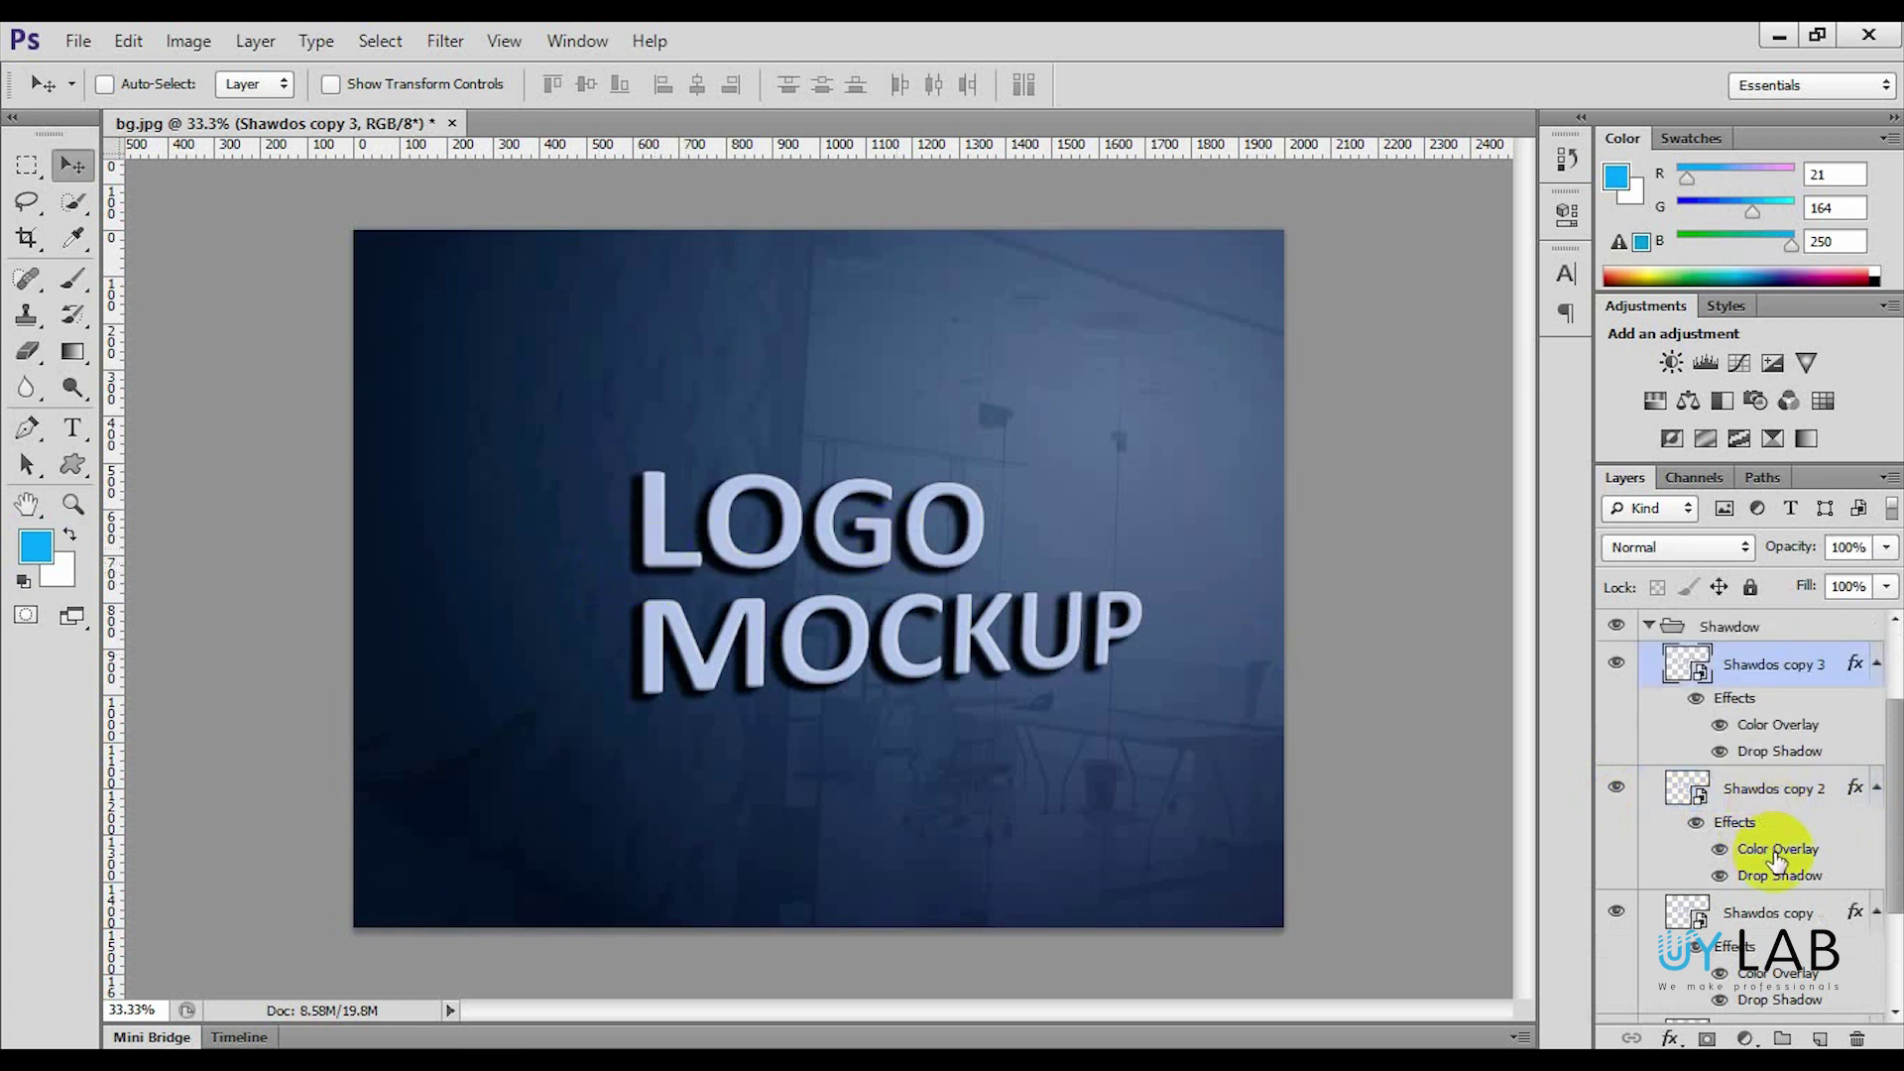
scroll(1776, 883, "up", 3)
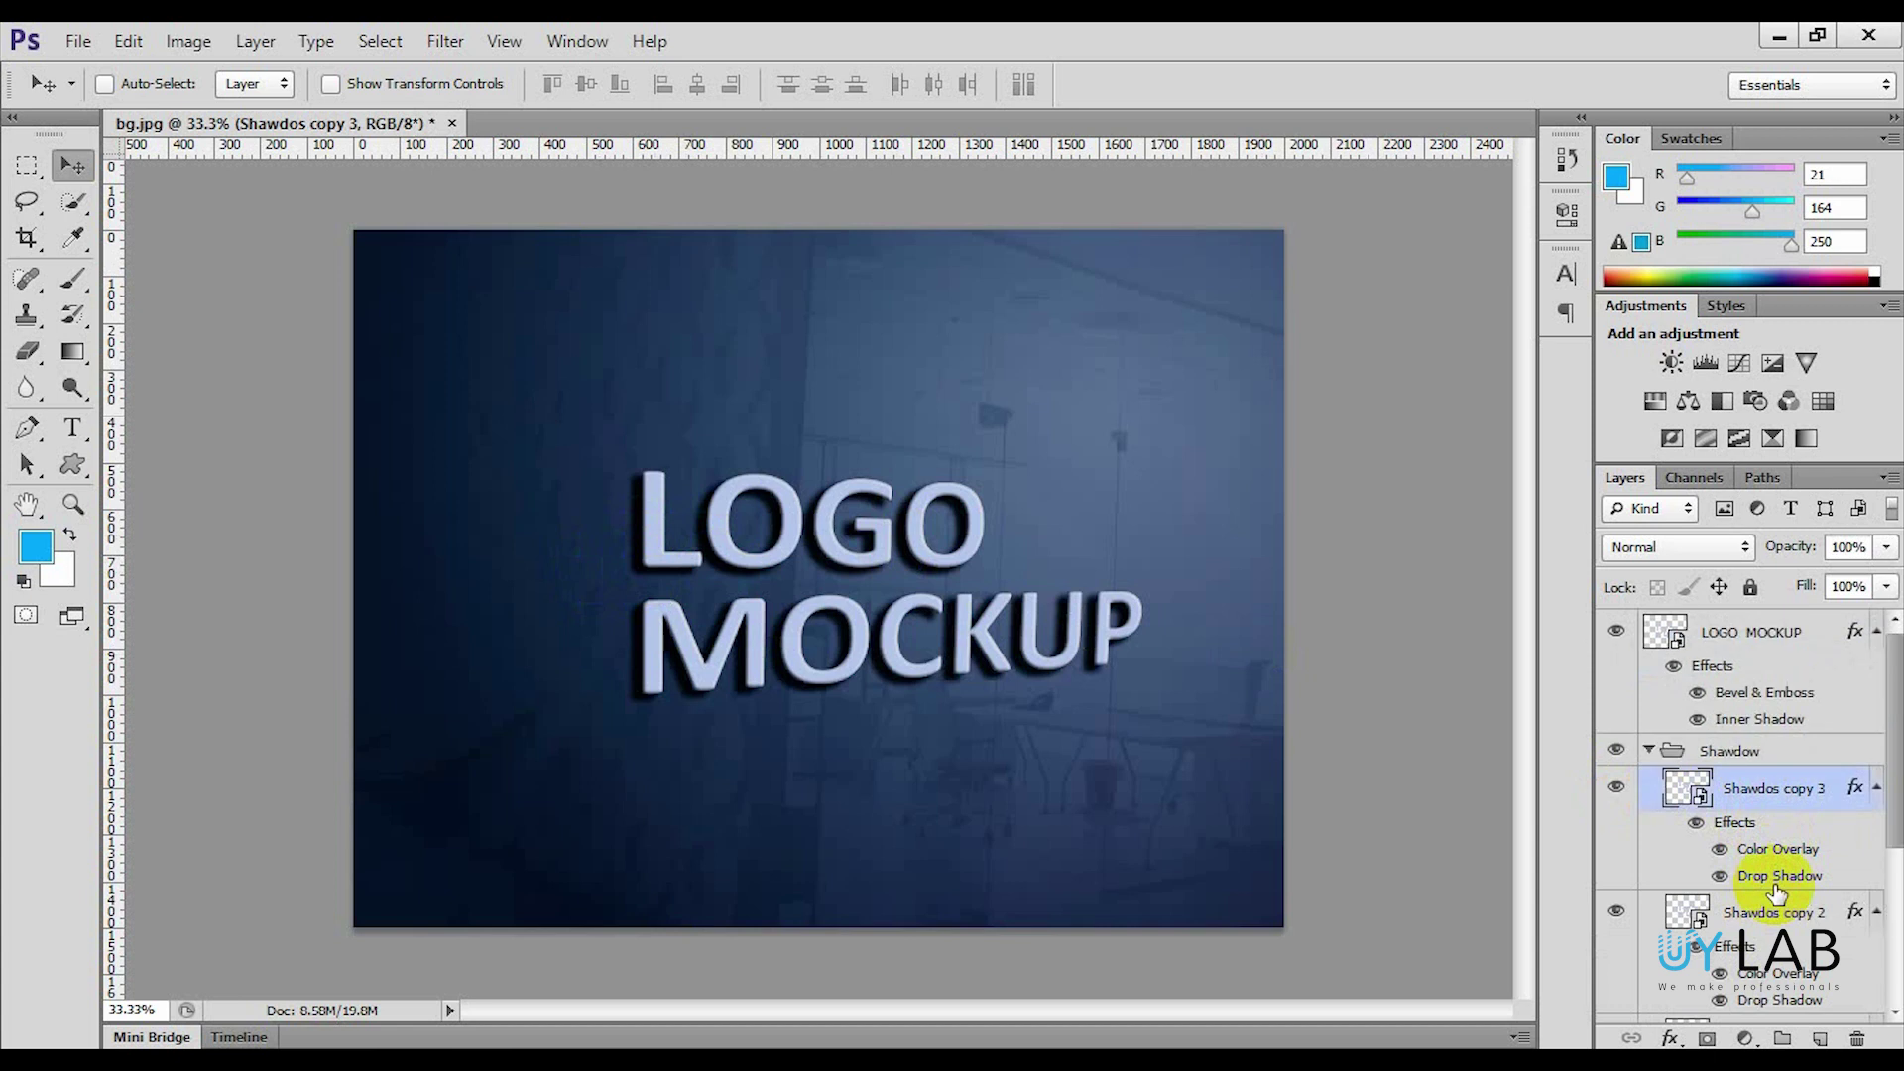
left_click(1650, 752)
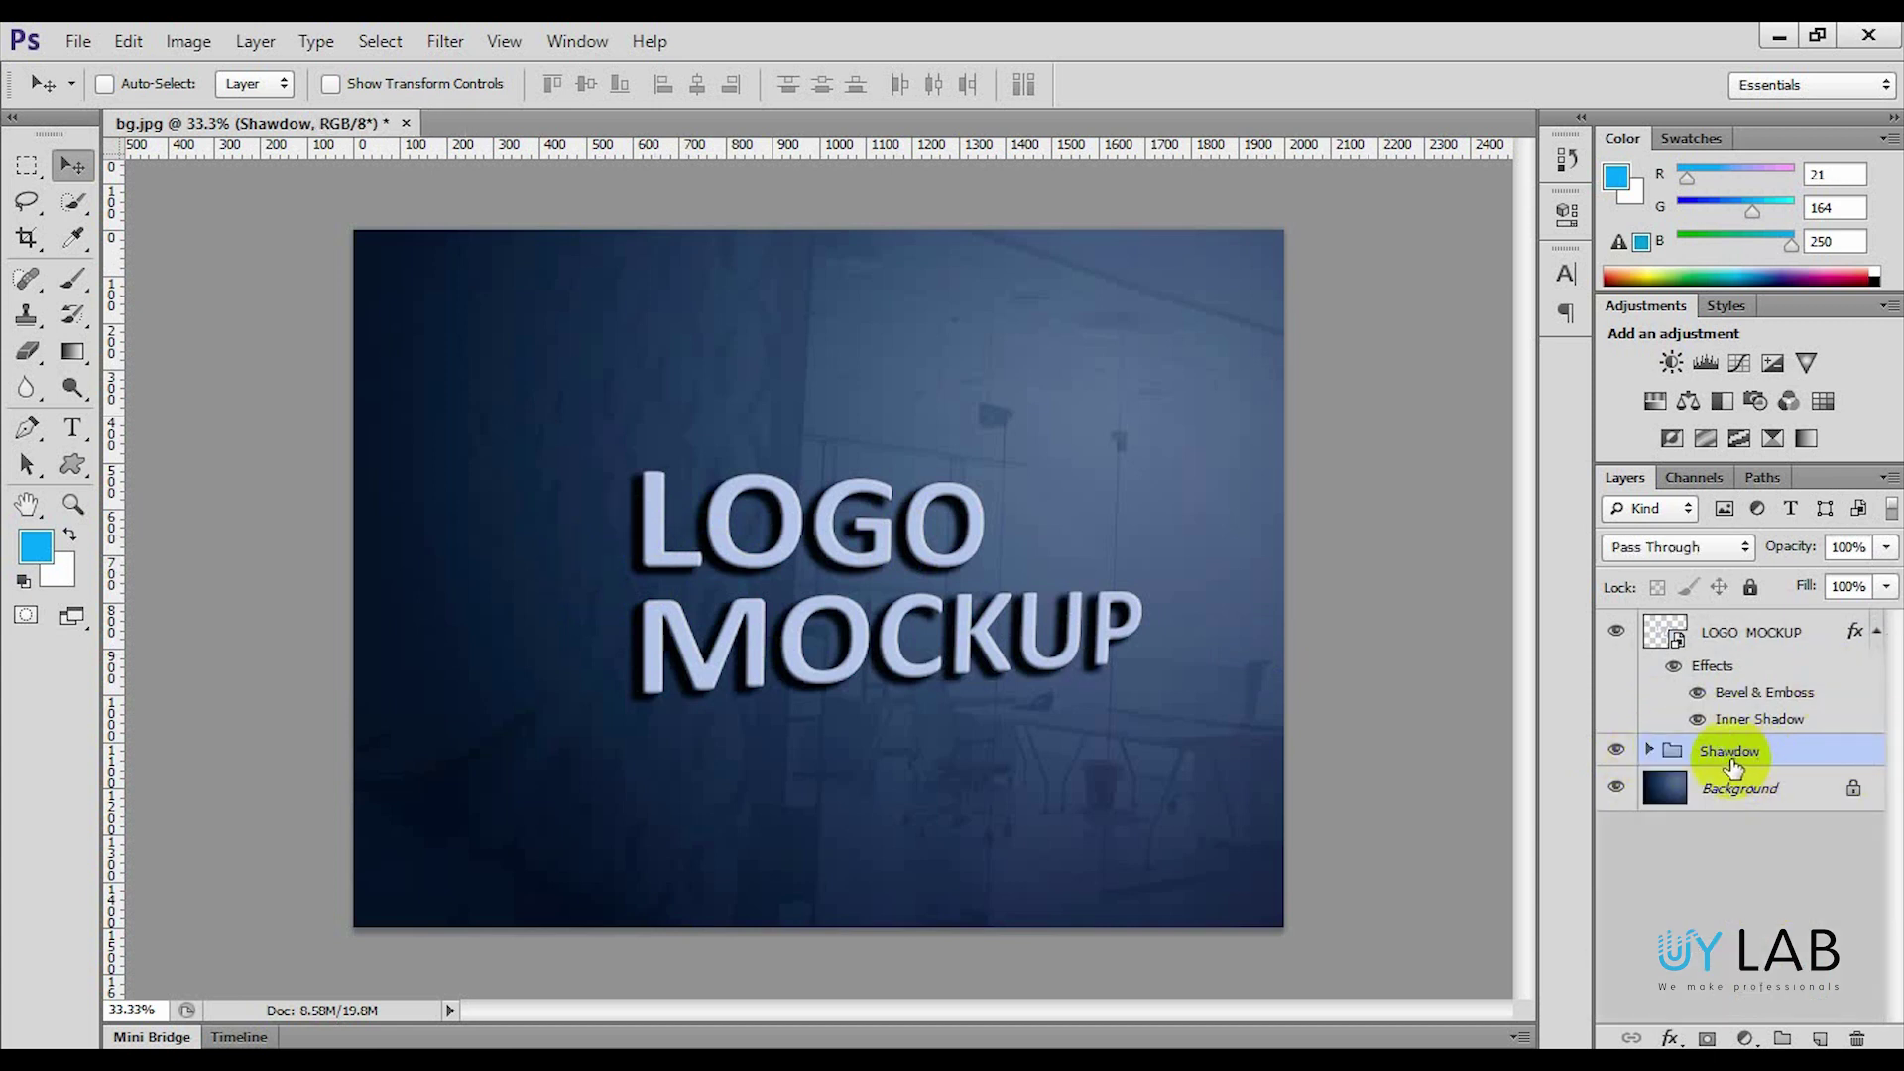
- Place effect.png into the mockup as a new layer
left_click(82, 49)
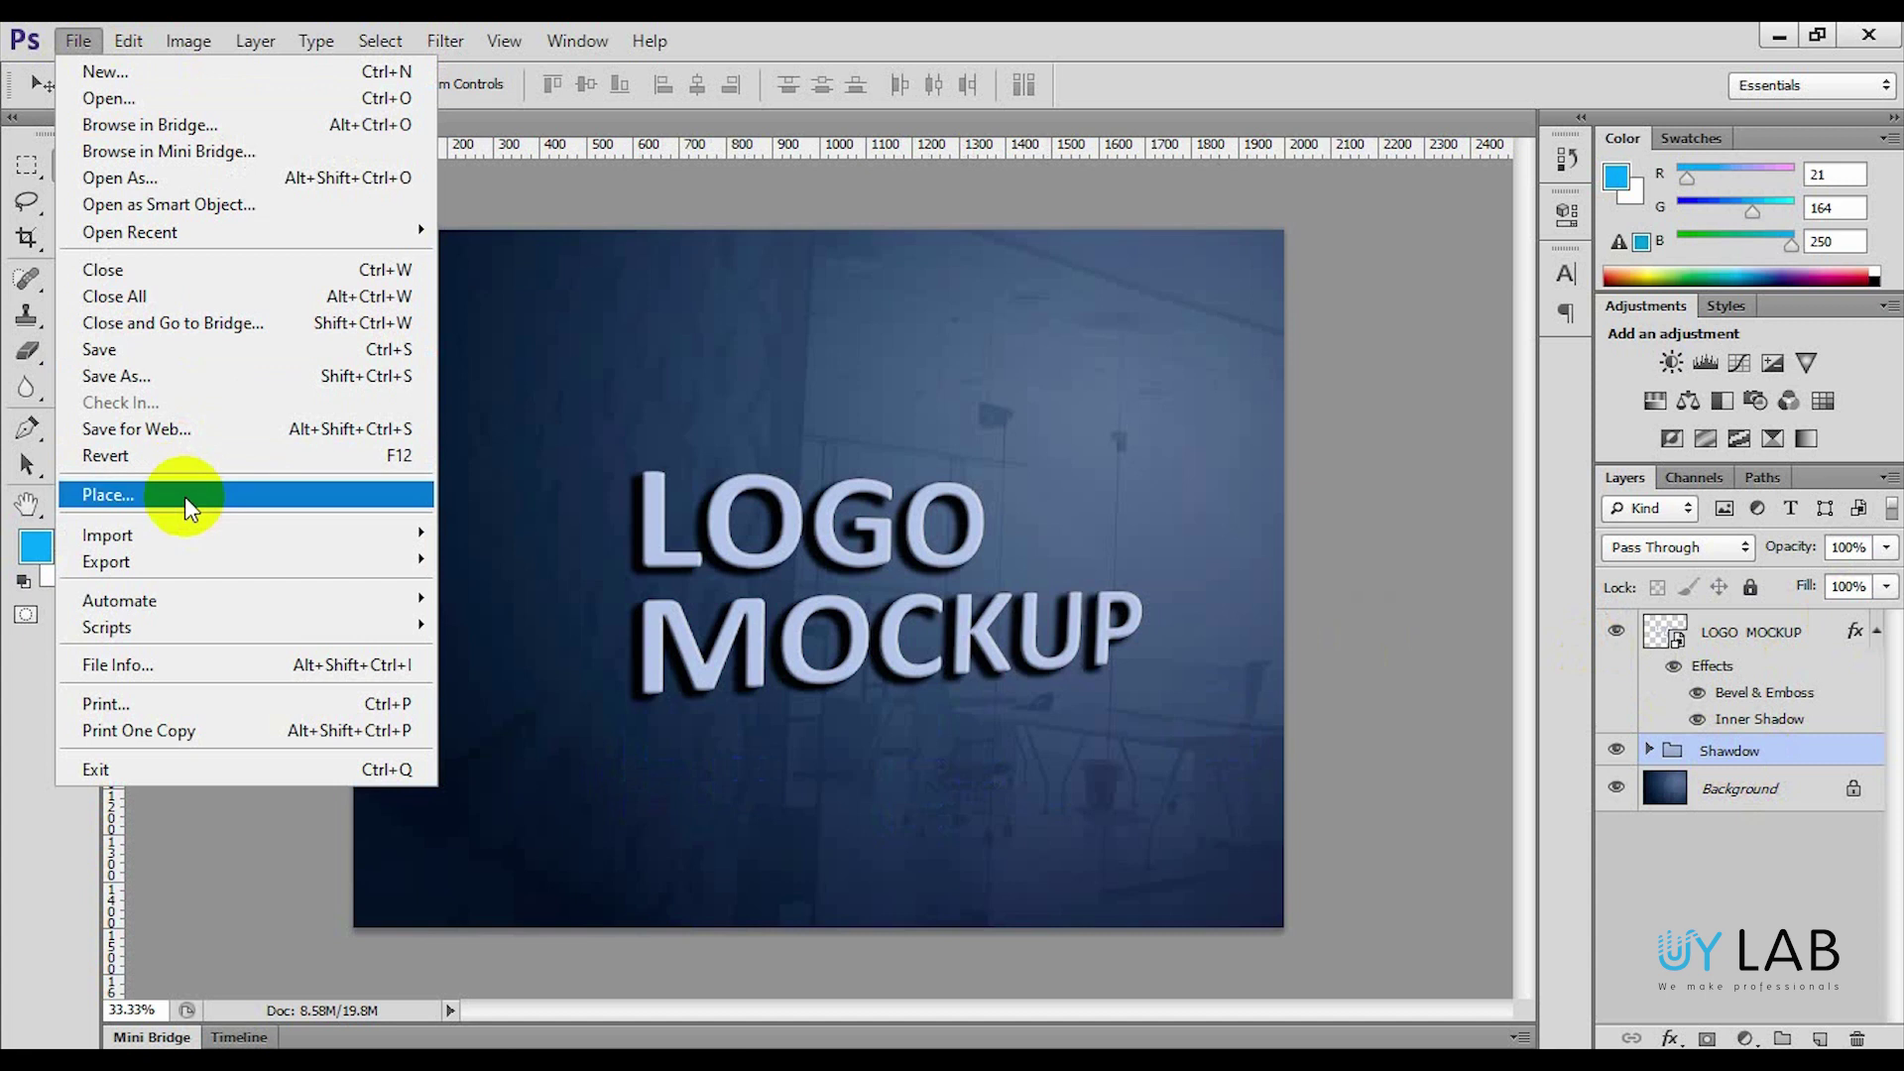
left_click(366, 498)
left_click(922, 375)
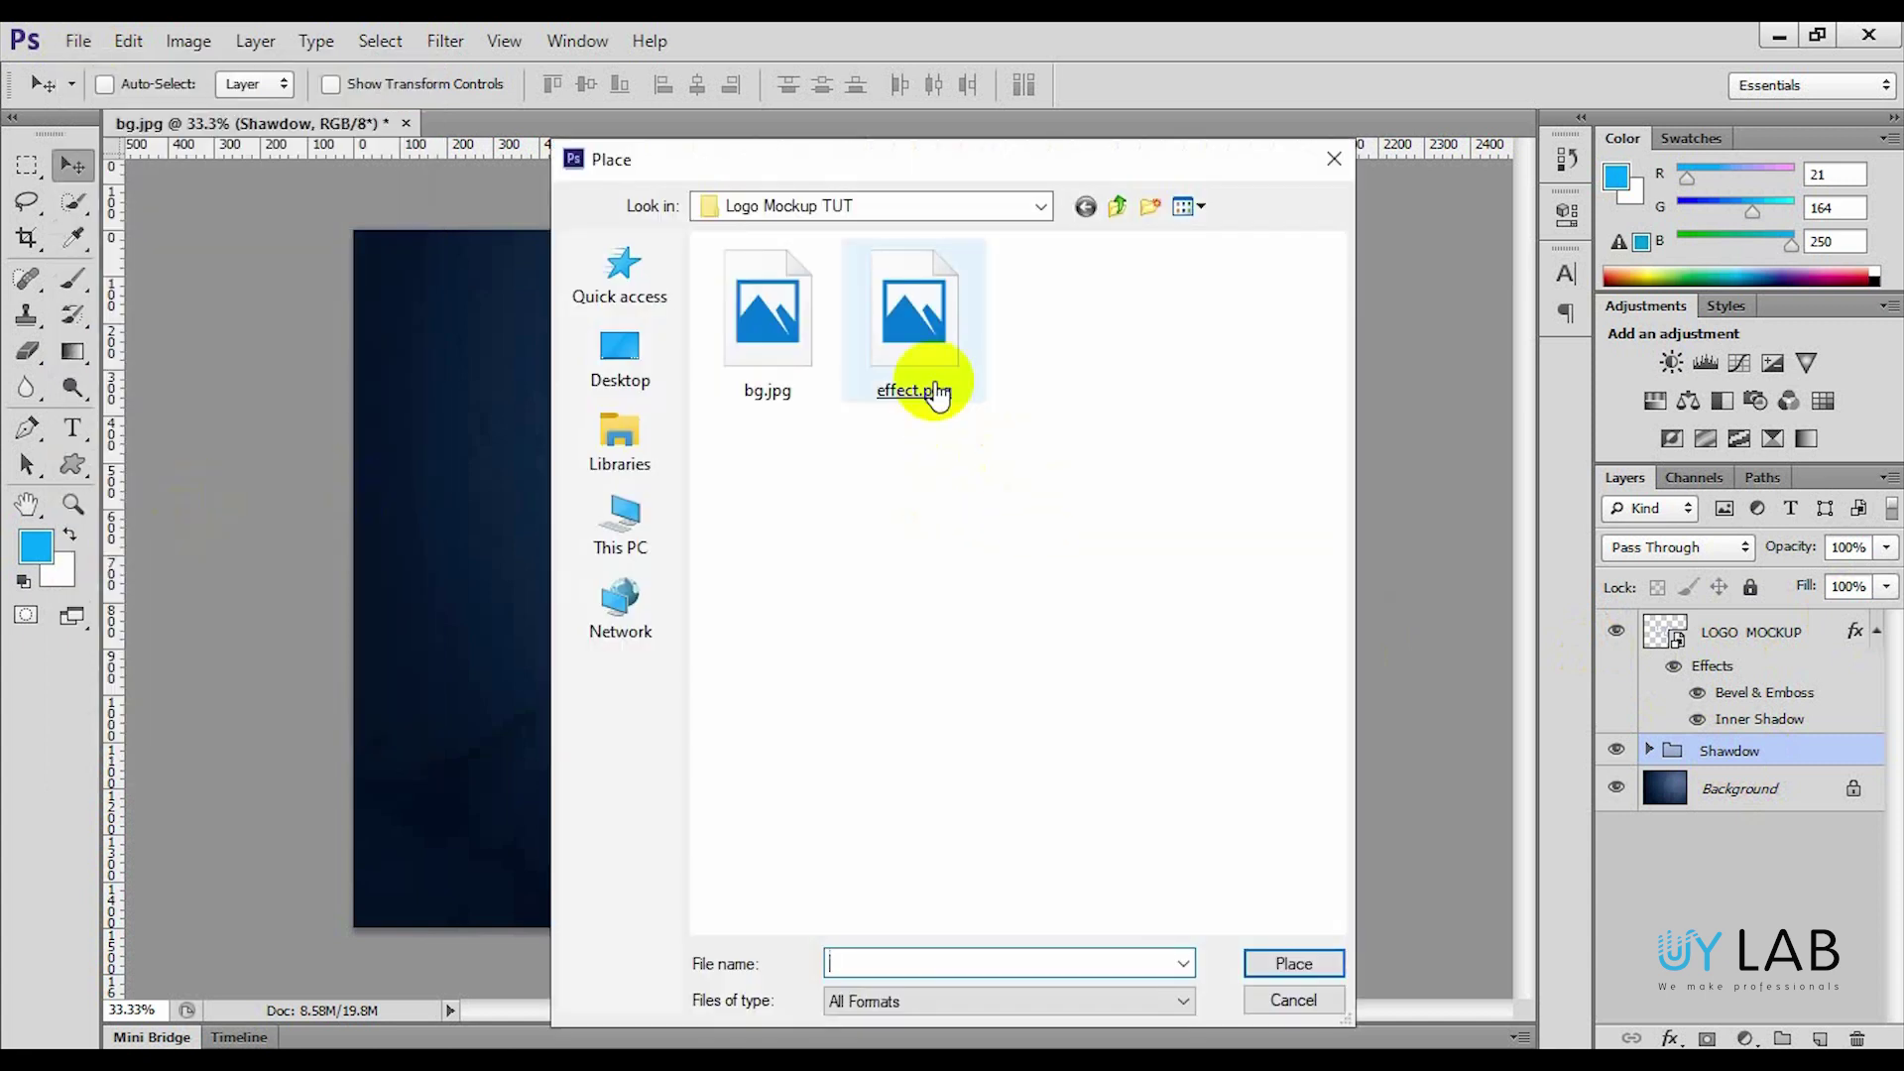
key("Return")
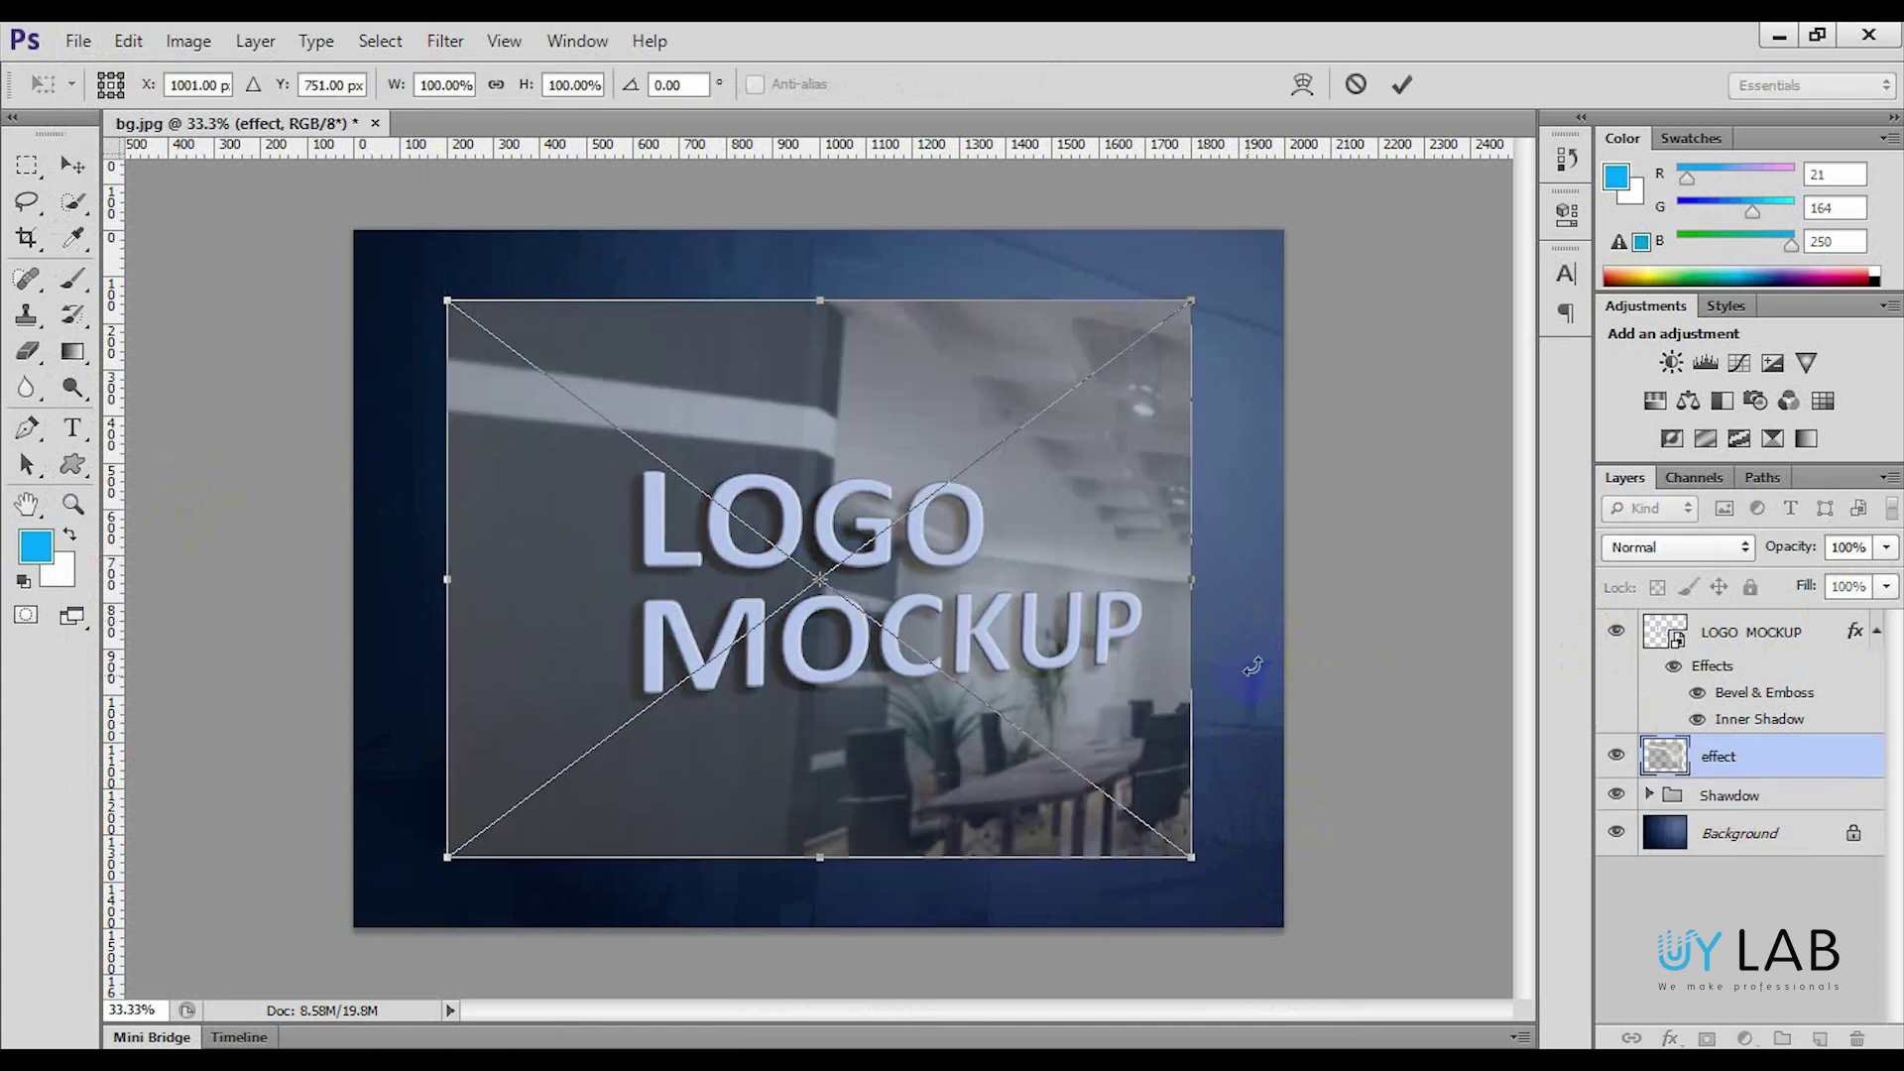
left_click(1402, 84)
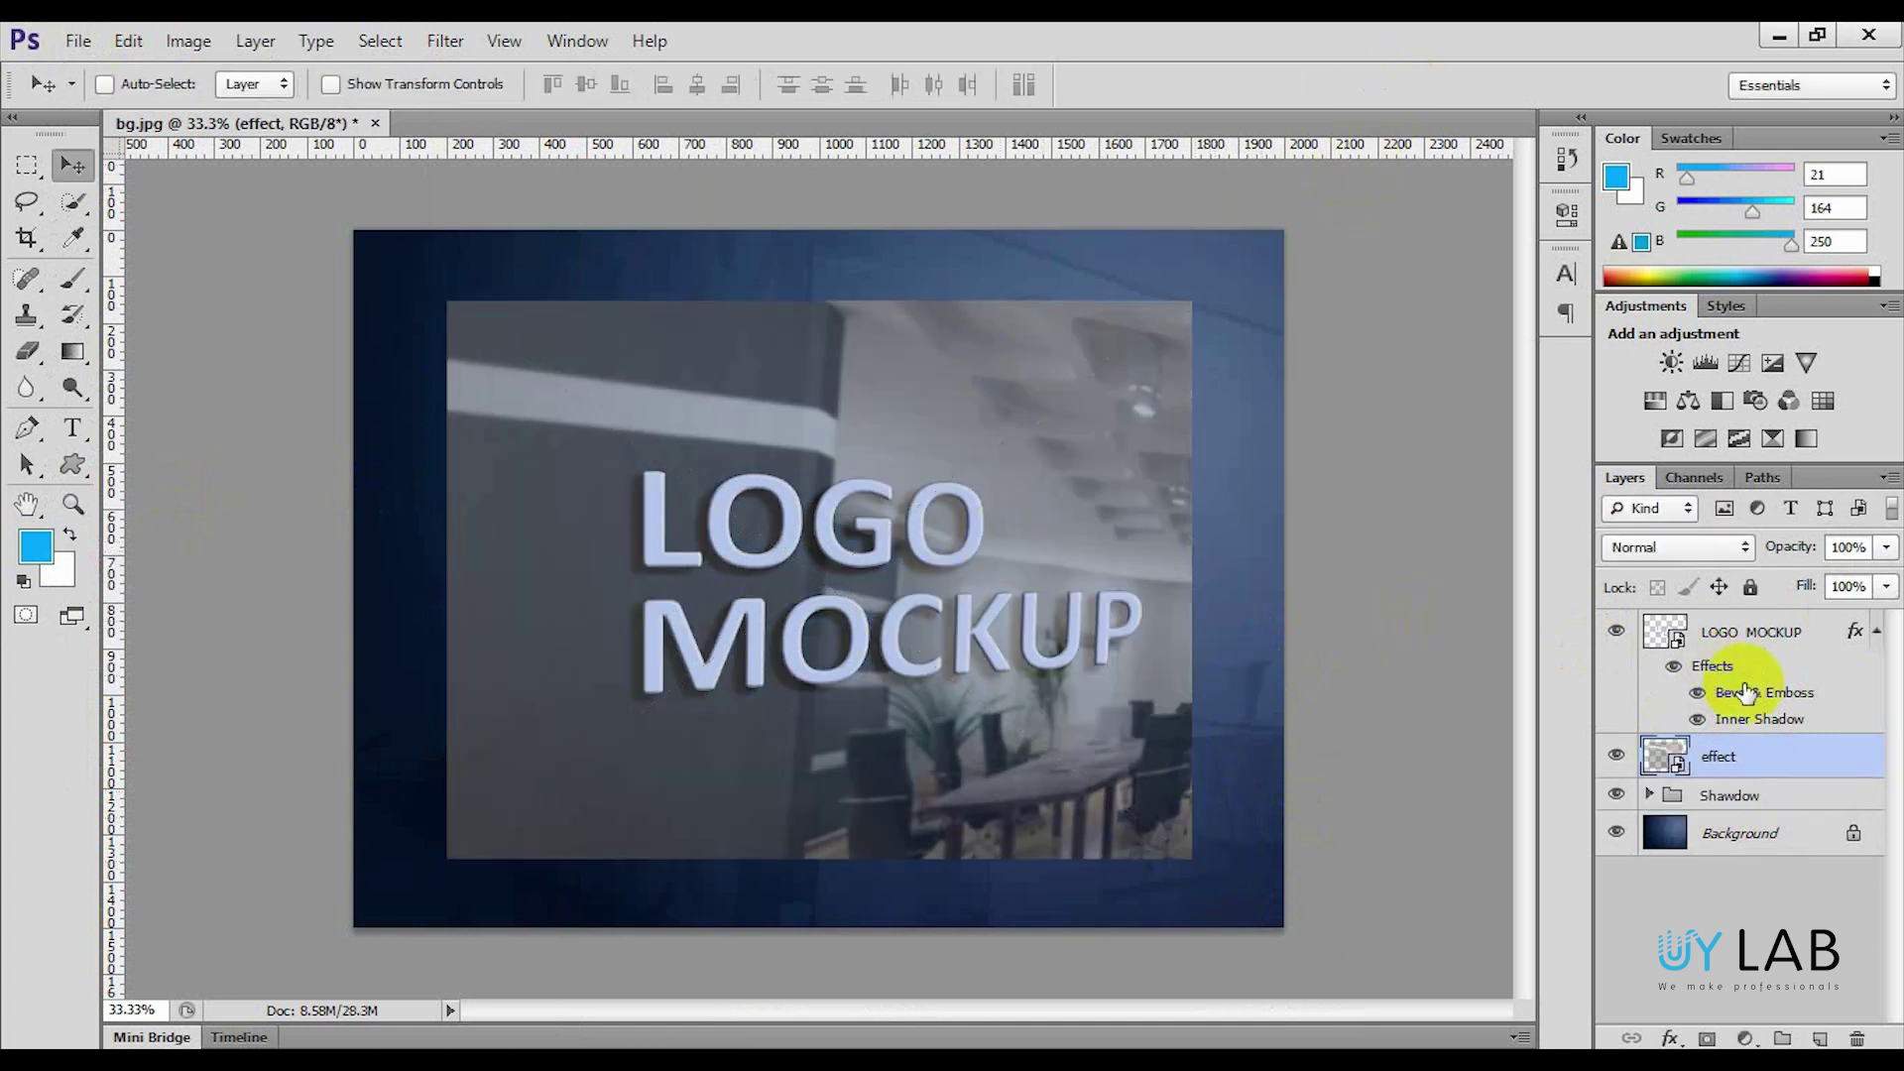
- Move the effect layer above LOGO MOCKUP, clip it to the letters, and shift its texture
key("ctrl+bracketright")
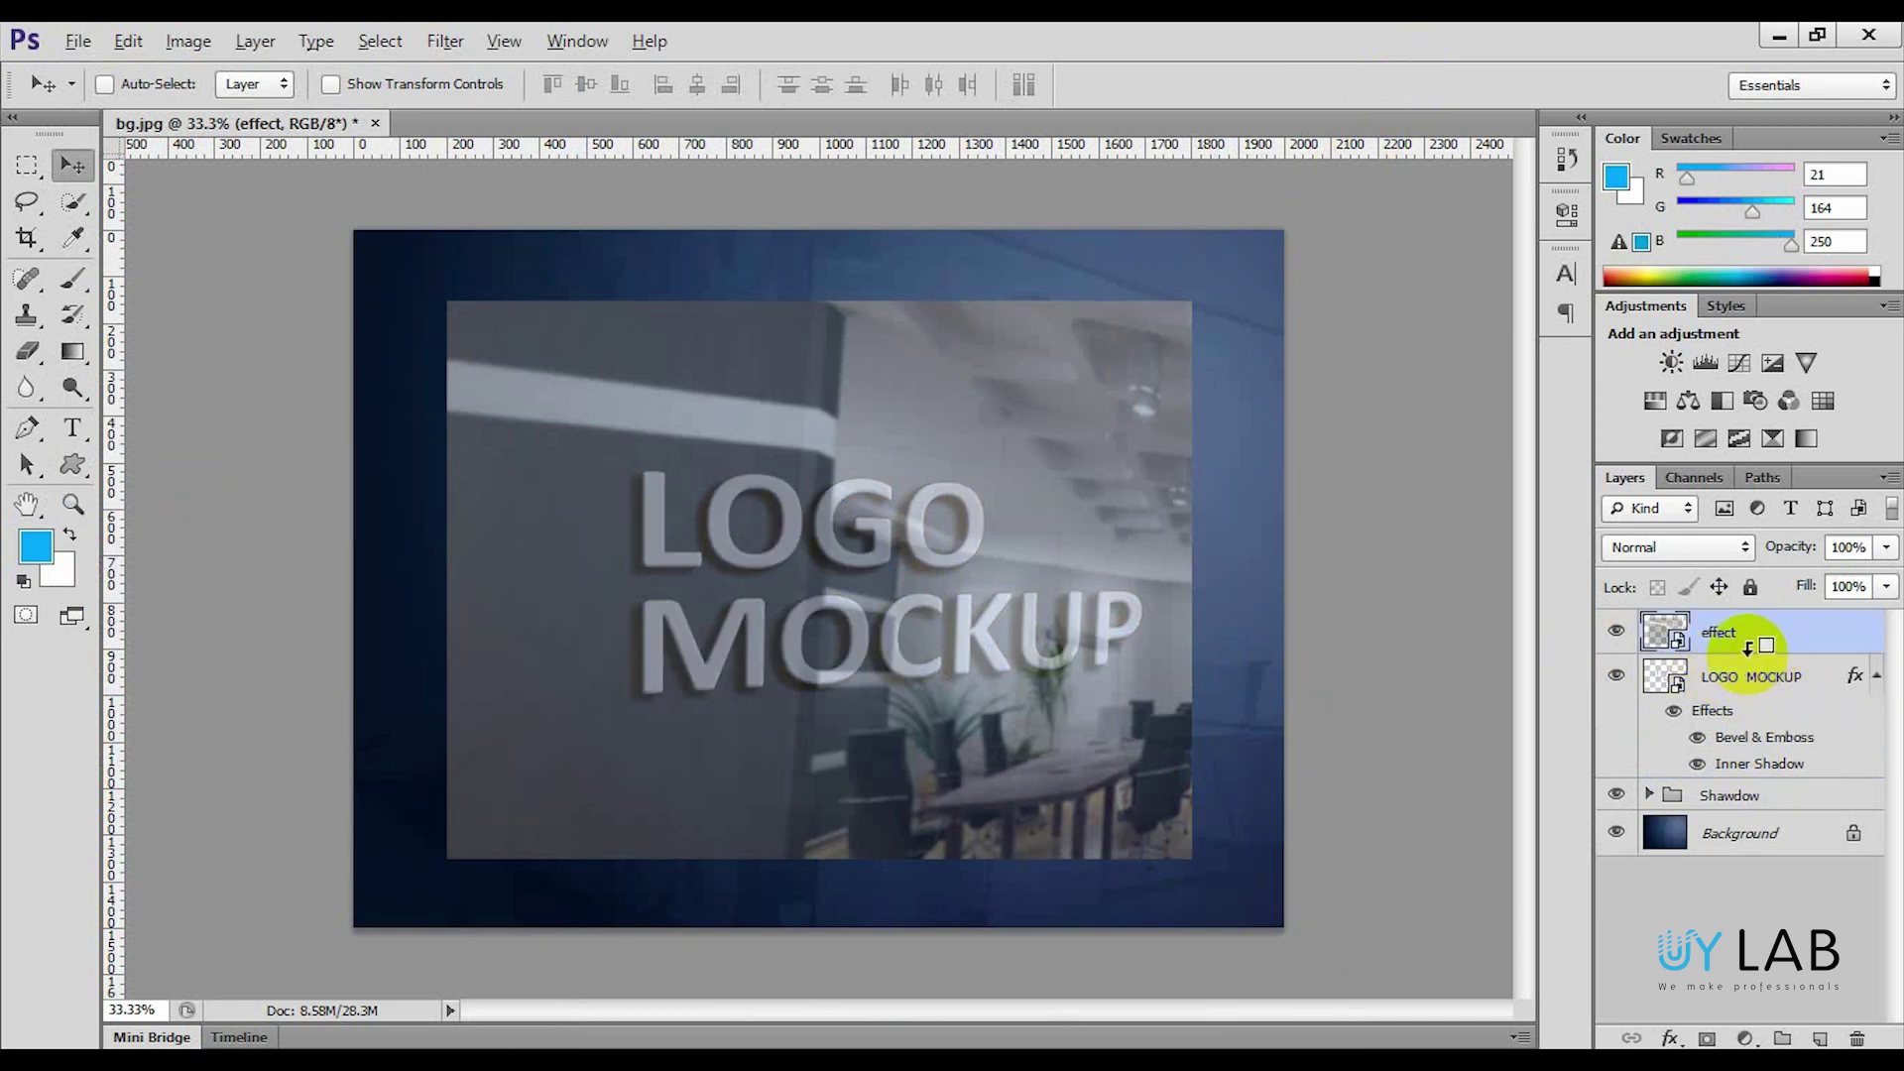
left_click(1748, 645, "alt")
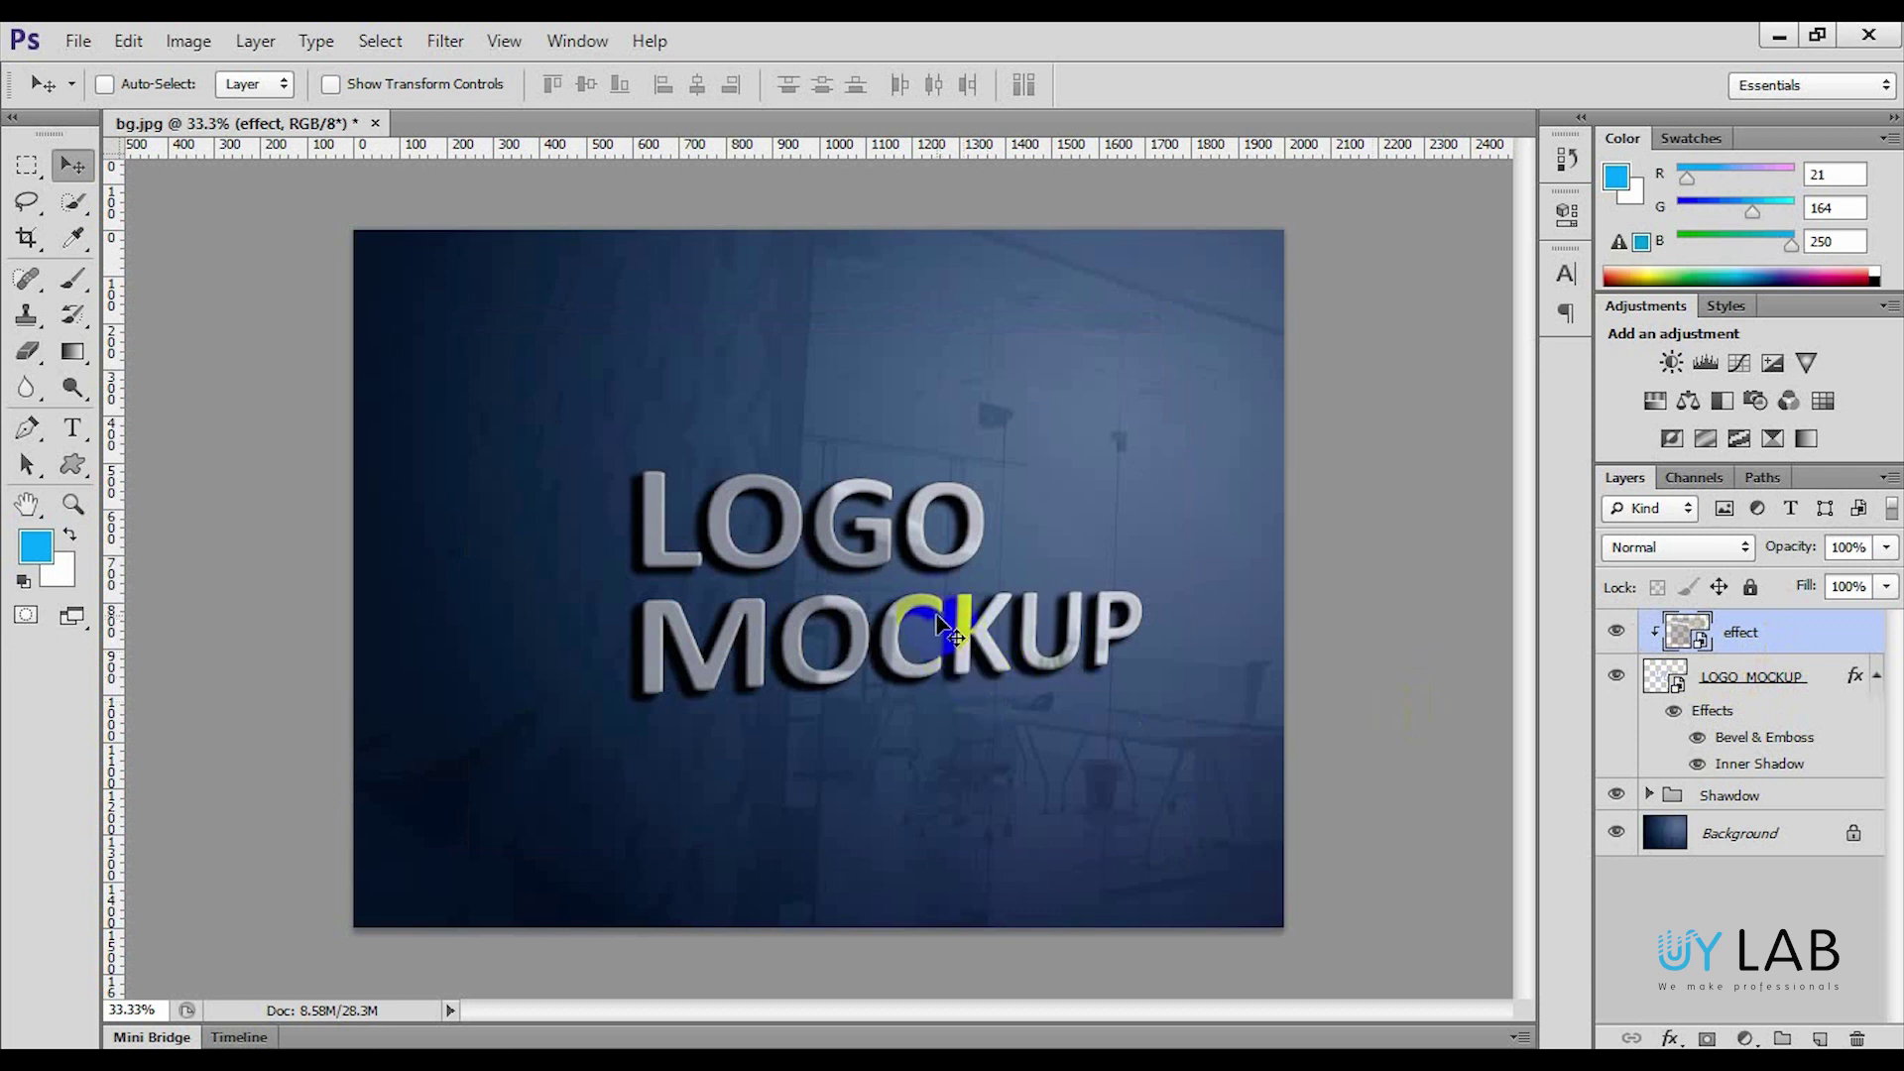
left_click_drag(973, 637, 1169, 640)
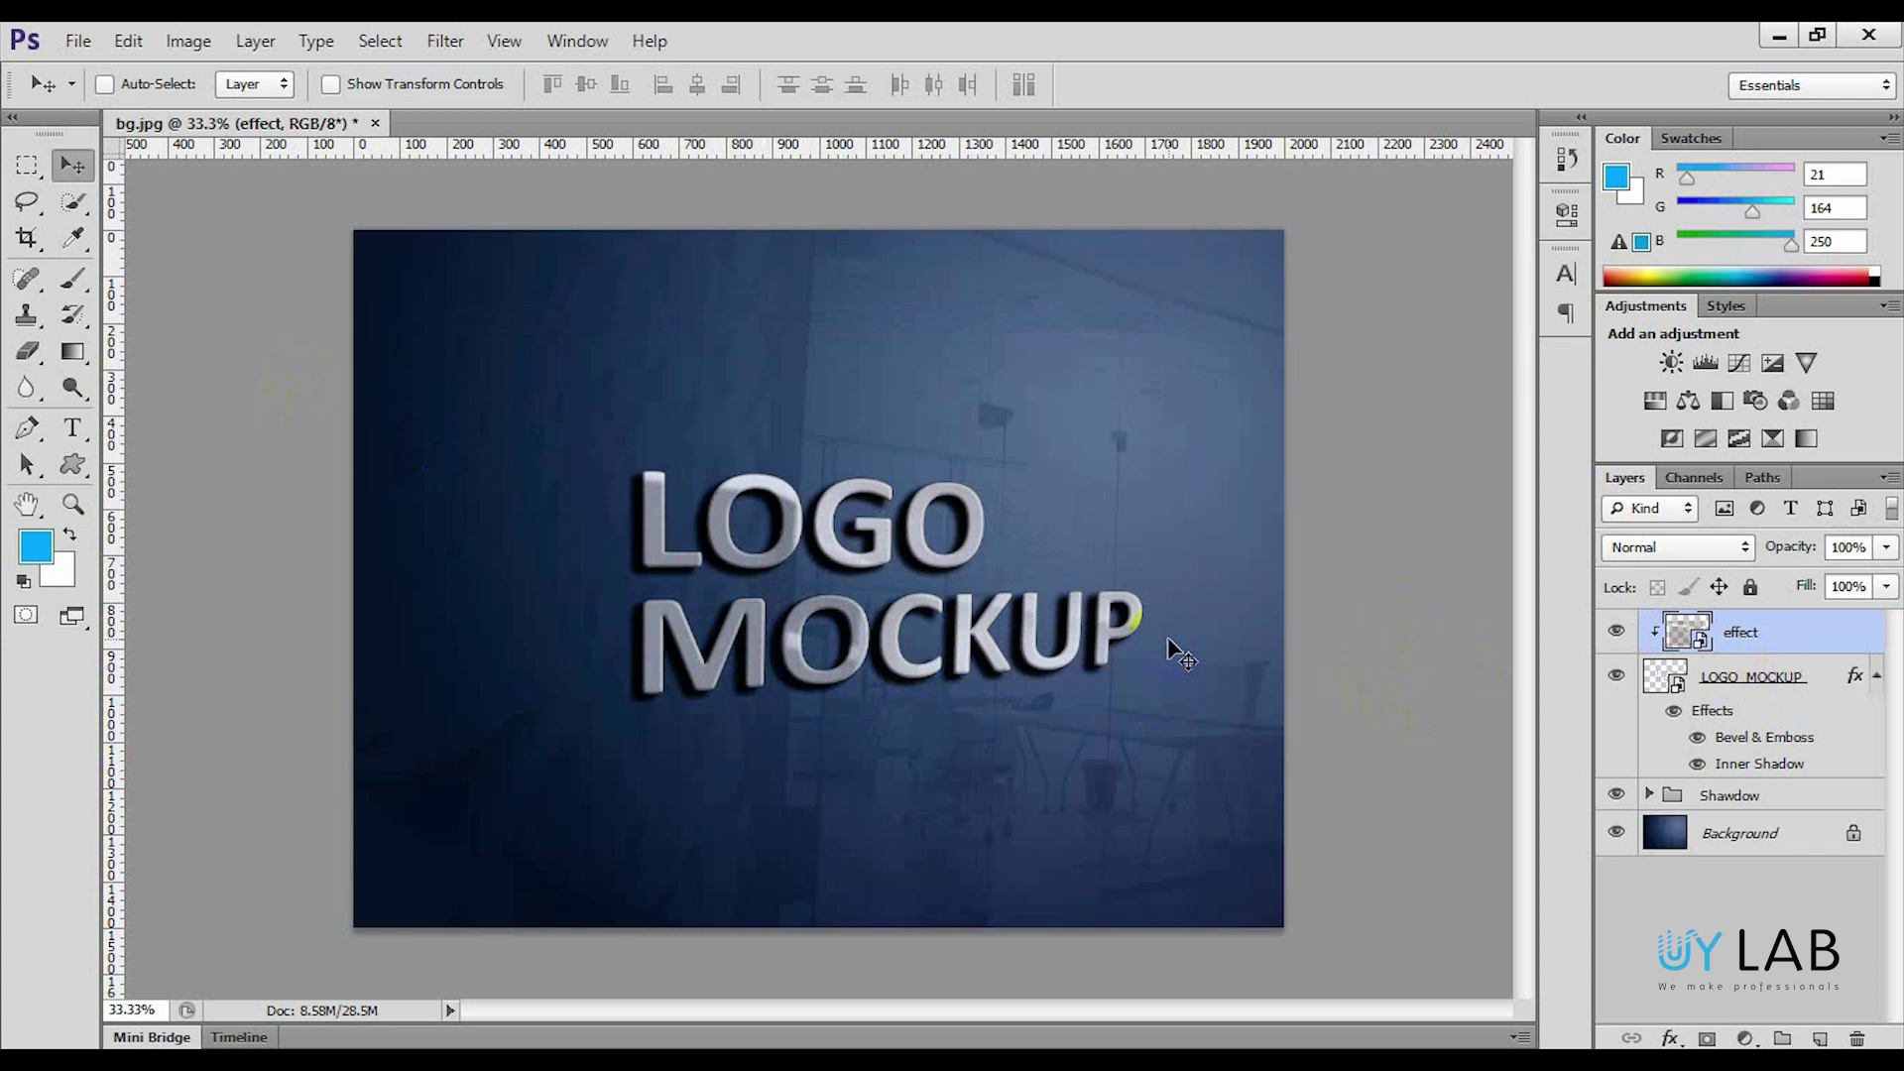
left_click(1771, 678)
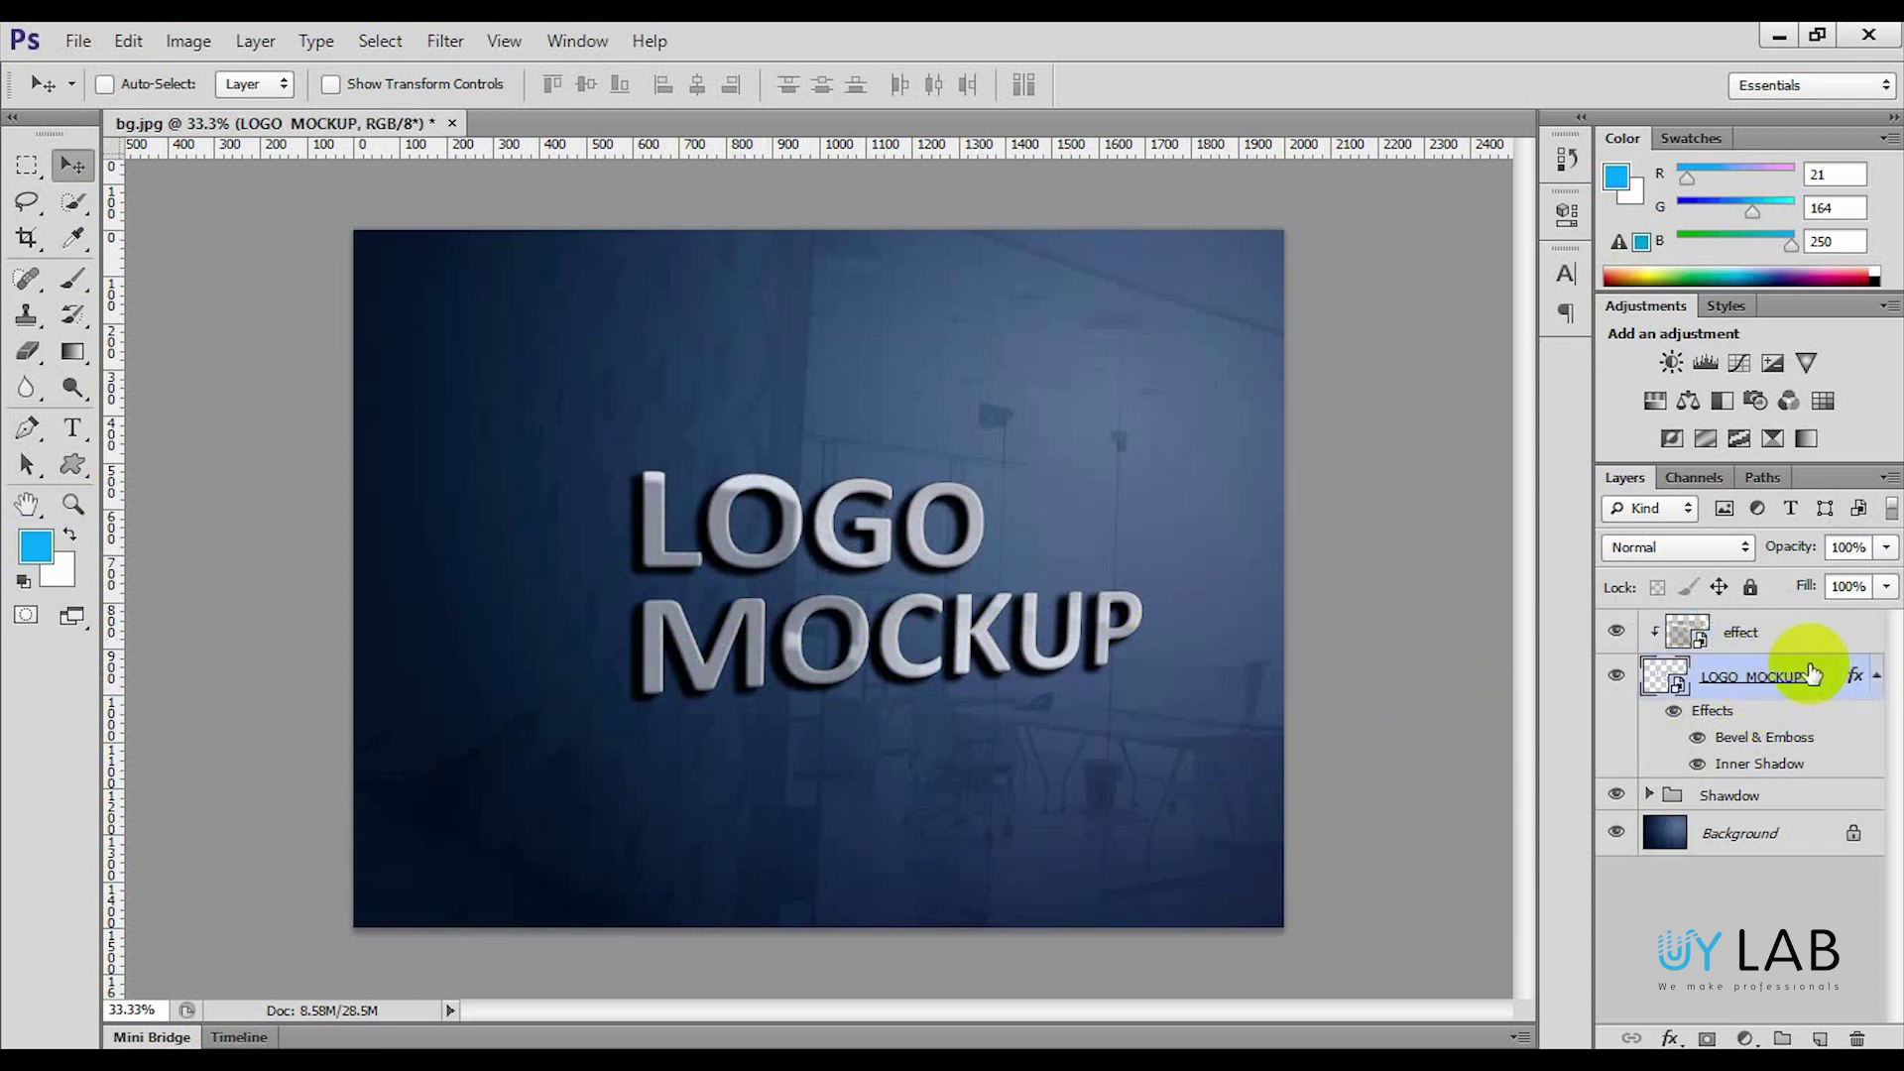
- Open the LOGO MOCKUP smart object and hide its text layer
double_click(1674, 682)
left_click(815, 544)
left_click(1052, 493)
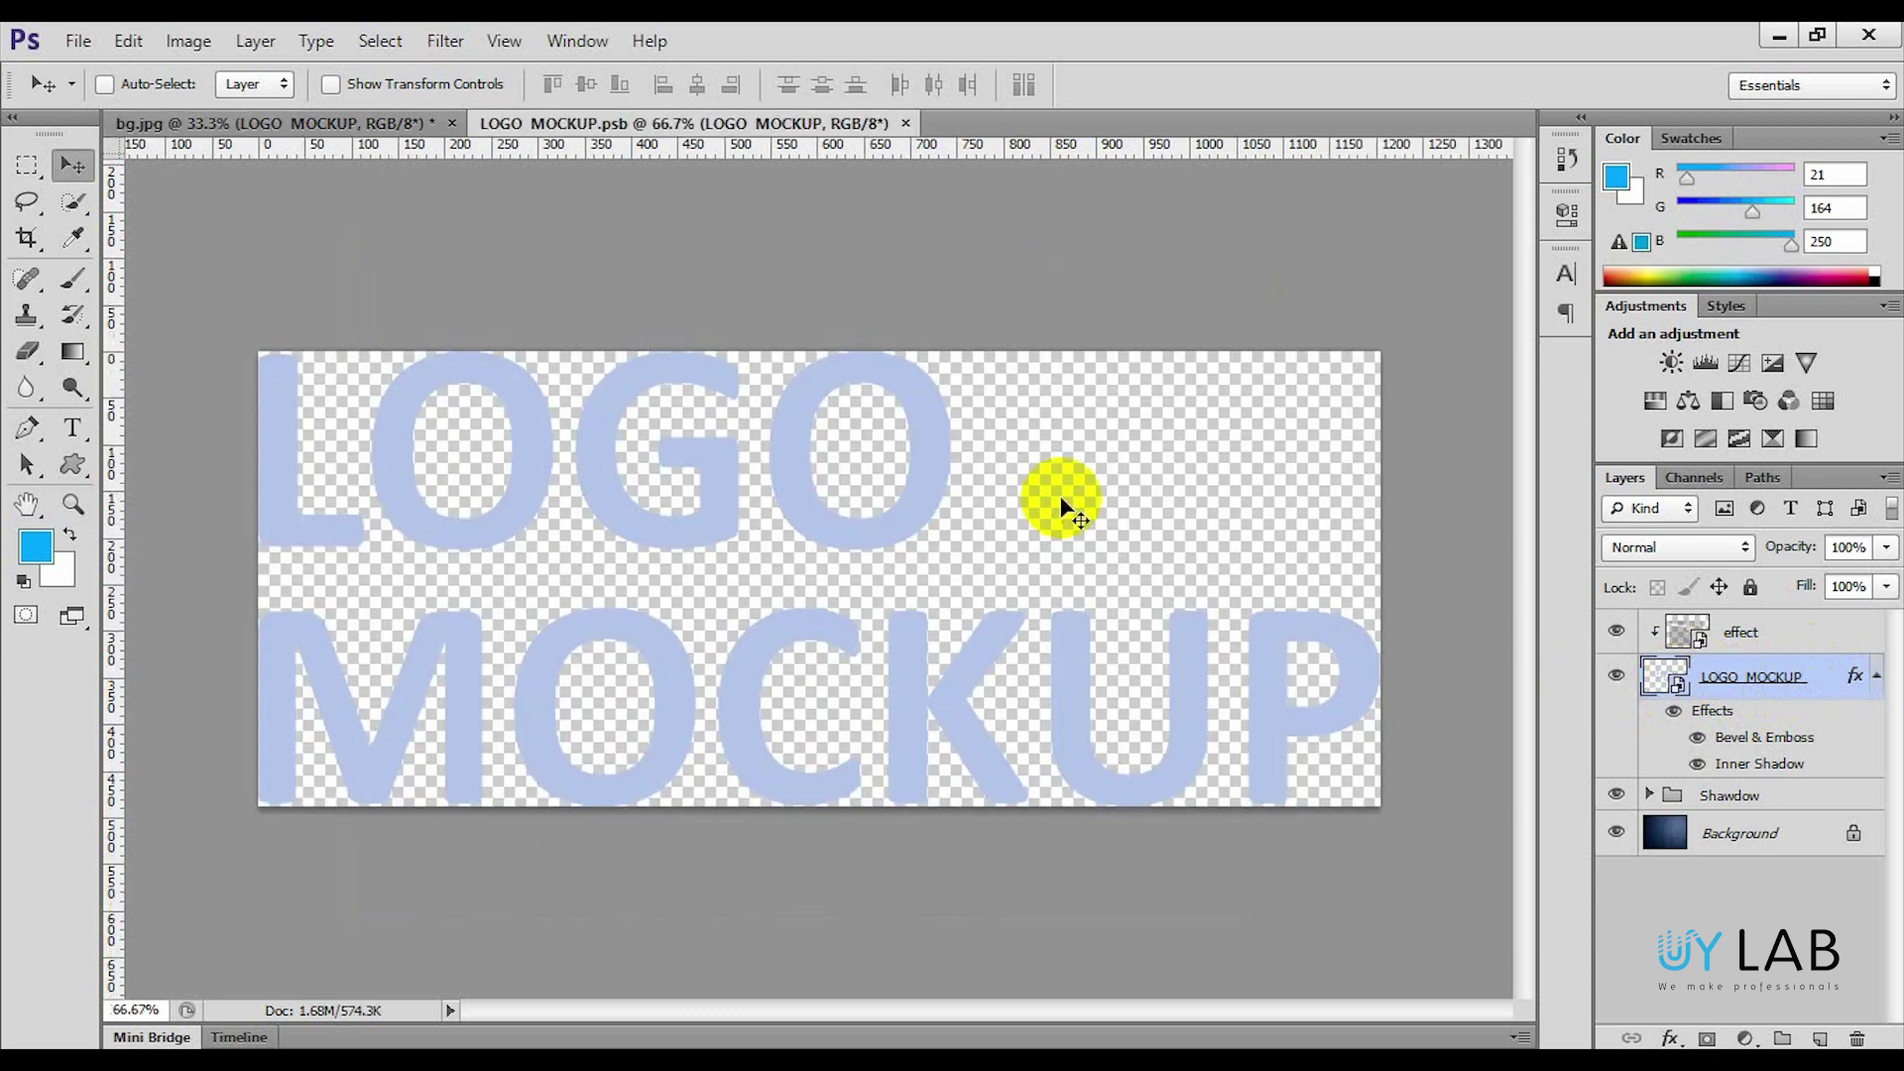
left_click(1618, 627)
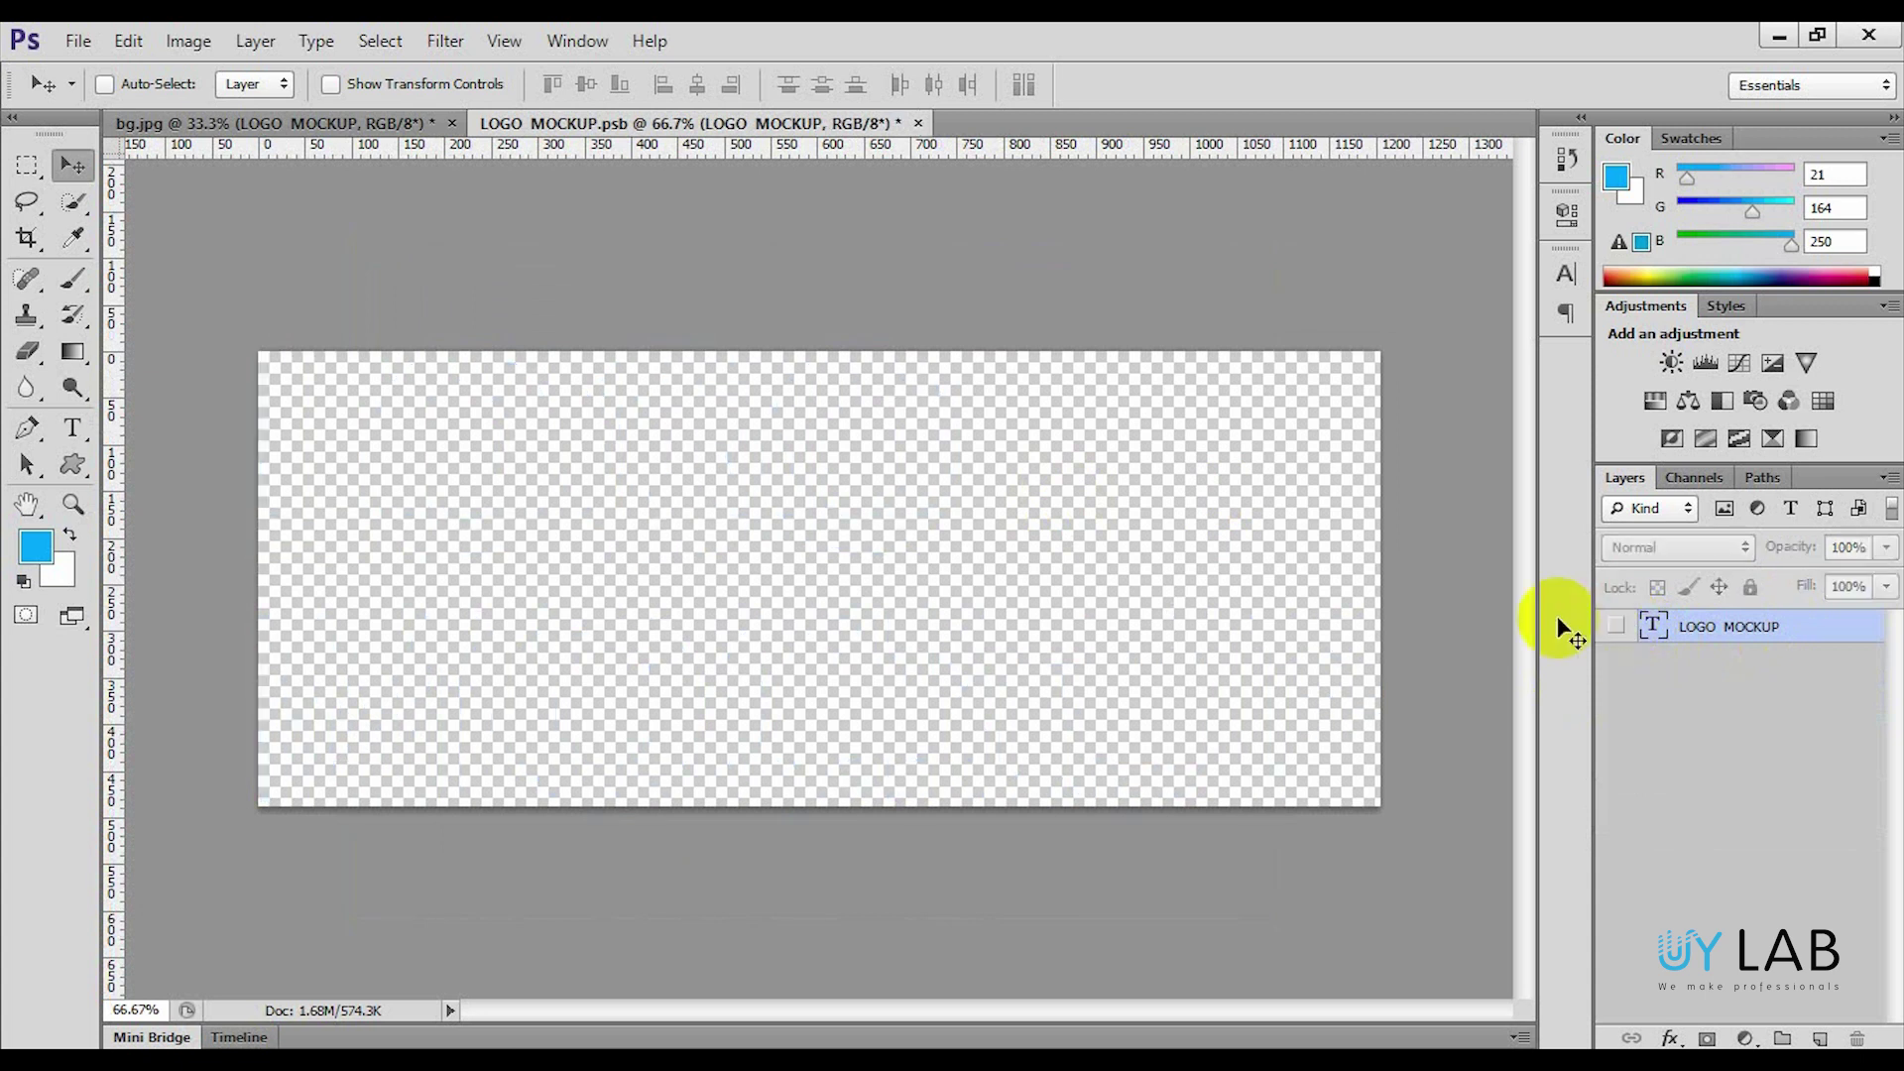
- Open Sample Logo.psd, draw the registered-trademark shape in the smart object, and save it
left_click(78, 41)
left_click(85, 89)
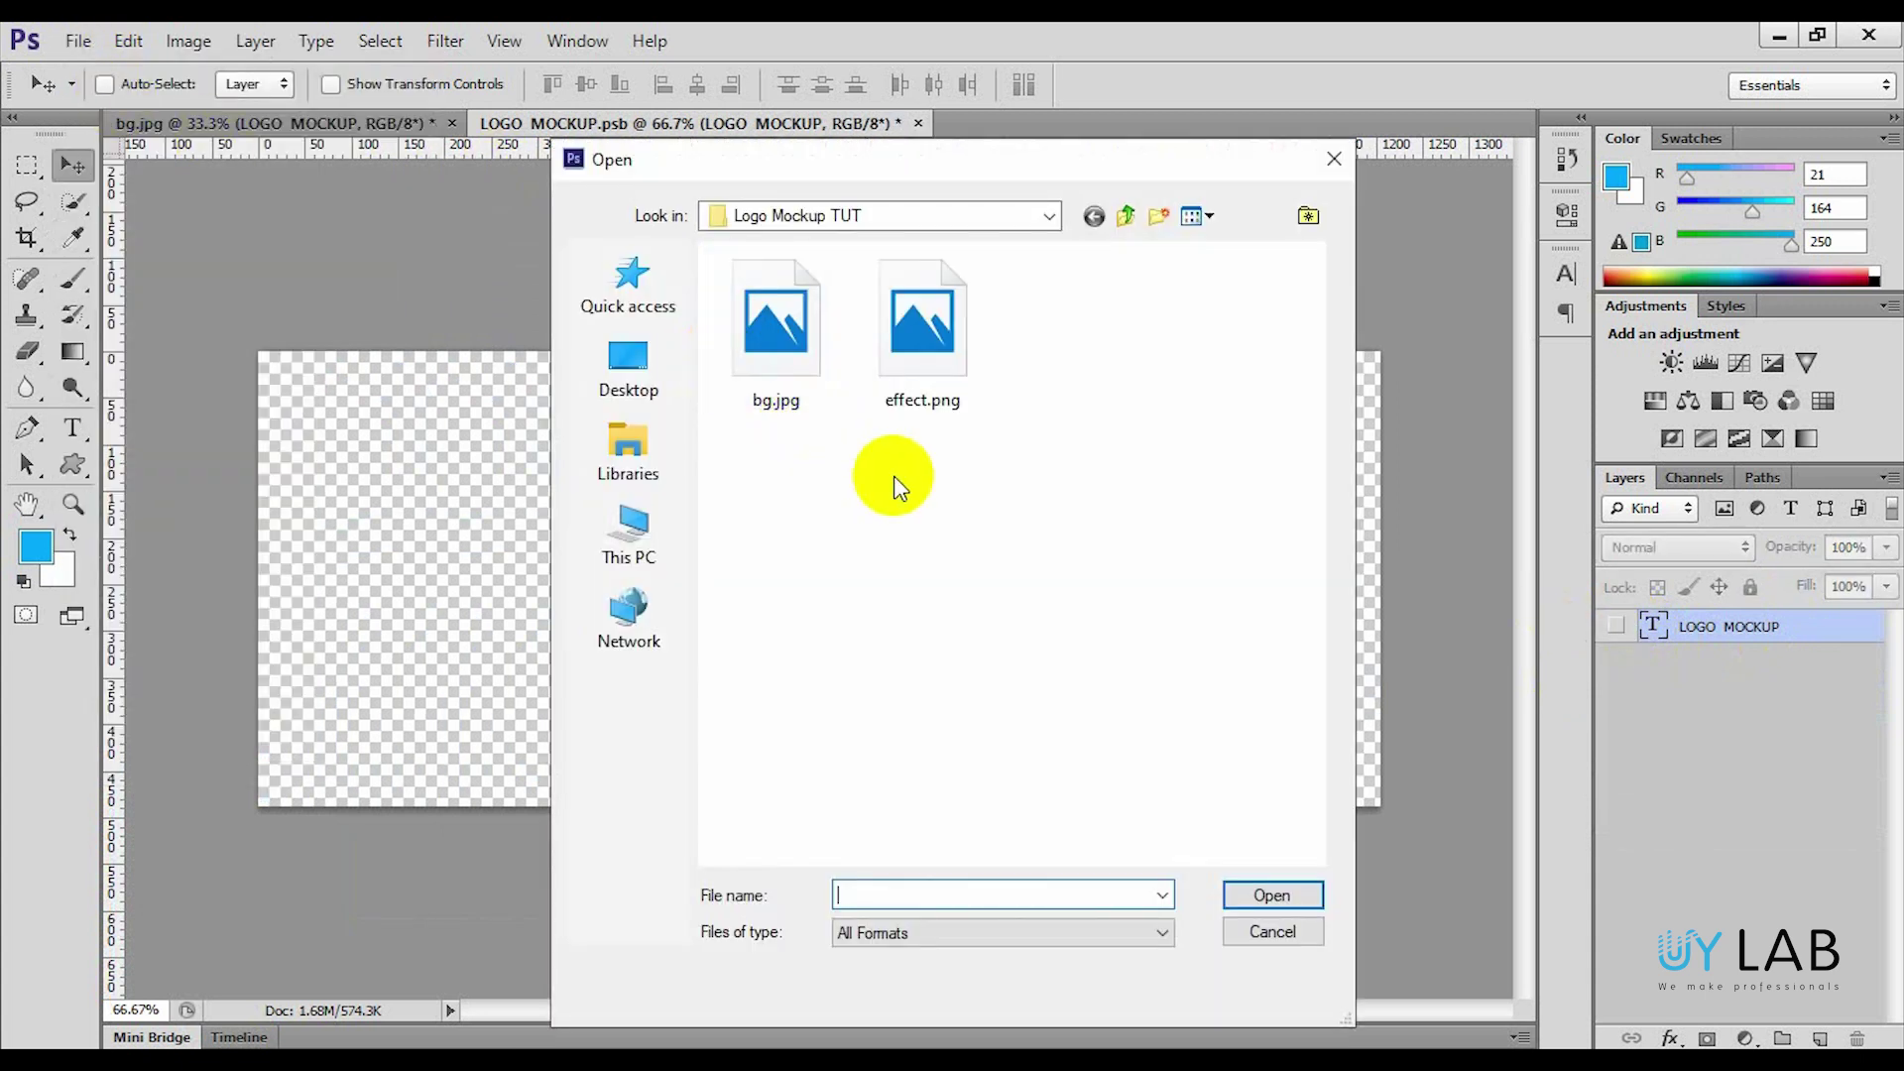
left_click(651, 383)
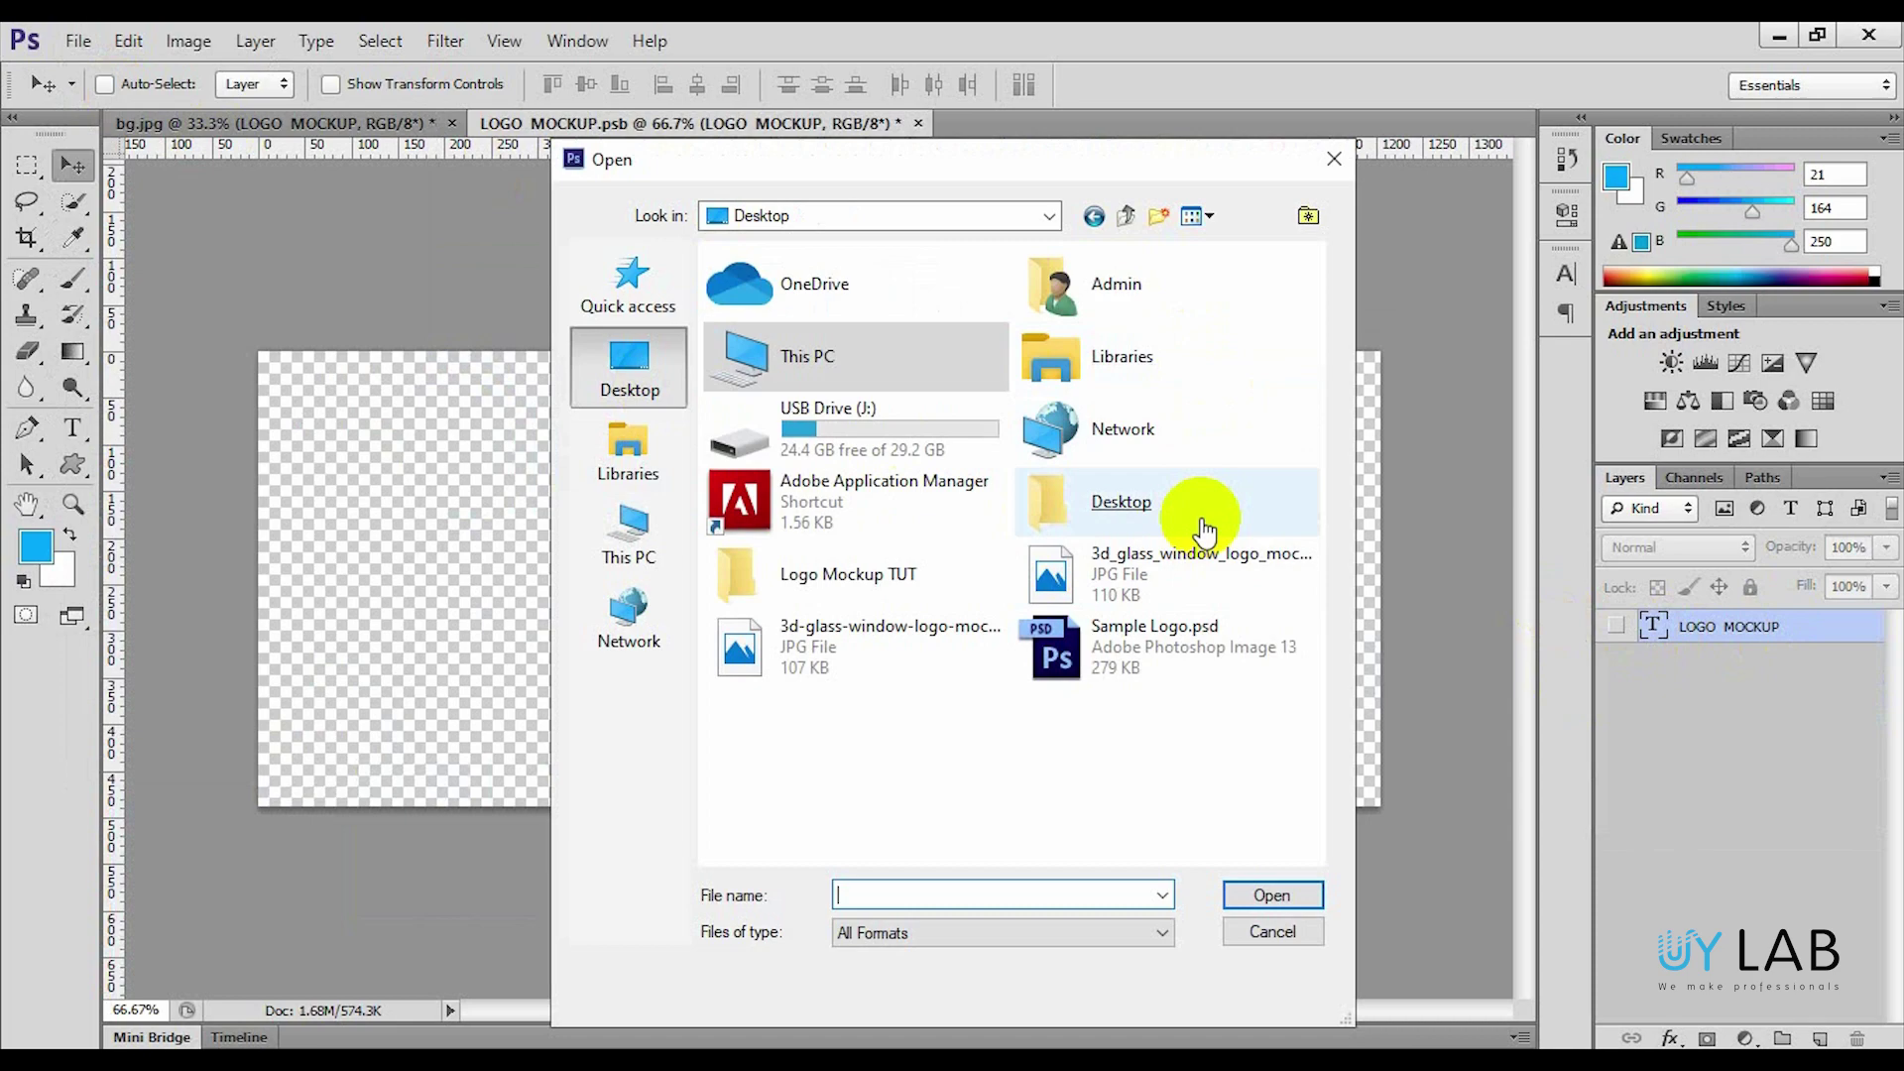
left_click(1196, 634)
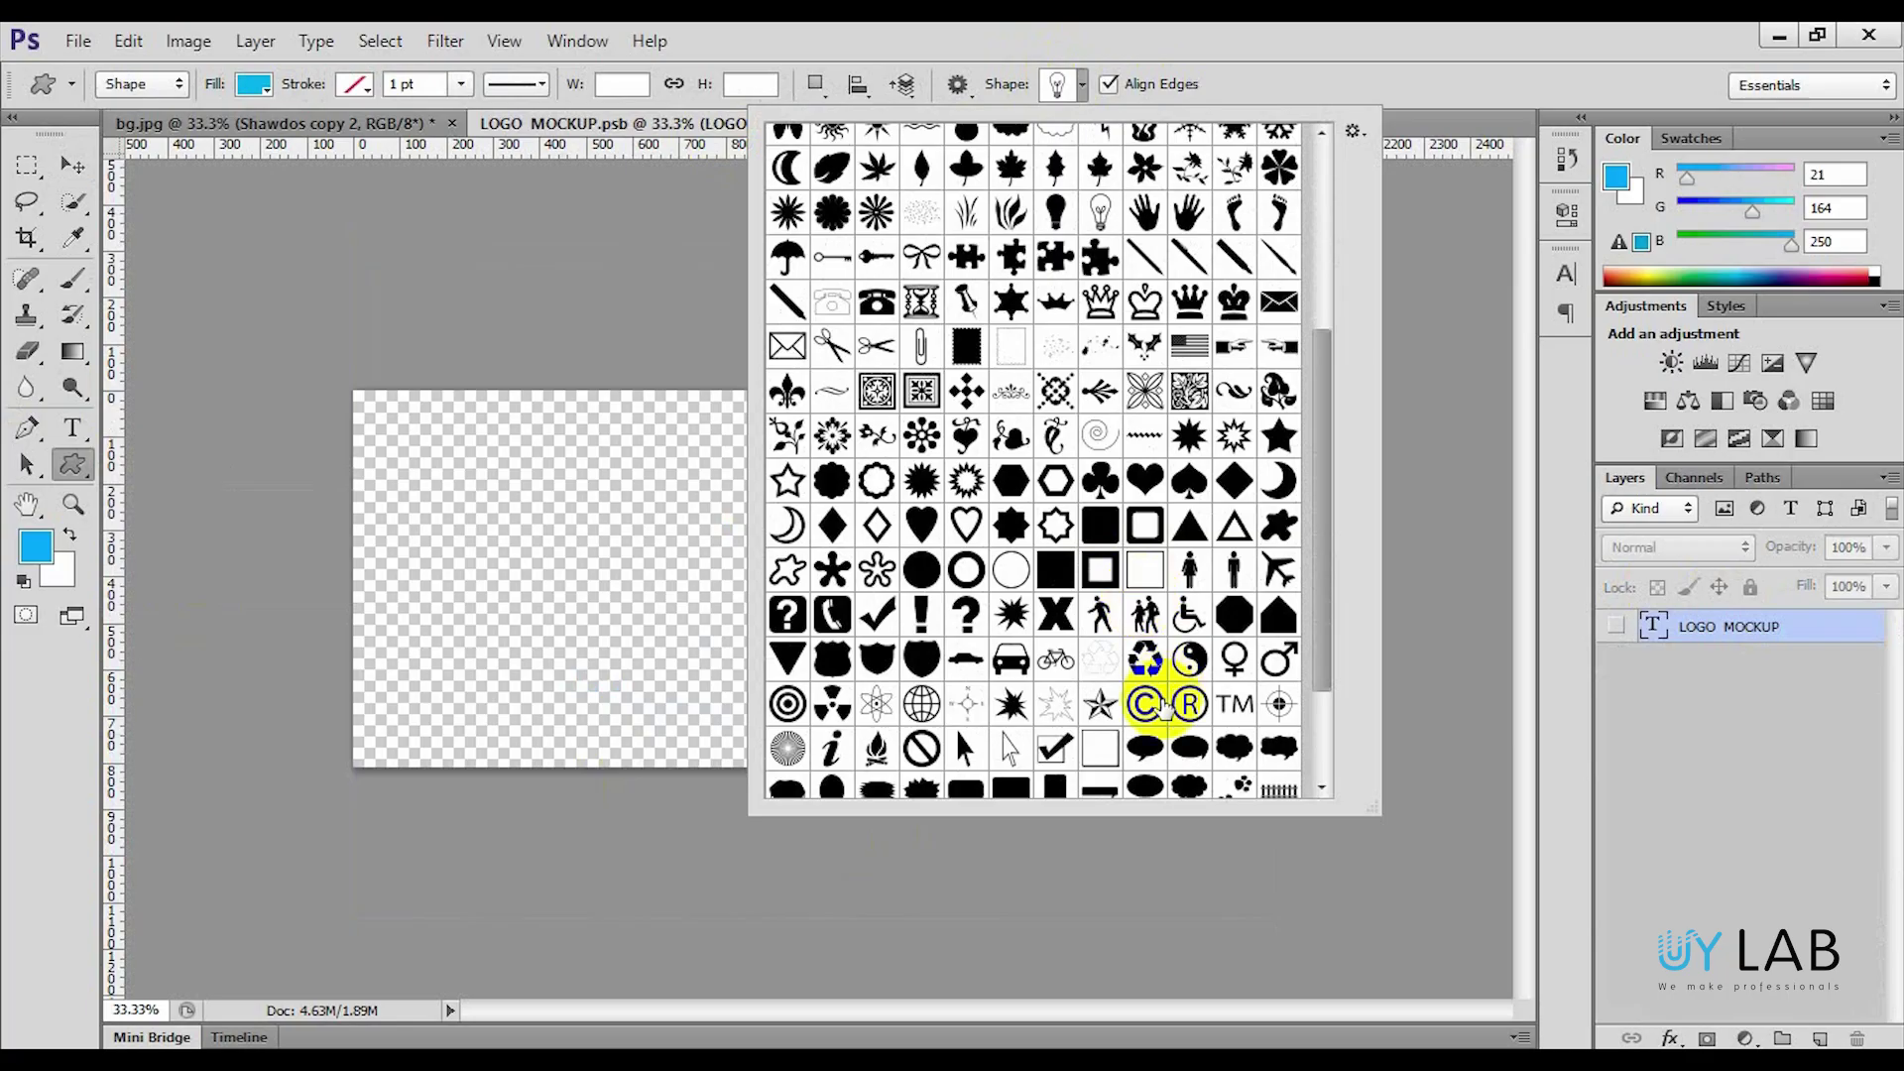
double_click(1180, 705)
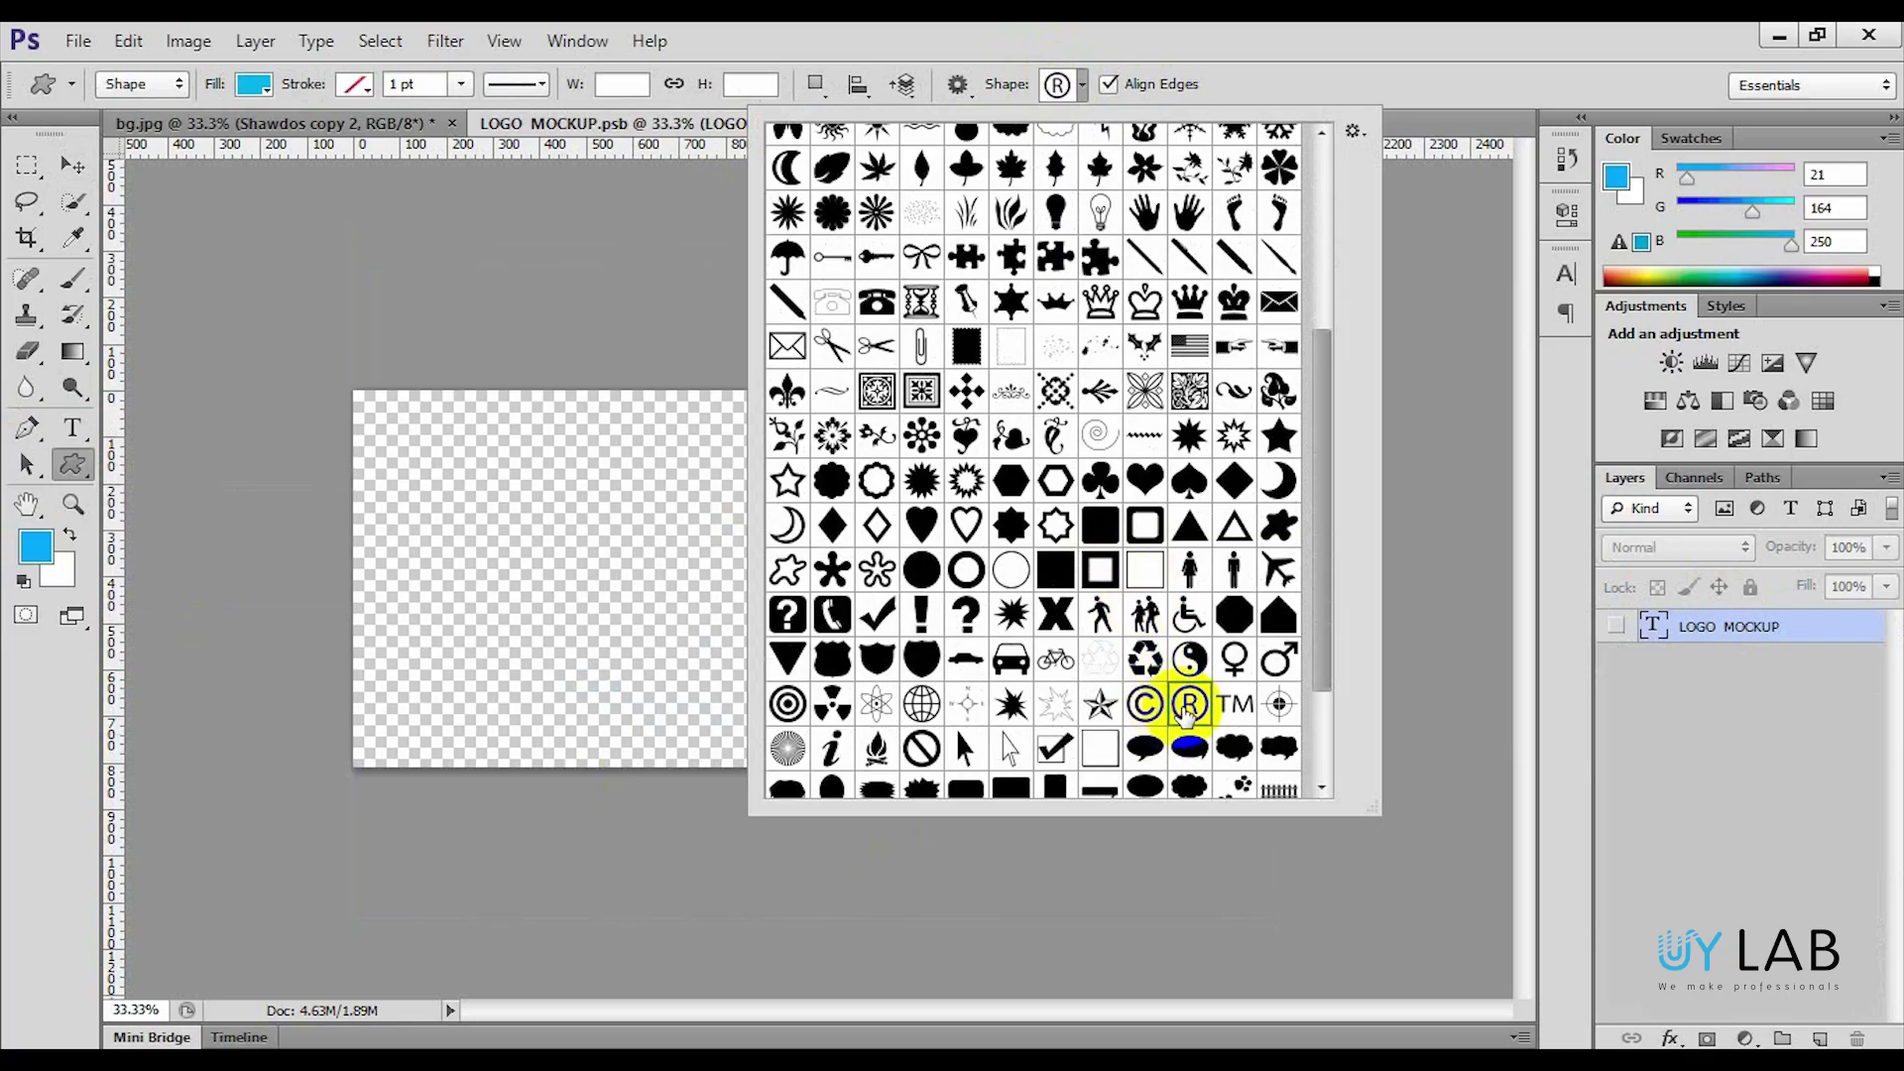
left_click_drag(795, 554, 1172, 739)
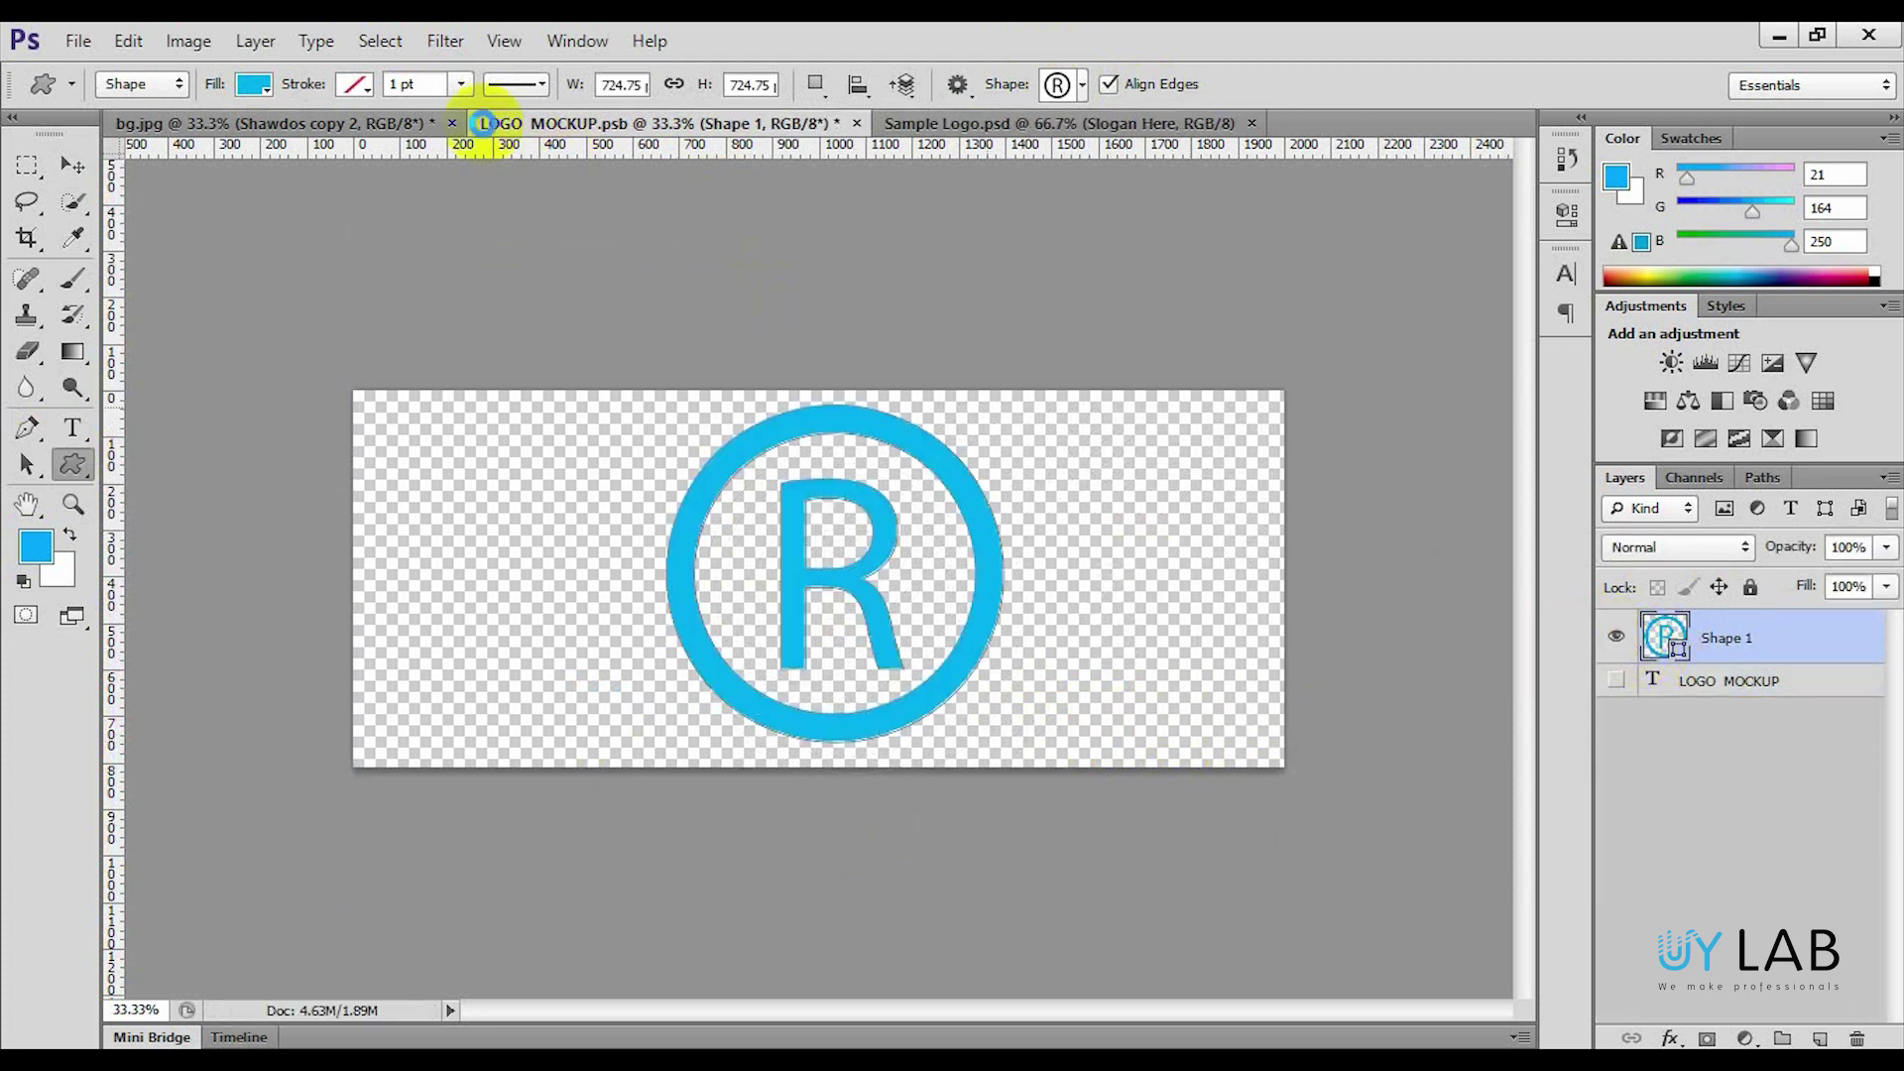
key("ctrl+s")
left_click(401, 127)
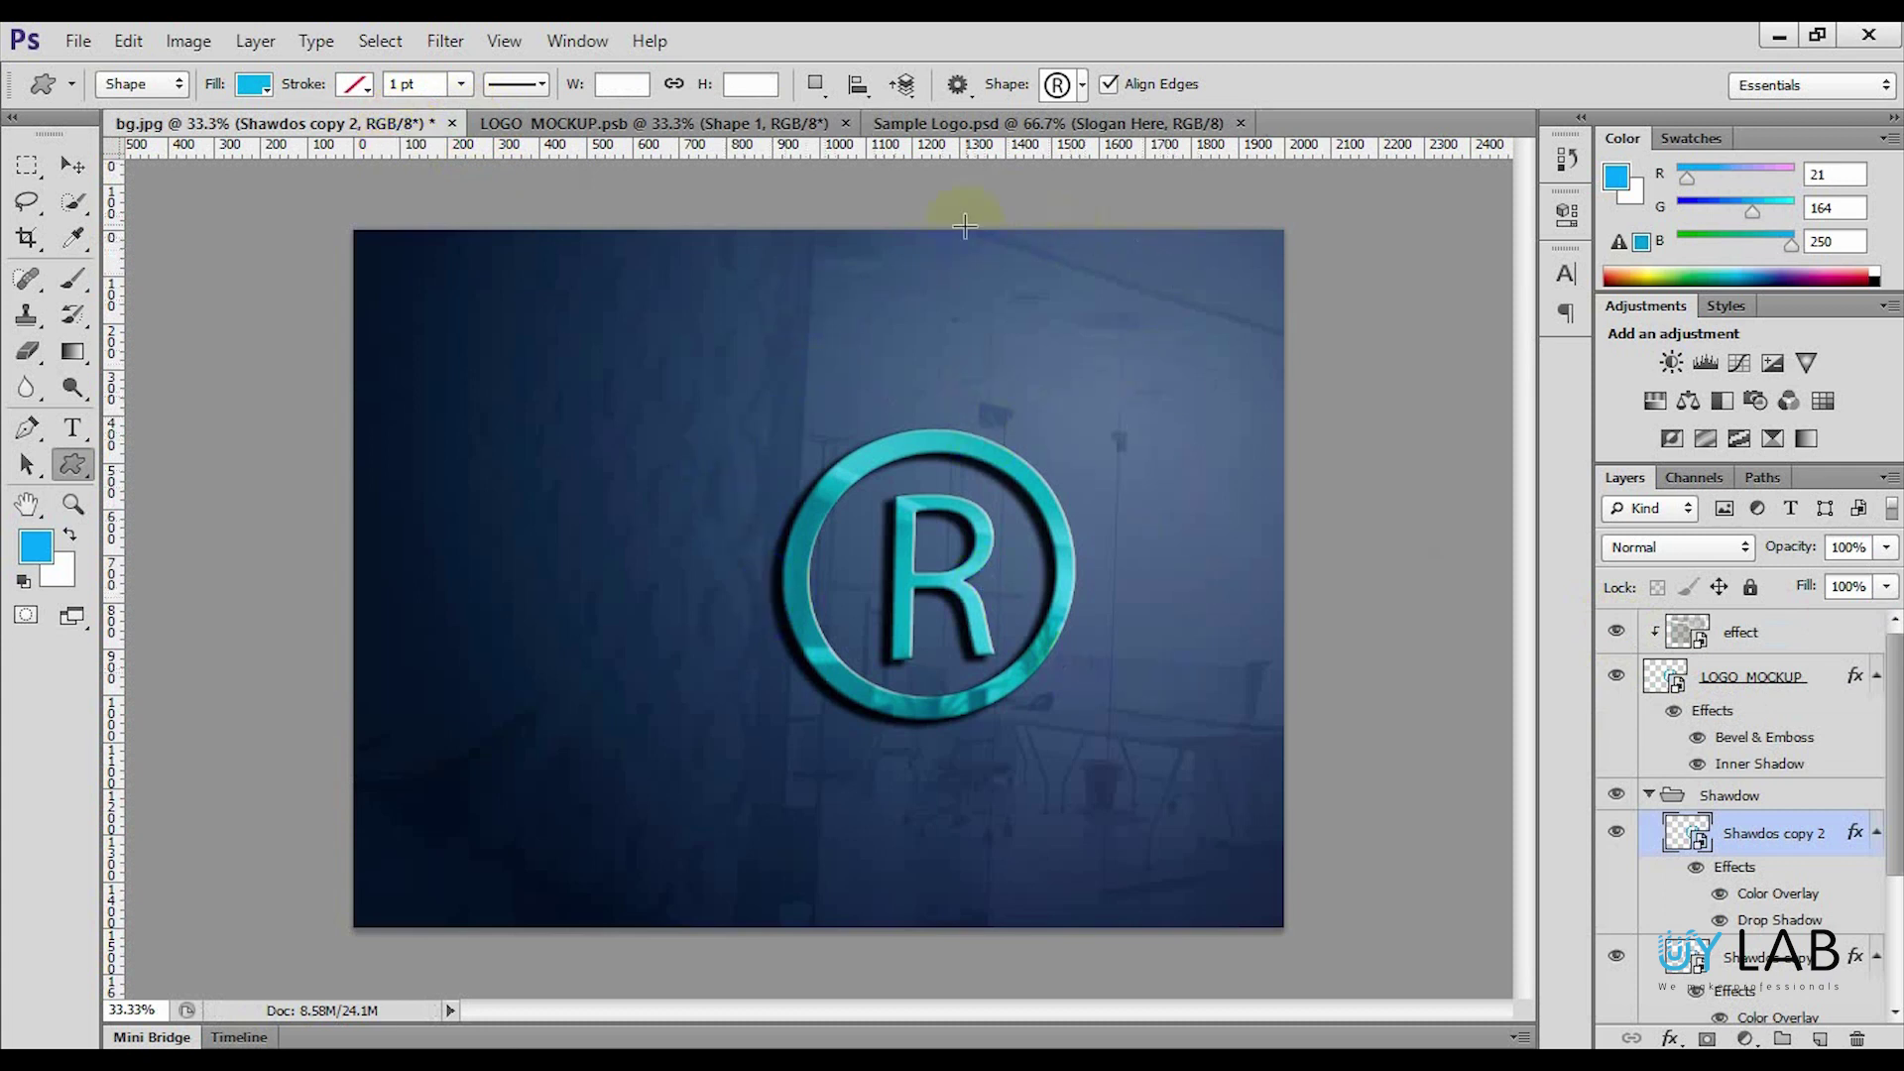
- Close Sample Logo.psd and move the ® symbol about 119 px left in LOGO MOCKUP.psb
left_click(949, 125)
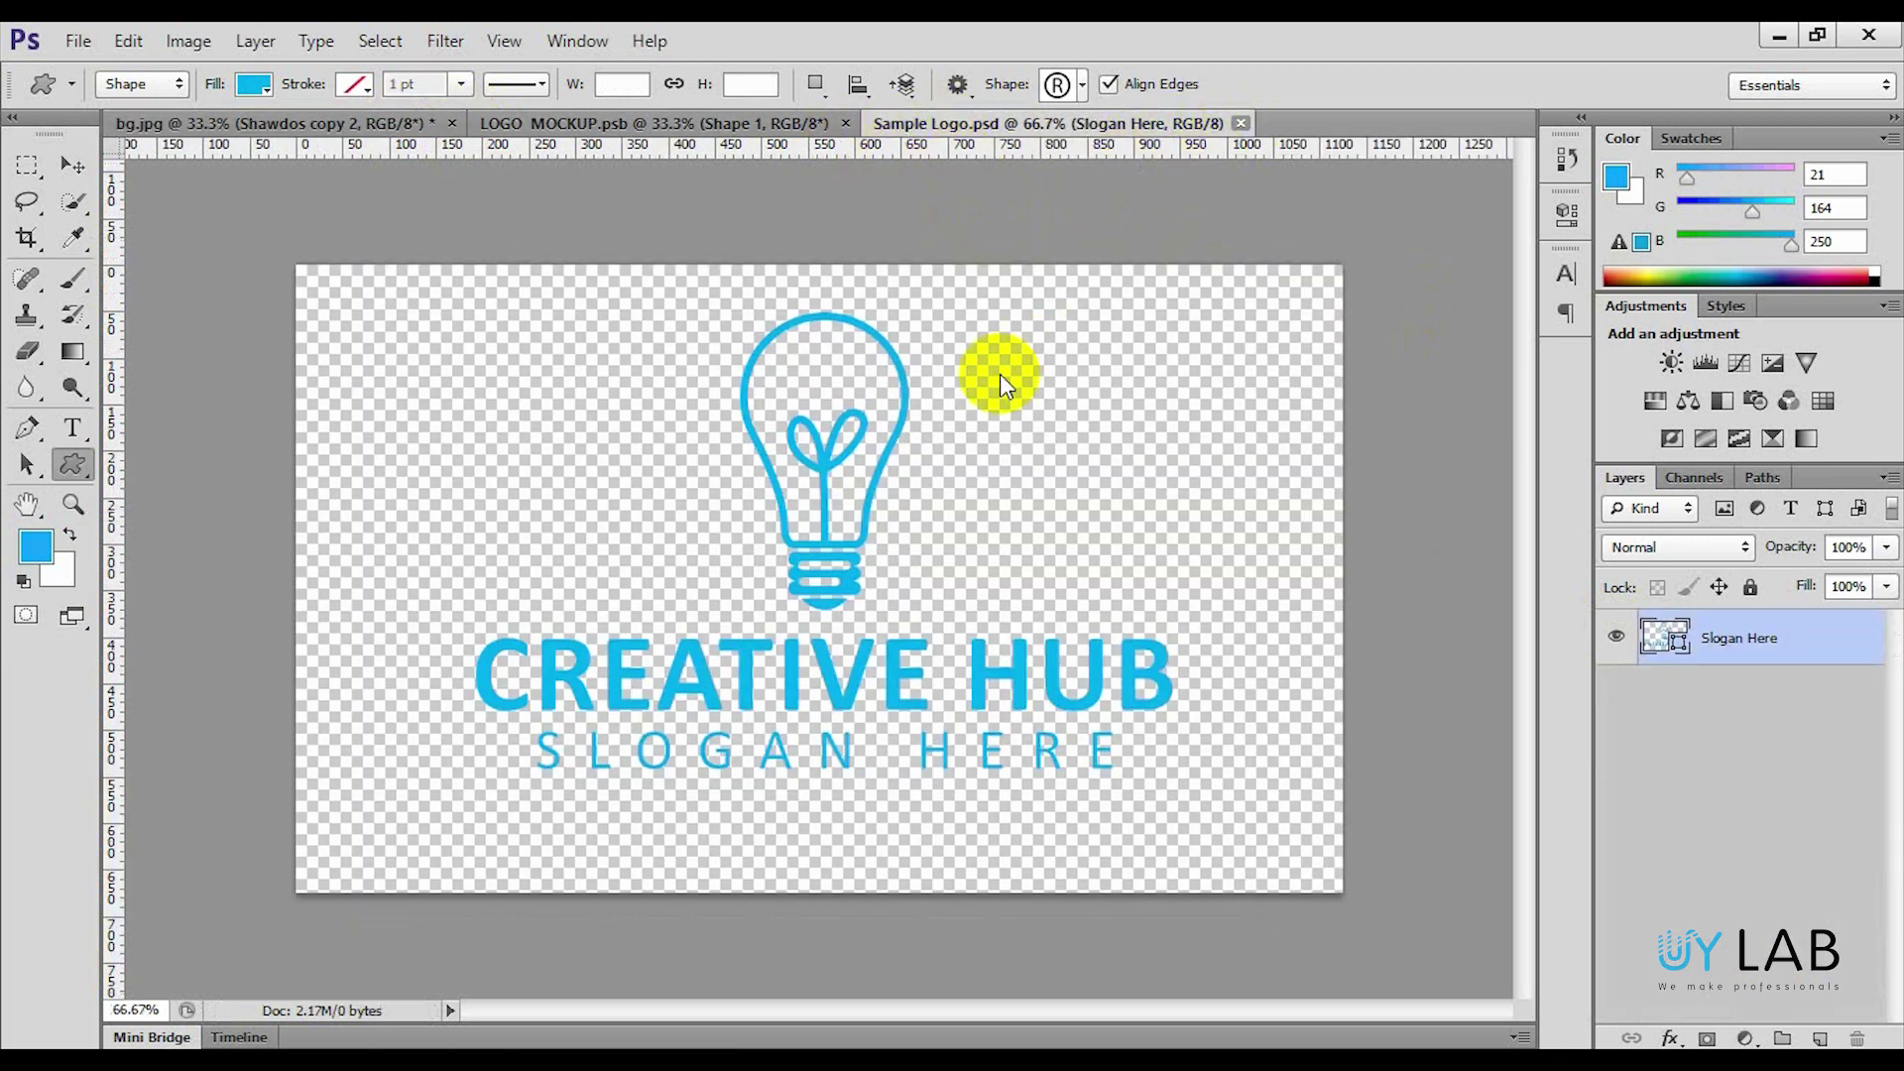
key("ctrl+w")
left_click(711, 123)
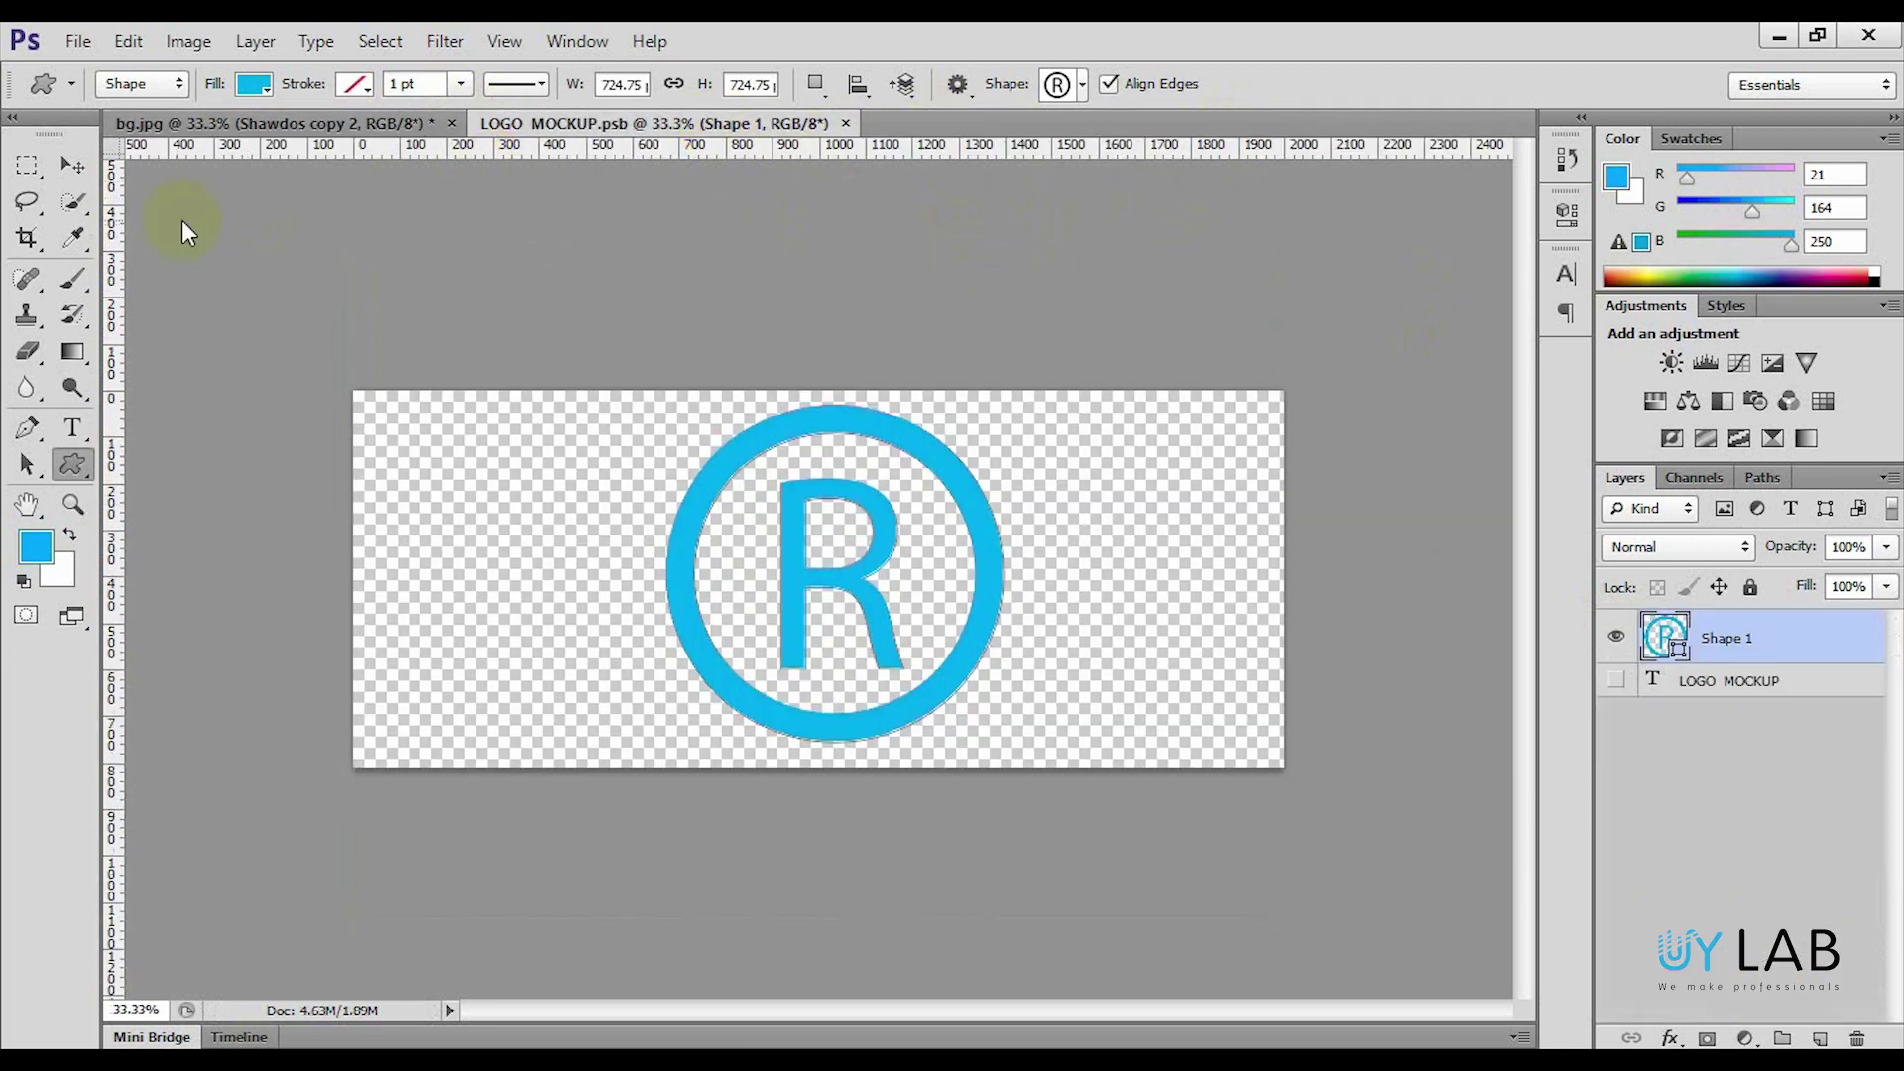
left_click(61, 169)
left_click_drag(682, 536, 564, 538)
- Enlarge the ® symbol slightly with Free Transform
key("ctrl+t")
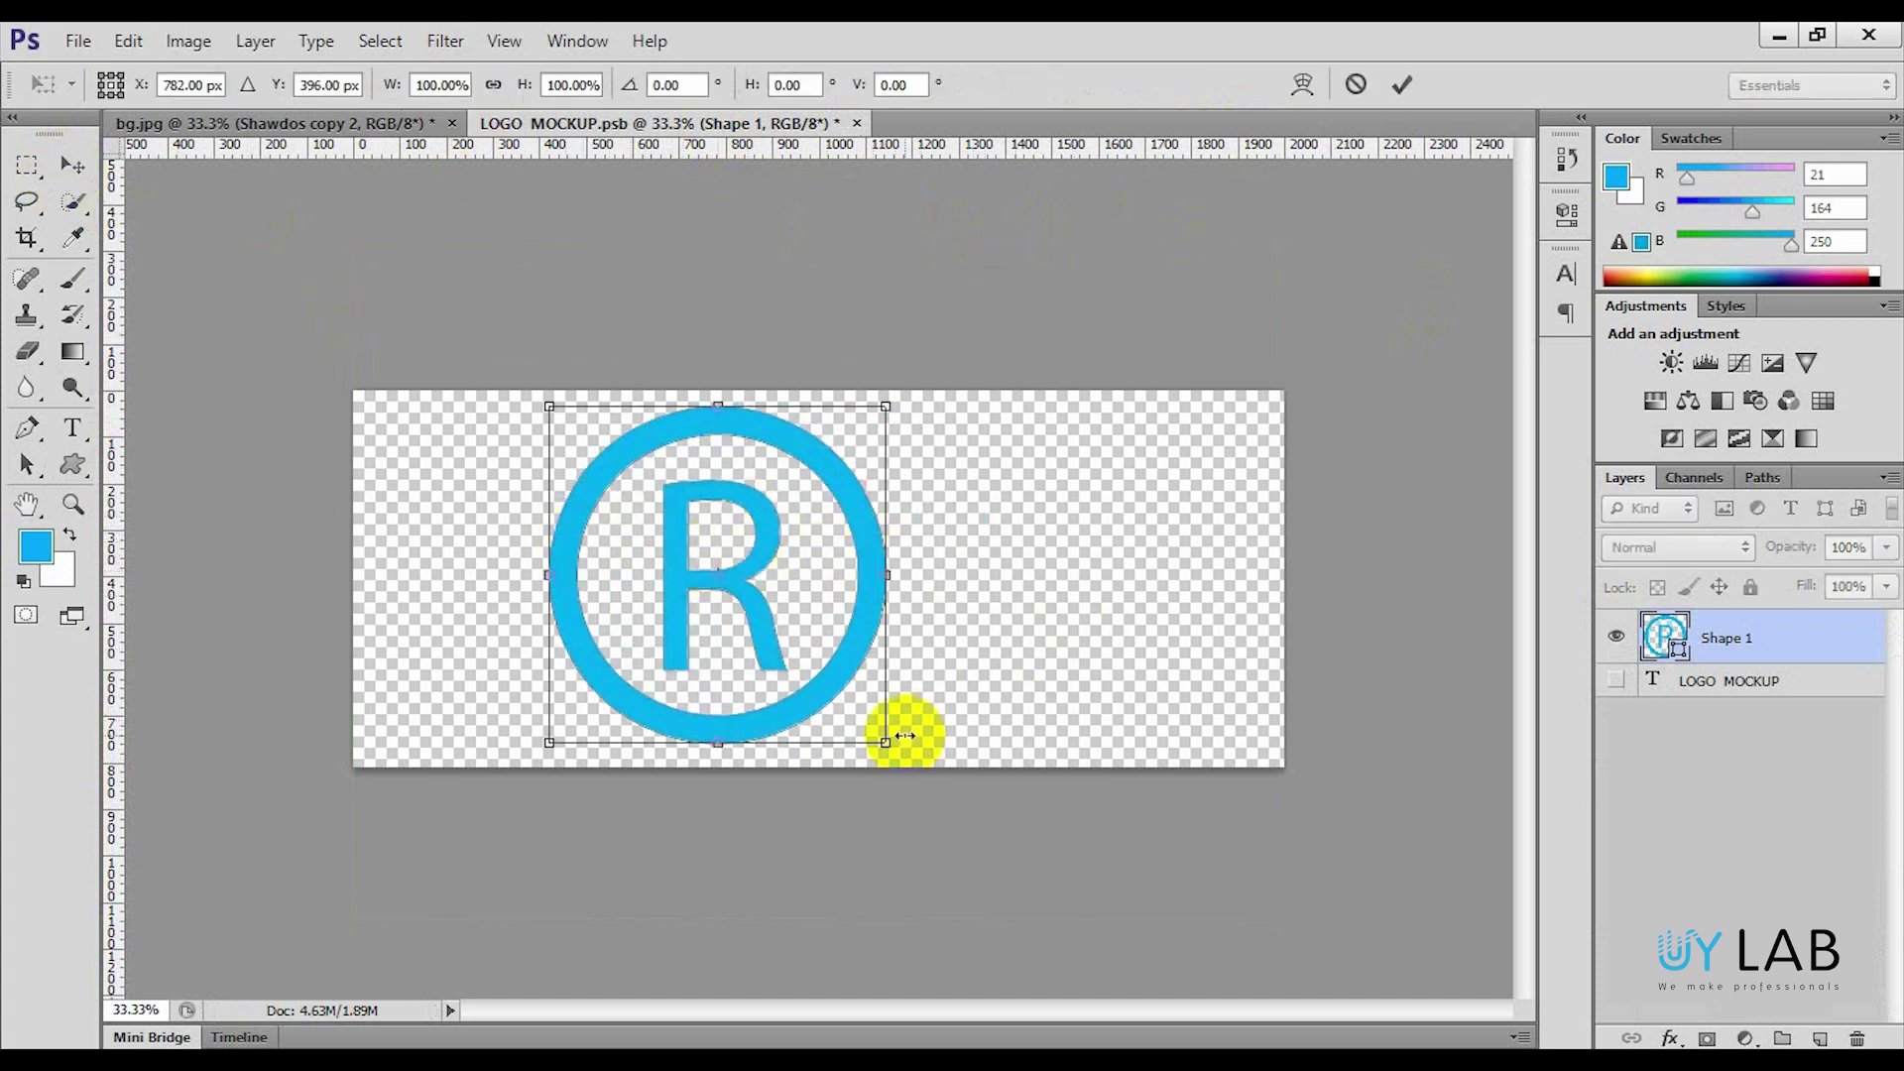
mouse_move(897, 742)
left_mouse_down()
mouse_move(859, 660)
mouse_move(842, 668)
mouse_move(897, 759)
mouse_move(873, 748)
left_mouse_up()
key("Return")
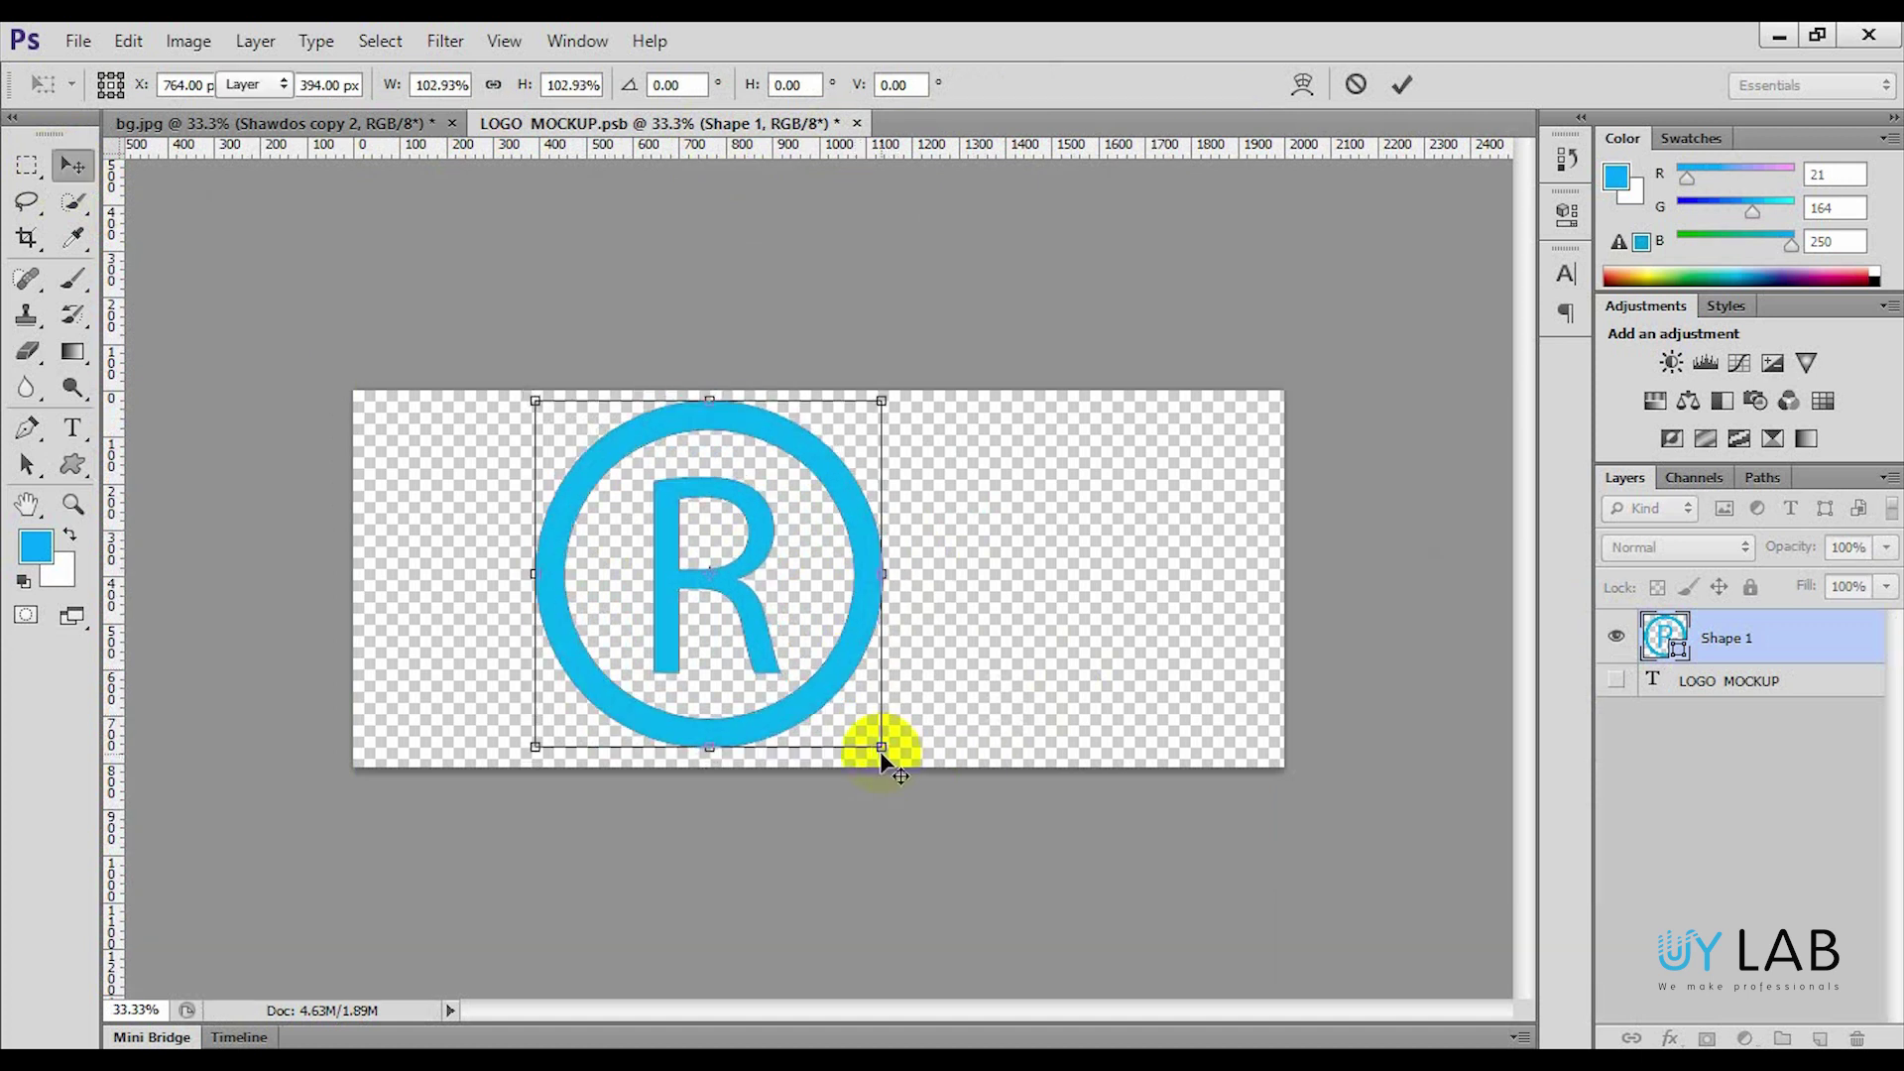
- Change the ® fill to brighter cyan 1ac1ff and save the smart object
double_click(1667, 643)
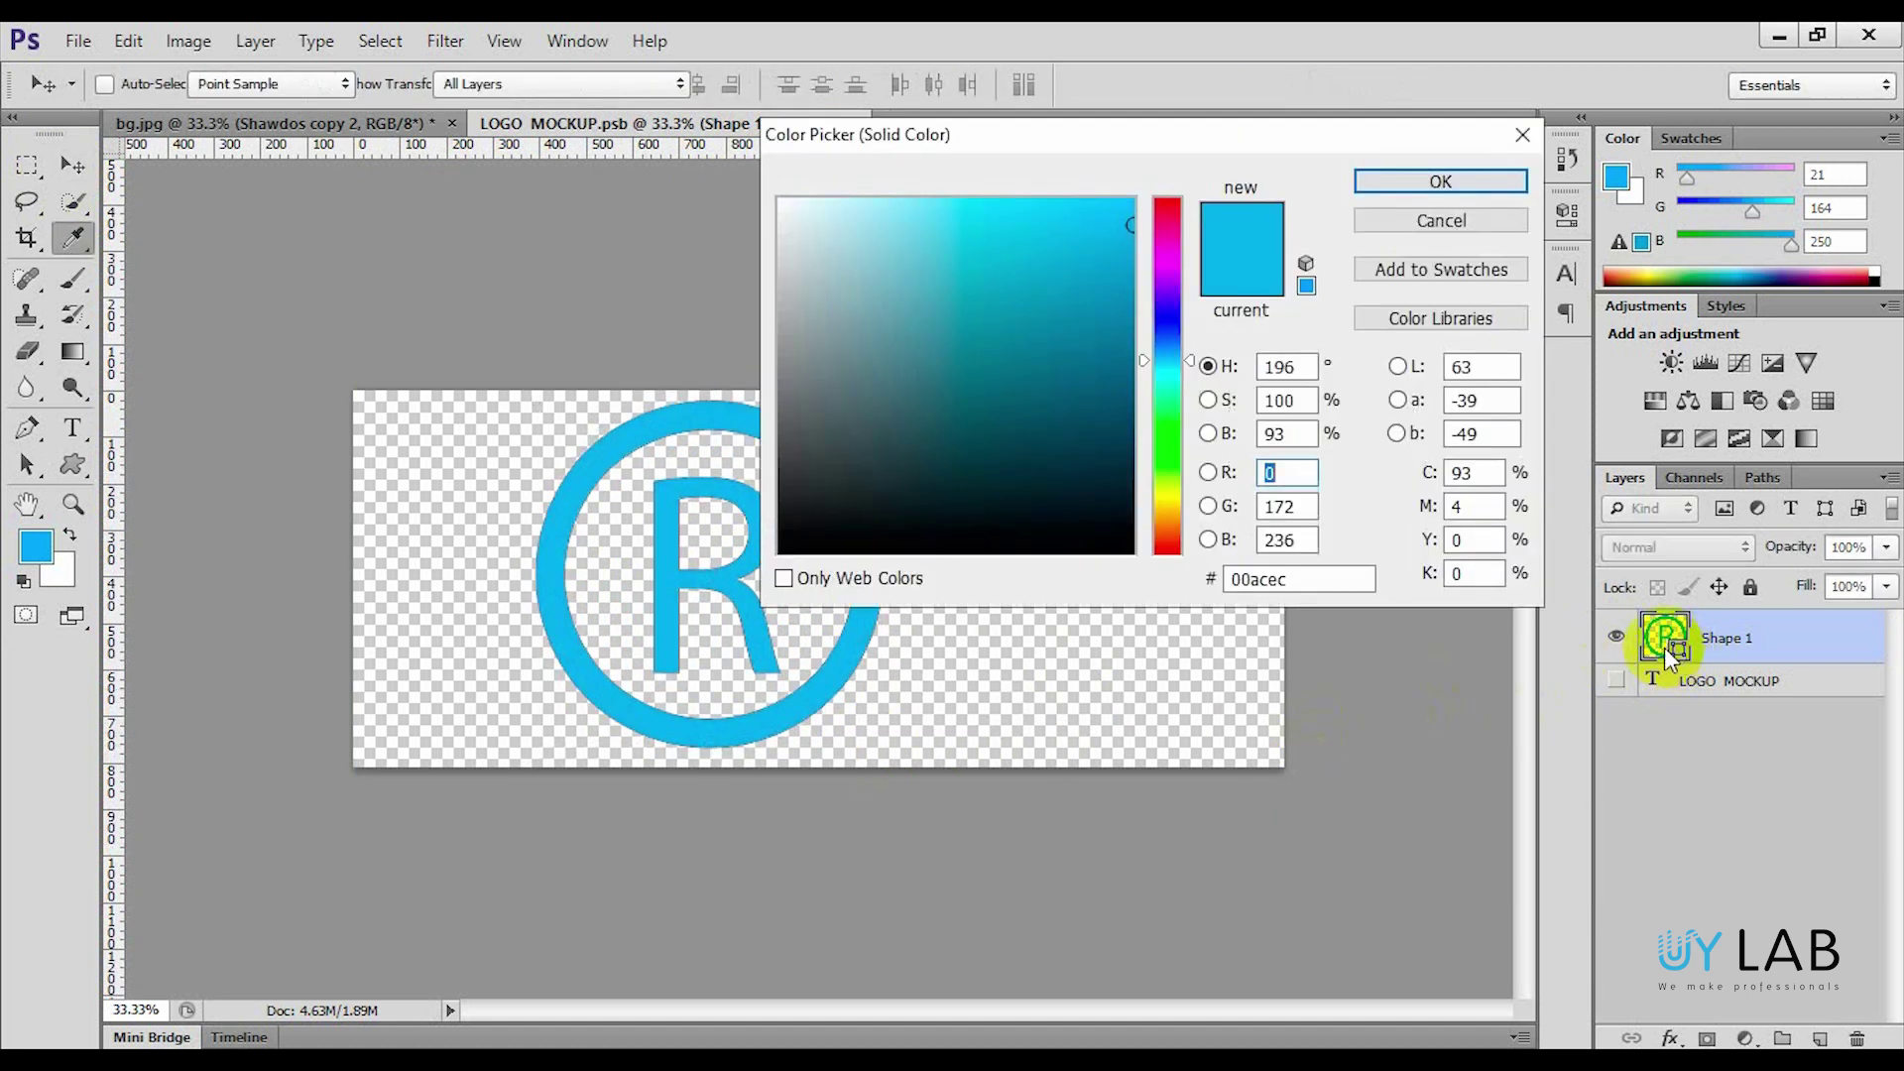
mouse_move(1089, 317)
left_mouse_down()
mouse_move(1097, 187)
mouse_move(1034, 199)
left_mouse_up()
left_click(1436, 184)
key("ctrl+s")
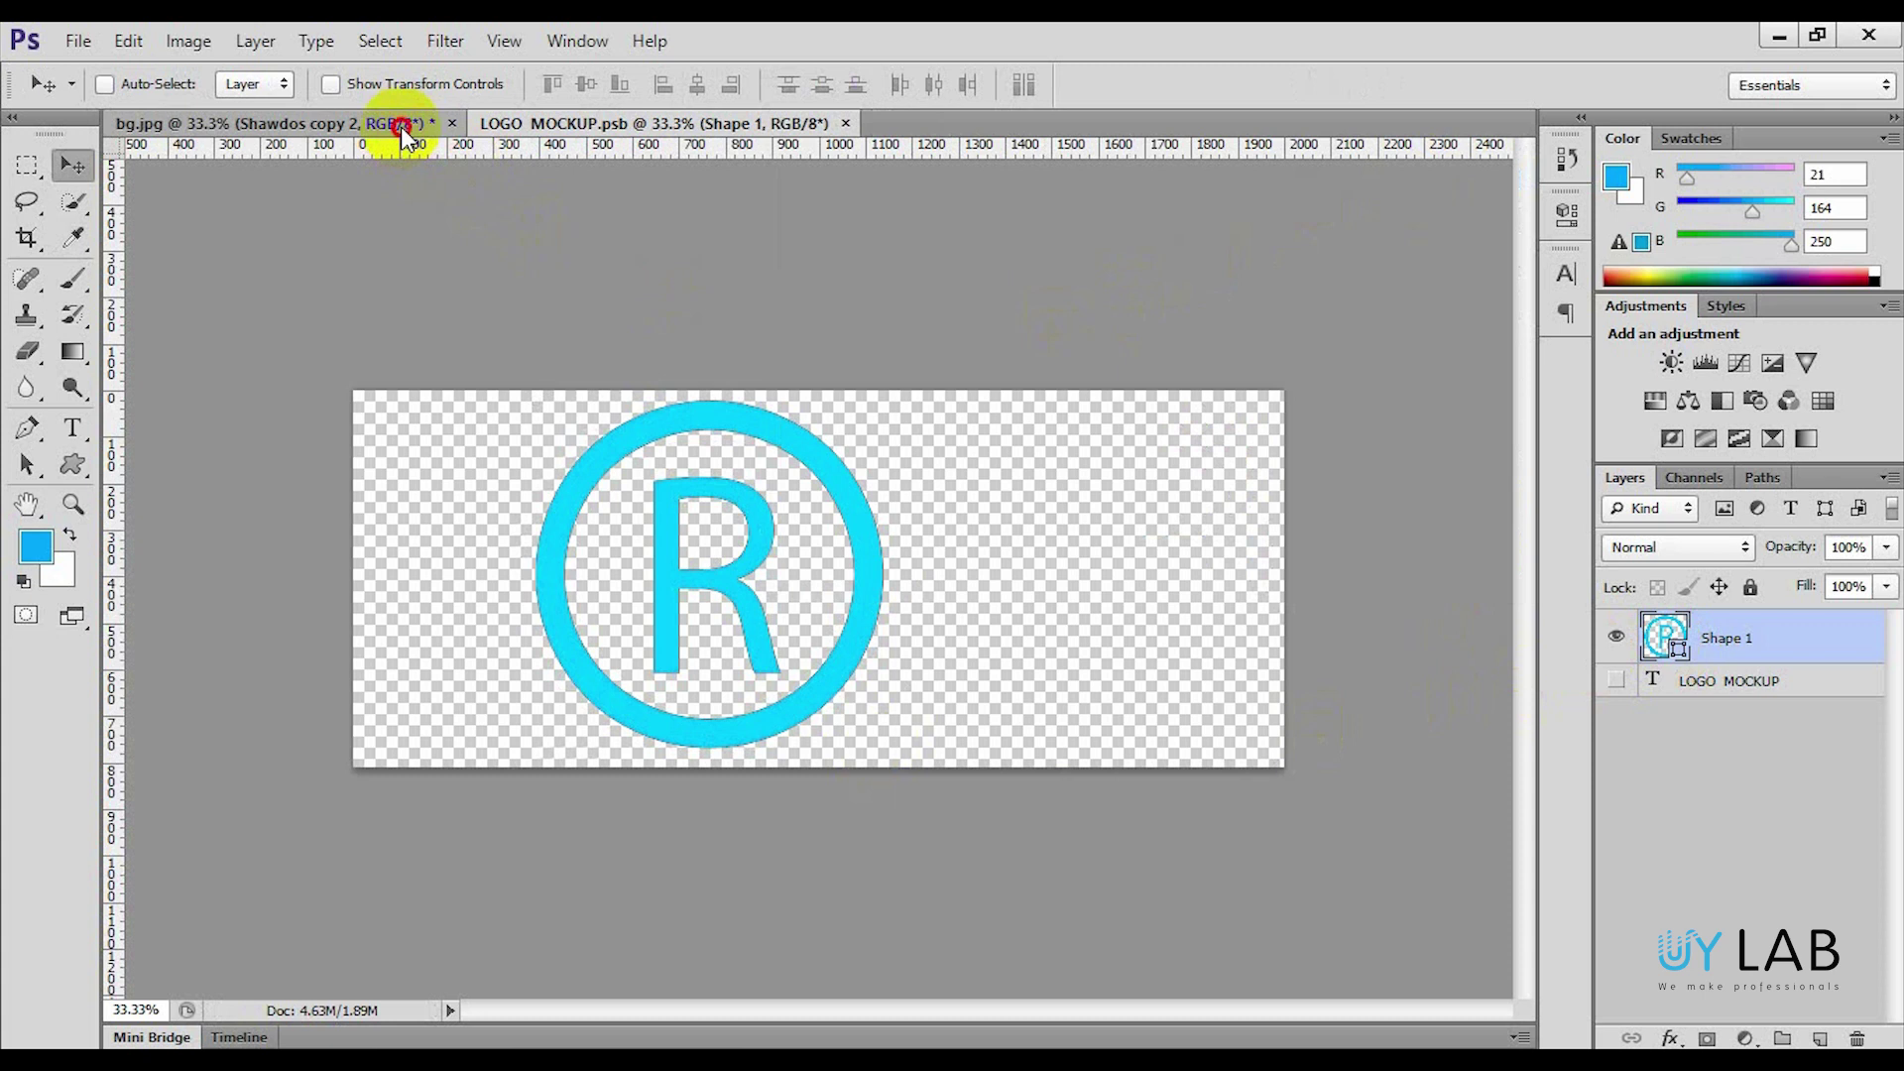
- Switch to bg.jpg to view the enlarged, brighter cyan ® embossed on the wall
left_click(402, 123)
left_click(781, 504)
left_click(903, 699)
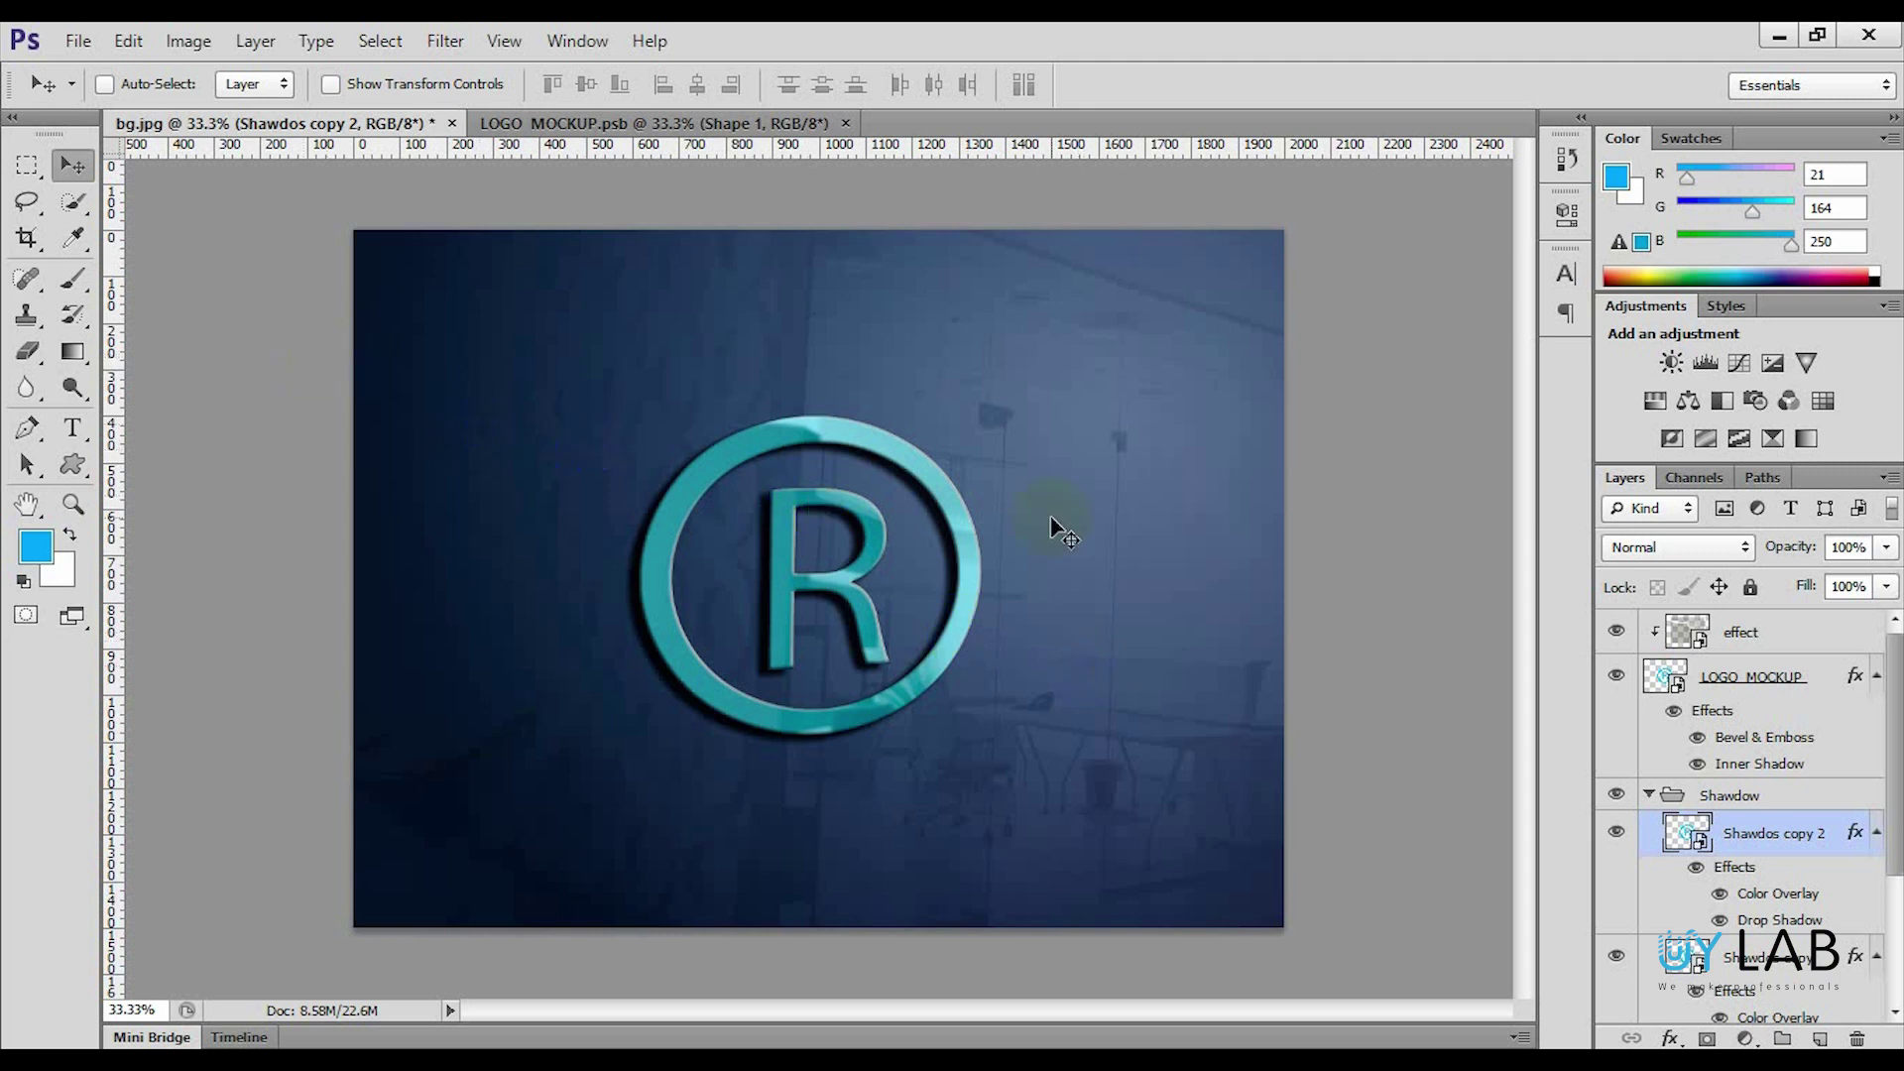
left_click(1279, 894)
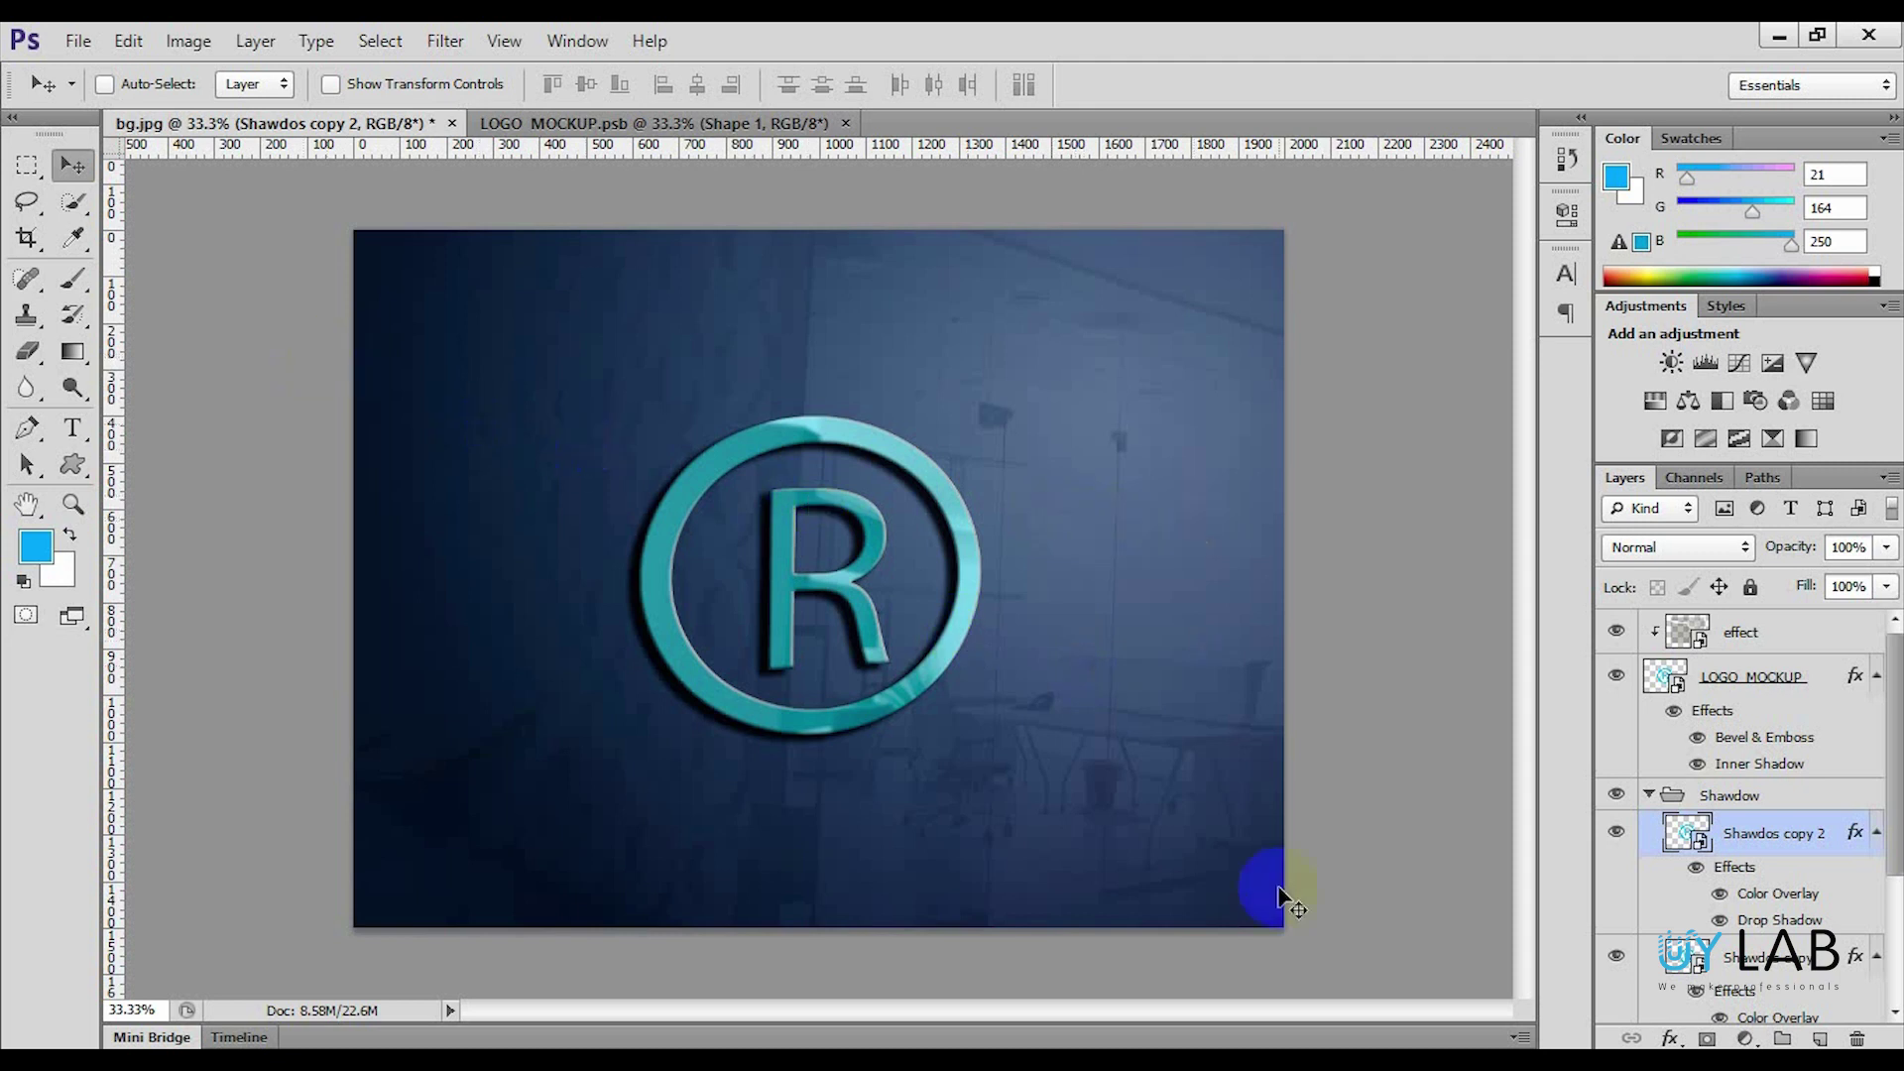